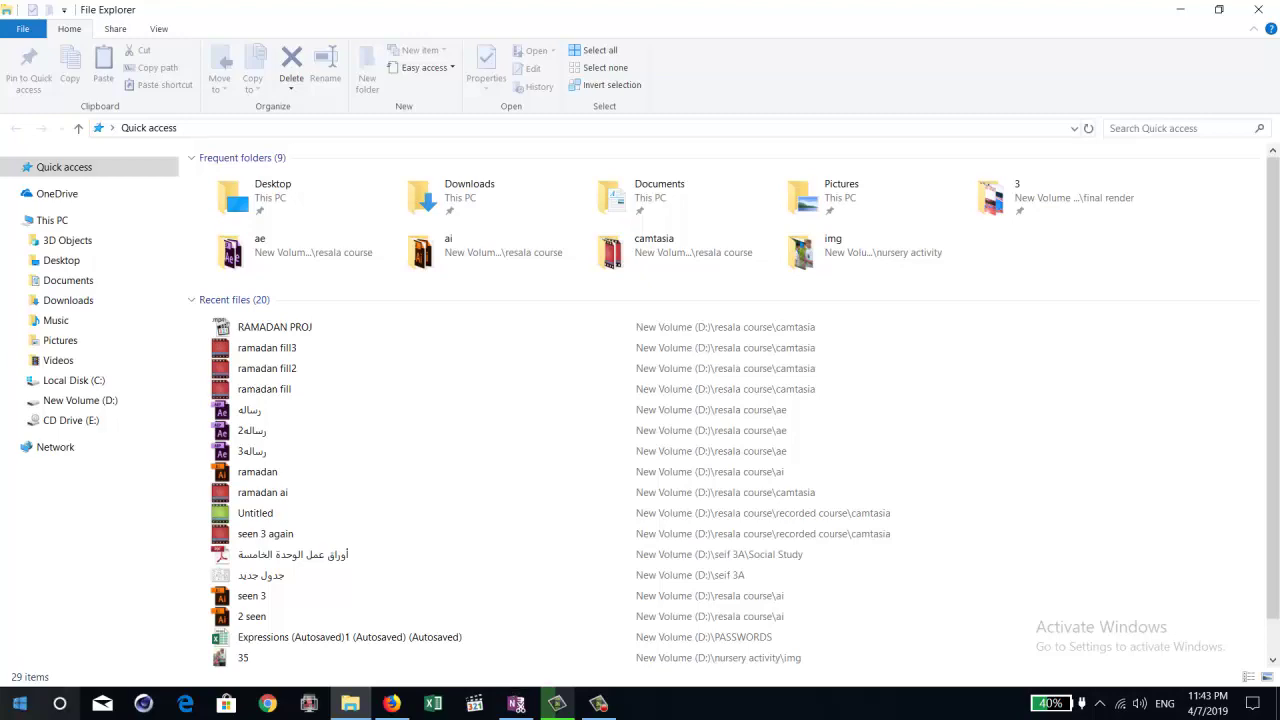
Step: Launch Adobe After Effects CC 2017 from the Start menu
click(19, 703)
click(310, 322)
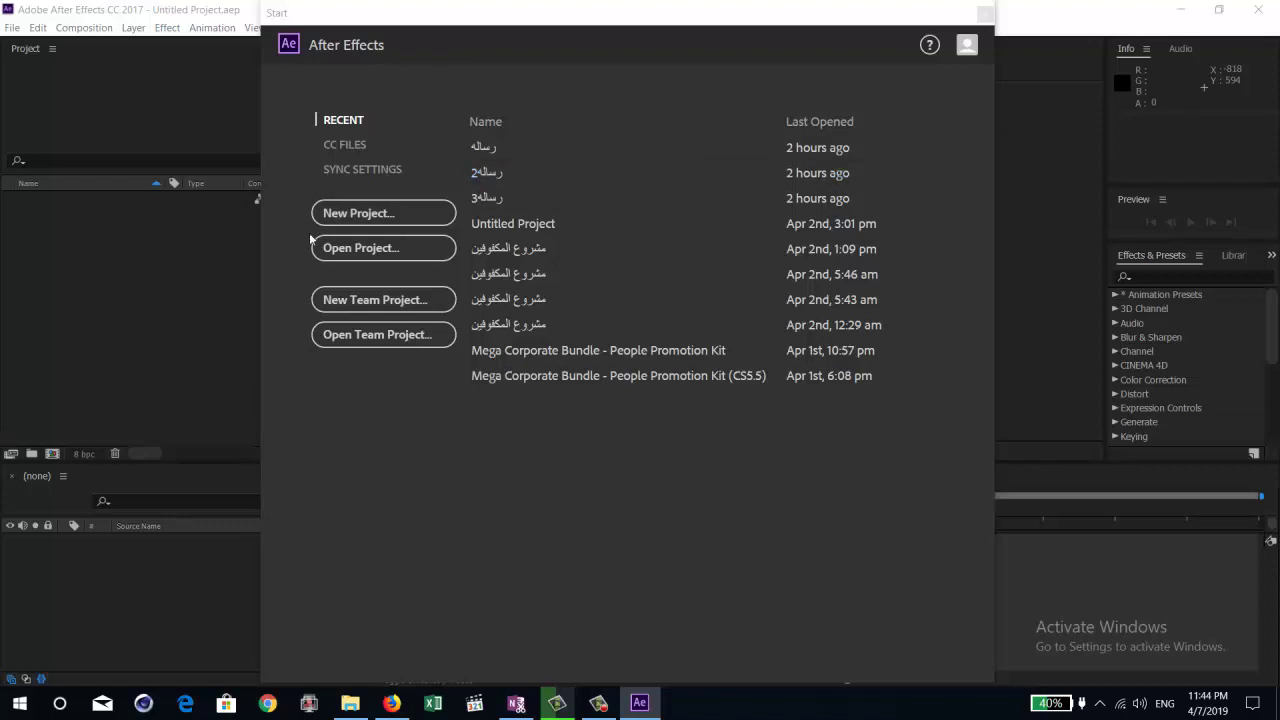
Step: Start a new empty project and begin creating a new composition, Comp 1
click(351, 218)
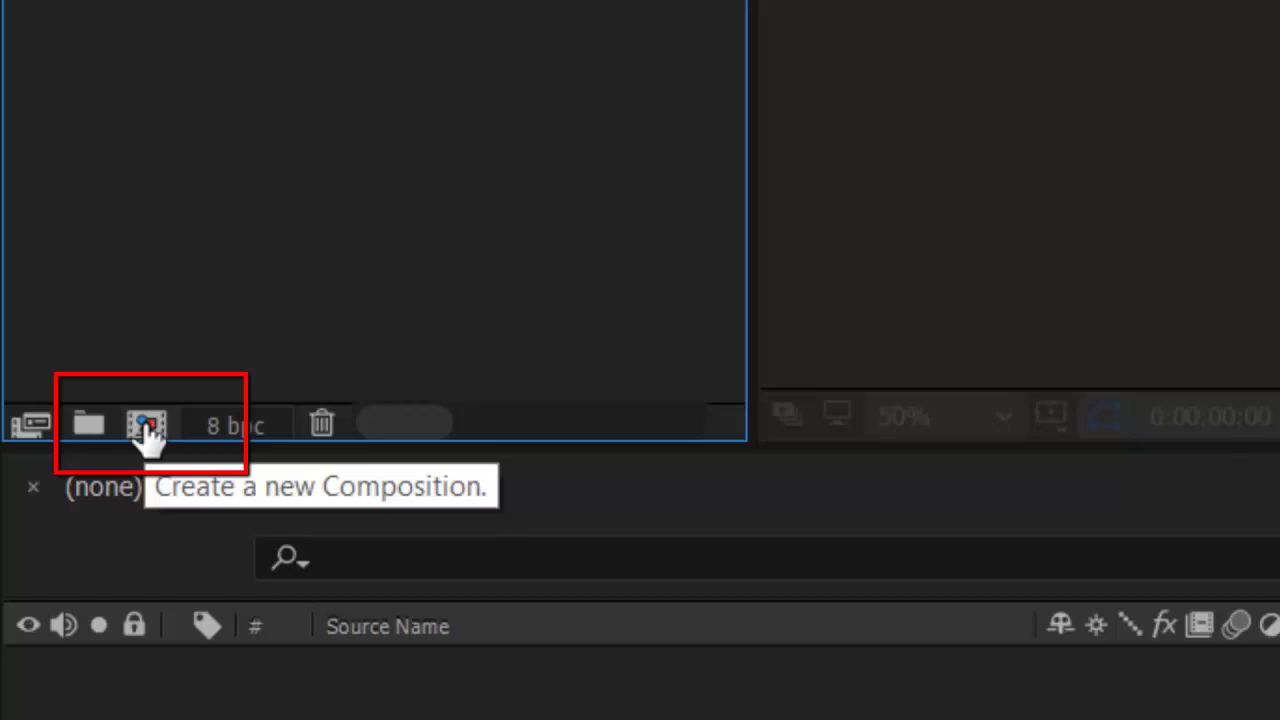
click(146, 426)
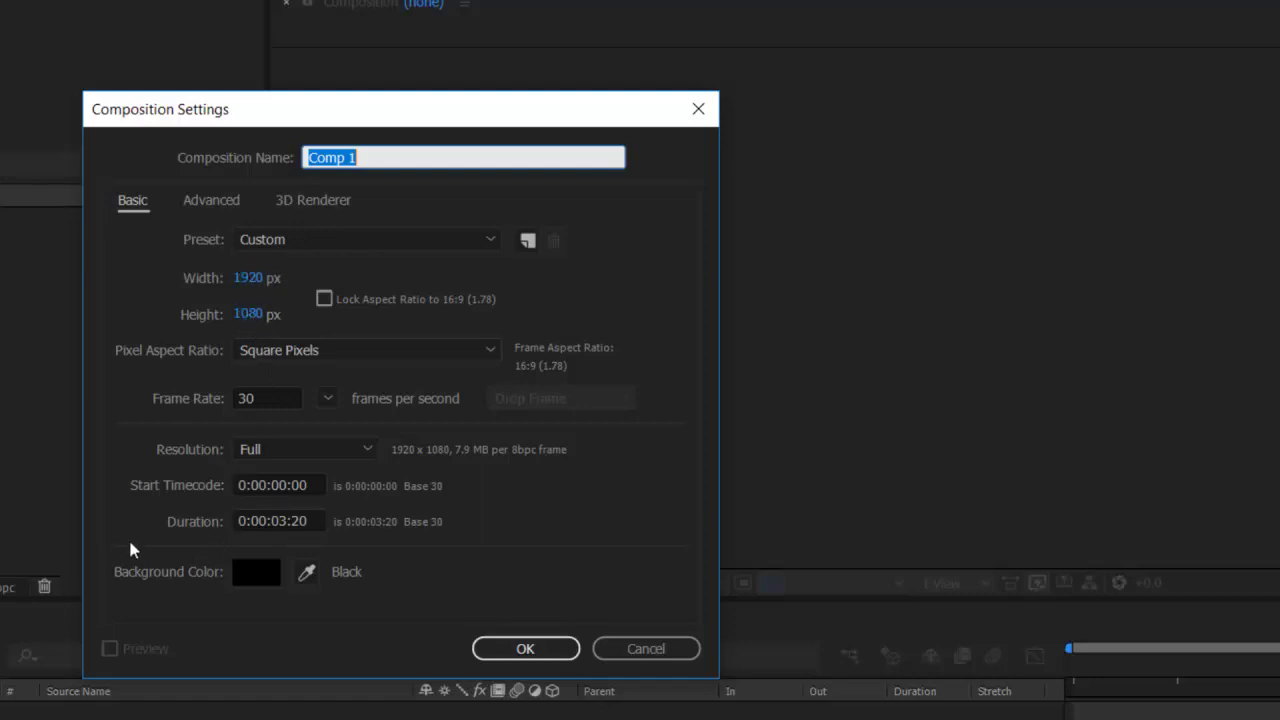
Step: Review the duration timecode, leaving it at 0:00:03:20
click(258, 519)
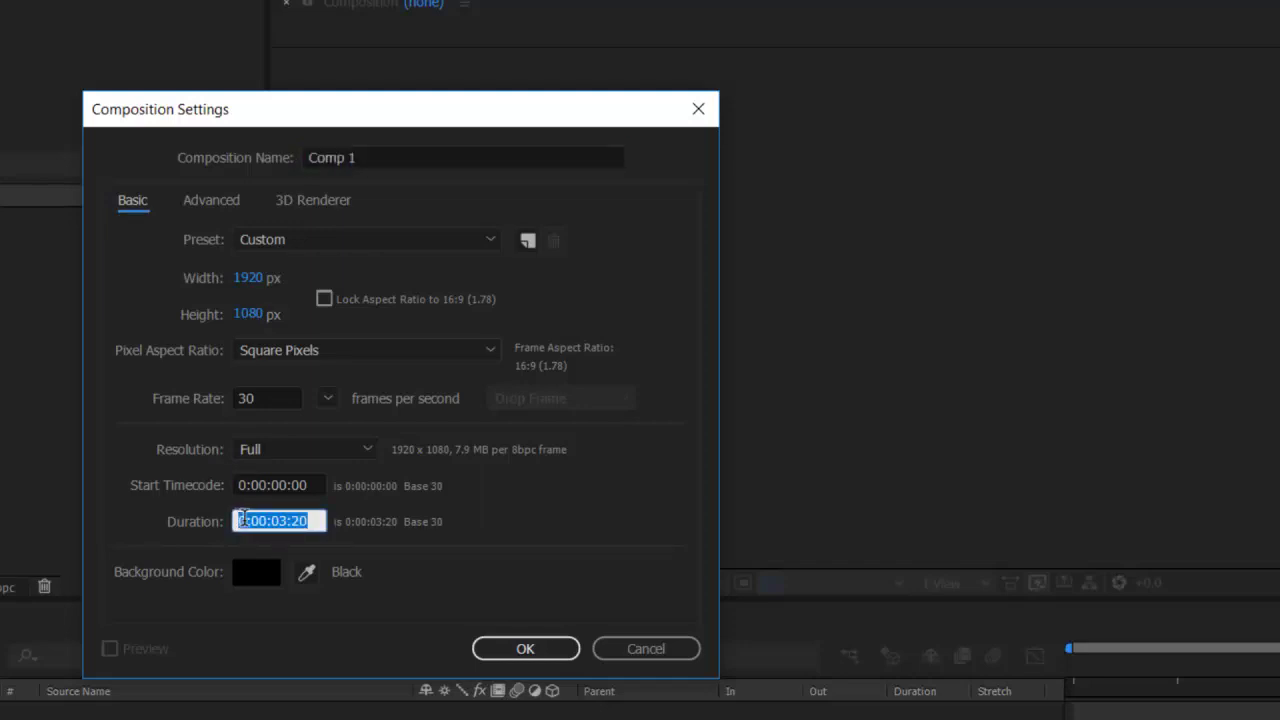
click(258, 519)
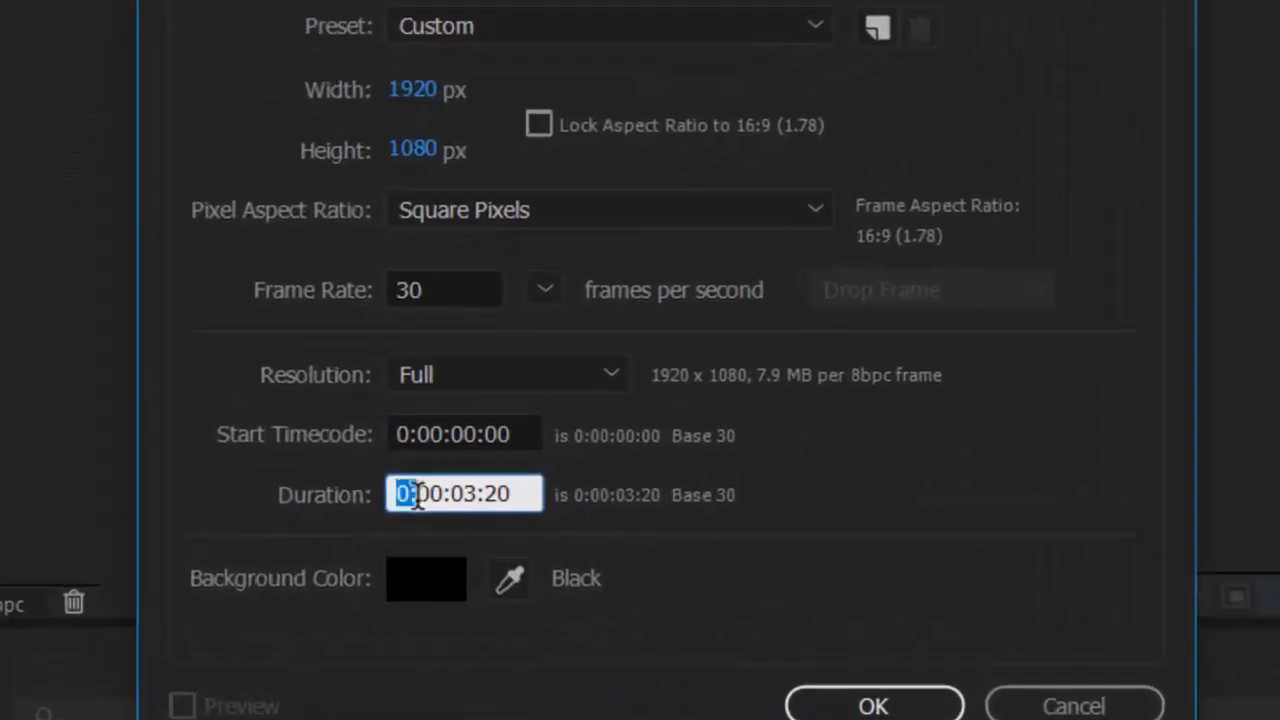
drag(260, 518, 268, 521)
click(428, 493)
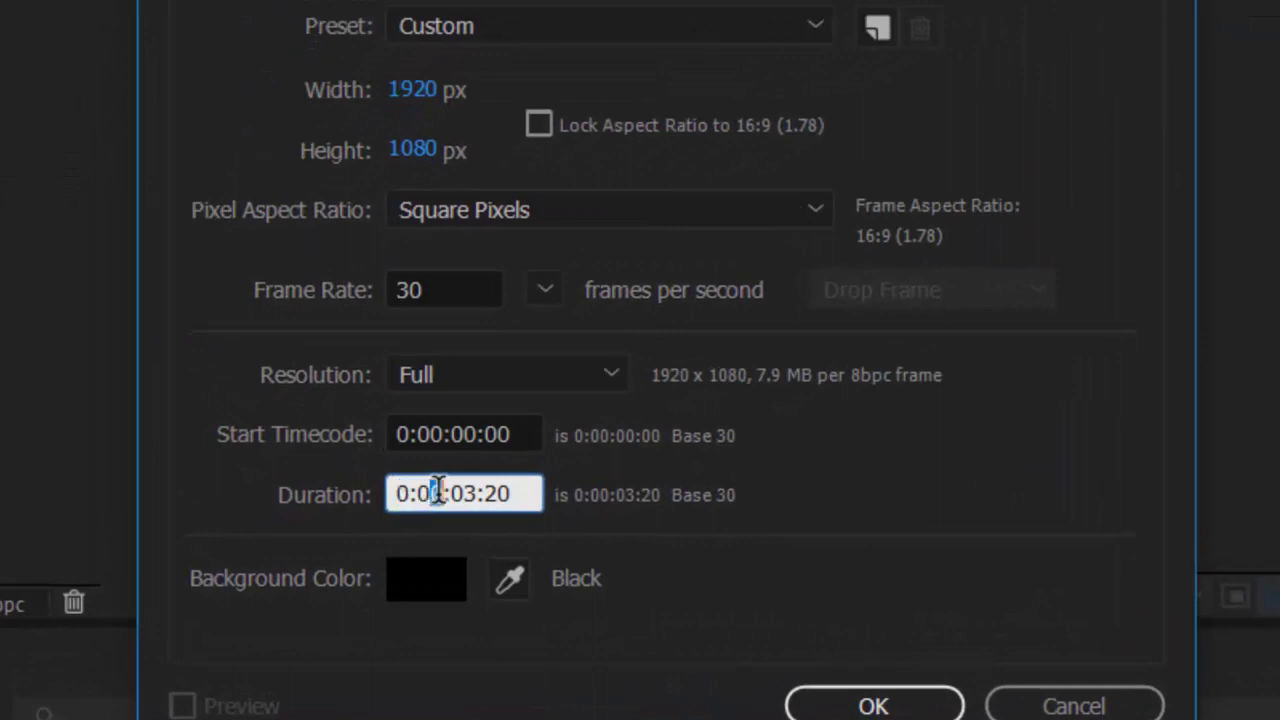
mouse_move(463, 493)
mouse_down()
mouse_move(526, 494)
mouse_move(353, 495)
mouse_up()
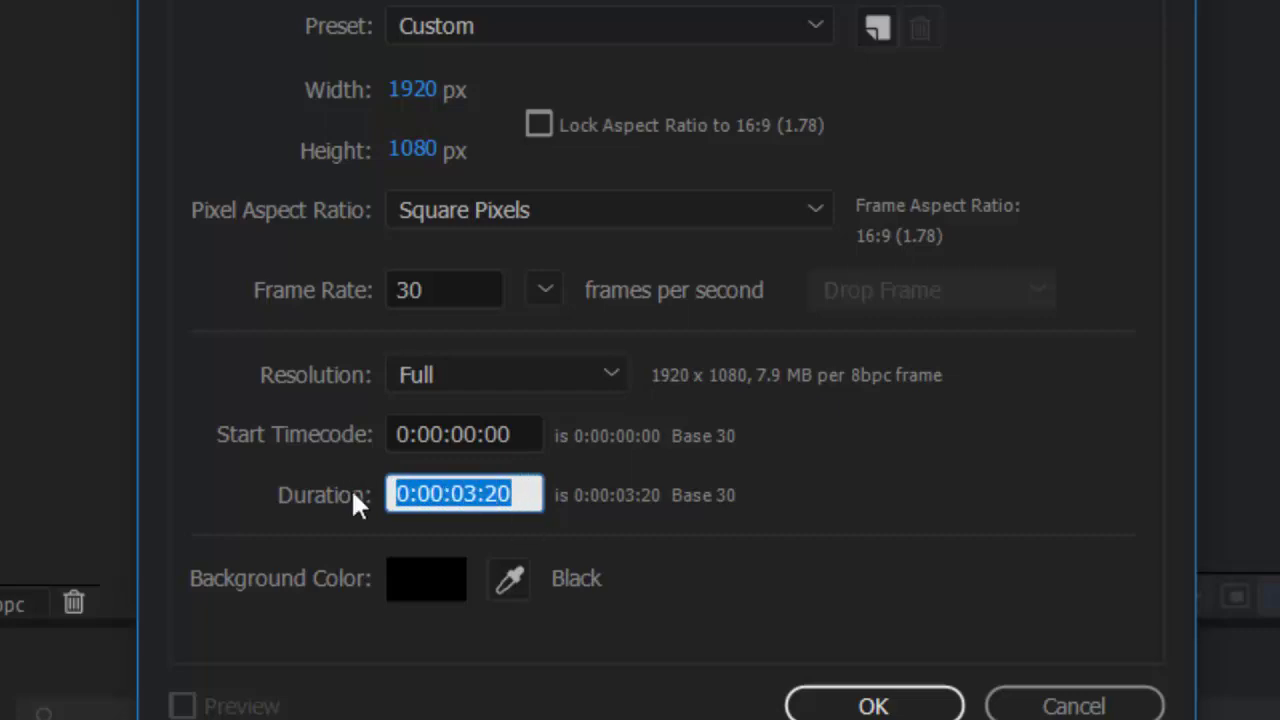
click(402, 493)
drag(514, 494, 463, 492)
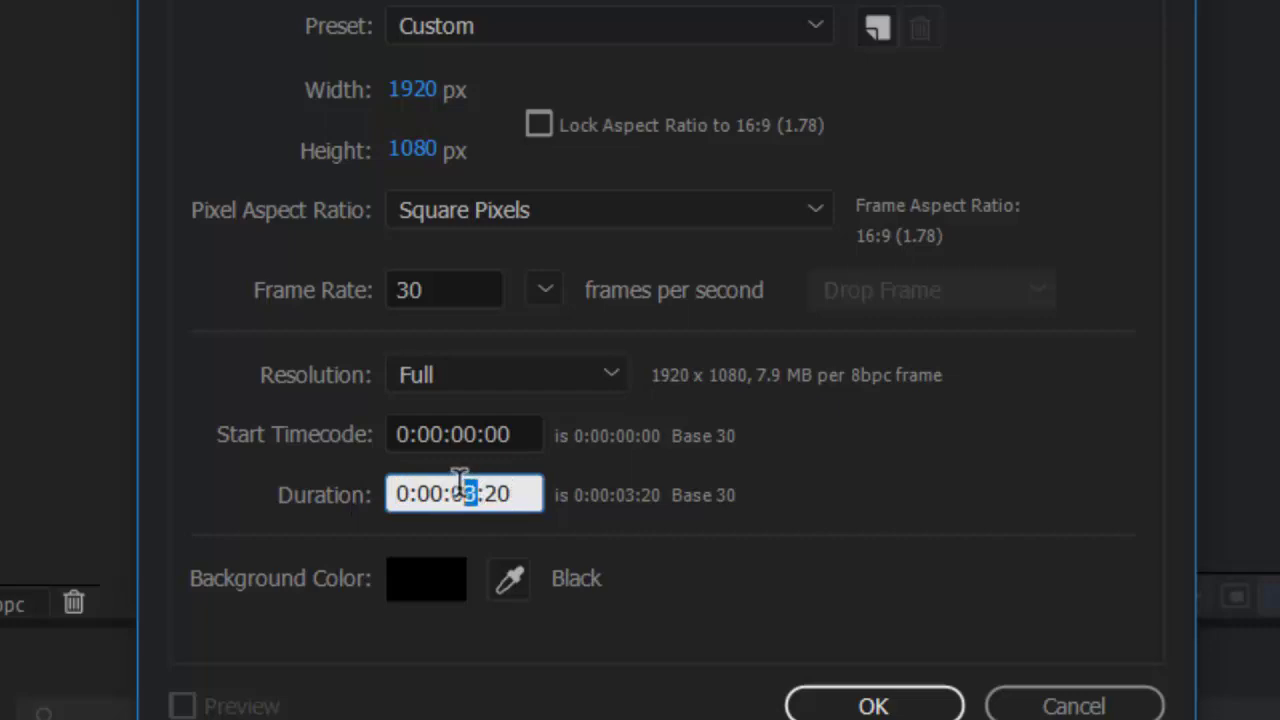
click(441, 490)
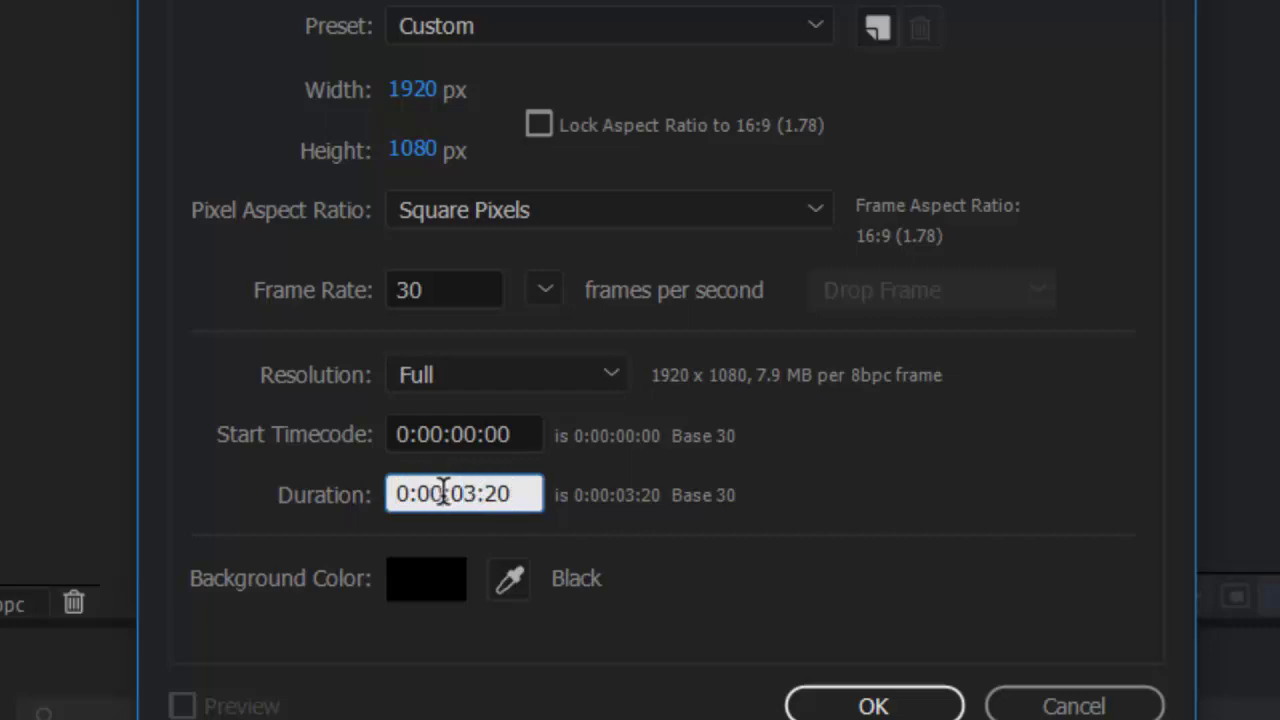
drag(441, 492, 418, 492)
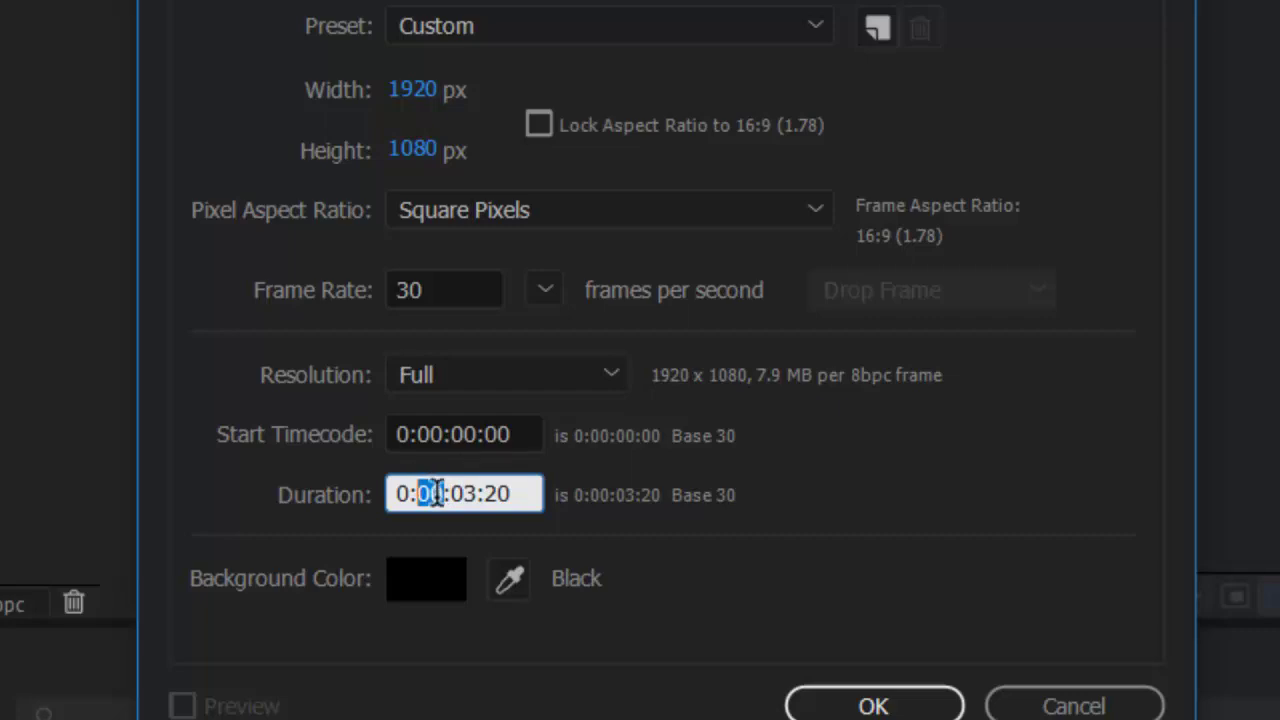
drag(398, 490, 526, 492)
click(524, 493)
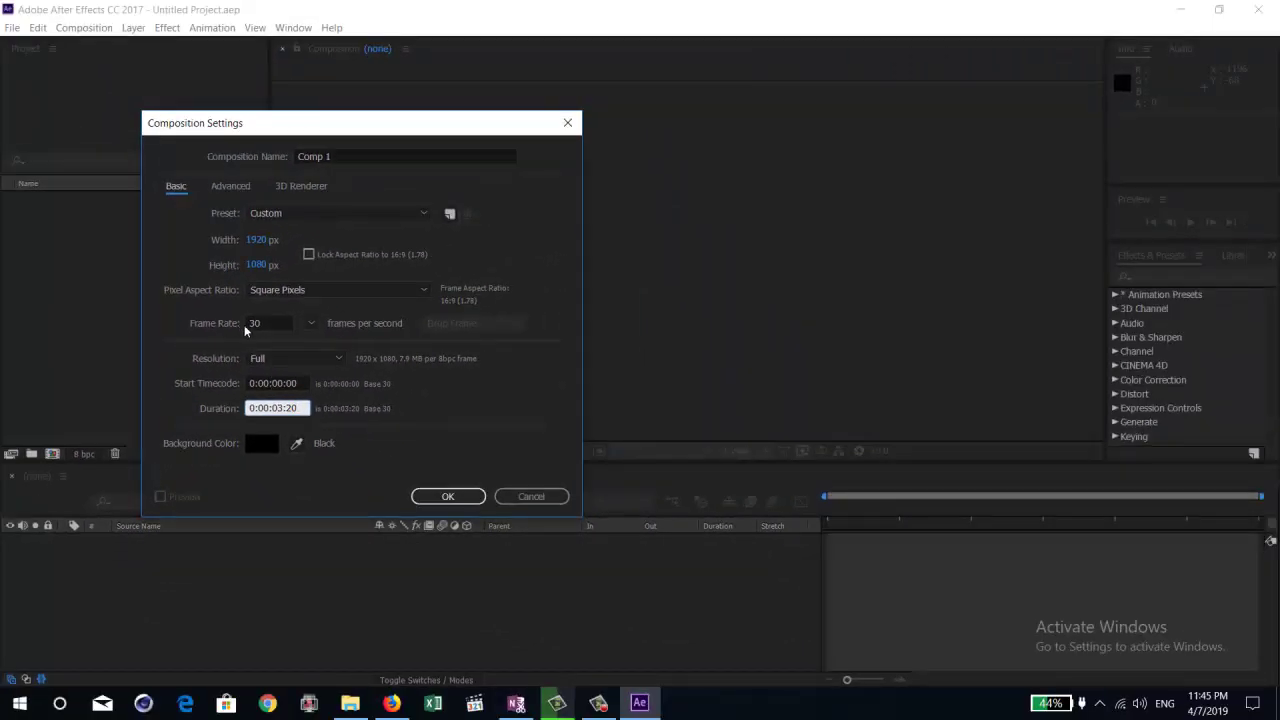
Step: Keep the frame rate at 30 fps and create the 1920×1080 composition
click(271, 323)
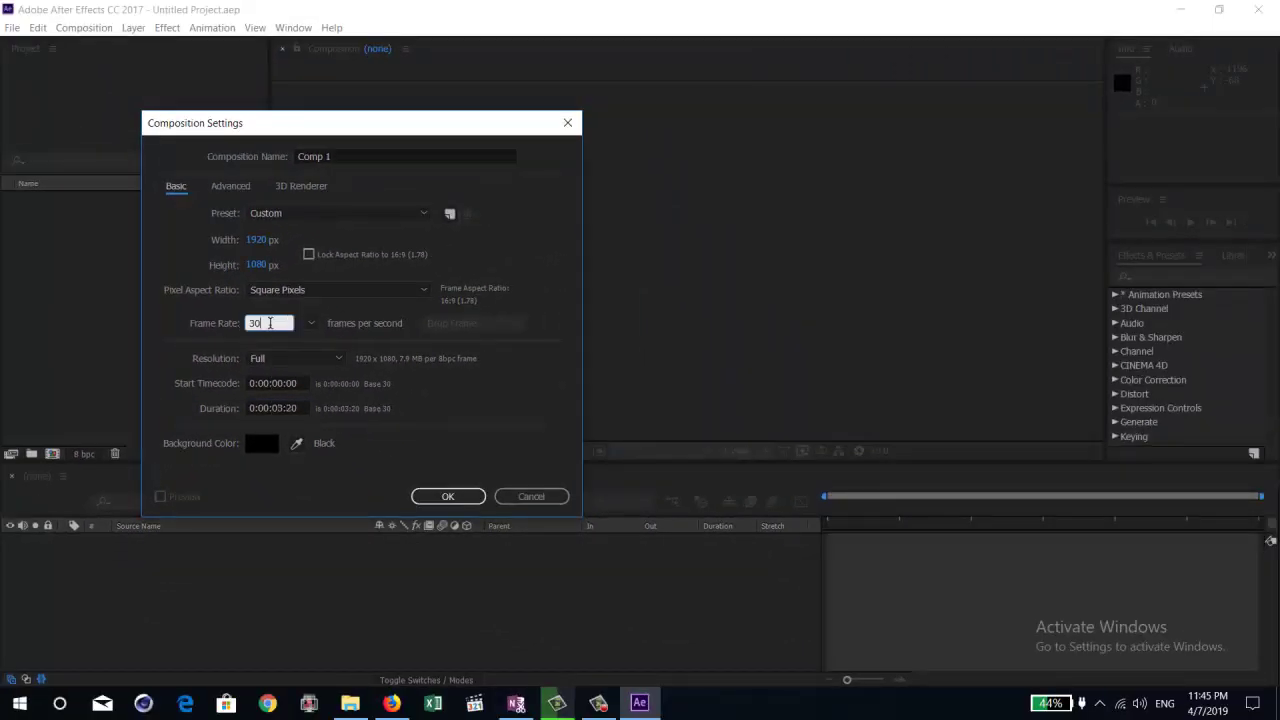
click(311, 323)
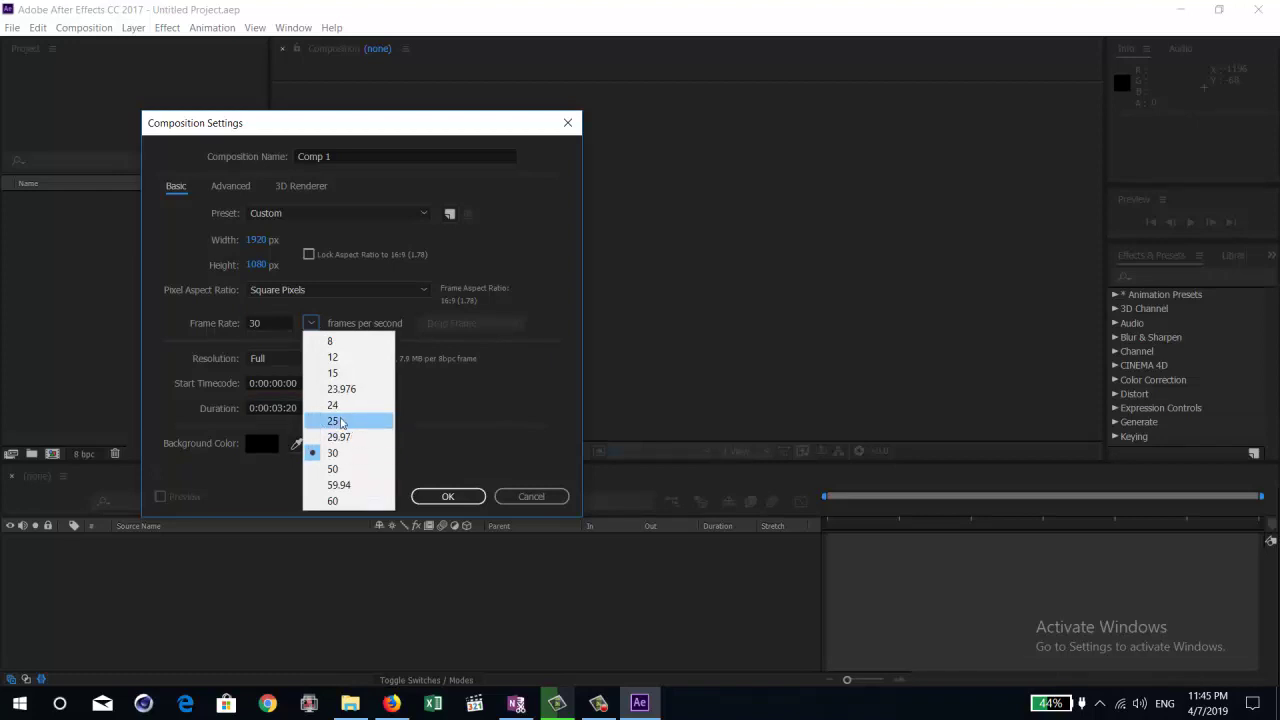
click(193, 328)
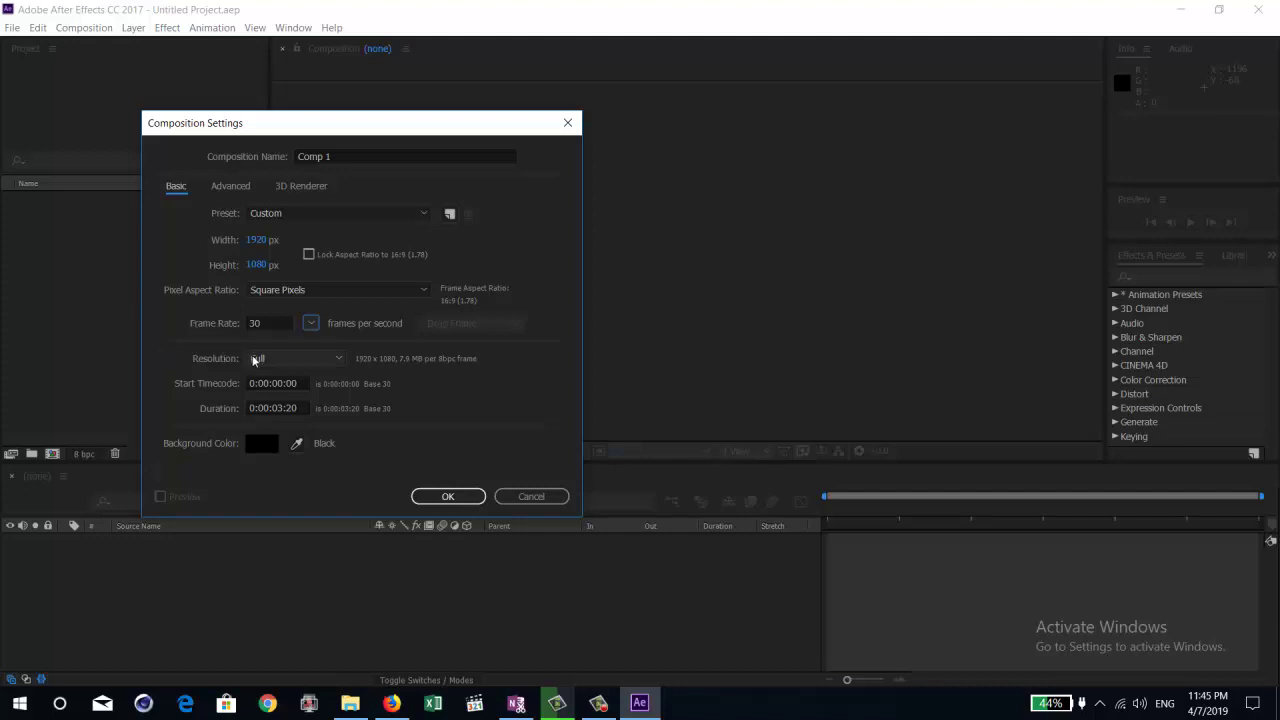
click(463, 497)
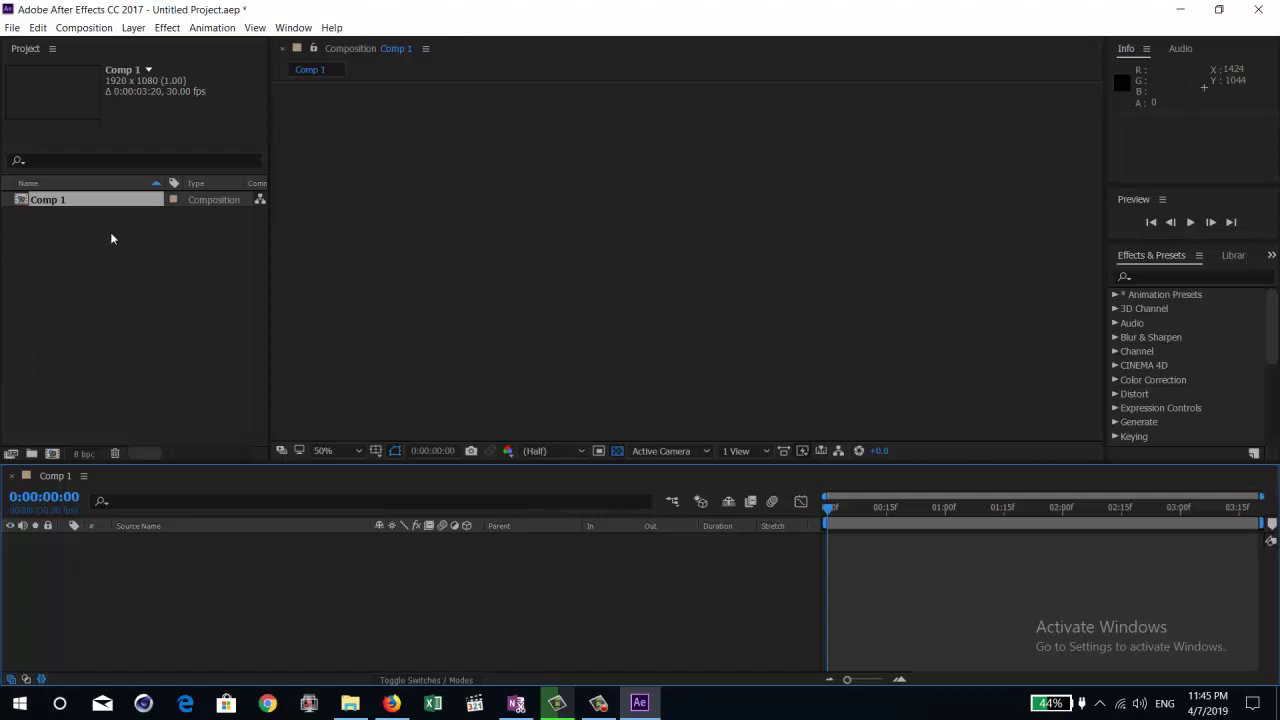
Step: Turn off Caps Lock so the viewer refreshes, and rename Comp 1 to FINAL
right_click(53, 204)
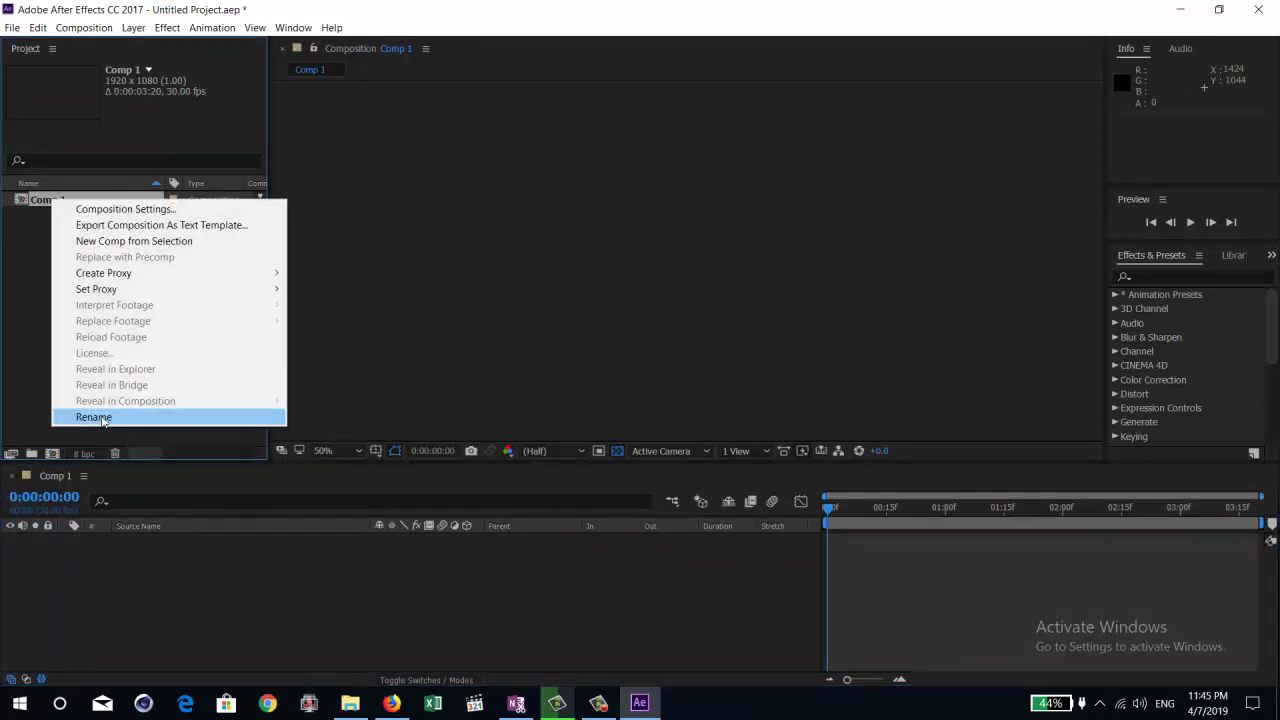
click(94, 417)
click(72, 222)
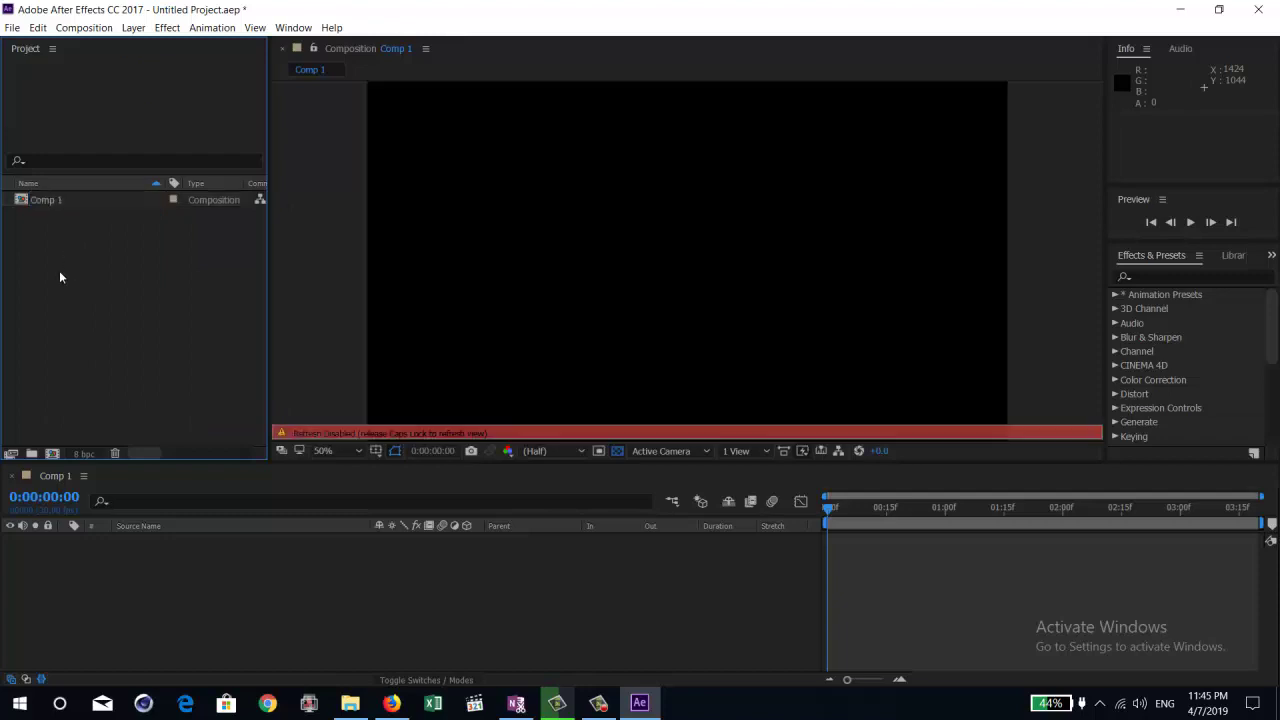
click(48, 201)
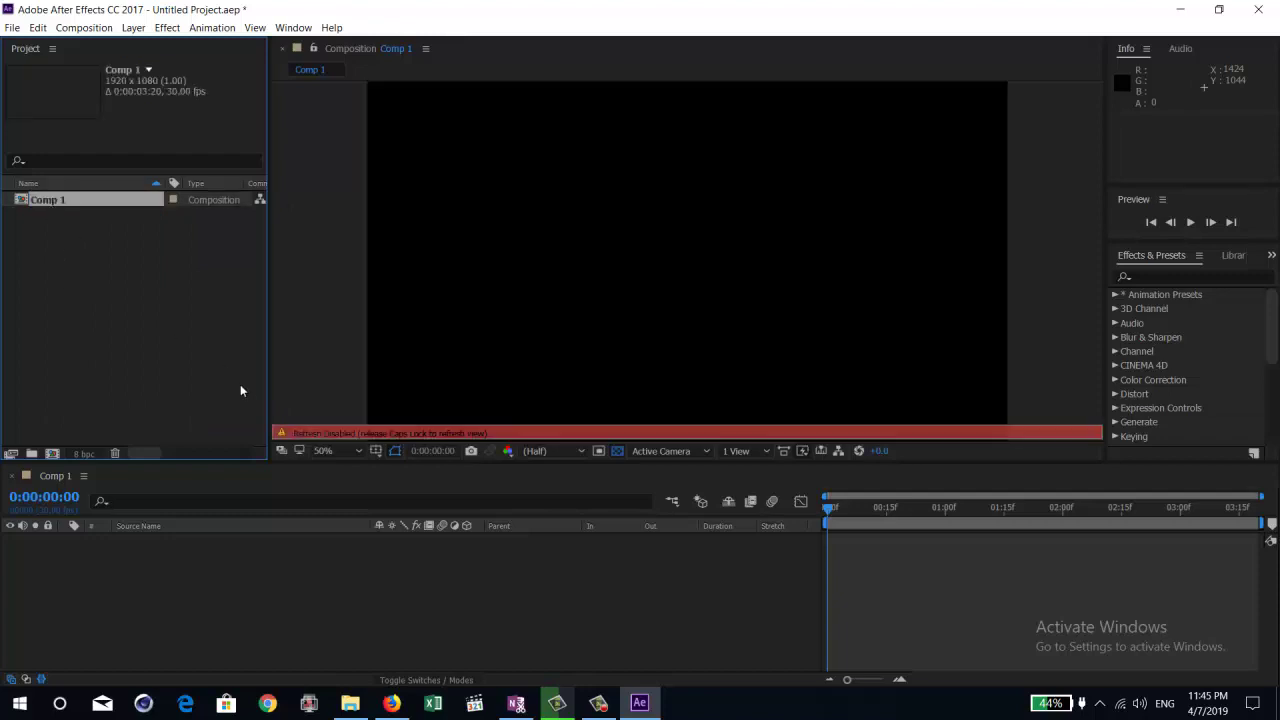
key(Caps_Lock)
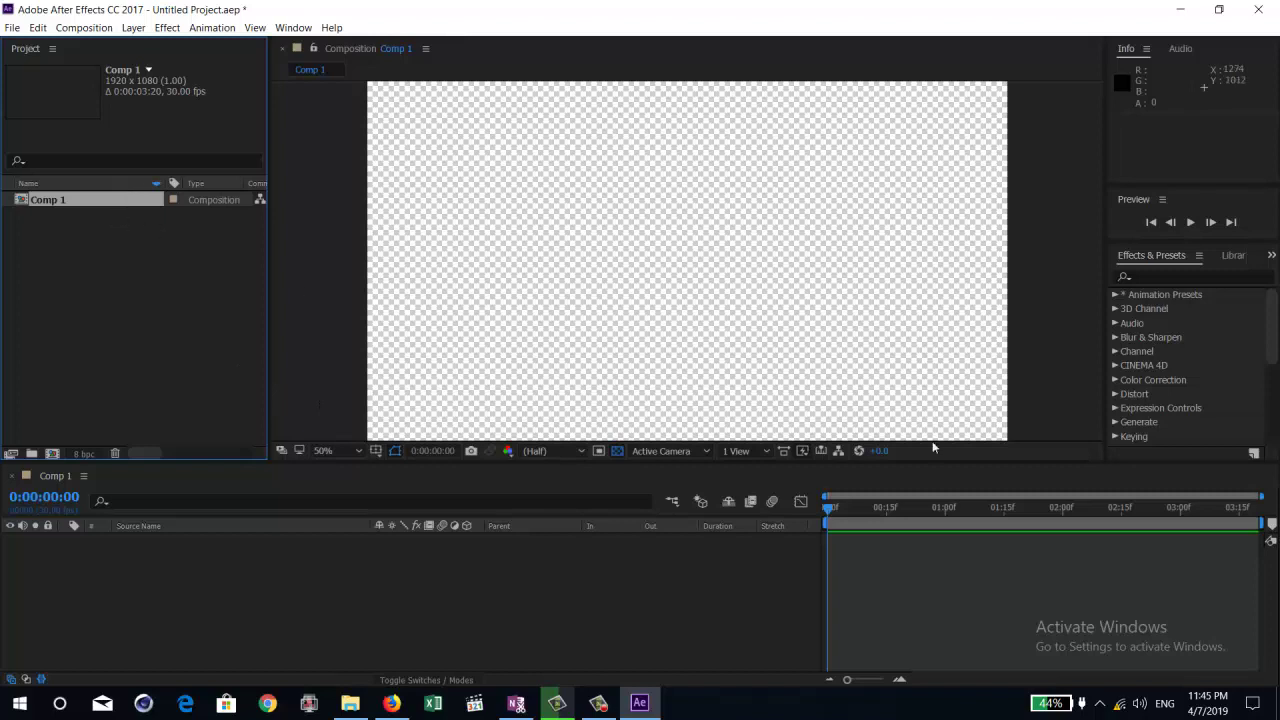
key(Return)
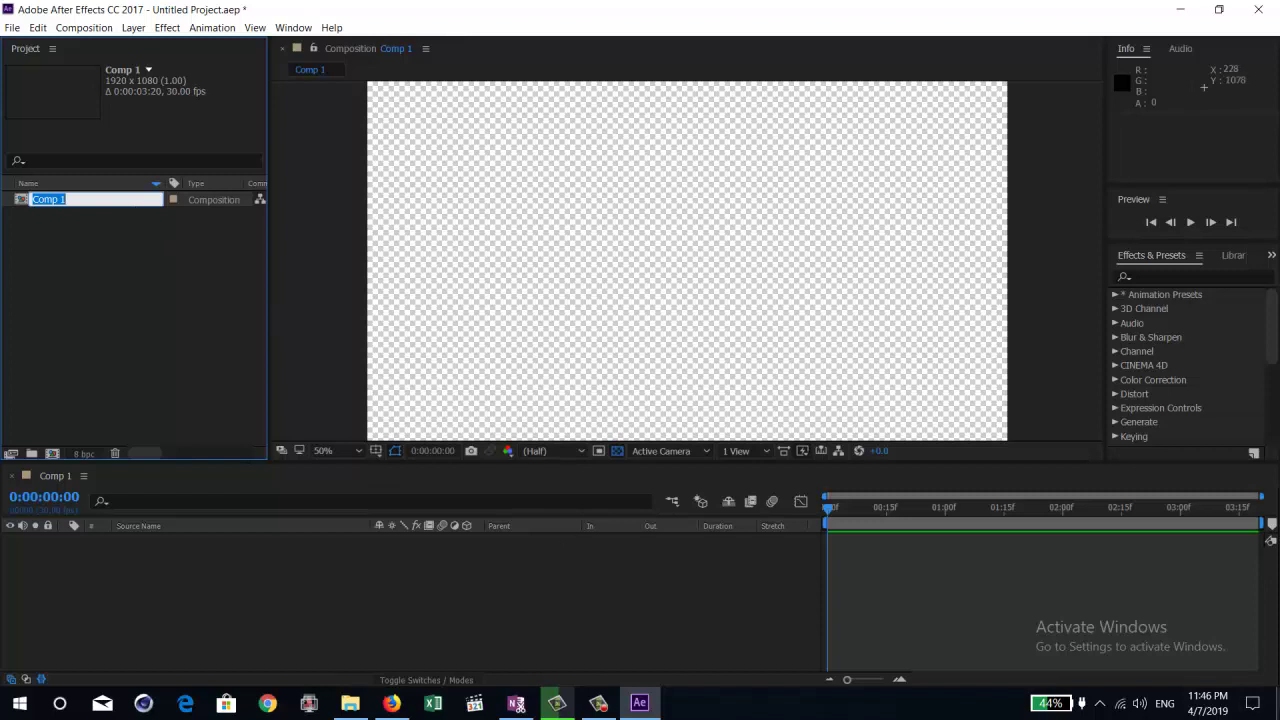
text(FINAL)
key(Return)
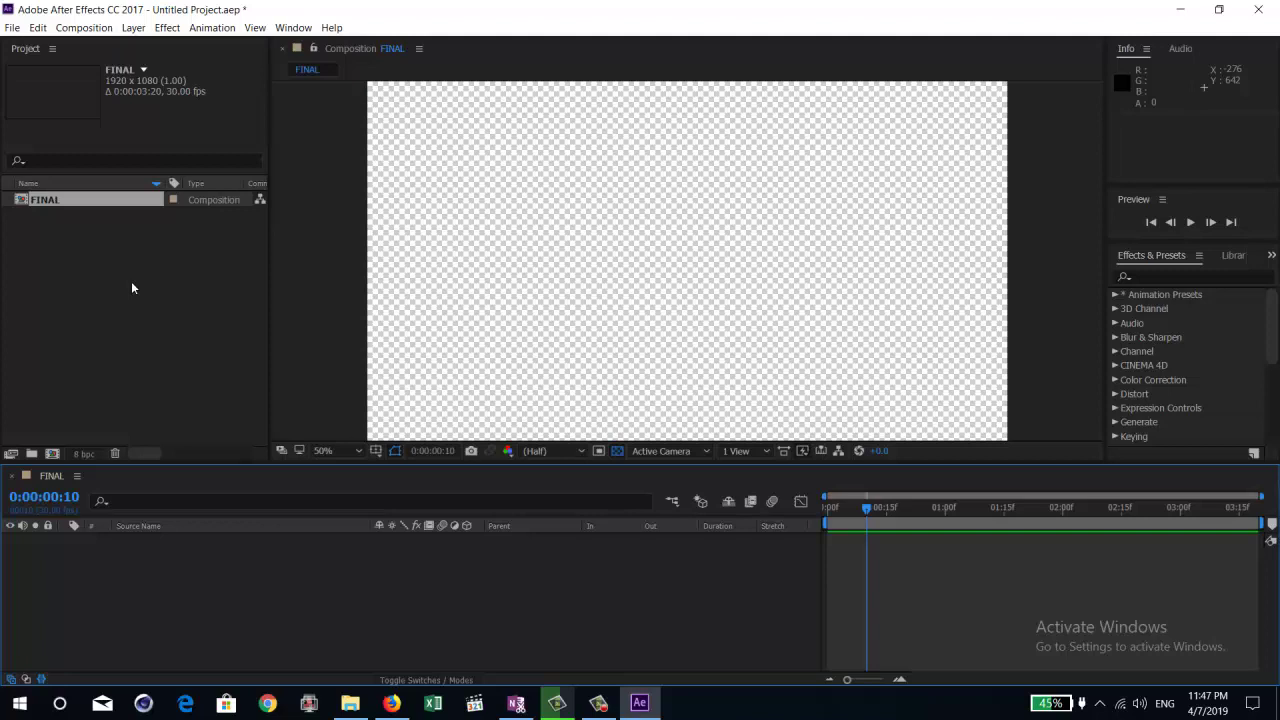
Step: Import ramadan.ai as Composition - Retain Layer Sizes
right_click(73, 262)
mouse_move(180, 350)
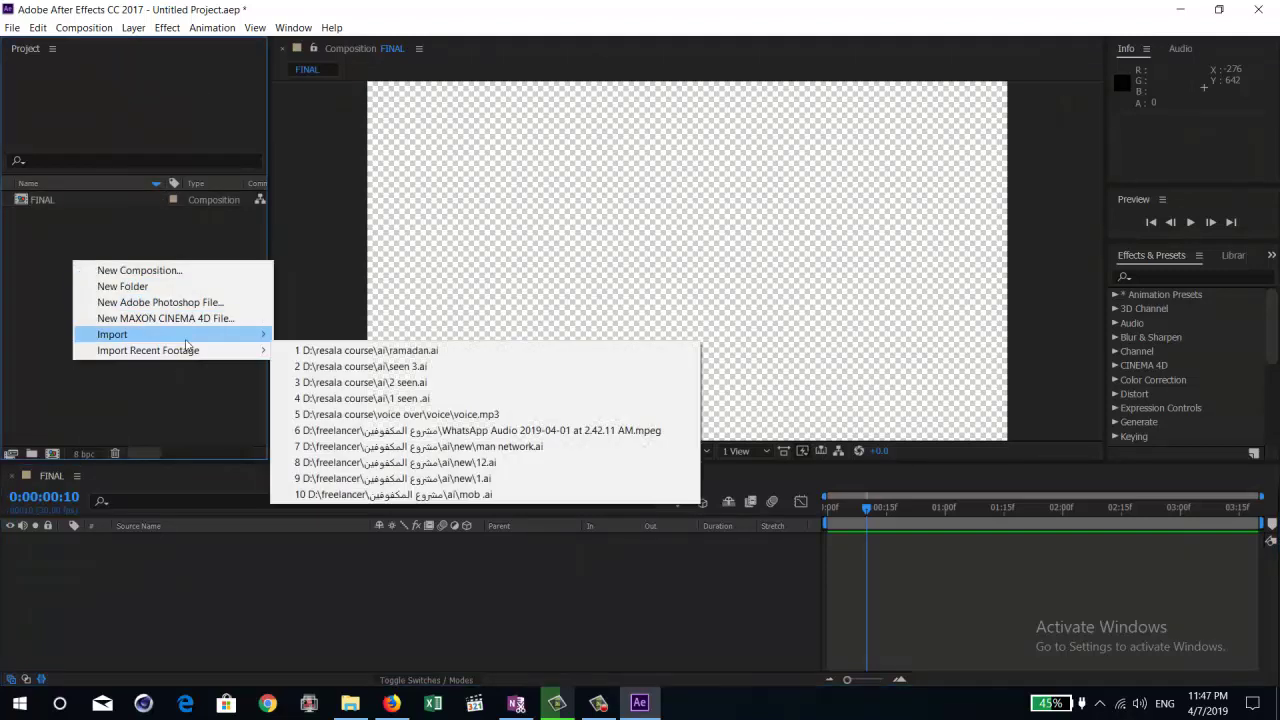
click(316, 333)
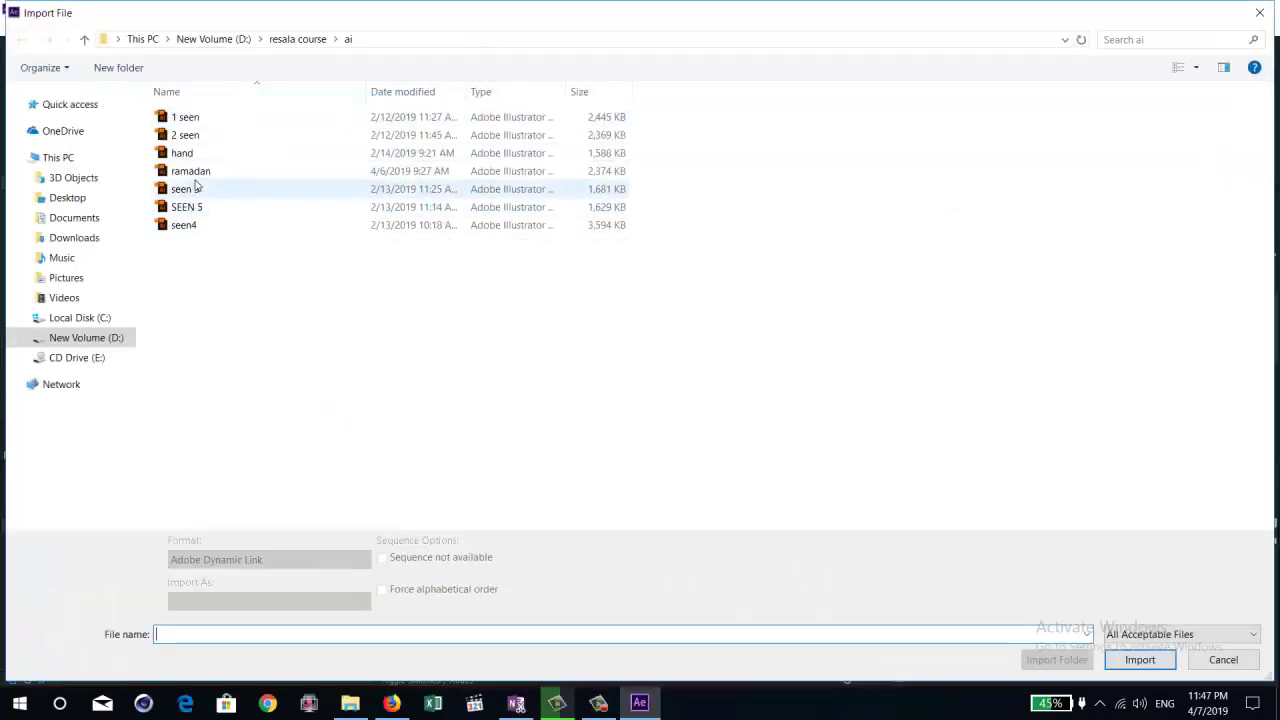
click(195, 176)
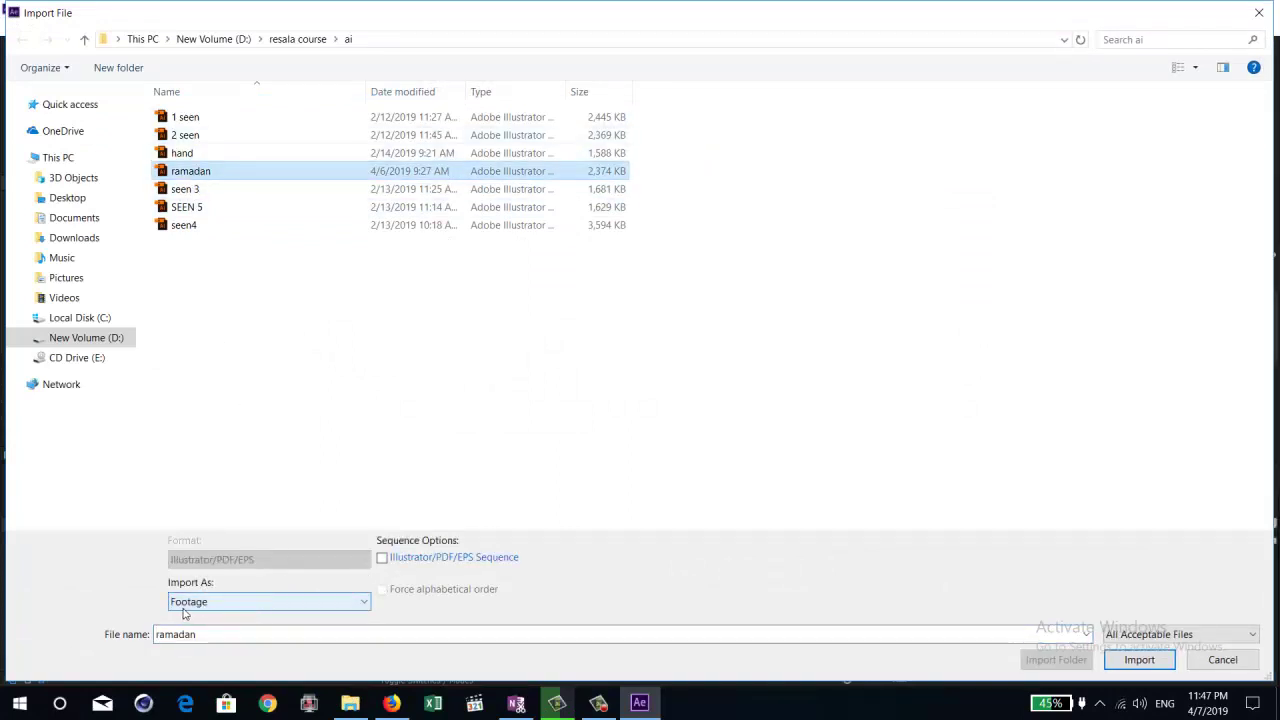
click(364, 602)
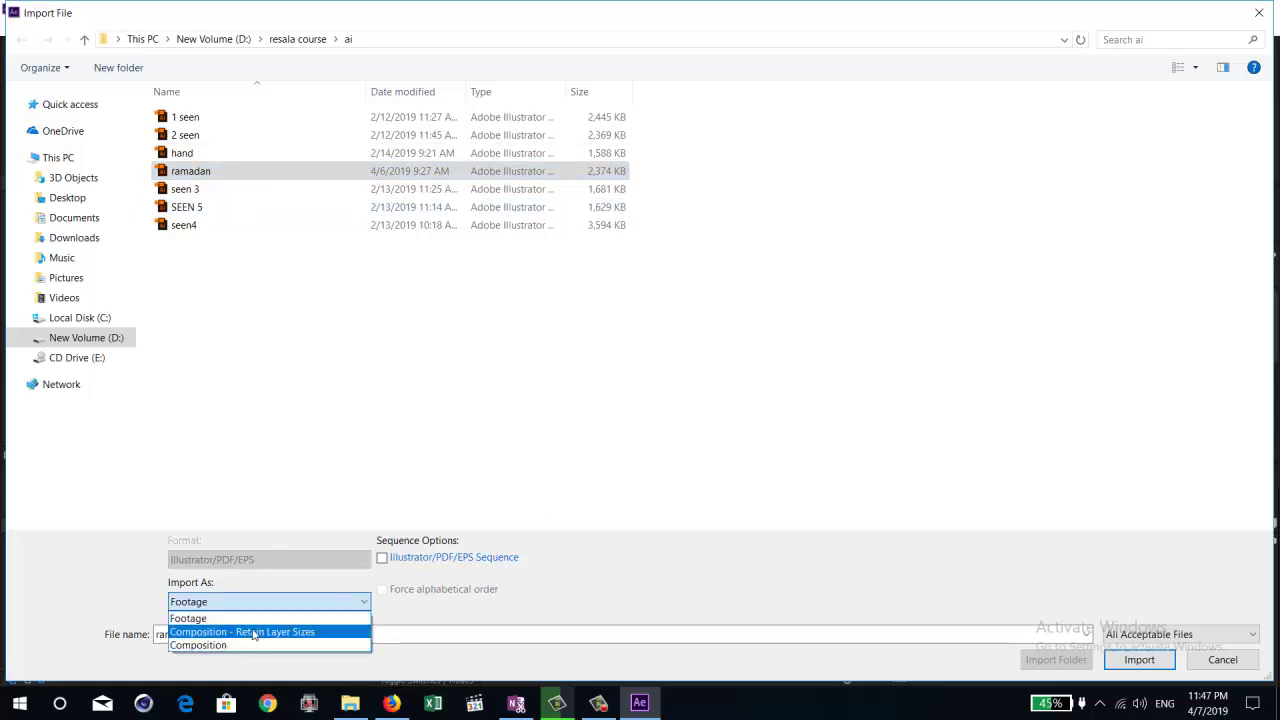
click(270, 632)
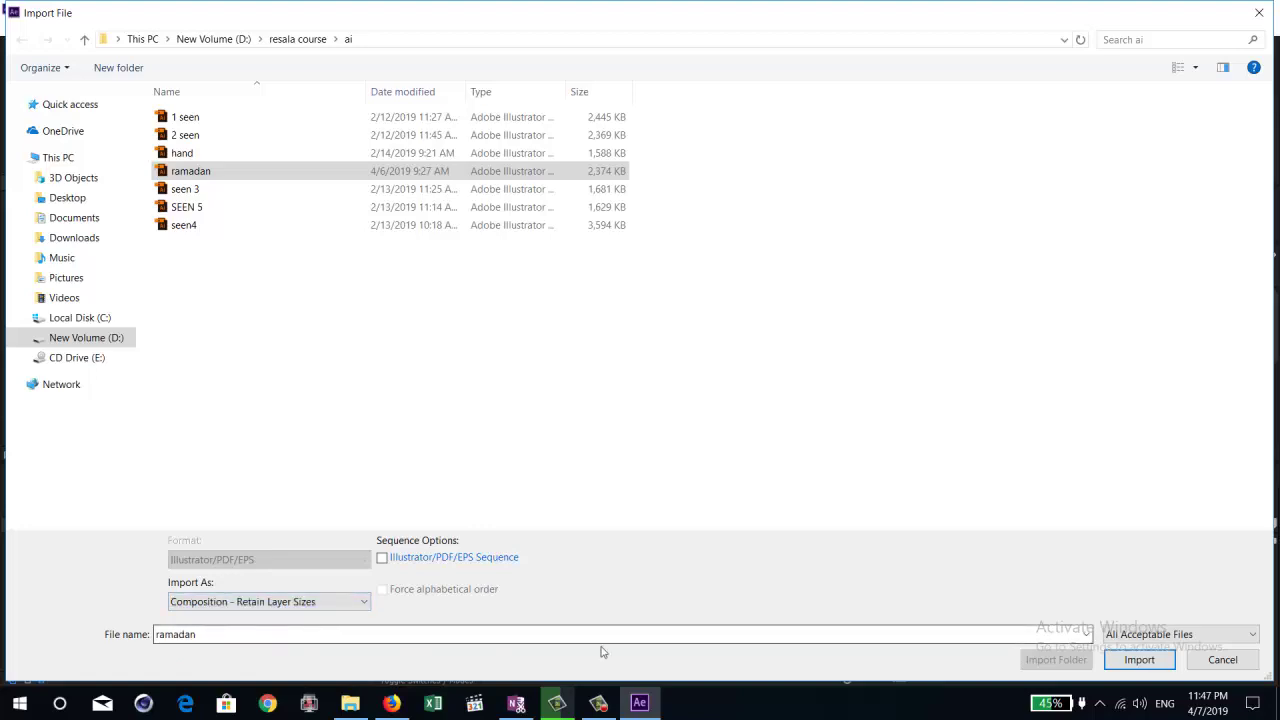
click(1139, 660)
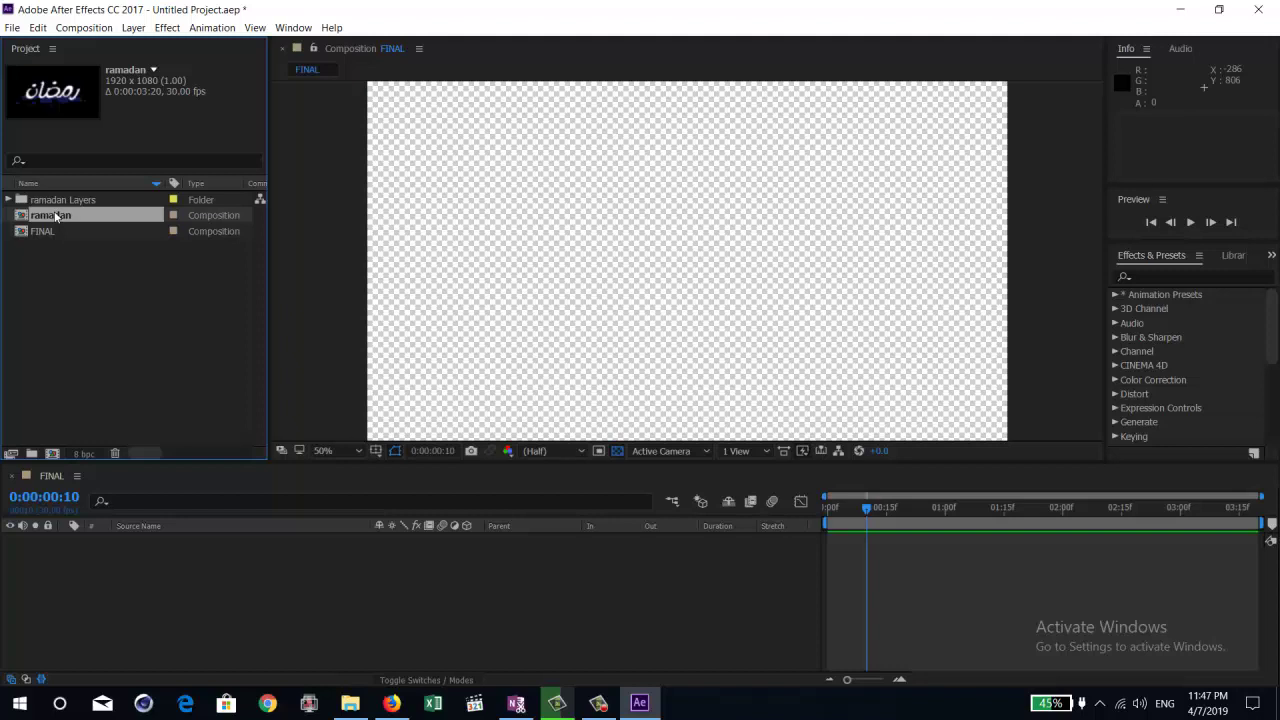
Step: Open the imported ramadan composition, then reselect items in the Project panel
double_click(57, 216)
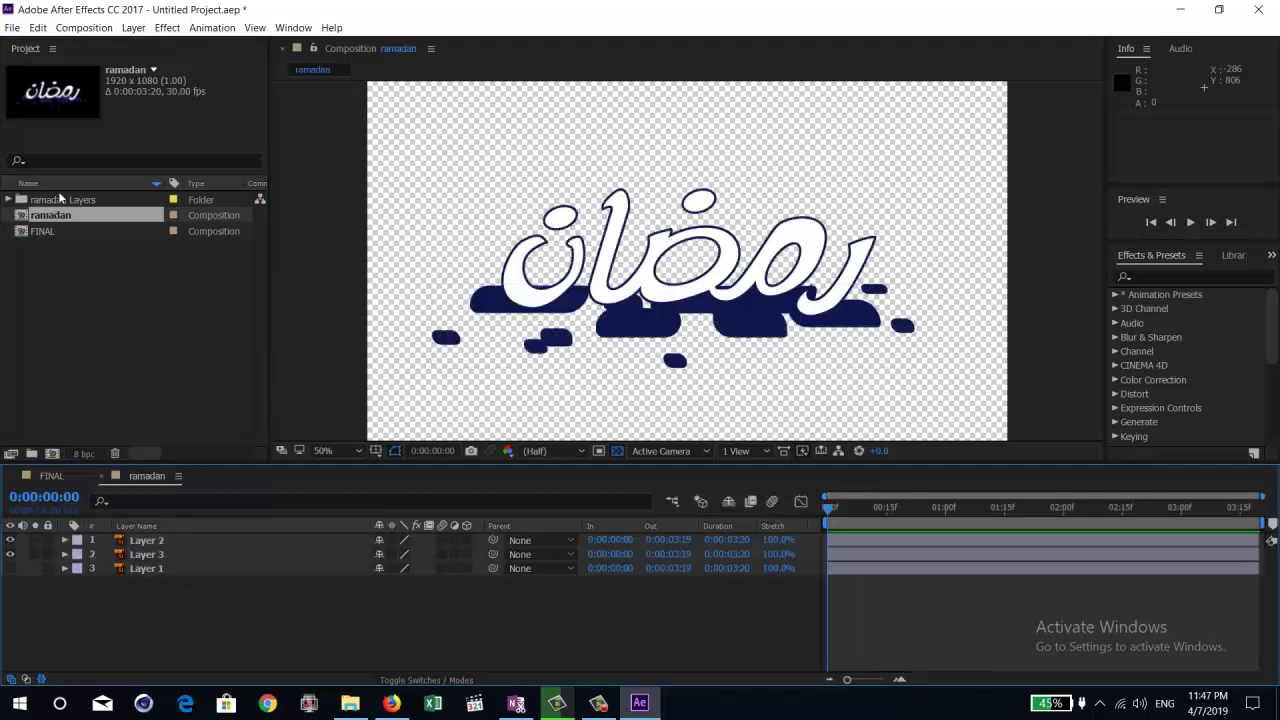
click(104, 259)
click(57, 215)
click(66, 306)
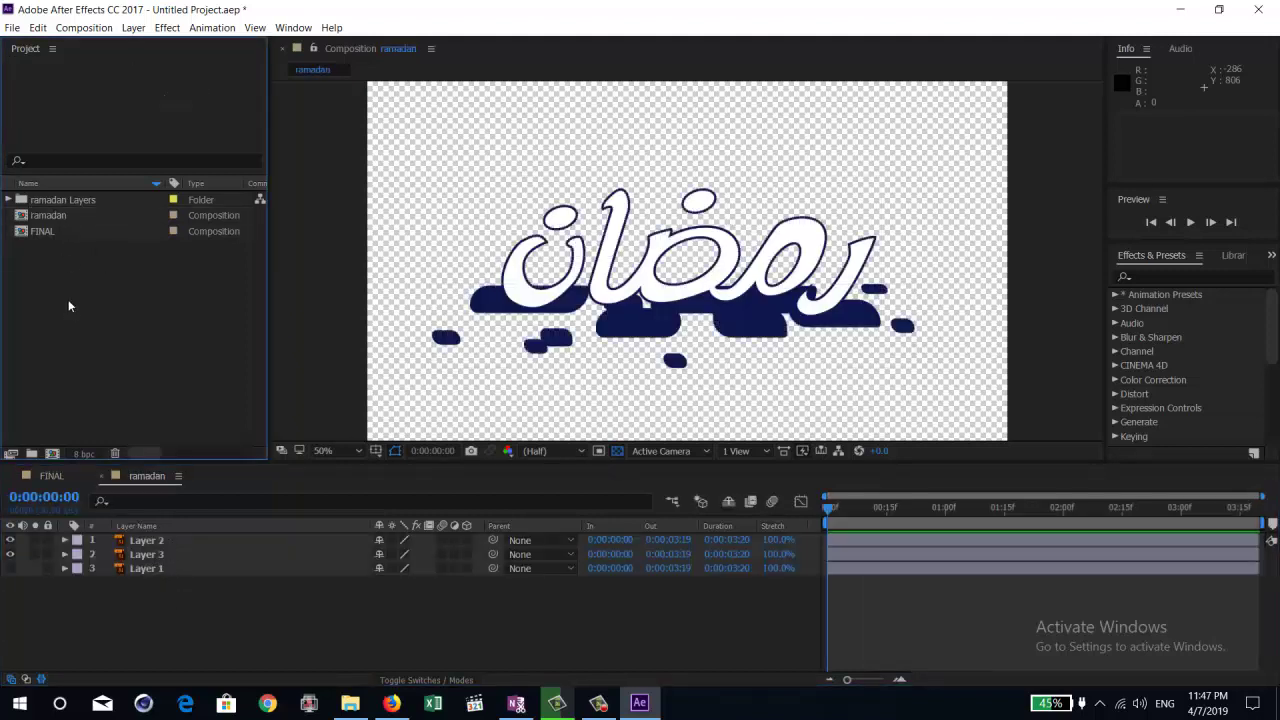
Step: Import ramadan.ai from the ai folder again, keeping Import As set to Footage
right_click(68, 300)
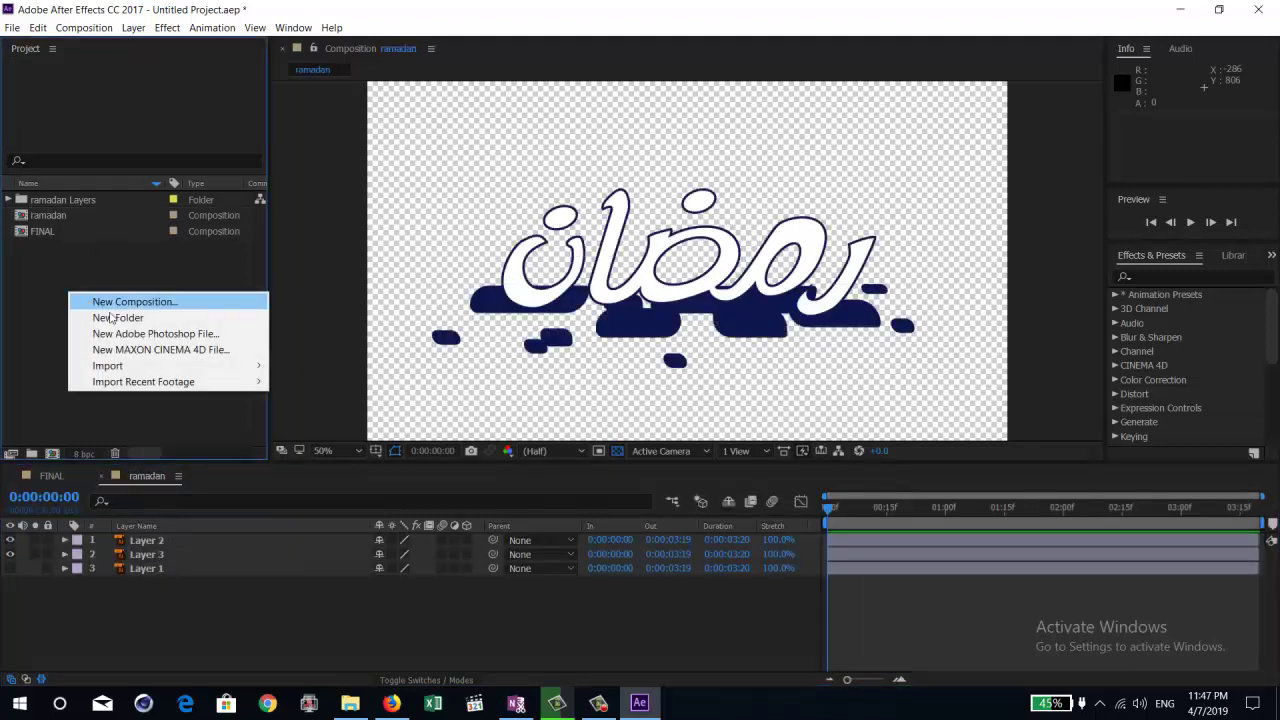
right_click(42, 300)
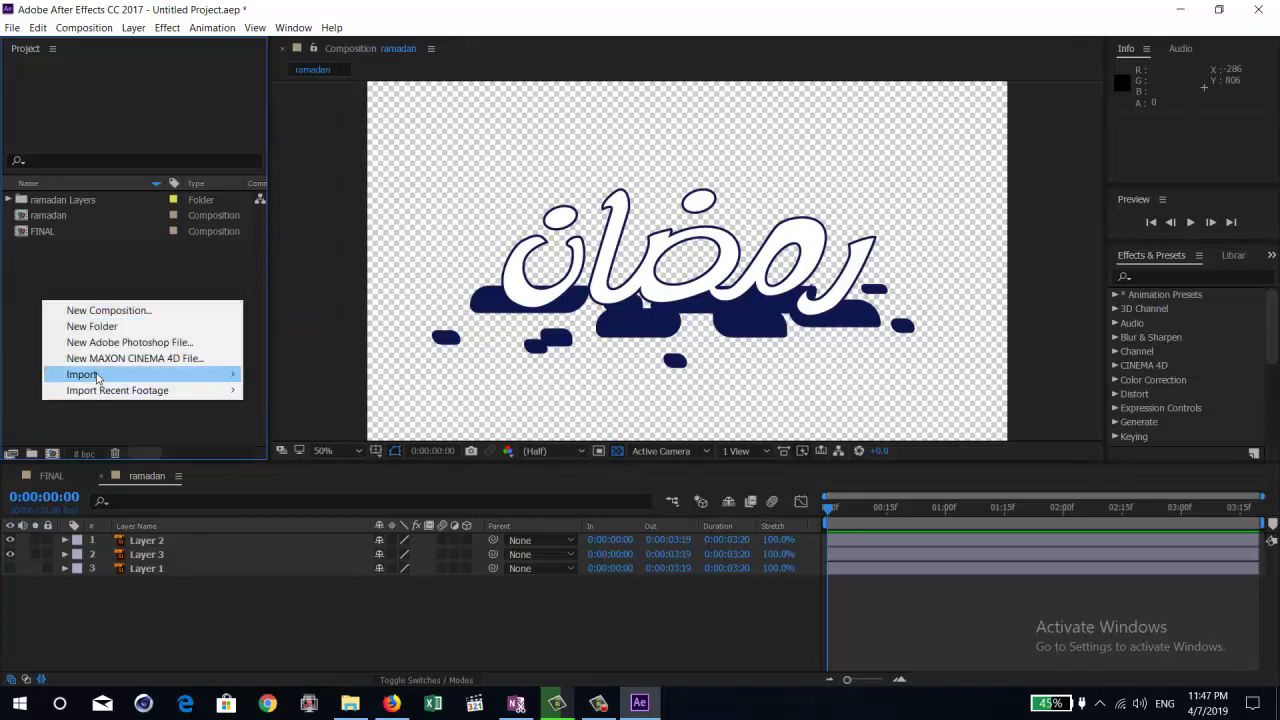
mouse_move(97, 377)
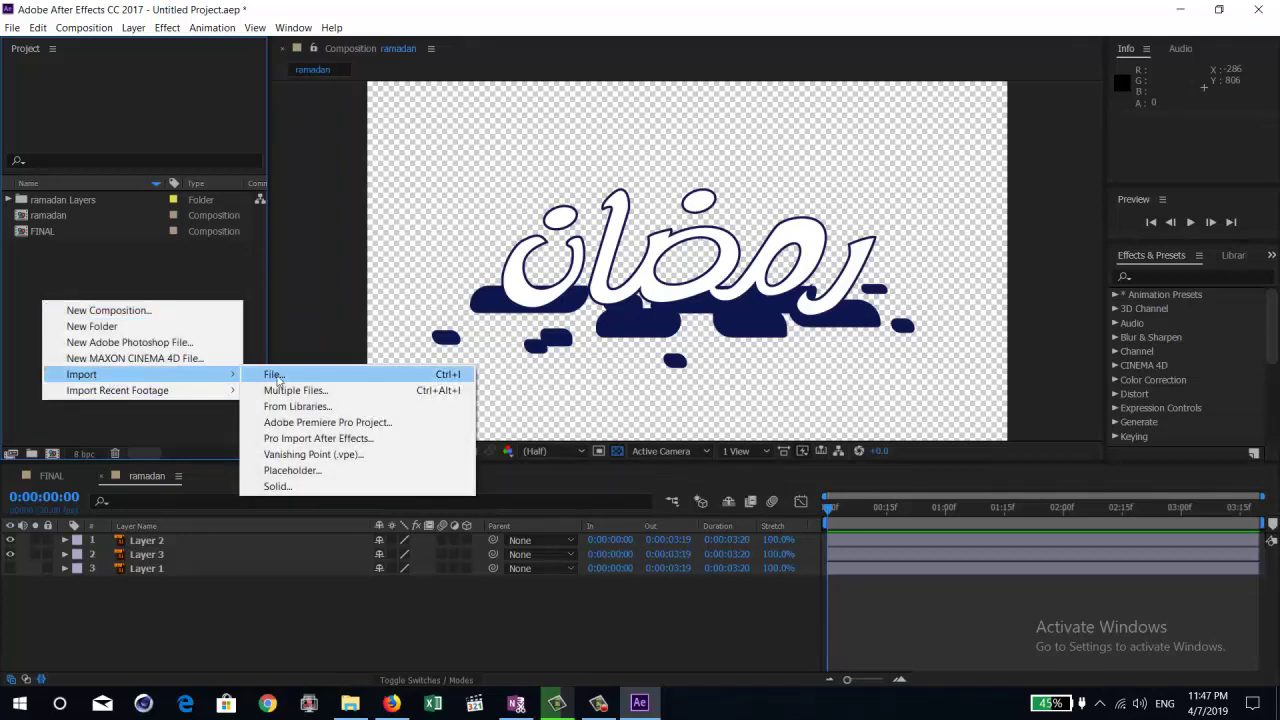
click(192, 272)
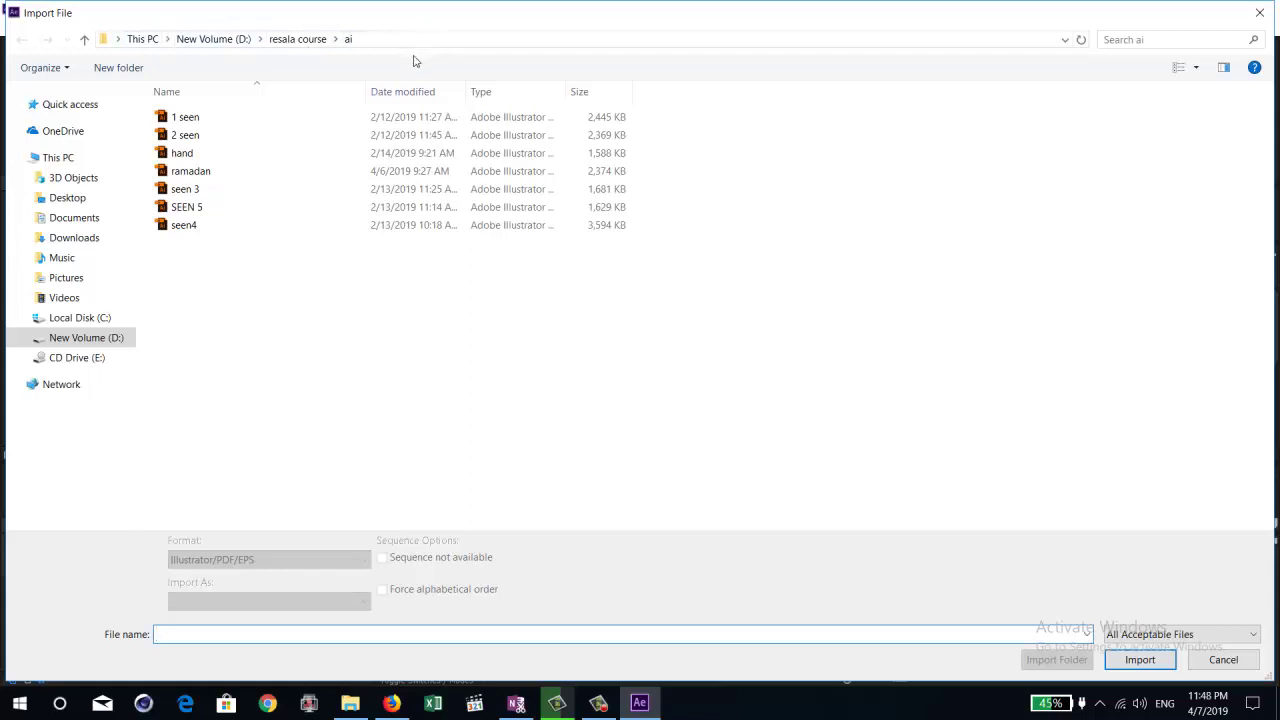
click(188, 173)
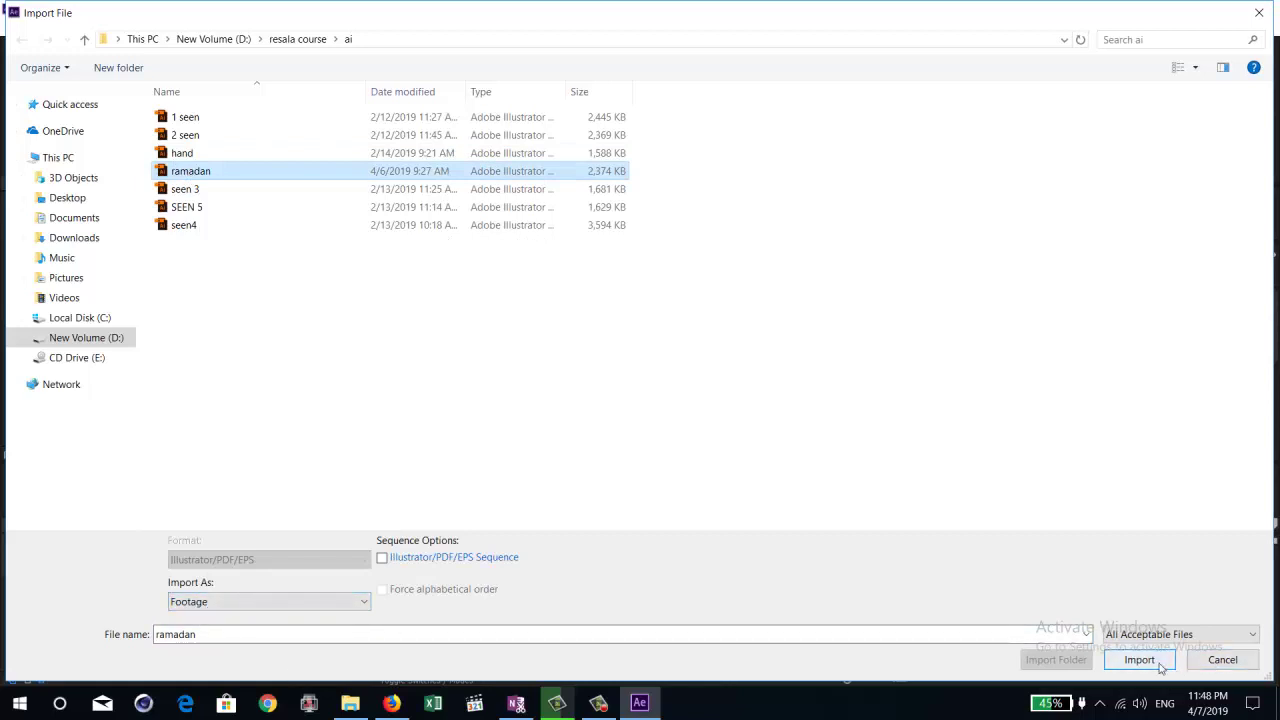
click(220, 601)
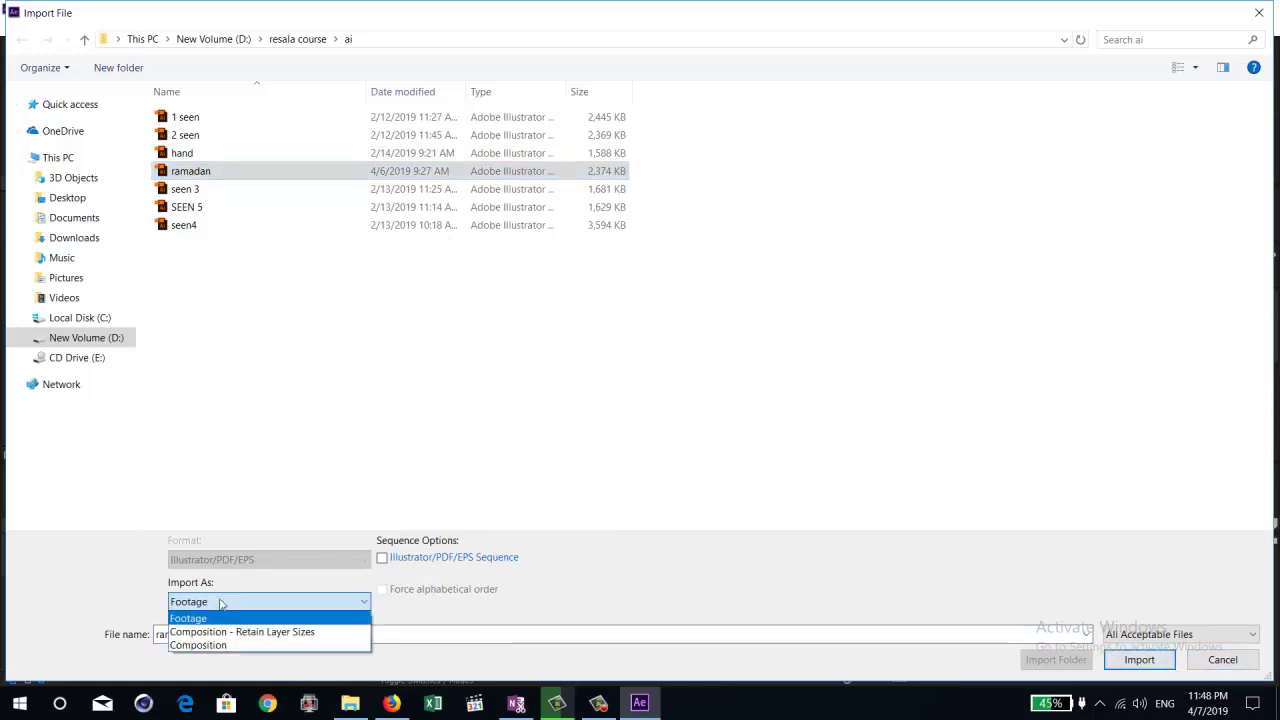
click(650, 597)
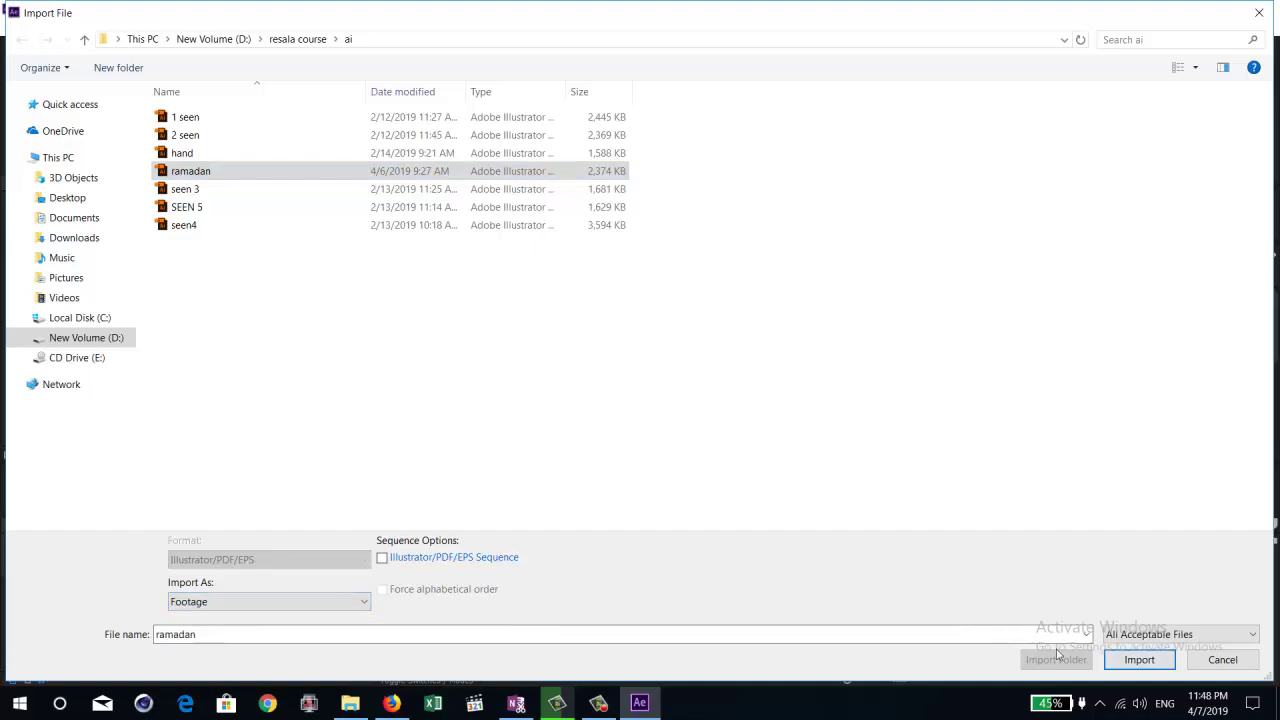
click(1110, 652)
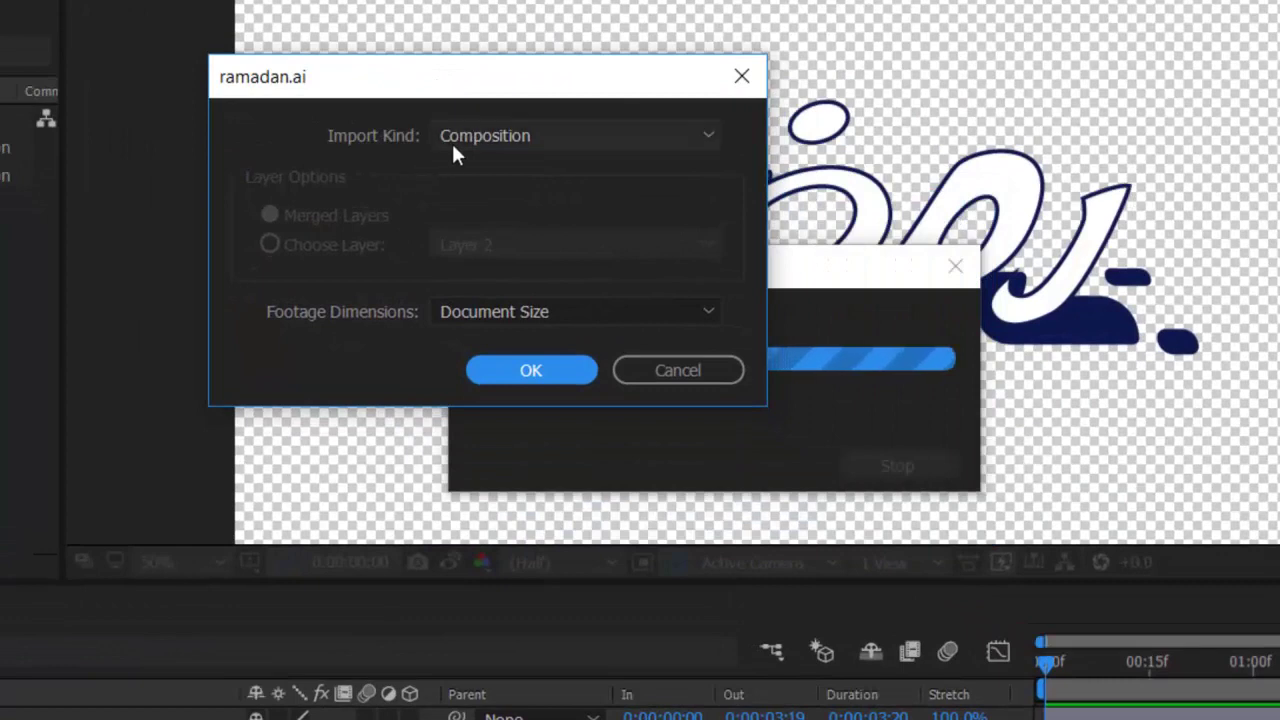
Step: Set Import Kind to Footage and confirm, adding ramadan.ai as flattened vector footage
click(488, 138)
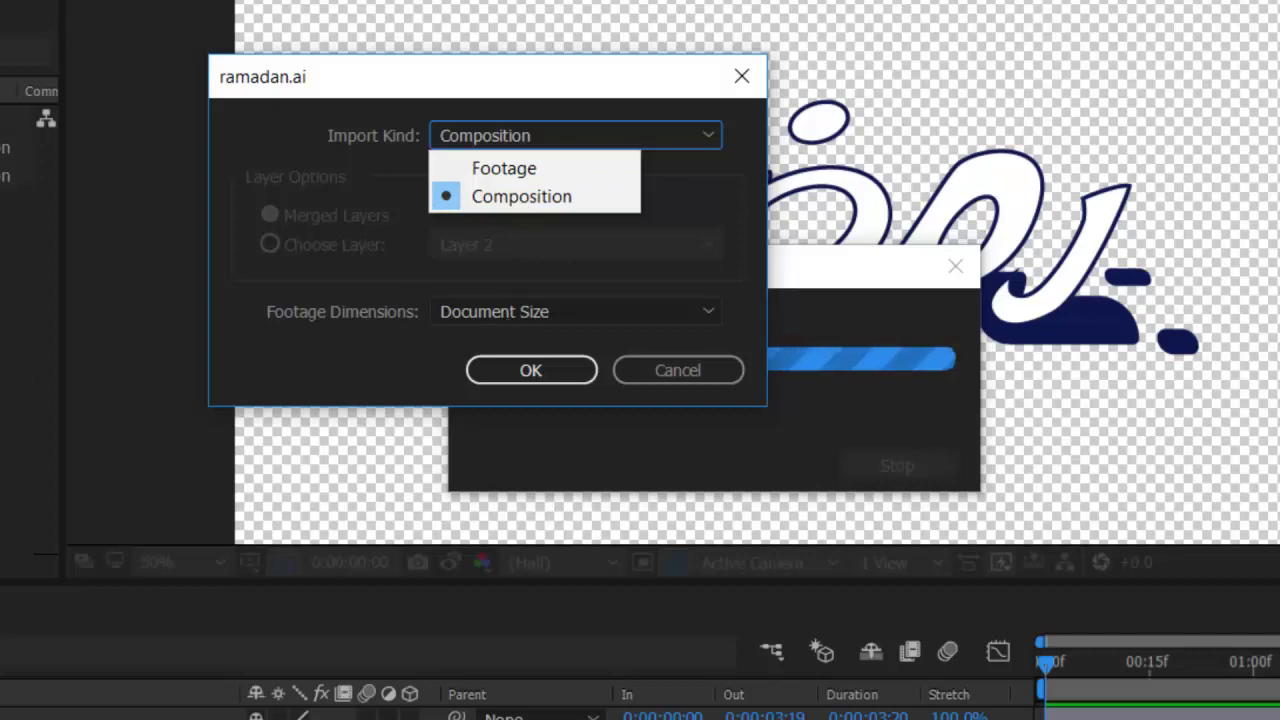
click(528, 170)
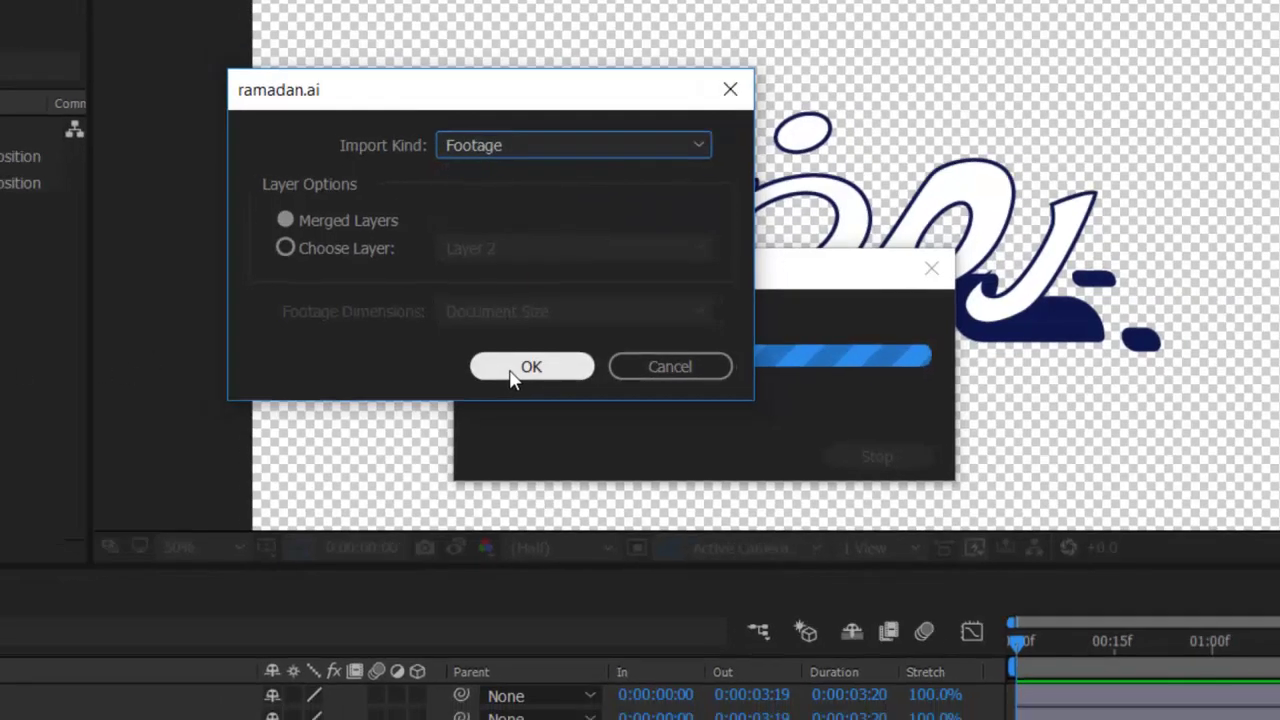
click(514, 369)
Step: Open FINAL, place ramadan.ai in its timeline, then delete that layer
double_click(60, 201)
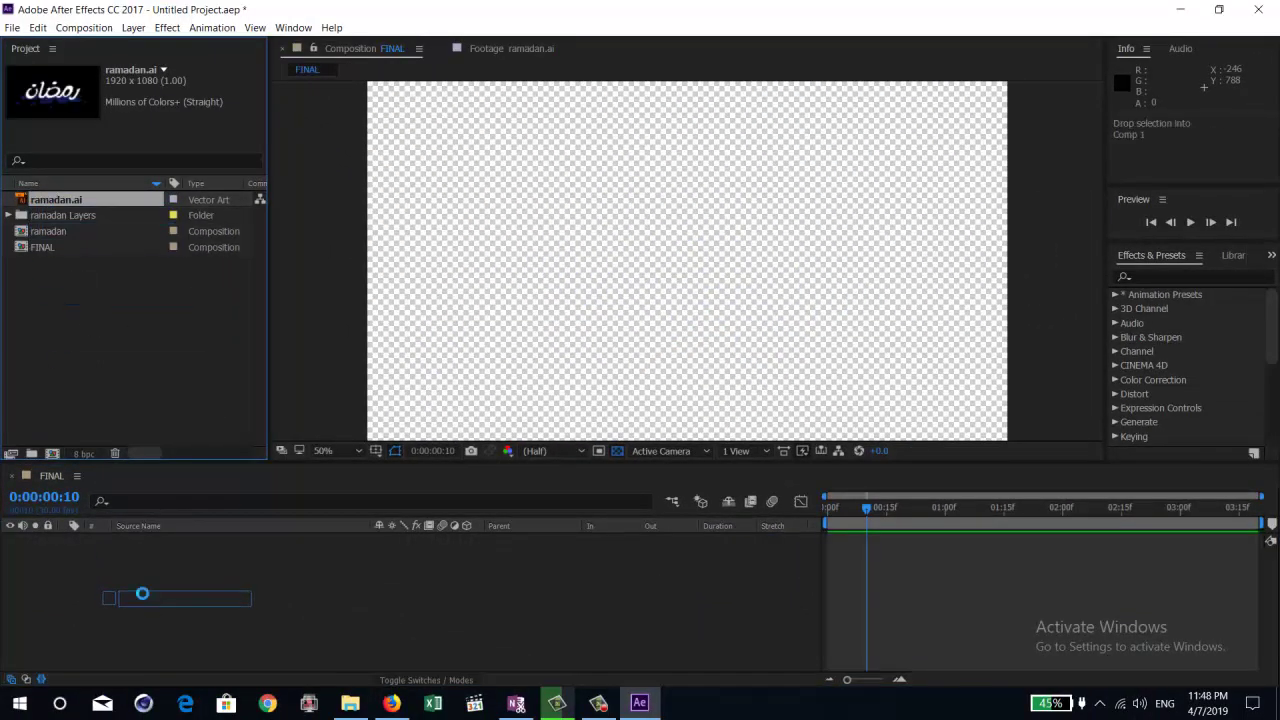
drag(58, 200, 143, 598)
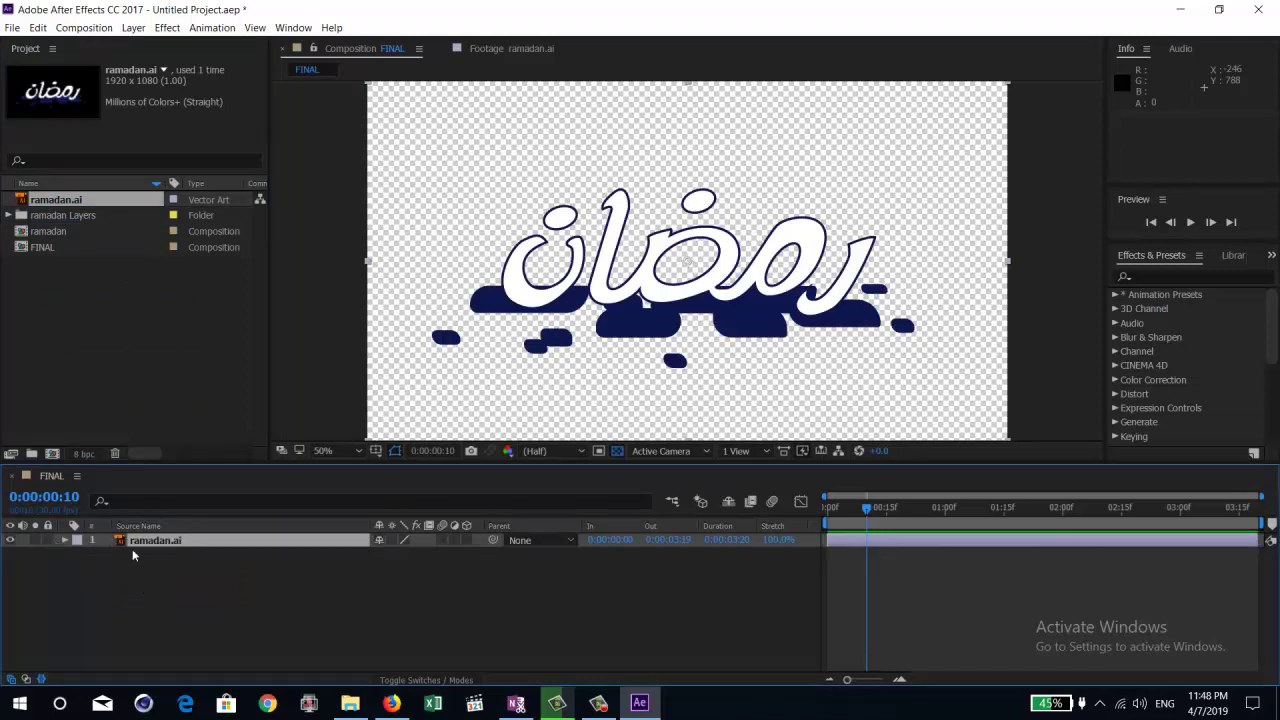
click(62, 540)
click(62, 540)
key(Delete)
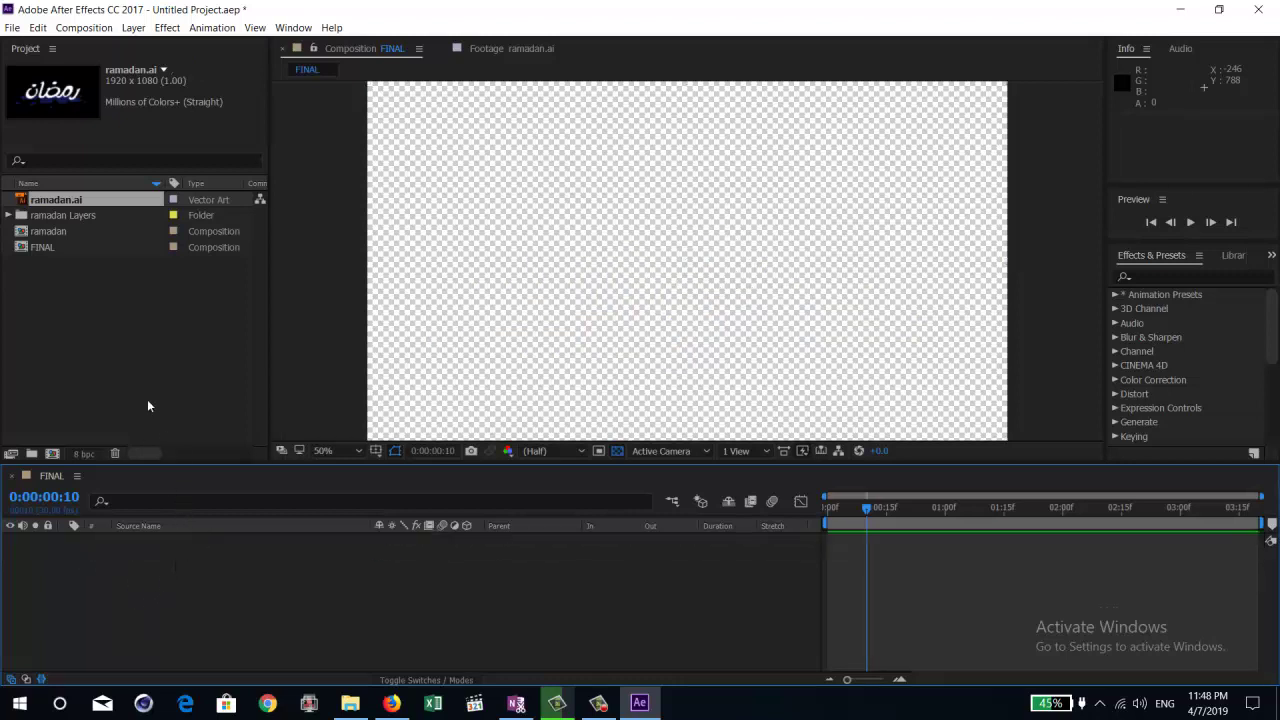
Step: Delete ramadan.ai from the project, then start and cancel a new composition
click(78, 201)
key(Delete)
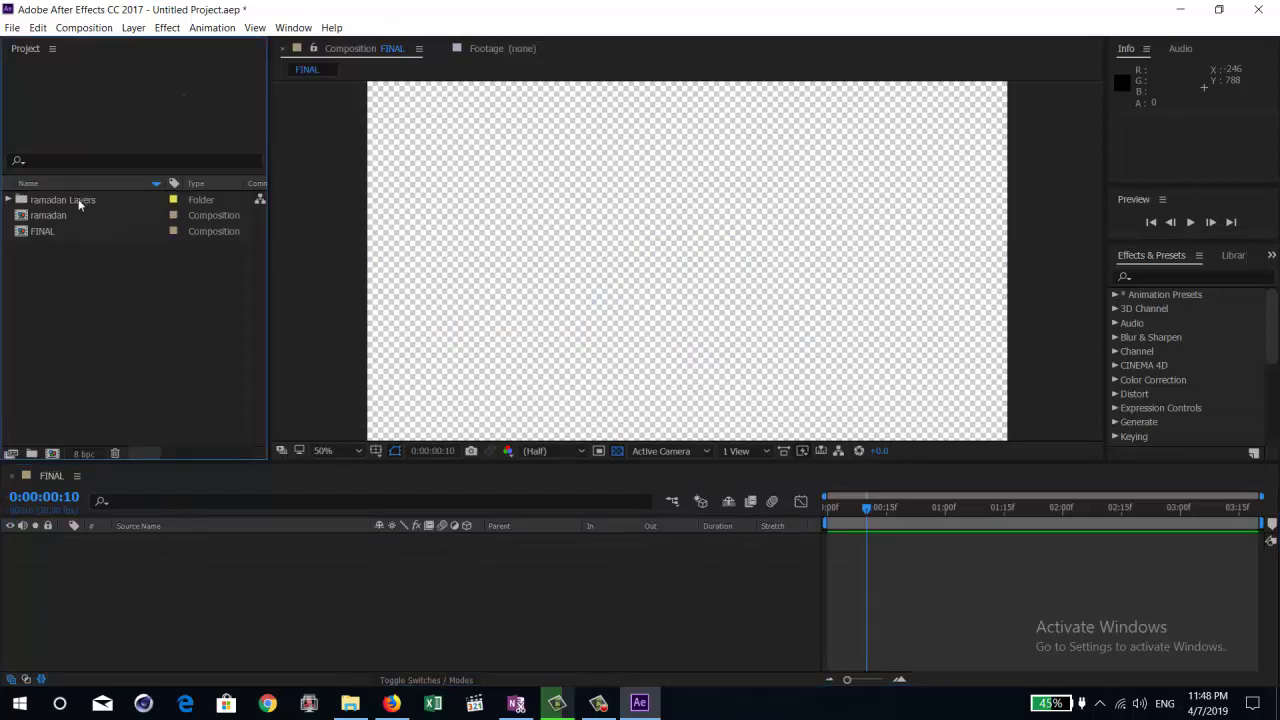
right_click(84, 314)
click(93, 318)
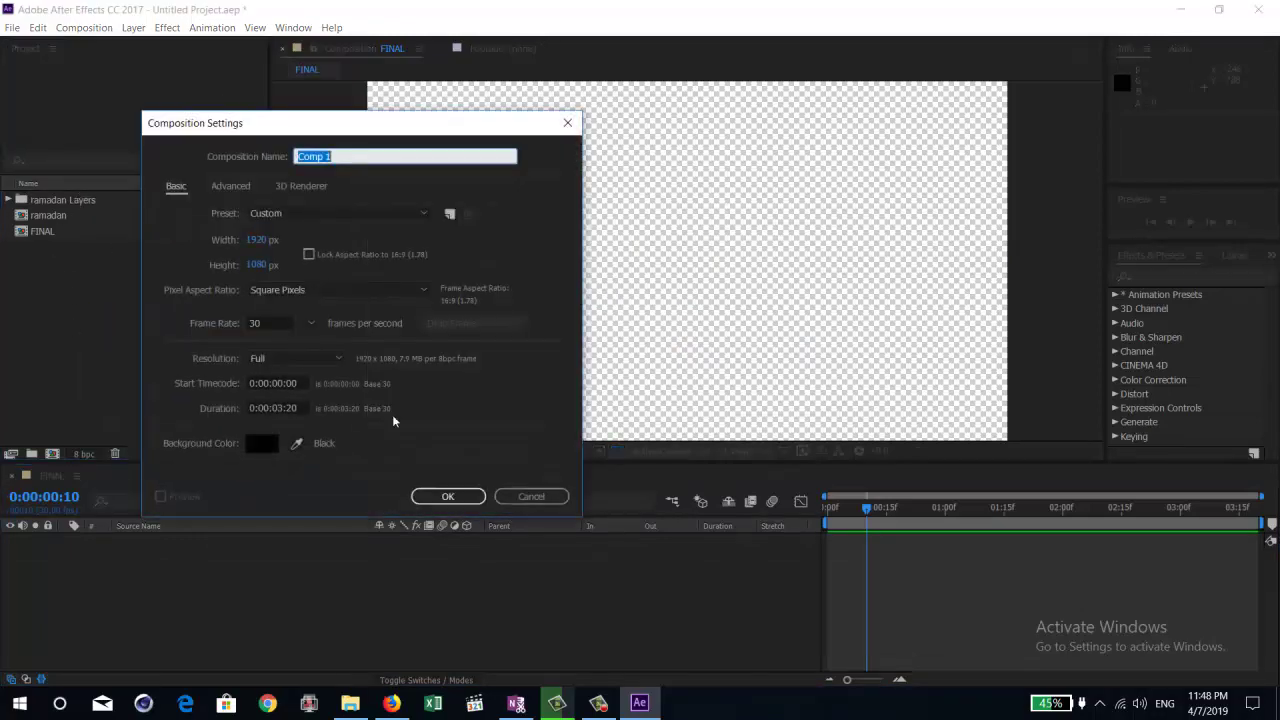
click(531, 497)
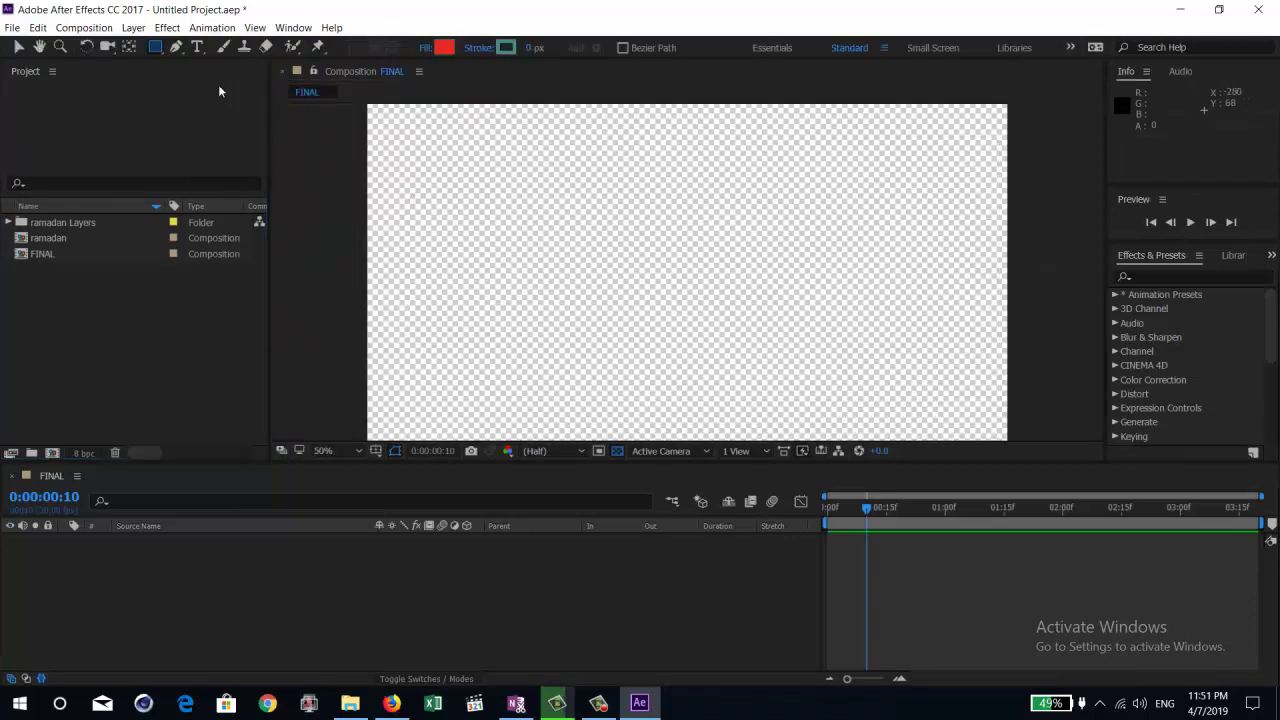
Step: Draw a red rectangle in FINAL's left half as Shape Layer 1, then reselect it
drag(437, 198, 675, 344)
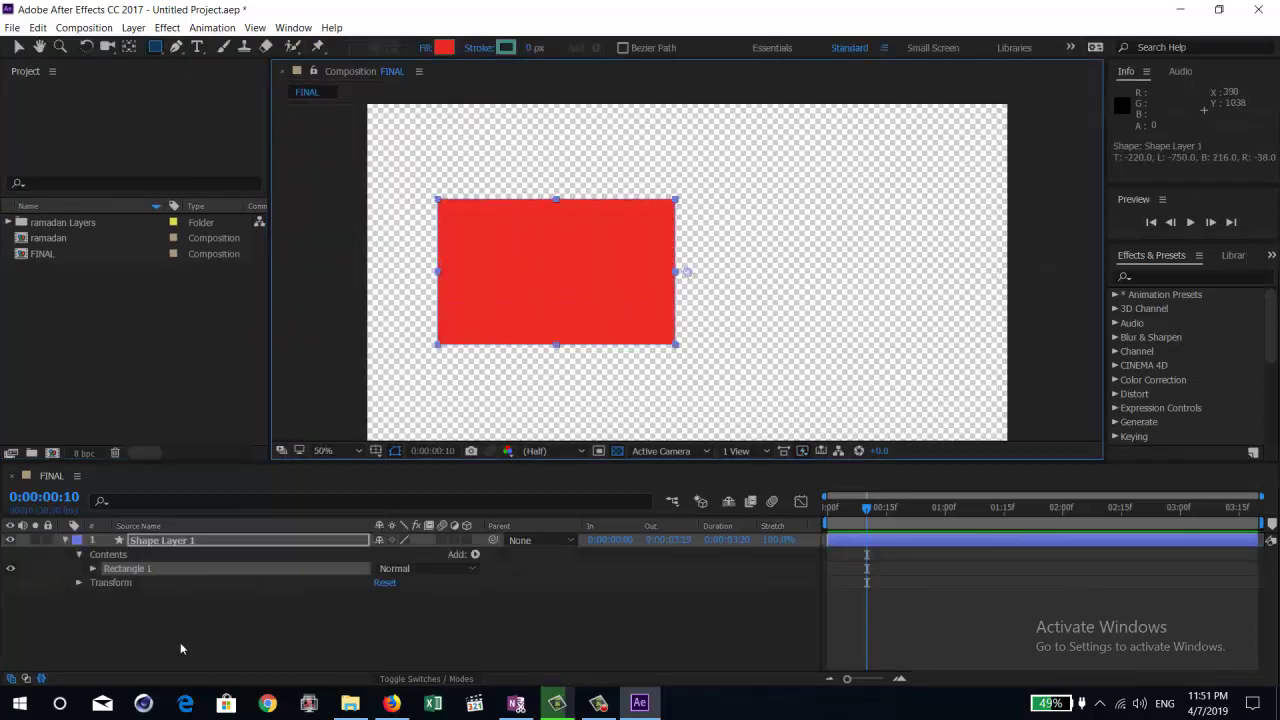
click(213, 540)
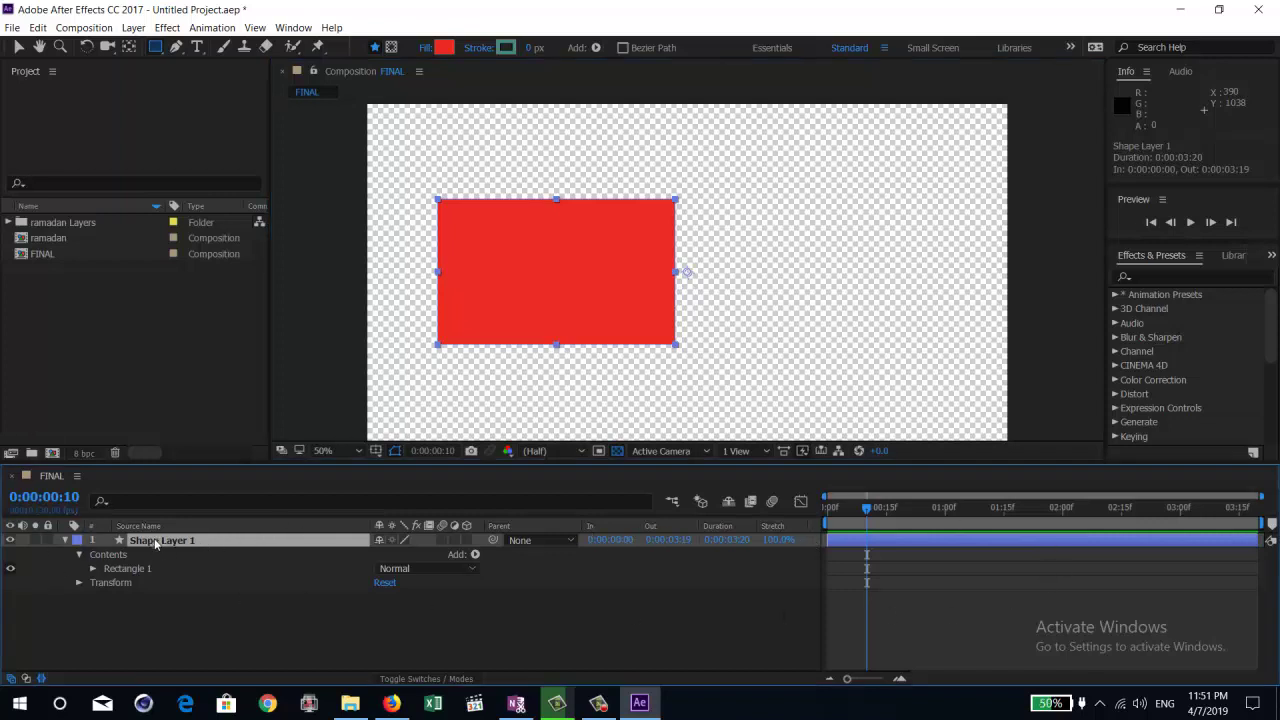
click(65, 541)
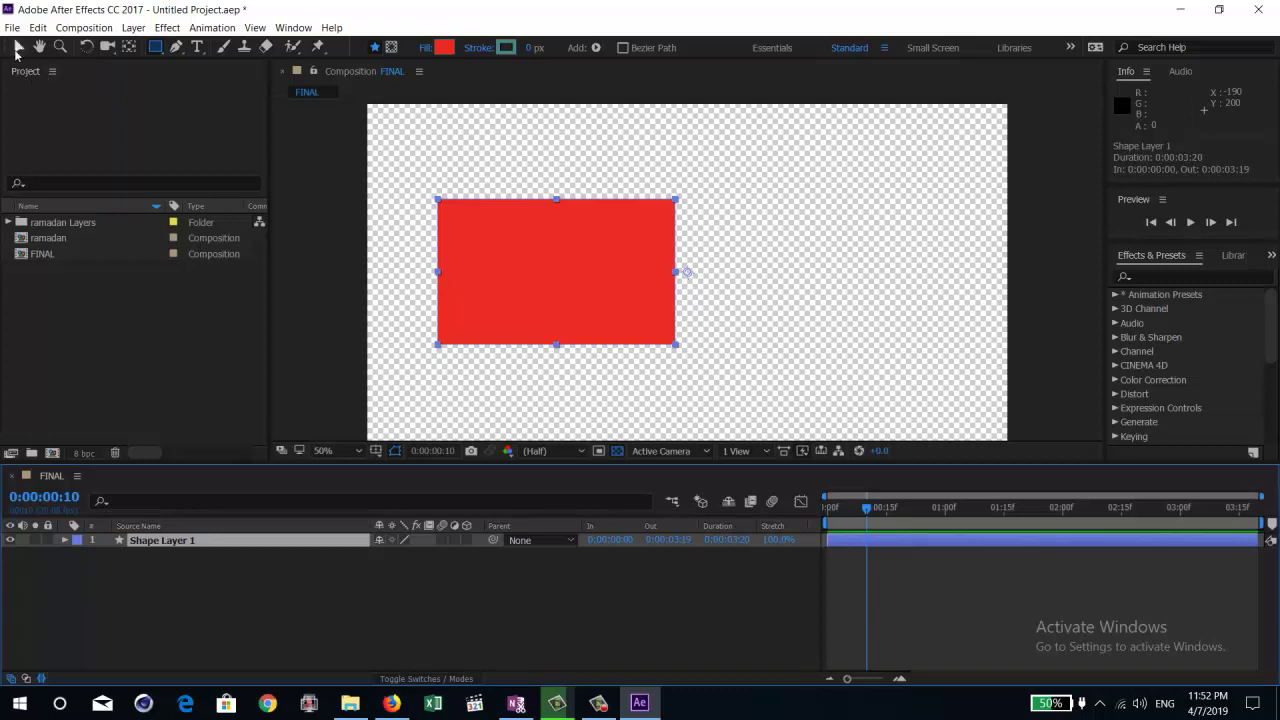
click(17, 50)
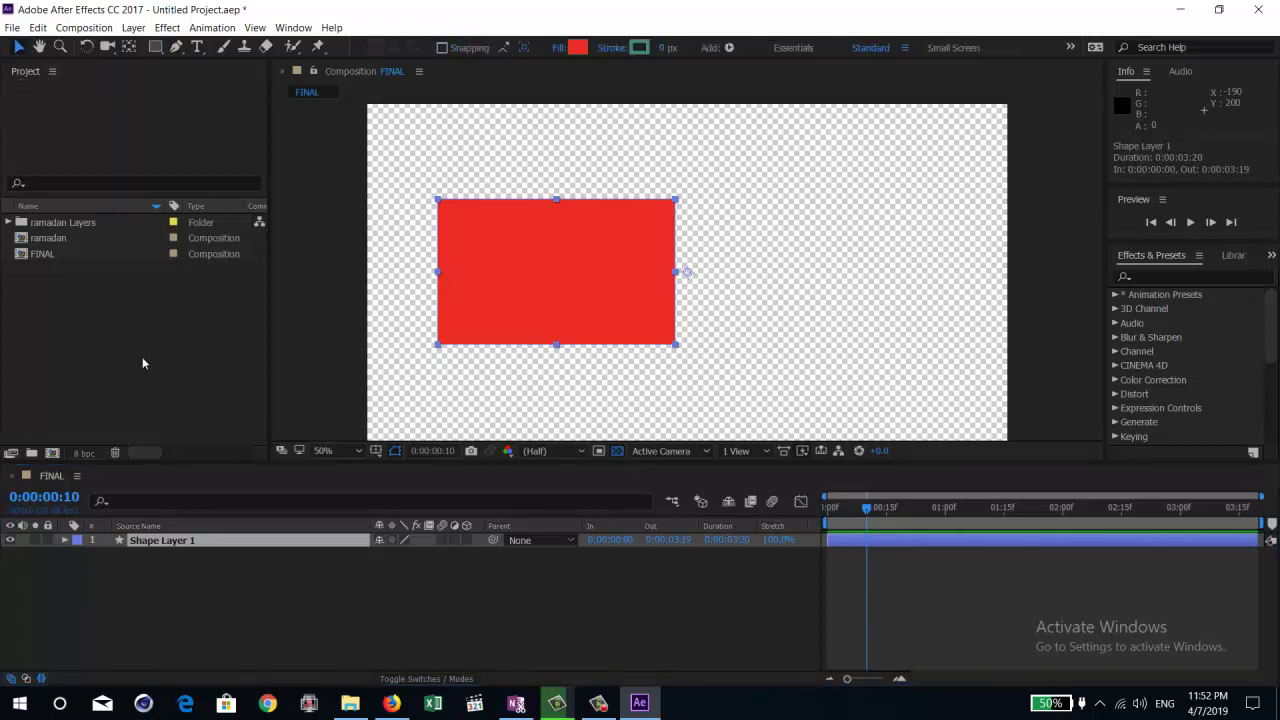
click(228, 544)
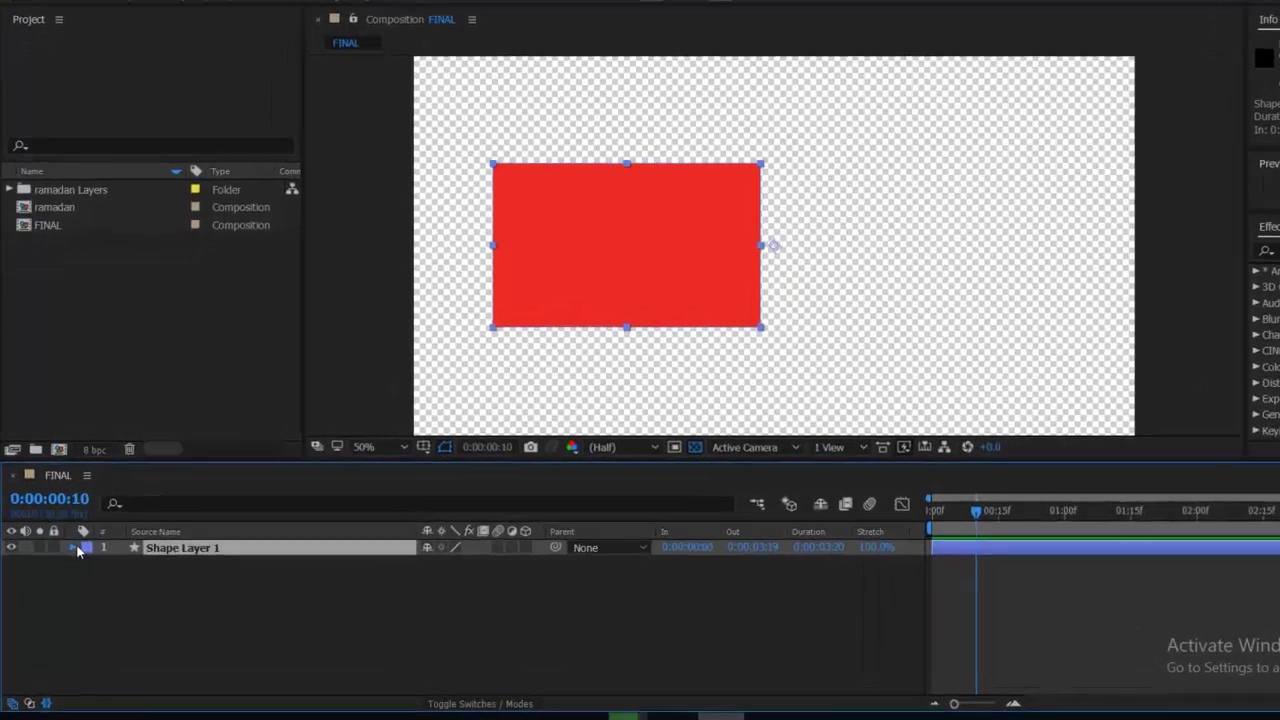
Step: Expand Rectangle Path 1 and set a starting Roundness keyframe
click(65, 540)
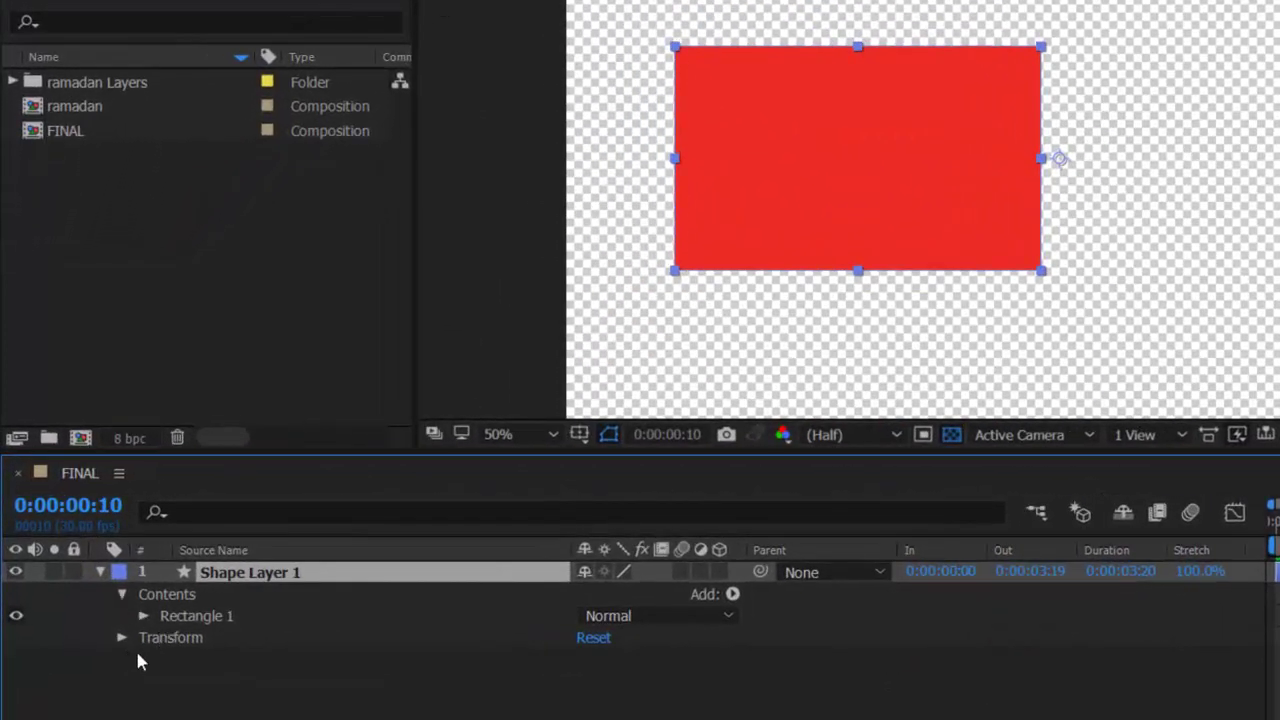
click(121, 594)
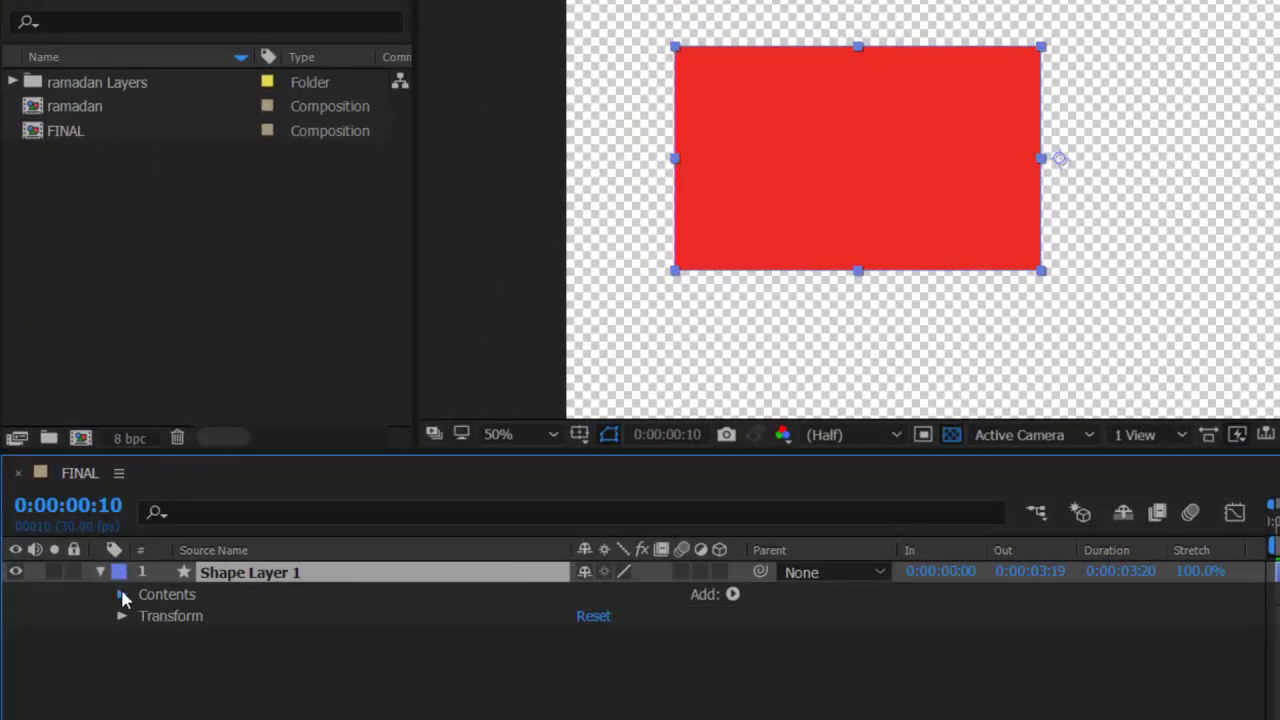
click(121, 594)
click(147, 618)
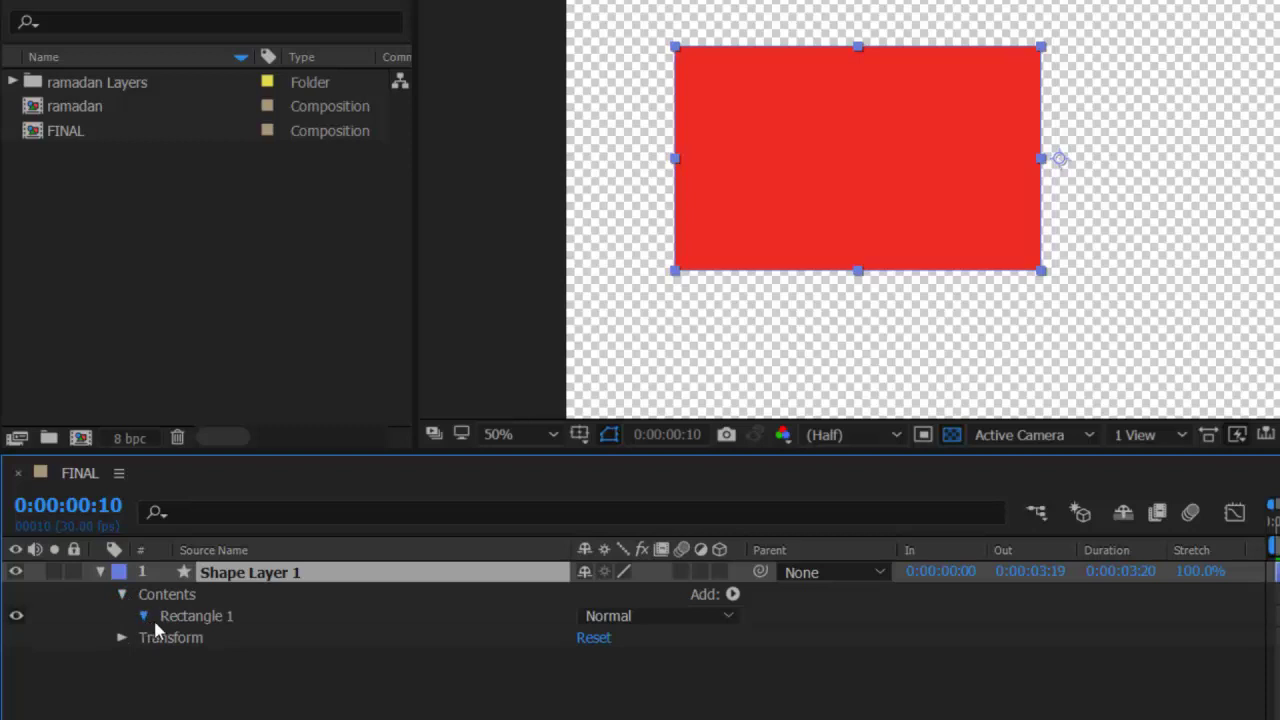
click(205, 639)
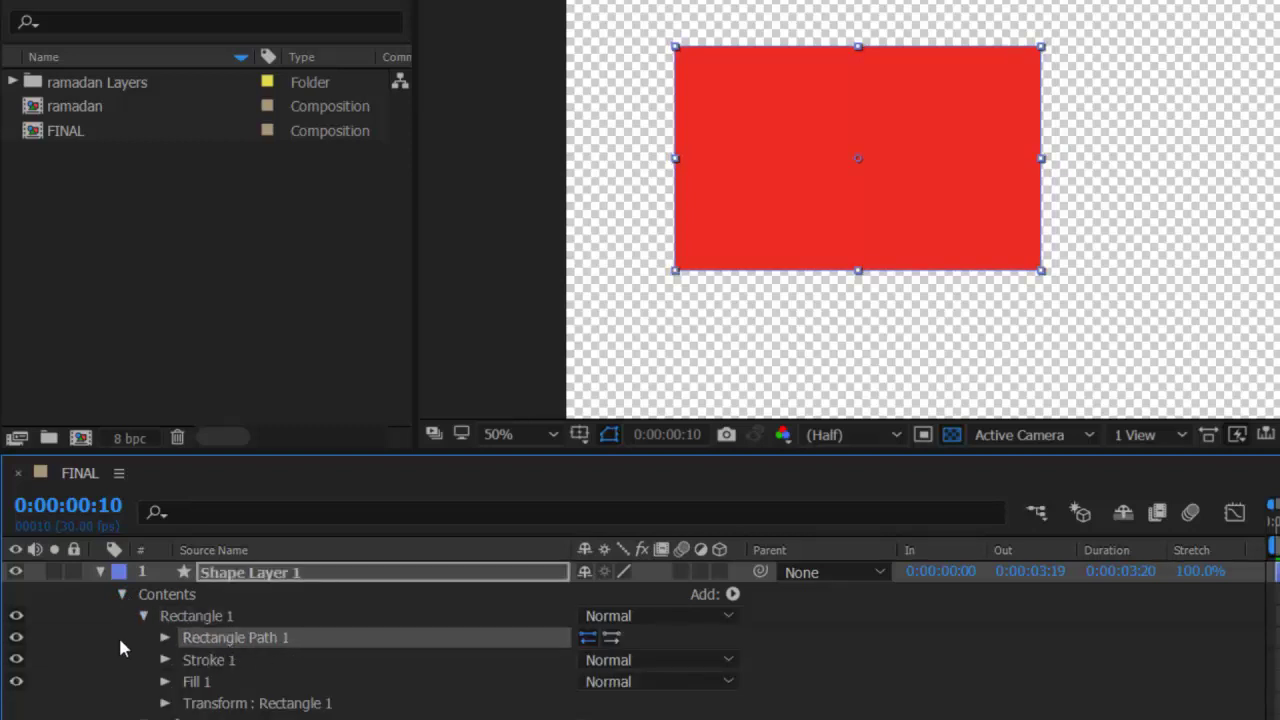
click(166, 637)
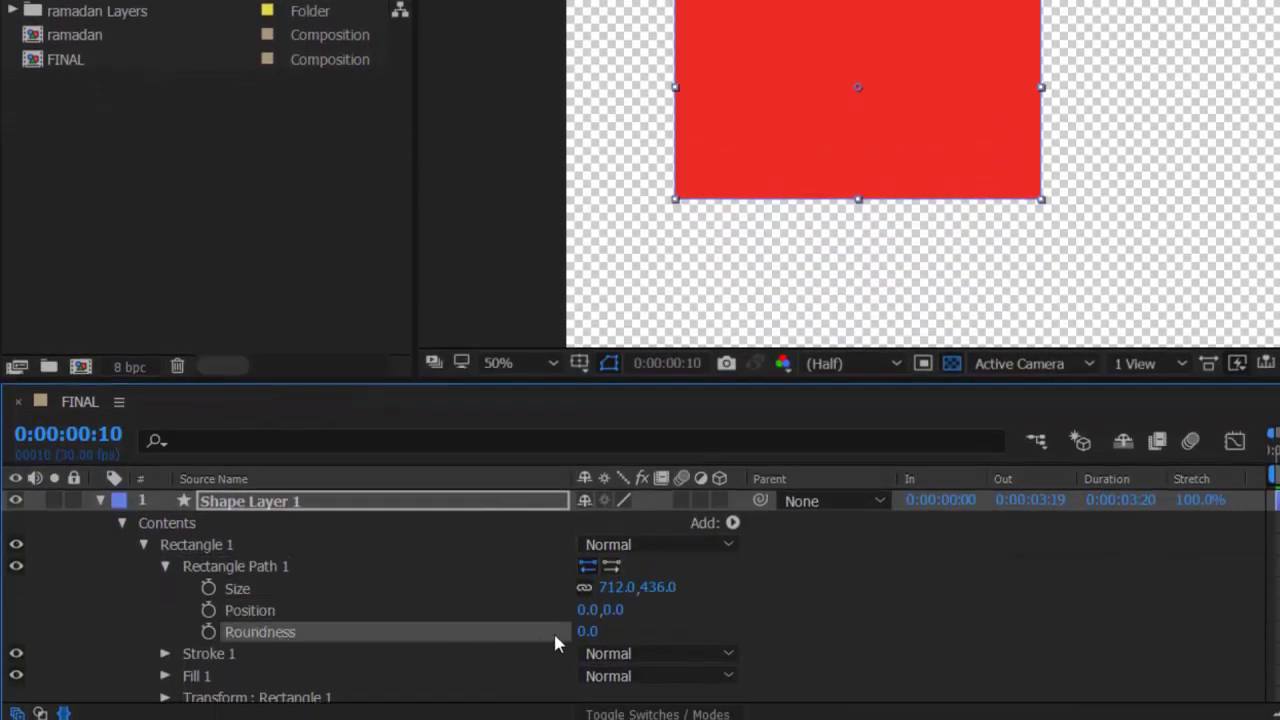
mouse_move(587, 631)
mouse_down()
mouse_move(765, 632)
mouse_move(484, 650)
mouse_up()
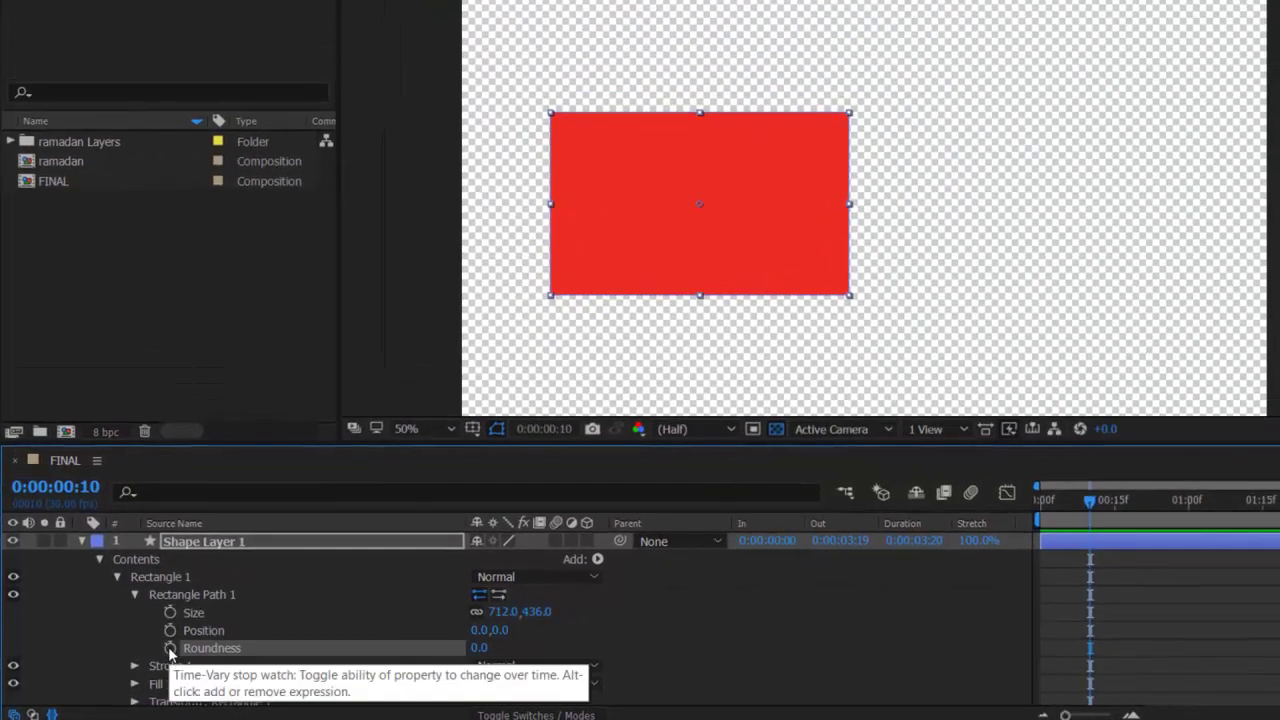
click(170, 648)
Step: Key Roundness to 359 around frame 21 and preview the rounding animation
mouse_move(1154, 505)
mouse_down()
mouse_move(1135, 510)
mouse_move(1144, 502)
mouse_up()
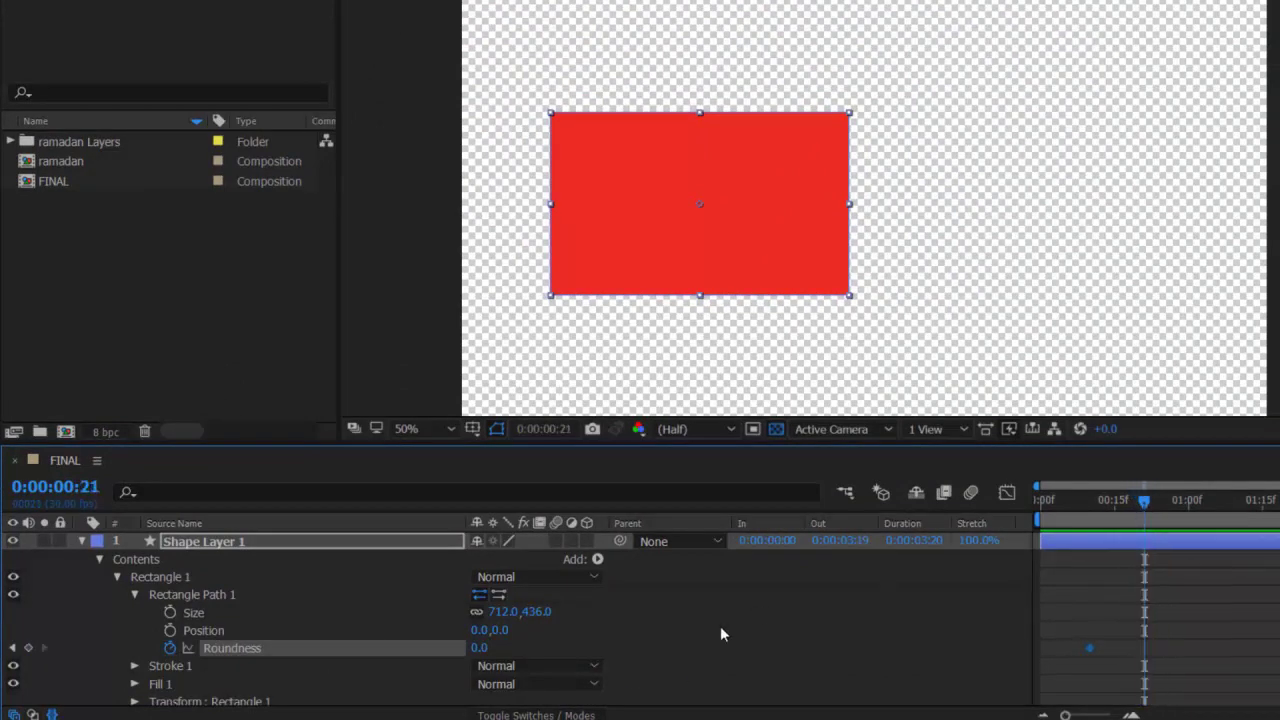
drag(480, 648, 629, 660)
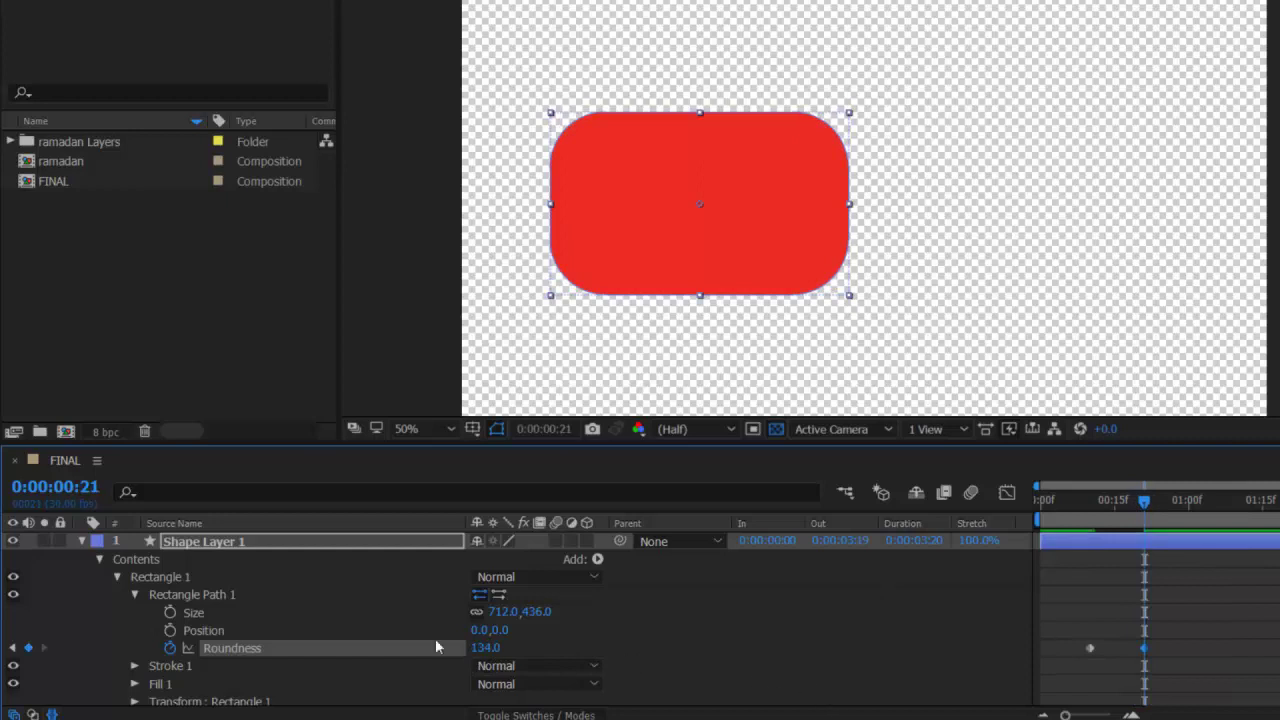
click(485, 648)
text(359)
key(Return)
click(781, 642)
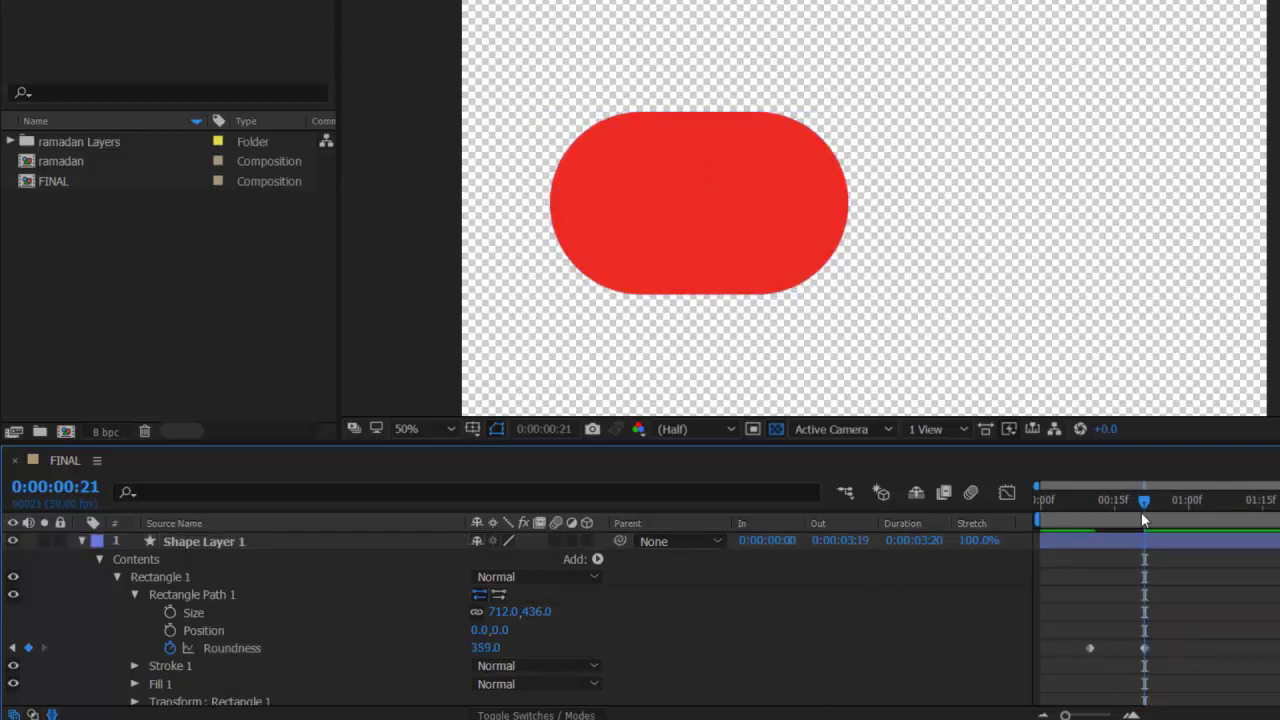
drag(1144, 502, 1082, 499)
key(space)
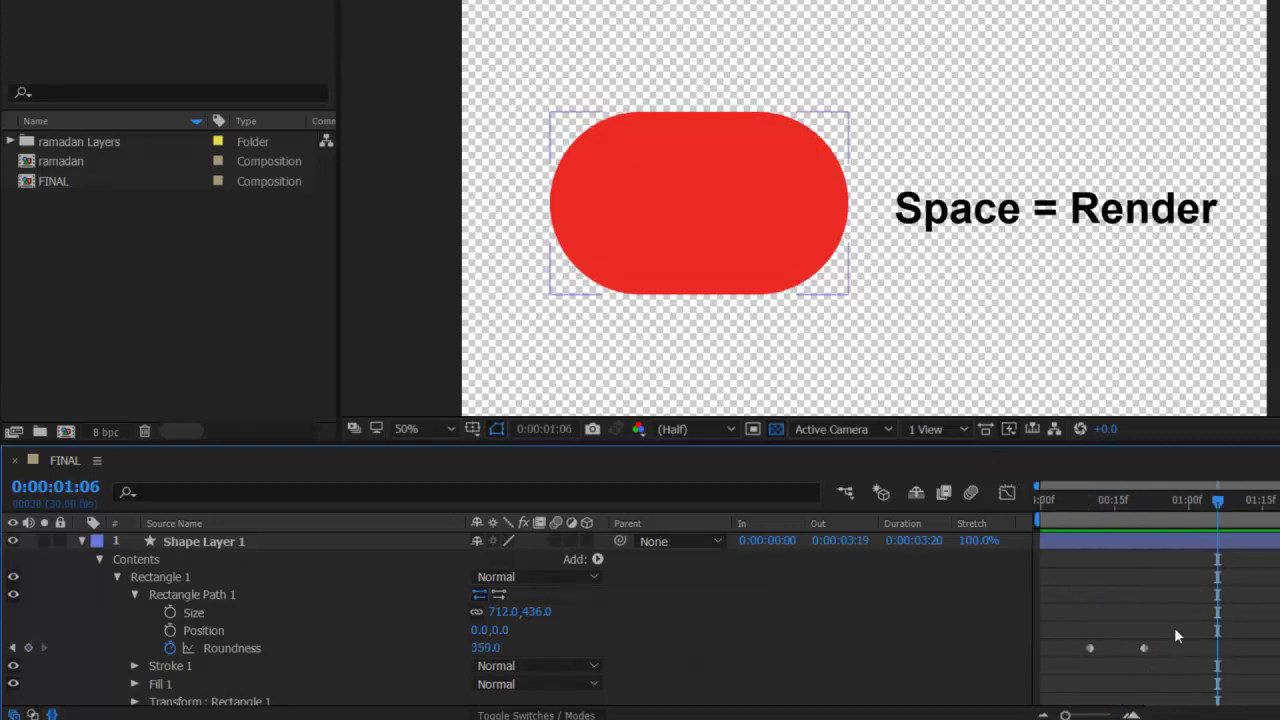
mouse_move(1153, 504)
mouse_down()
mouse_move(1077, 520)
mouse_move(1088, 537)
mouse_up()
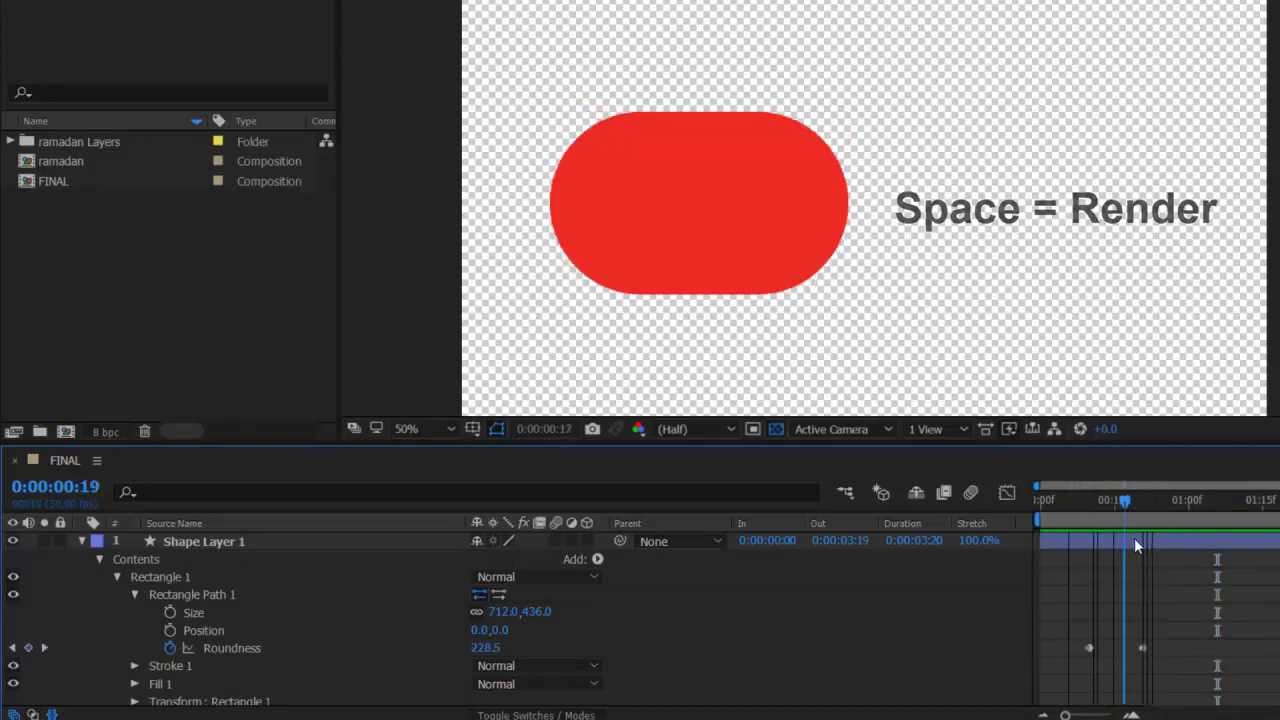
Step: Clear the Roundness keyframes, then keyframe Position so the rectangle slides to x 591 by 0:00:00:15
click(171, 648)
scroll(659, 684, down, 1)
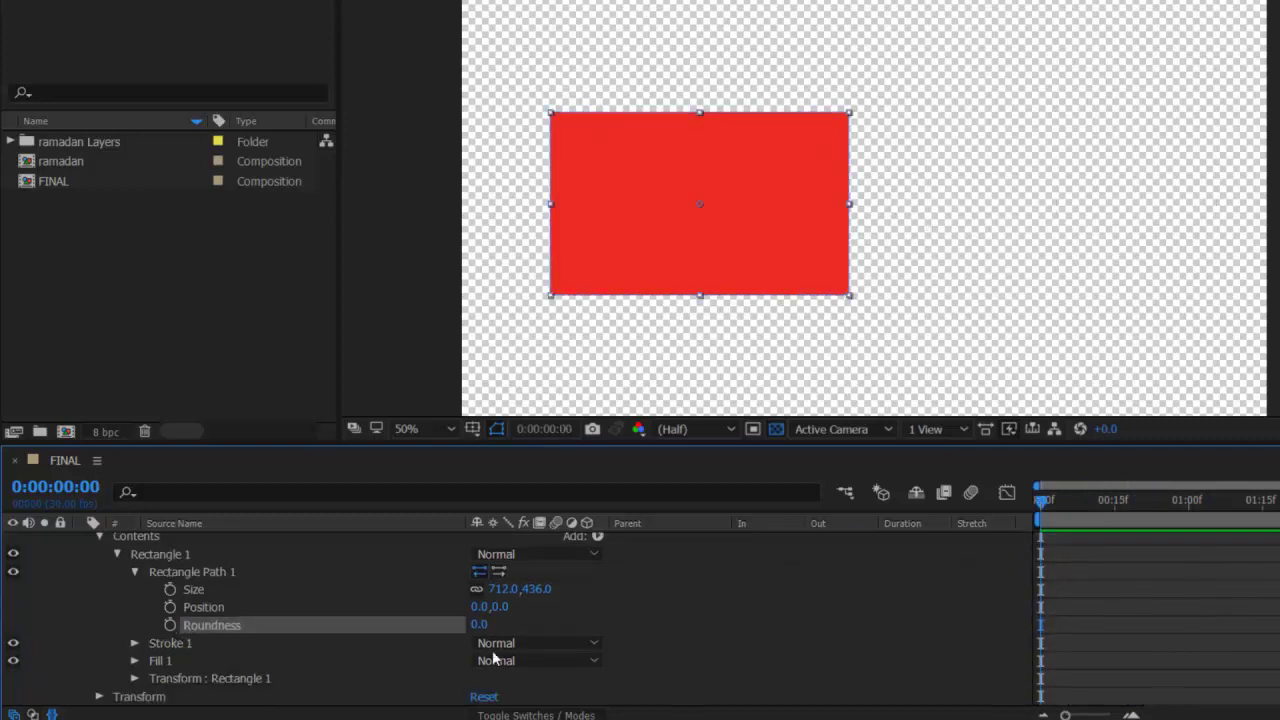
click(193, 607)
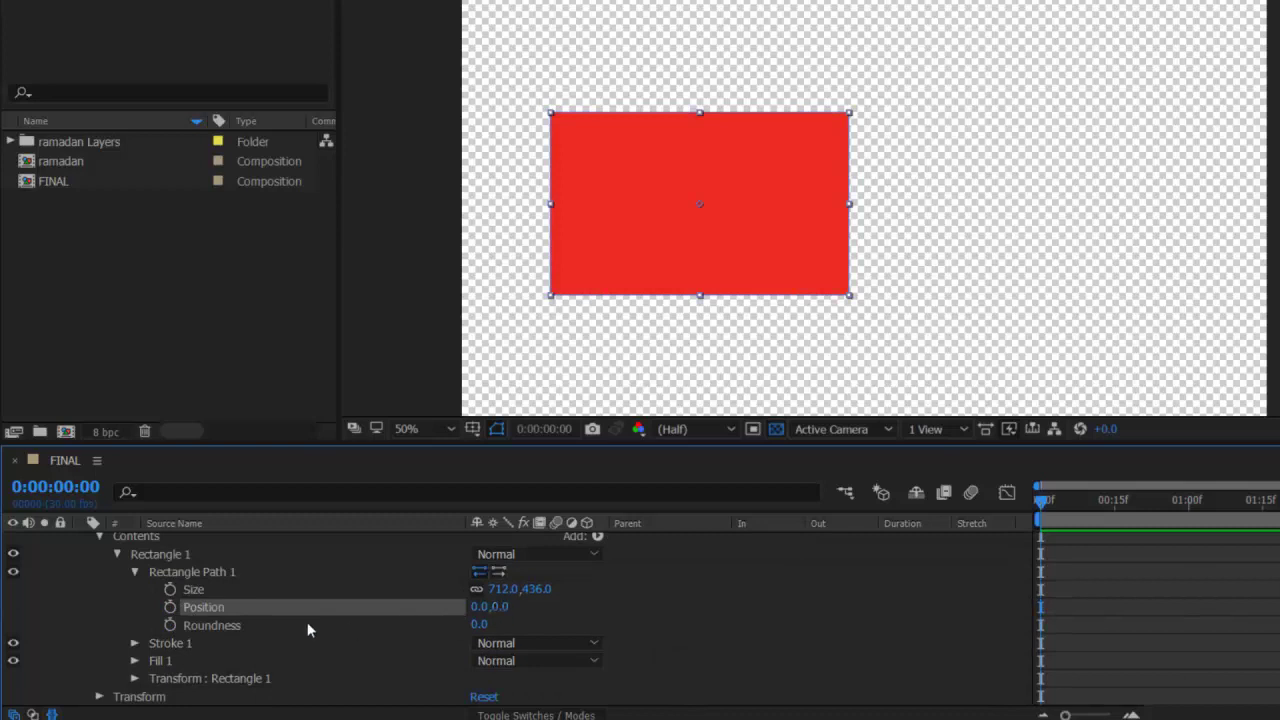
click(170, 607)
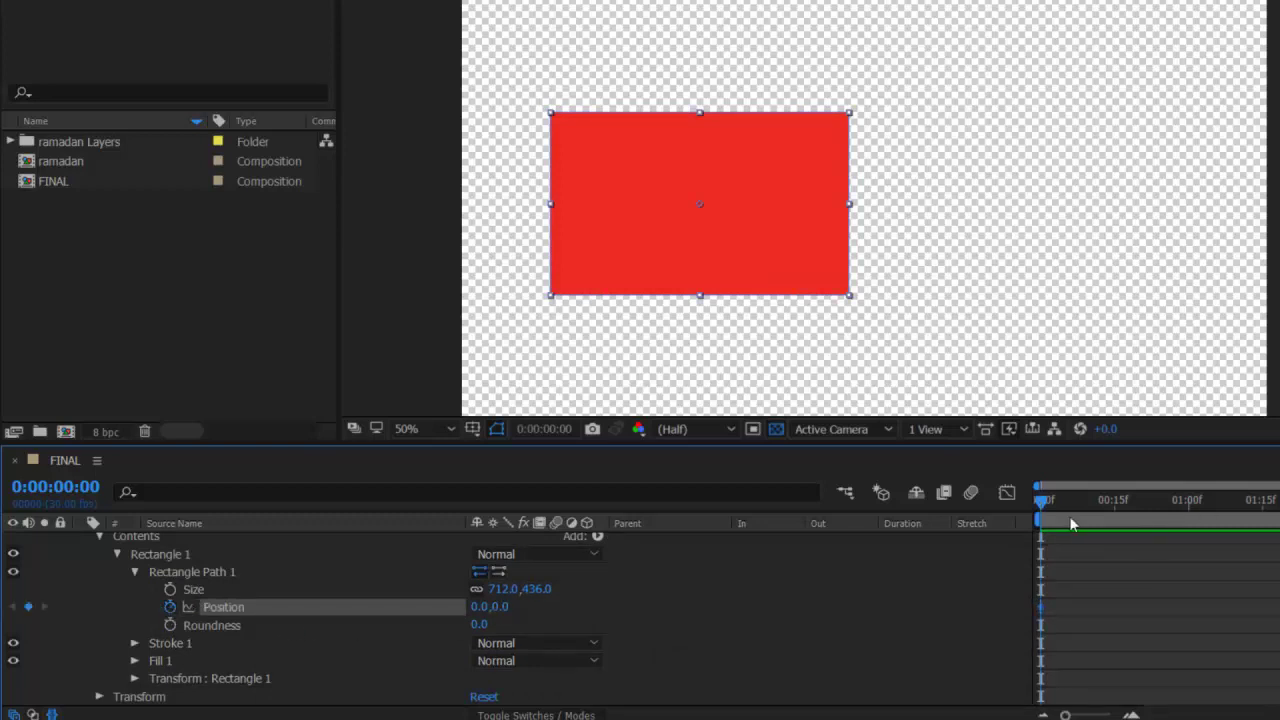
drag(1072, 502, 1118, 508)
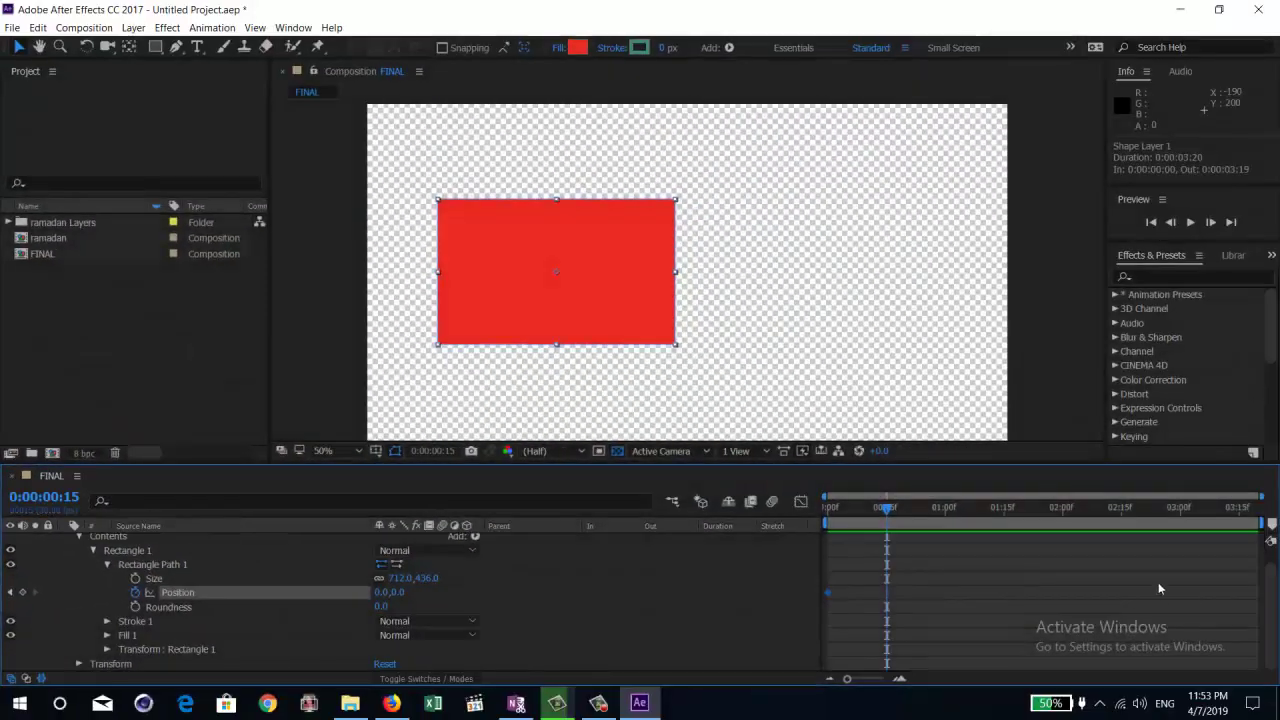
drag(897, 515, 888, 513)
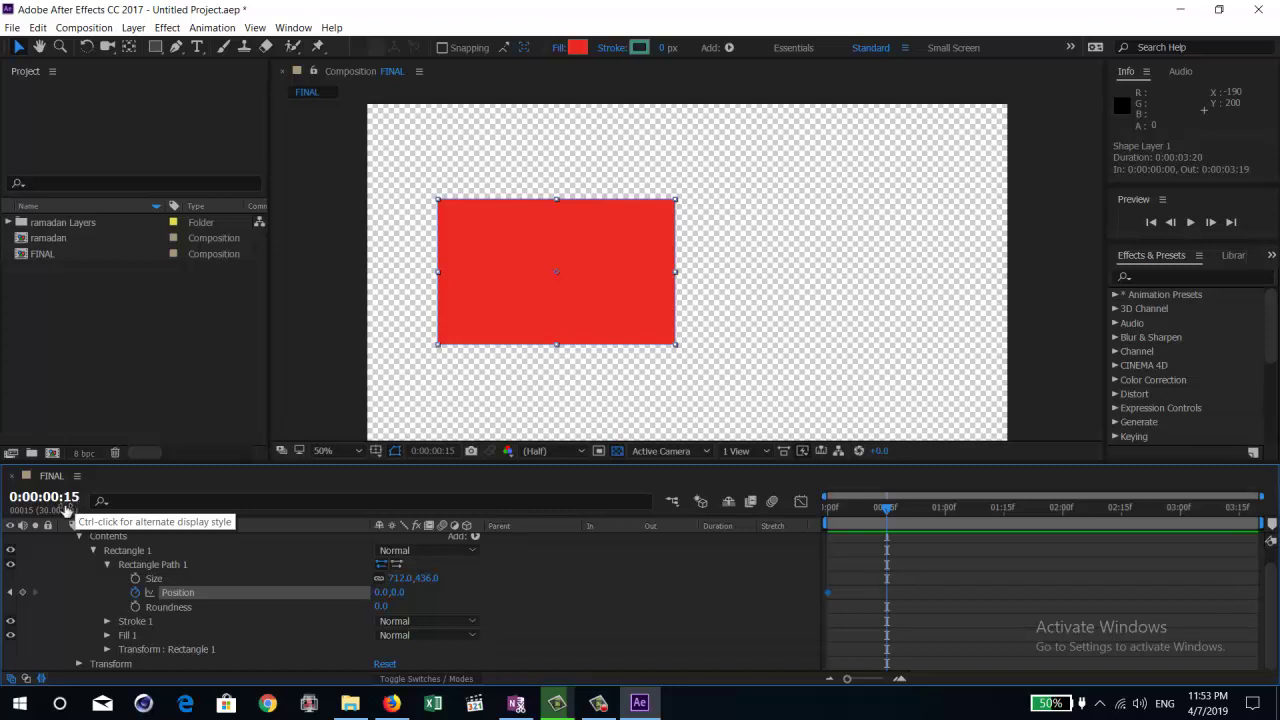
drag(376, 592, 899, 612)
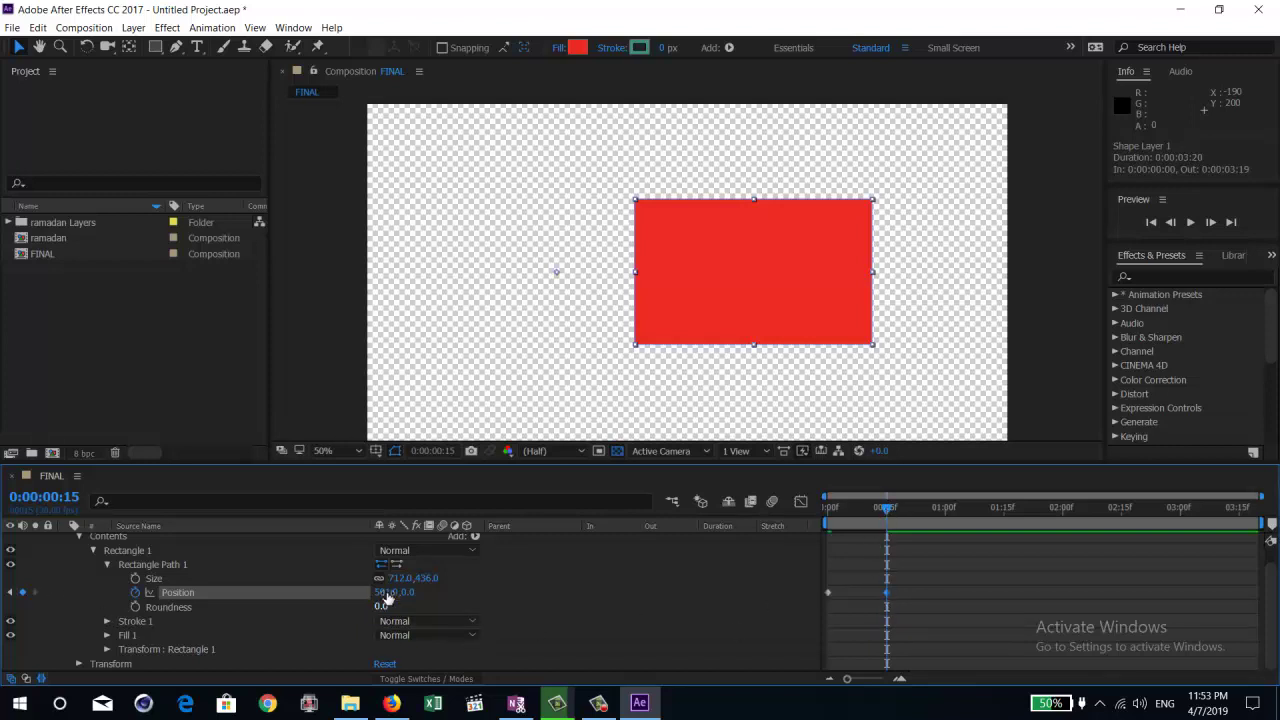
Step: Preview the Position slide from the start, then delete the Position keyframes
click(565, 620)
drag(908, 517, 700, 518)
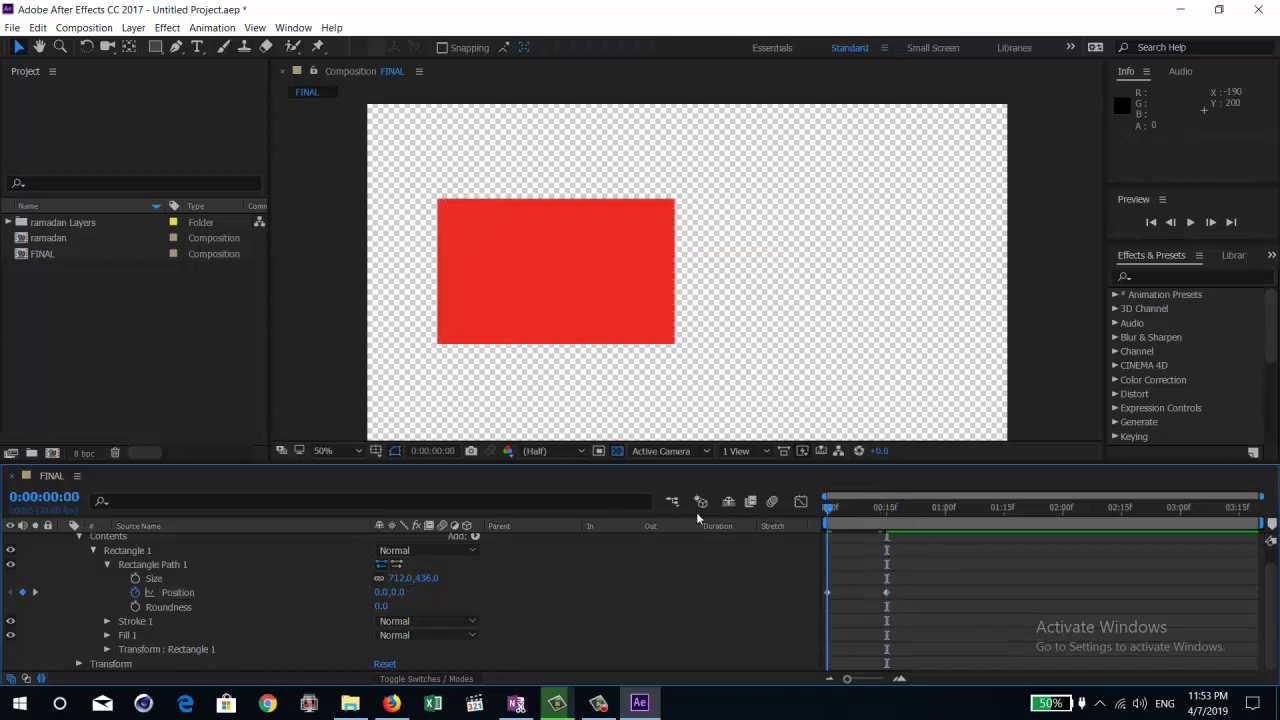
key(space)
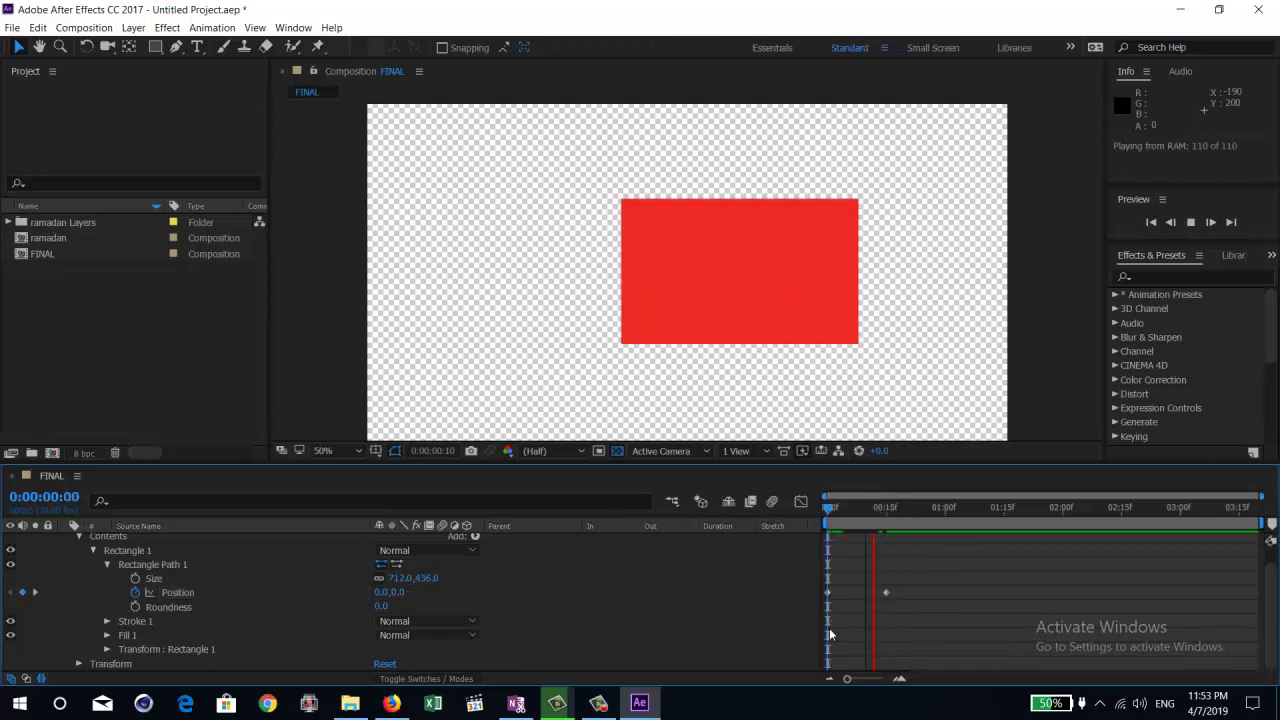
drag(905, 580, 806, 607)
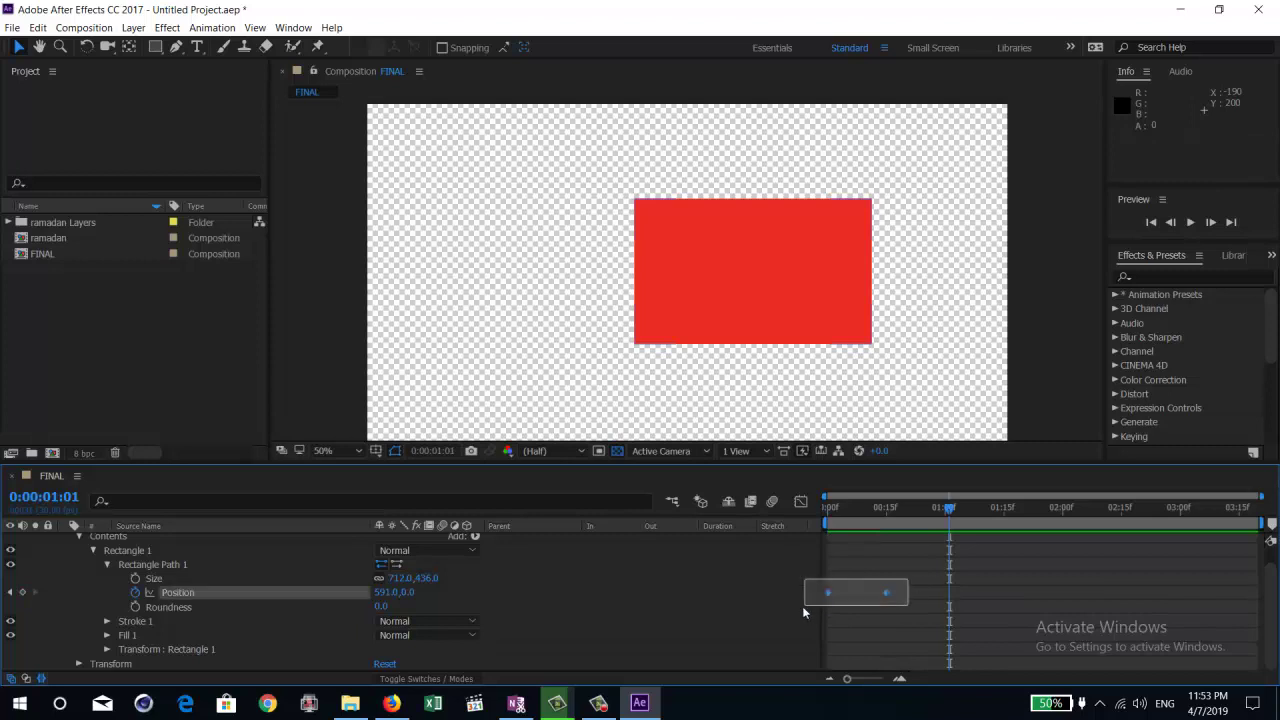
key(Home)
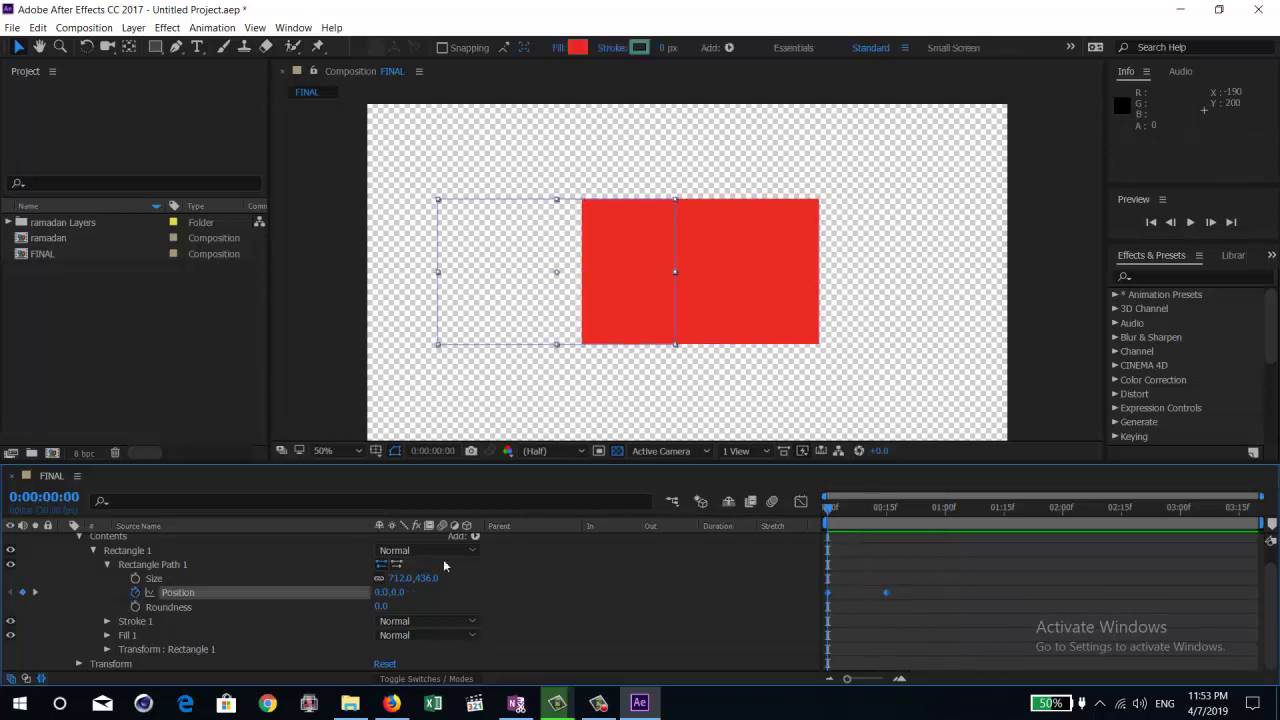
click(135, 593)
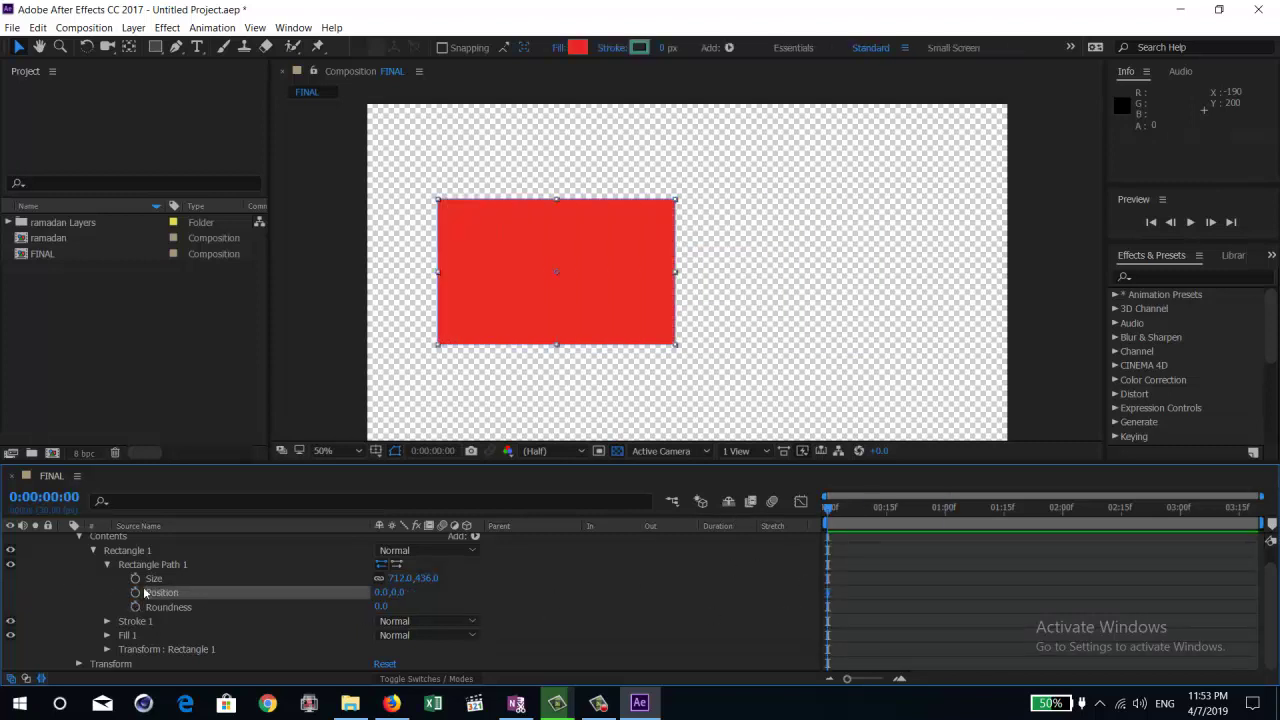
click(135, 578)
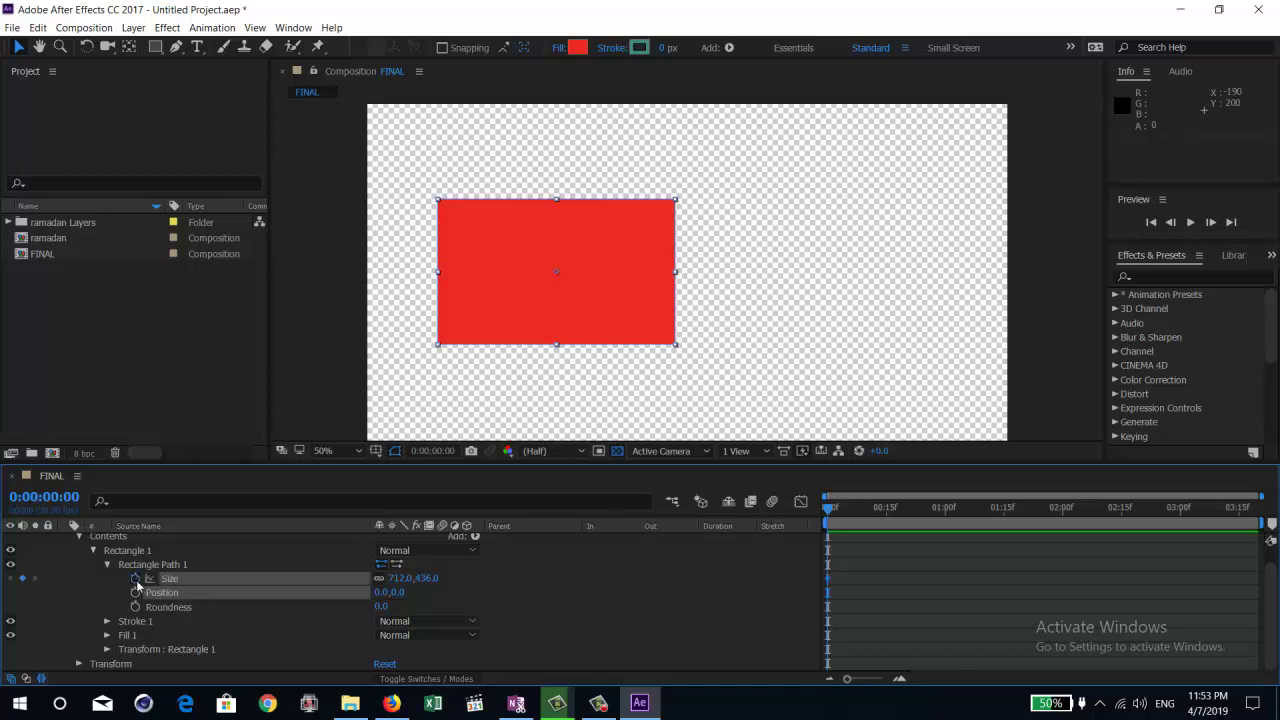
click(886, 518)
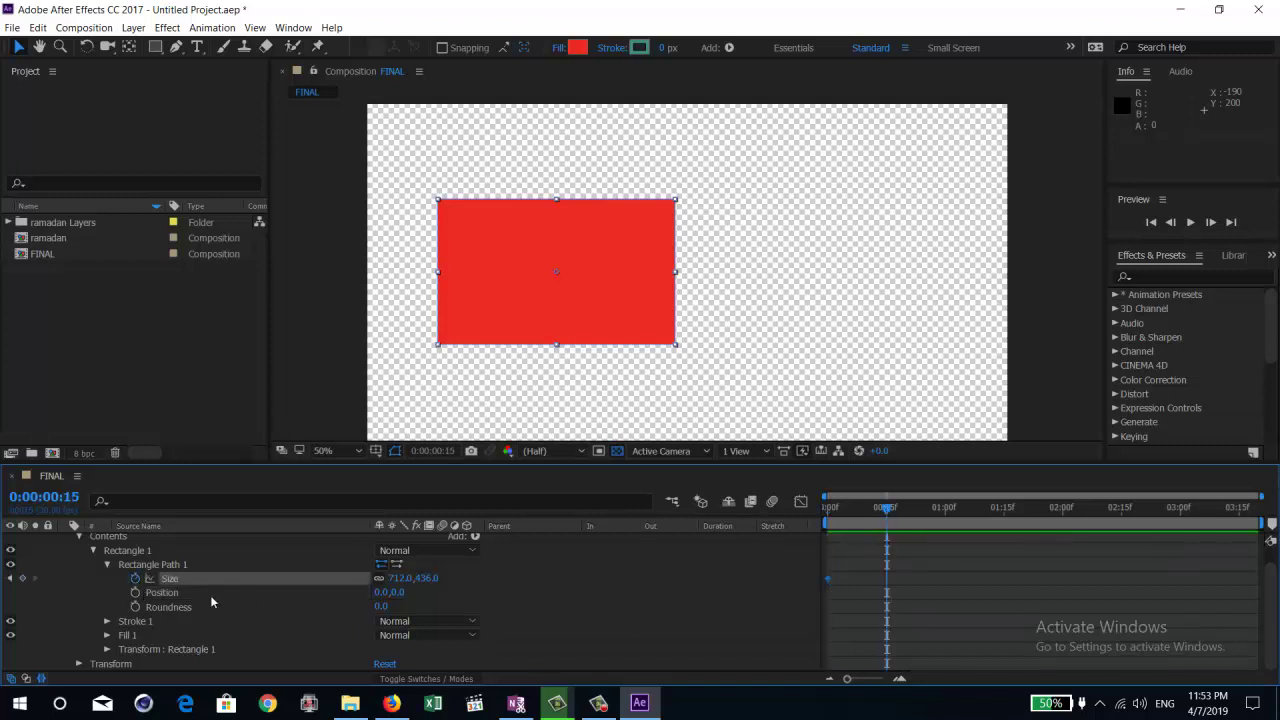
drag(428, 578, 608, 595)
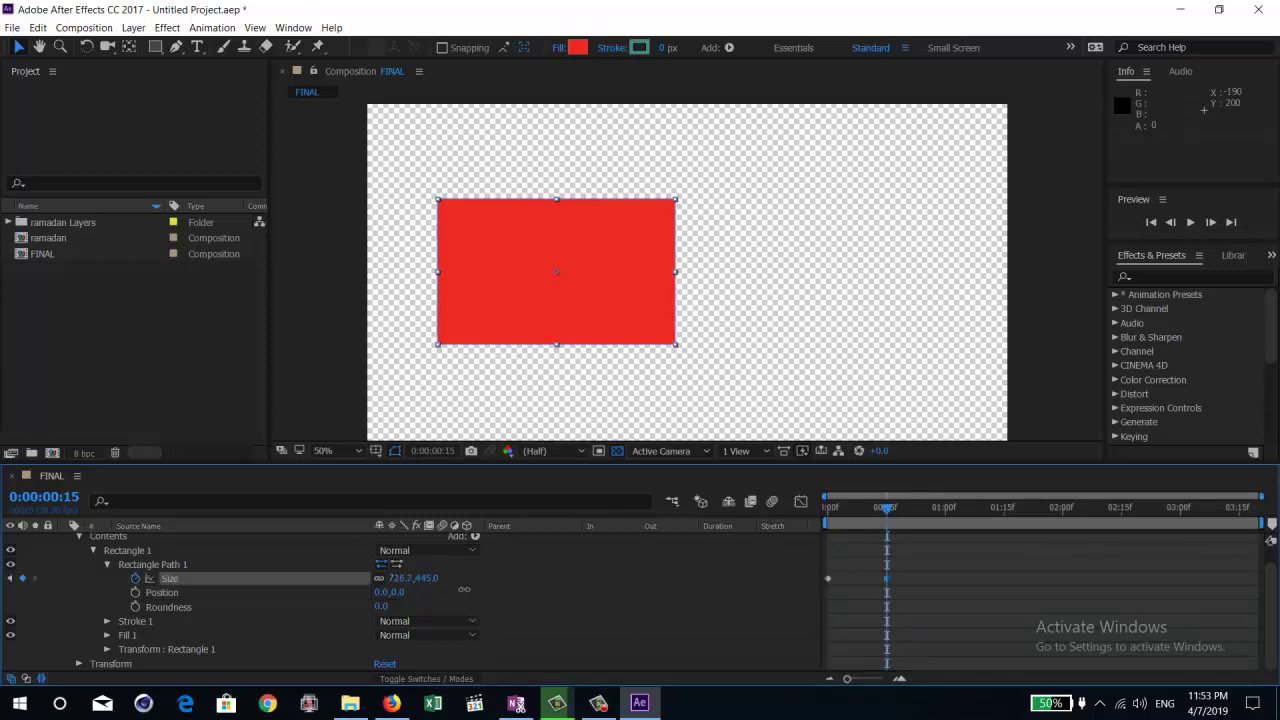
click(718, 616)
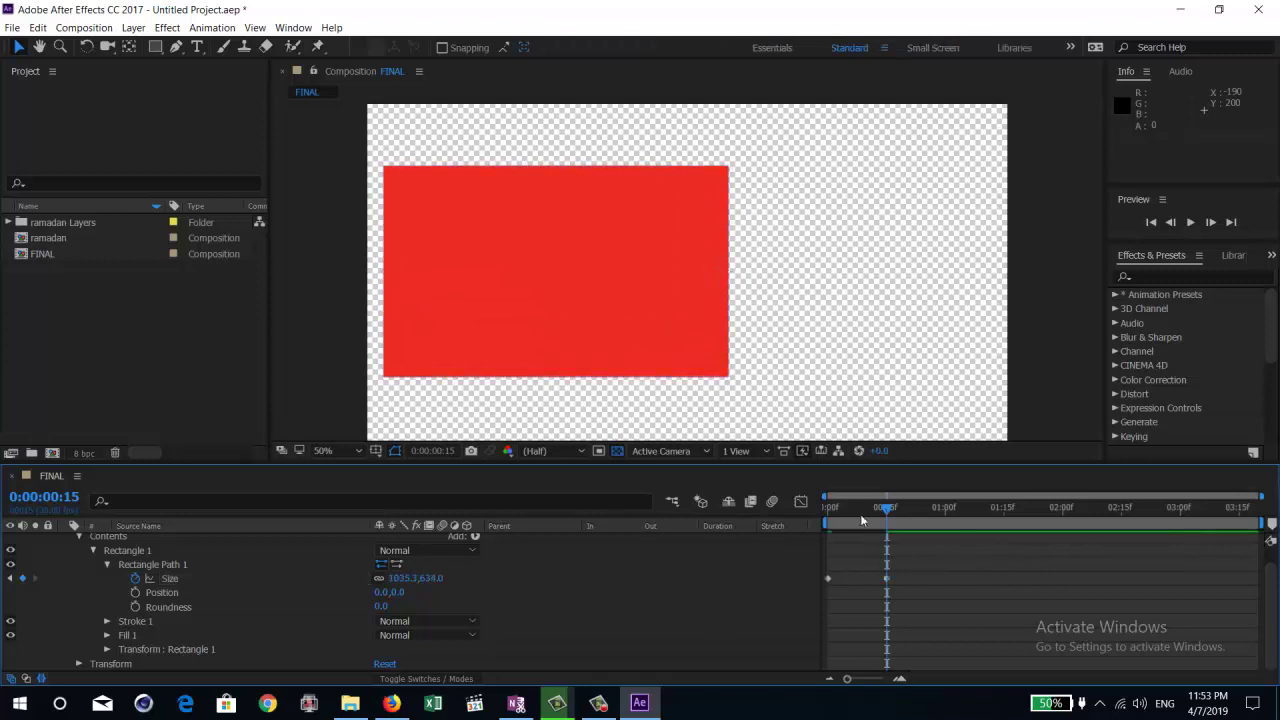
key(Home)
key(space)
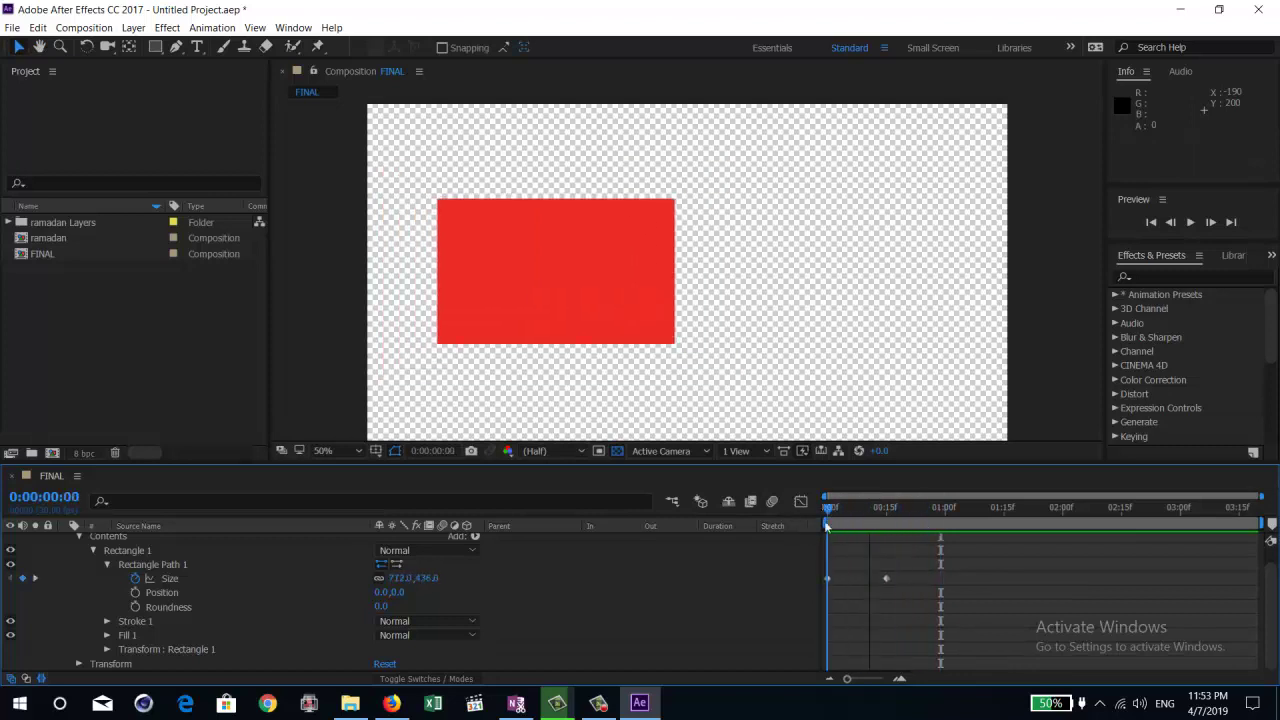
key(space)
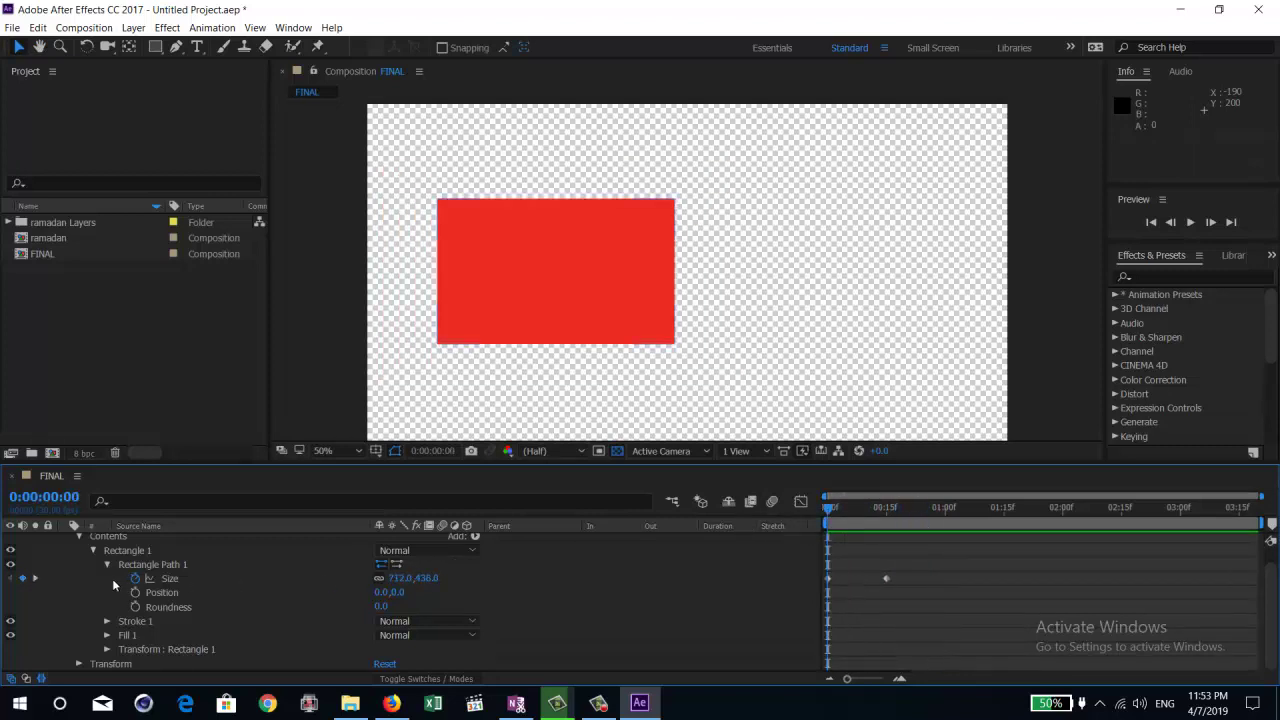
click(135, 578)
click(160, 607)
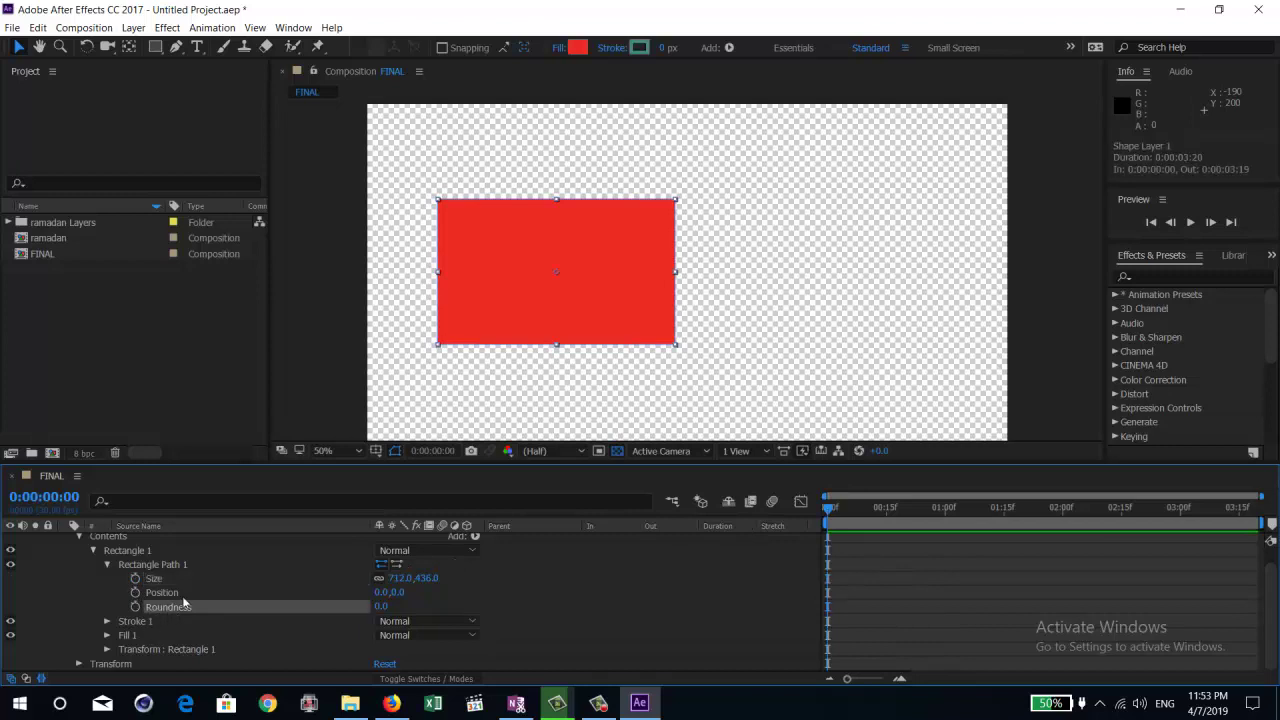
Step: Reveal the rectangle's Stroke 1 settings and try a 33 px stroke width
click(180, 595)
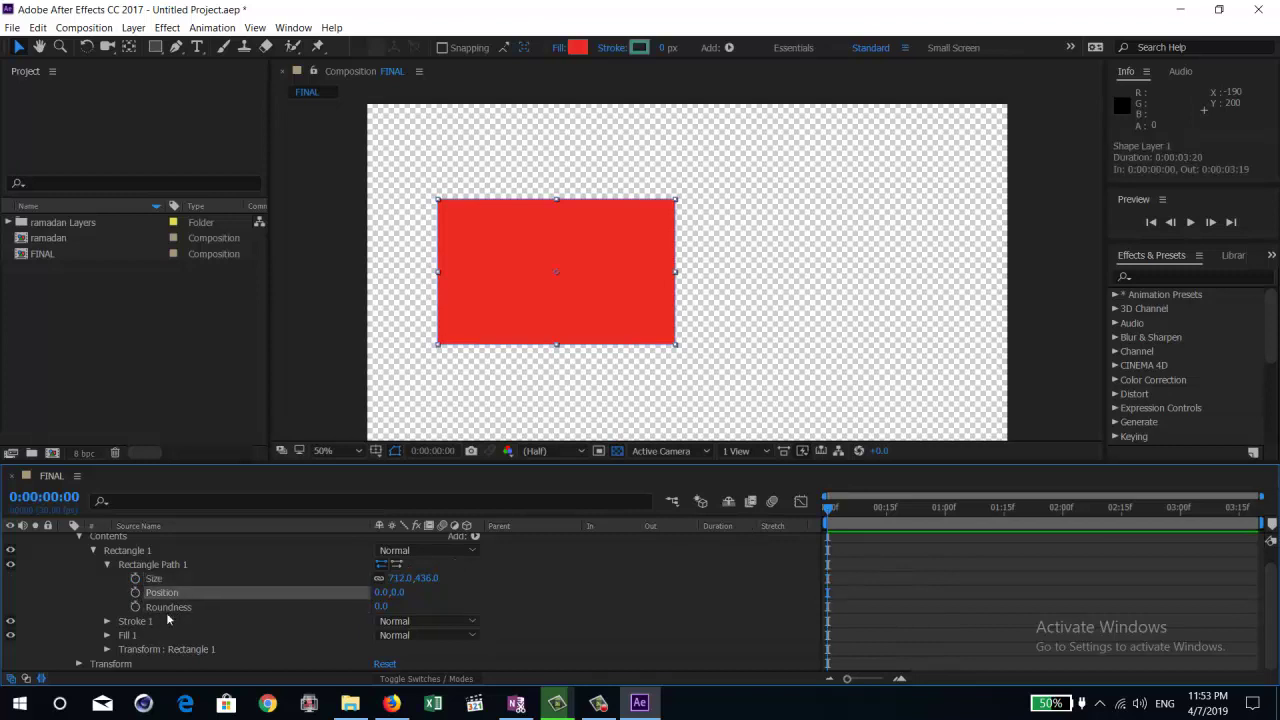
click(106, 622)
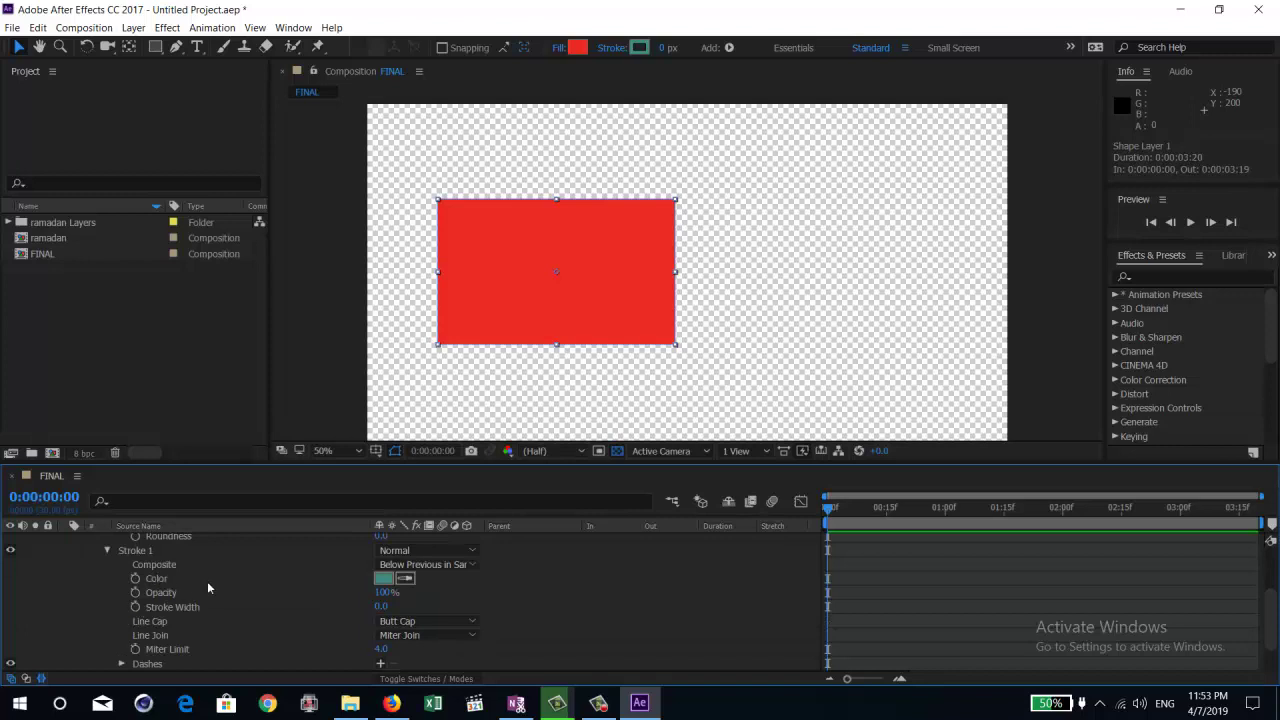
click(525, 237)
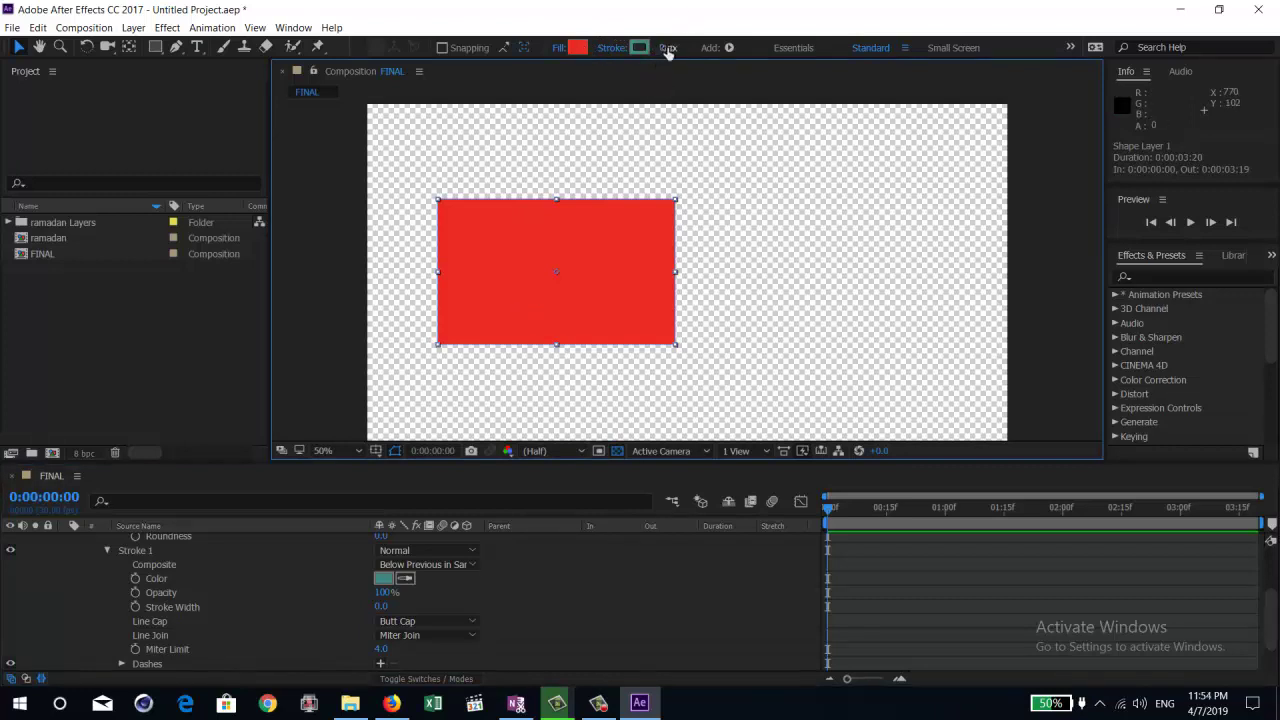
drag(668, 52, 696, 50)
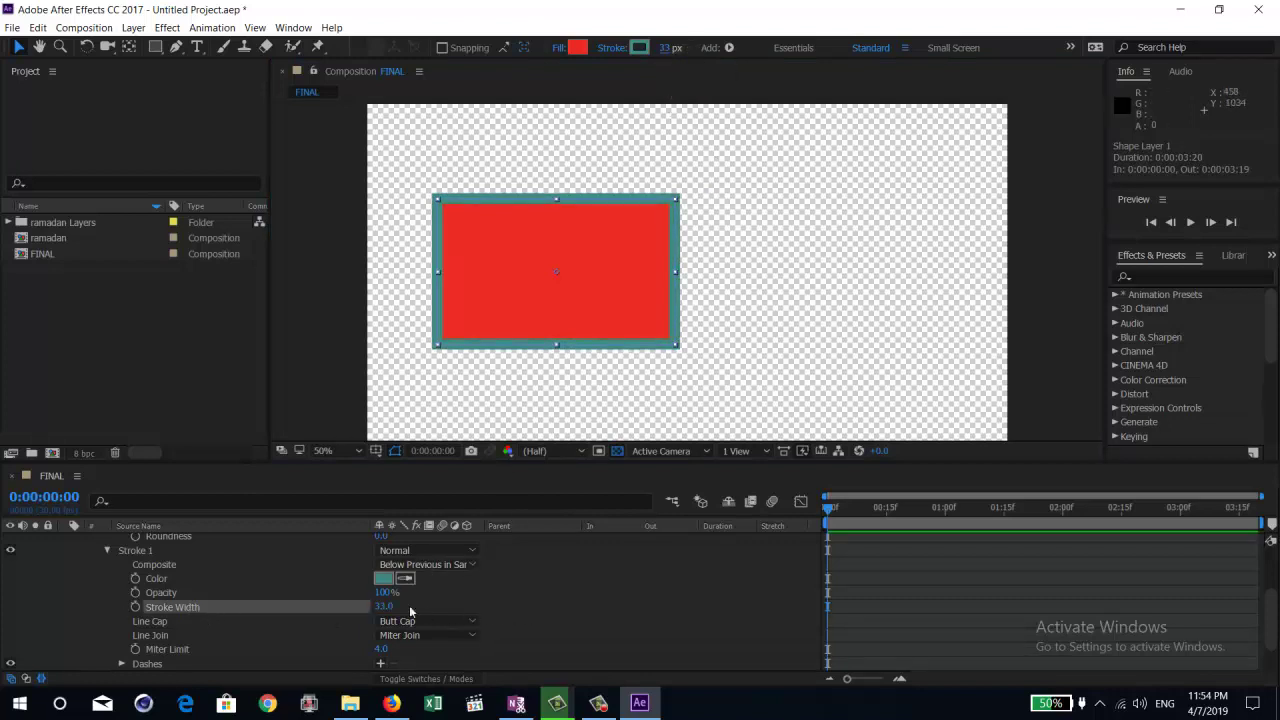
click(140, 551)
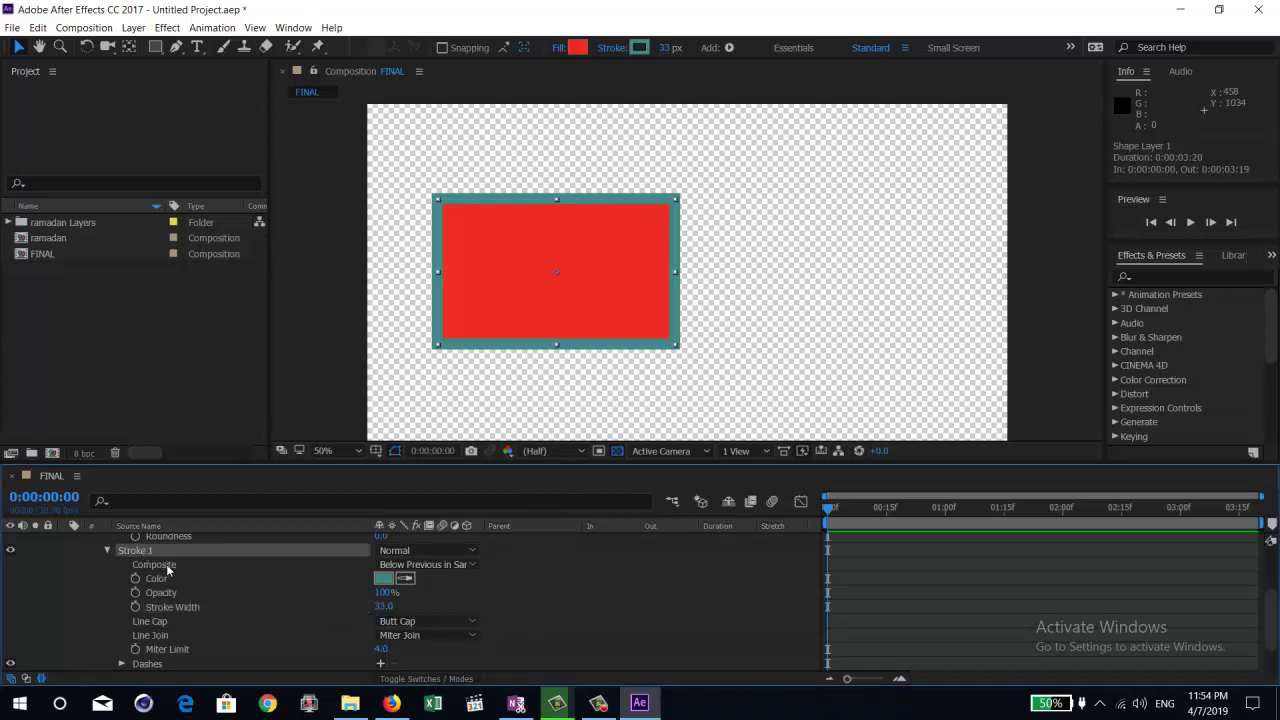
scroll(179, 577, up, 3)
scroll(184, 557, down, 3)
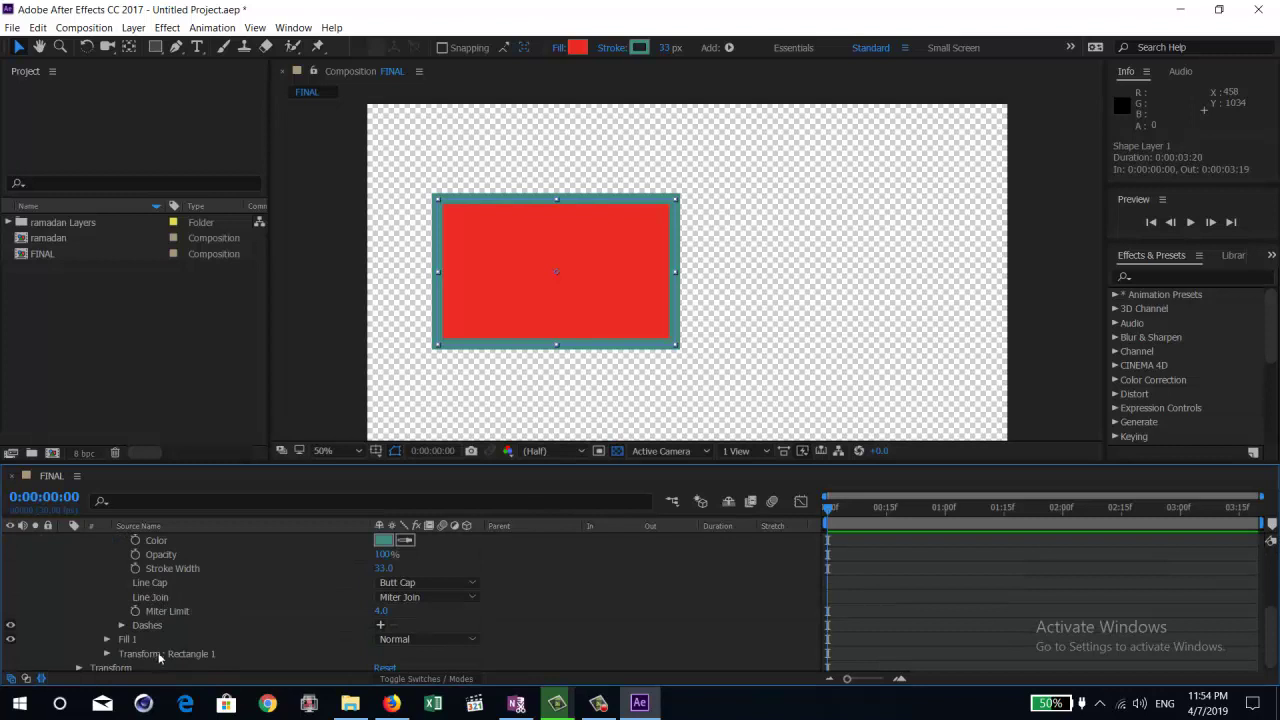
scroll(166, 646, up, 1)
Step: Reset Stroke 1's Stroke Width to 0, then set it to 53
click(172, 611)
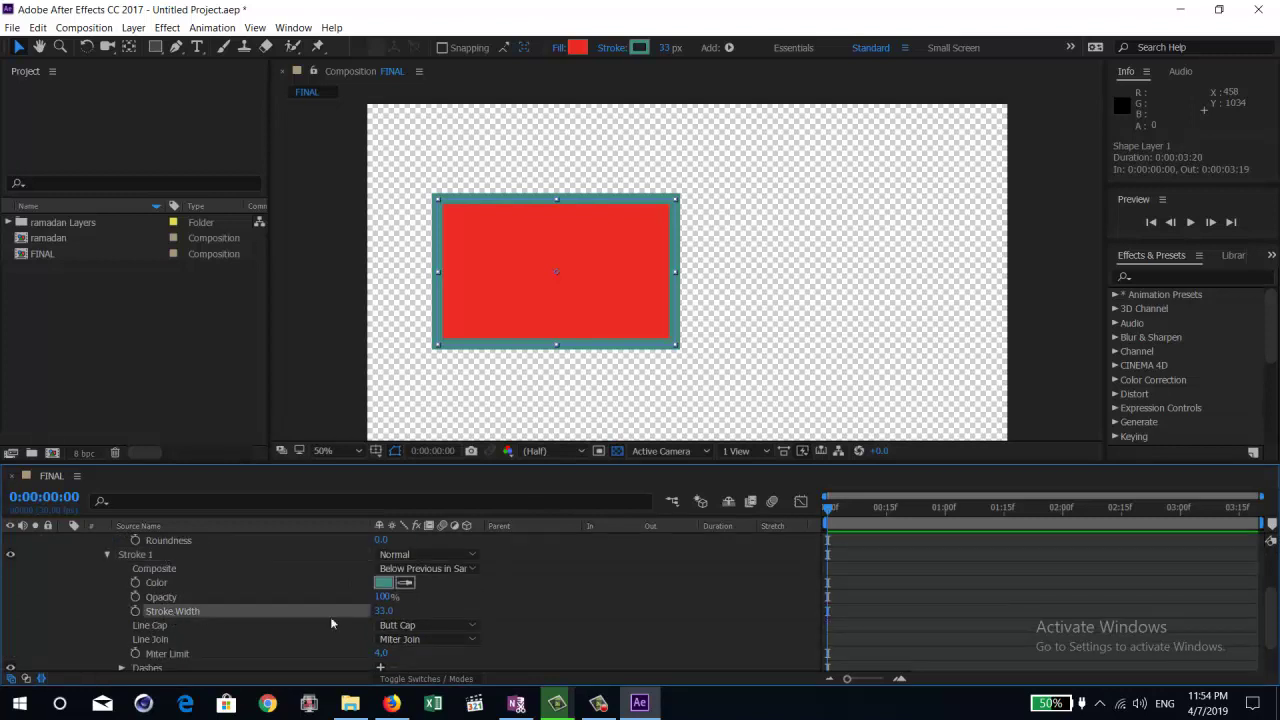
click(383, 611)
text(0)
key(Return)
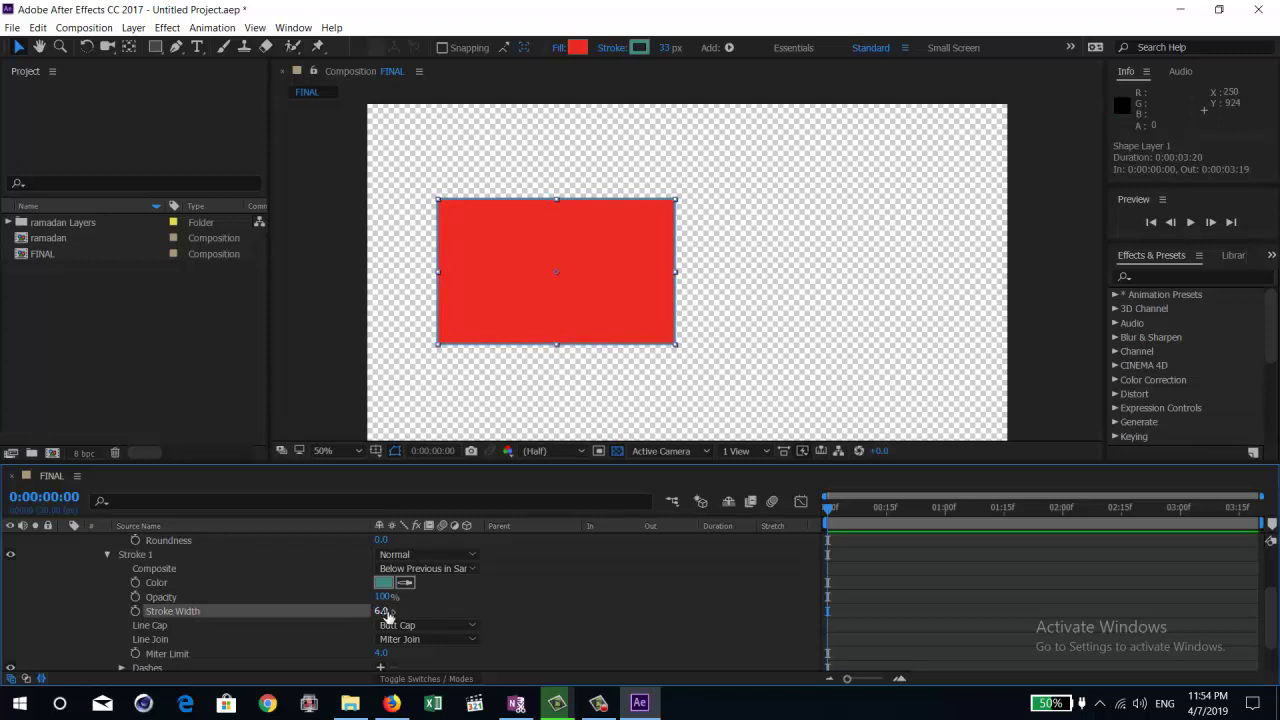
click(422, 618)
click(383, 611)
text(53)
key(Return)
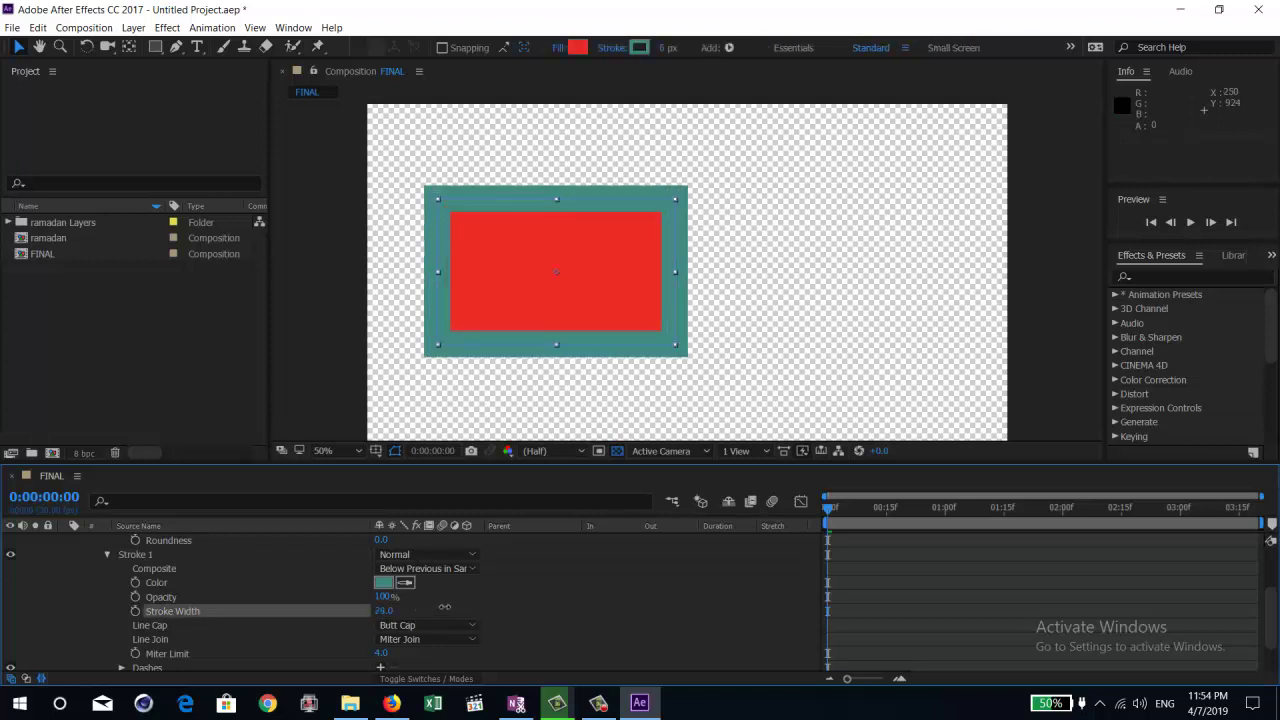
click(458, 603)
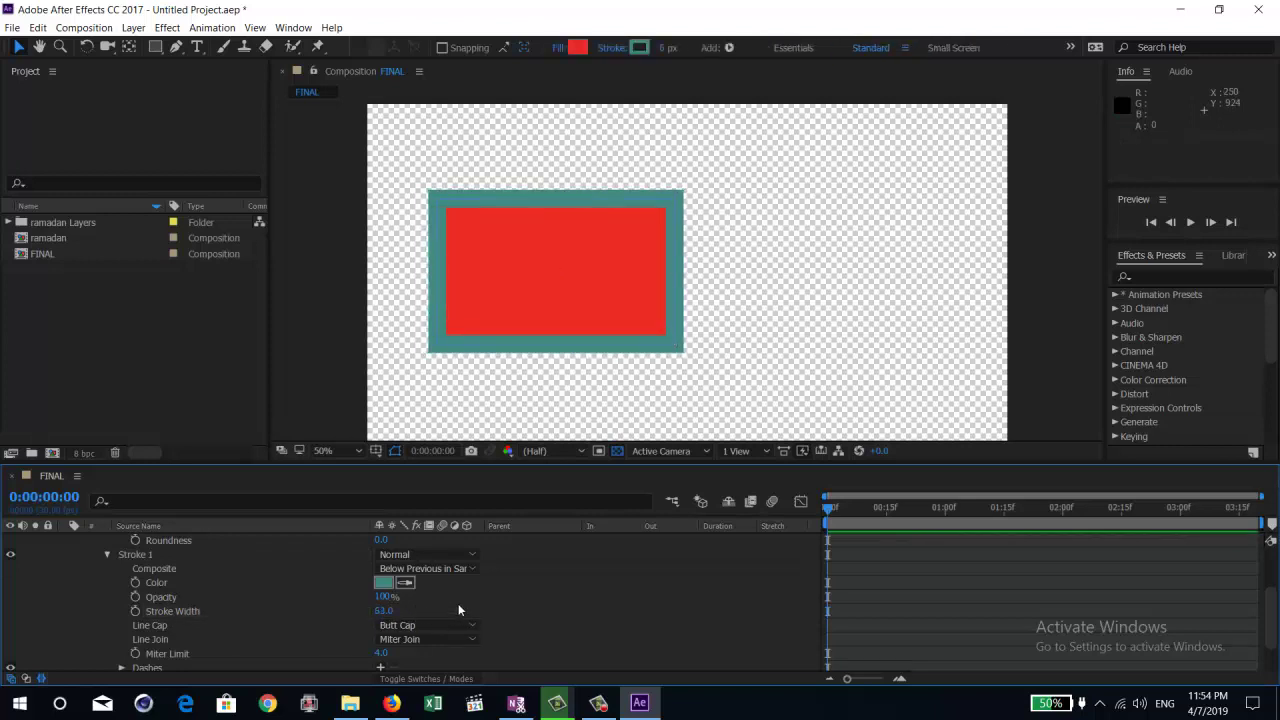
Step: Reselect the rectangle layer and re-enter Stroke Width 53 for a thick teal outline
click(468, 278)
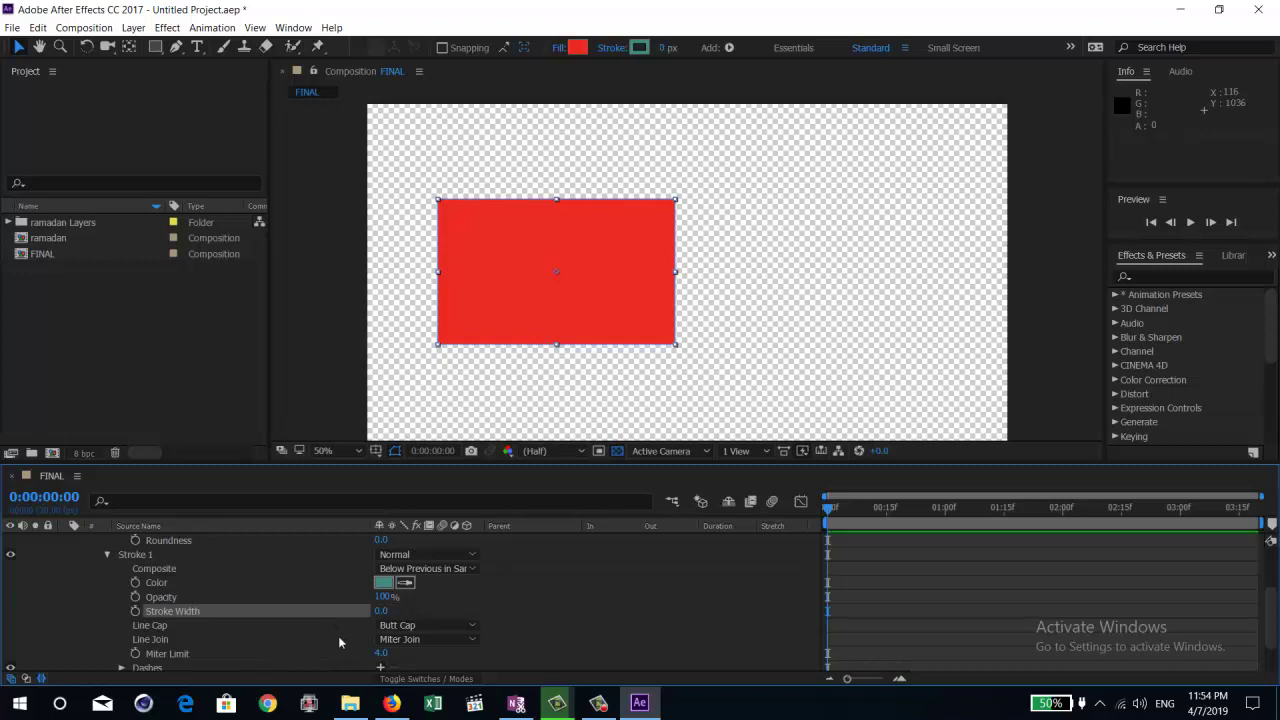
click(381, 610)
text(53)
key(Return)
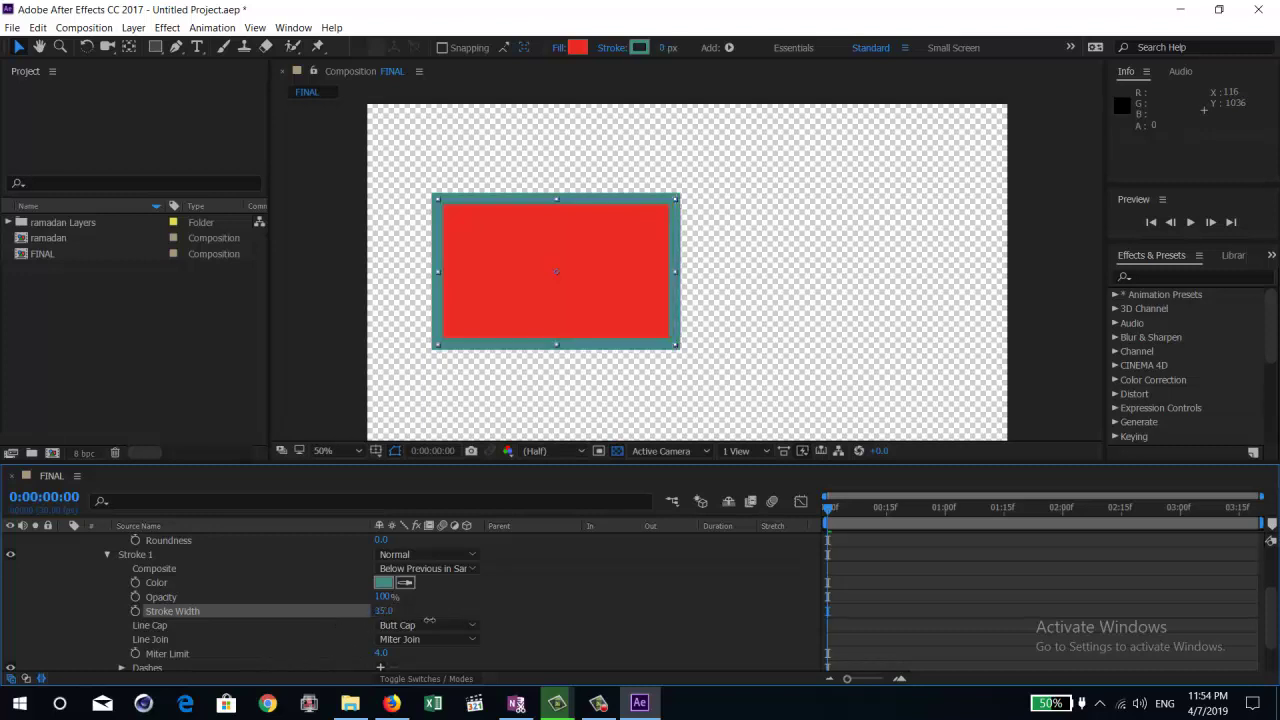
click(474, 587)
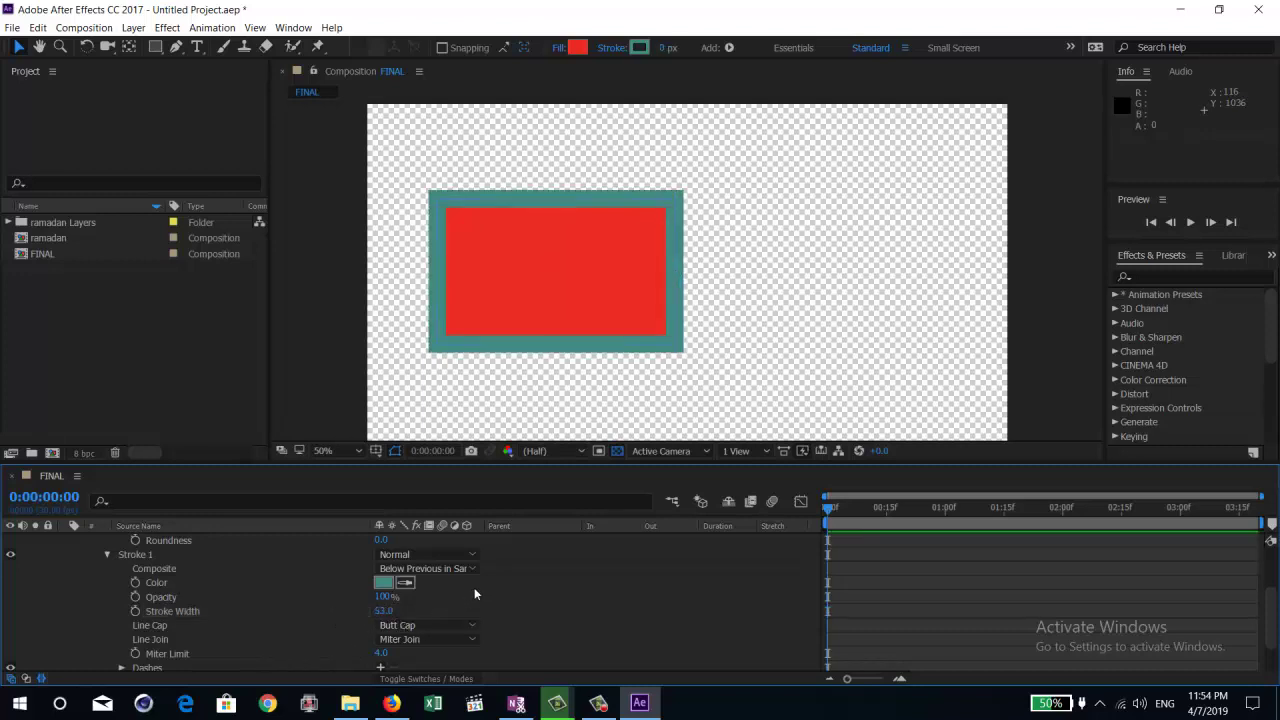
click(534, 300)
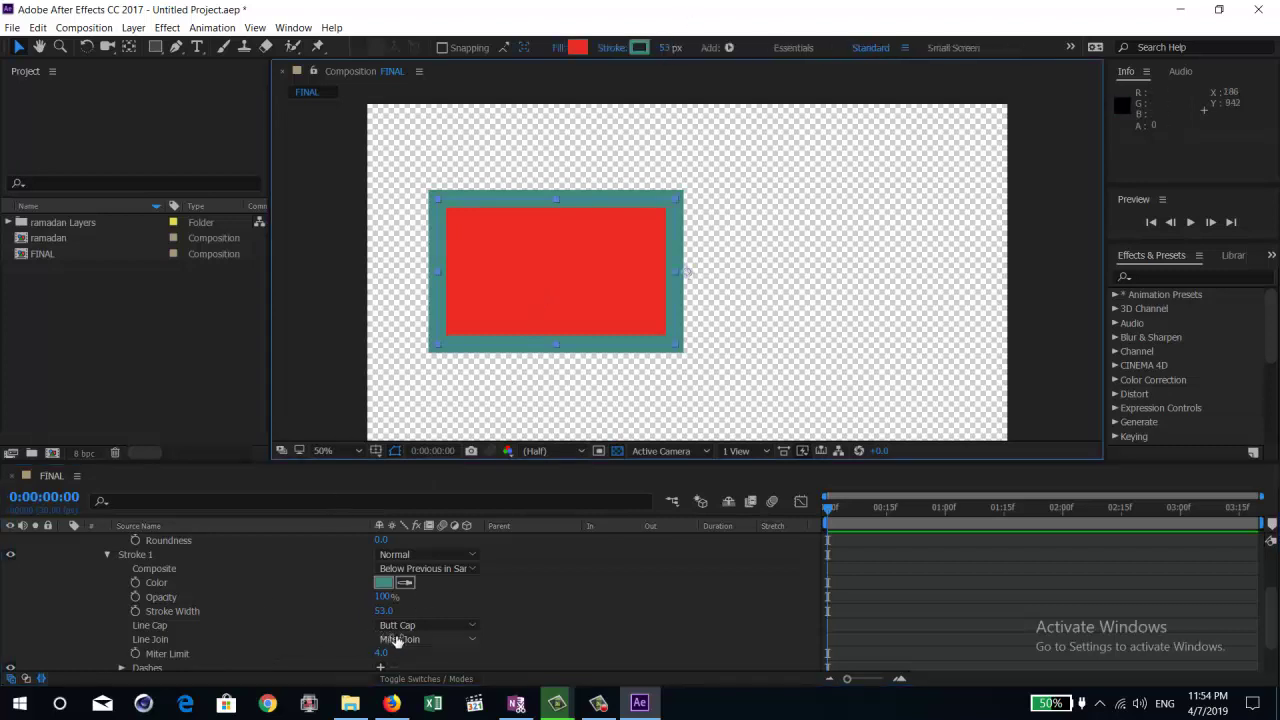
scroll(411, 619, down, 1)
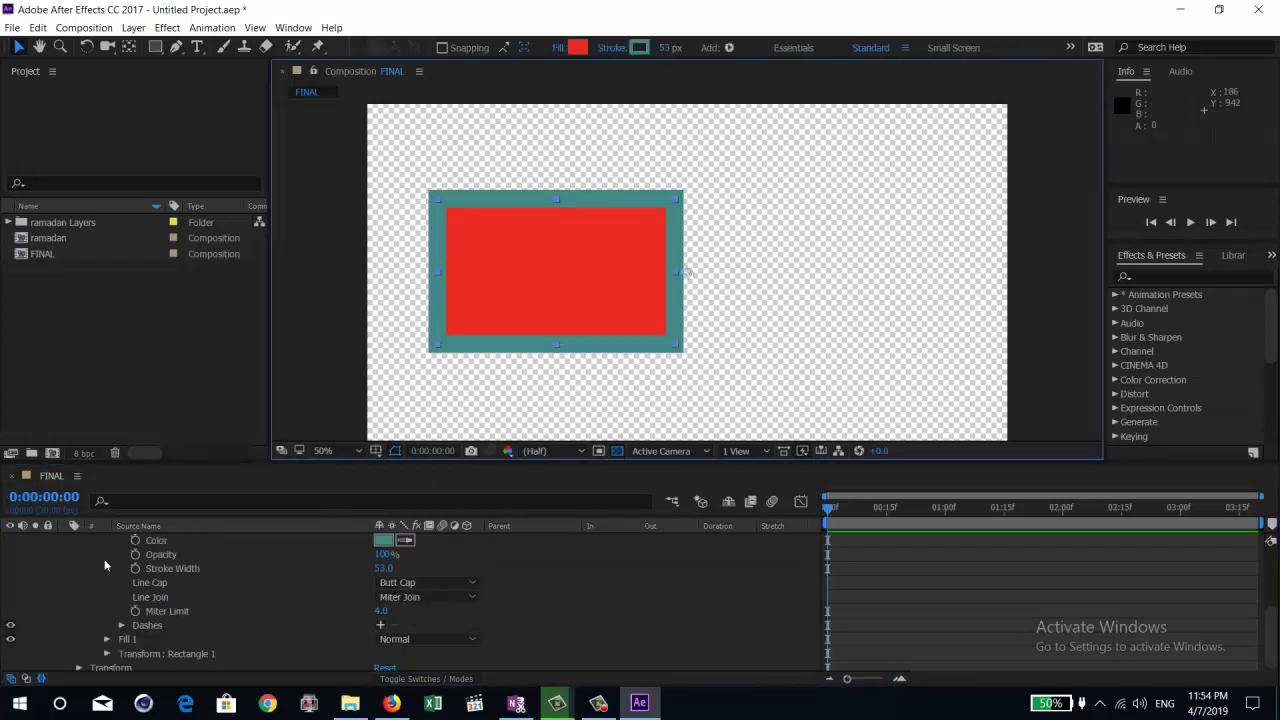
click(420, 582)
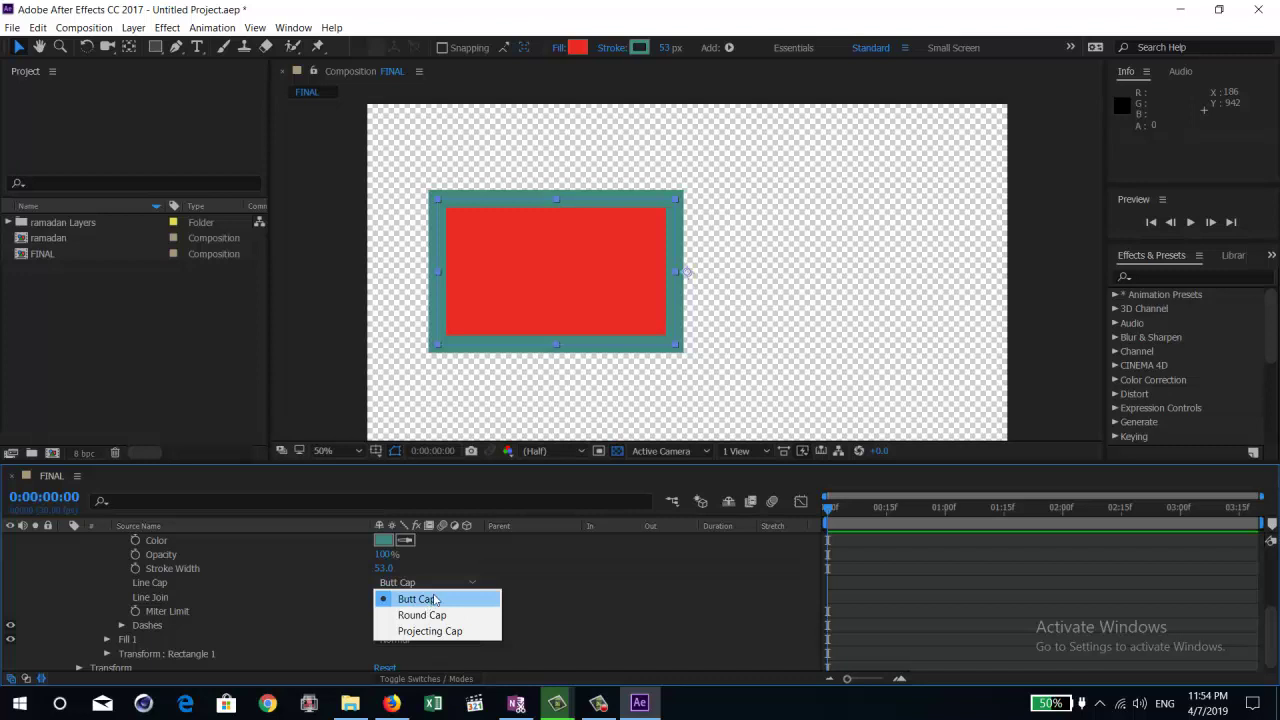
click(420, 615)
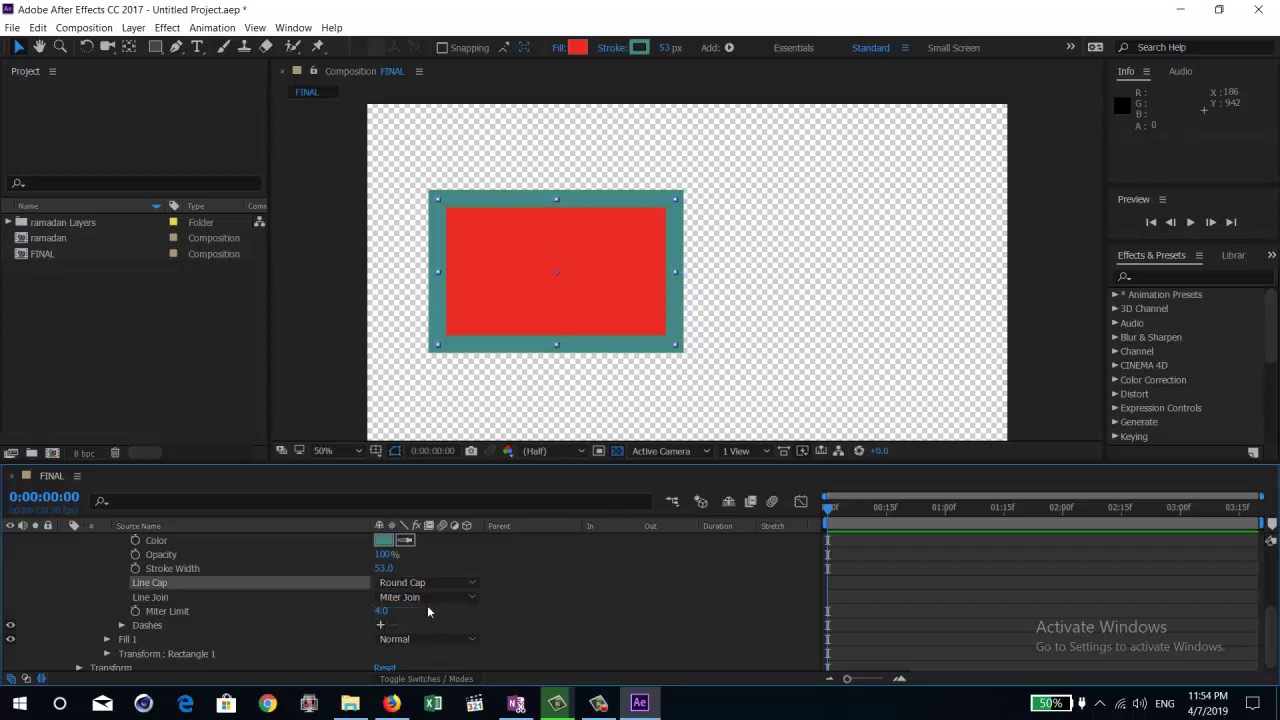
click(427, 597)
click(422, 629)
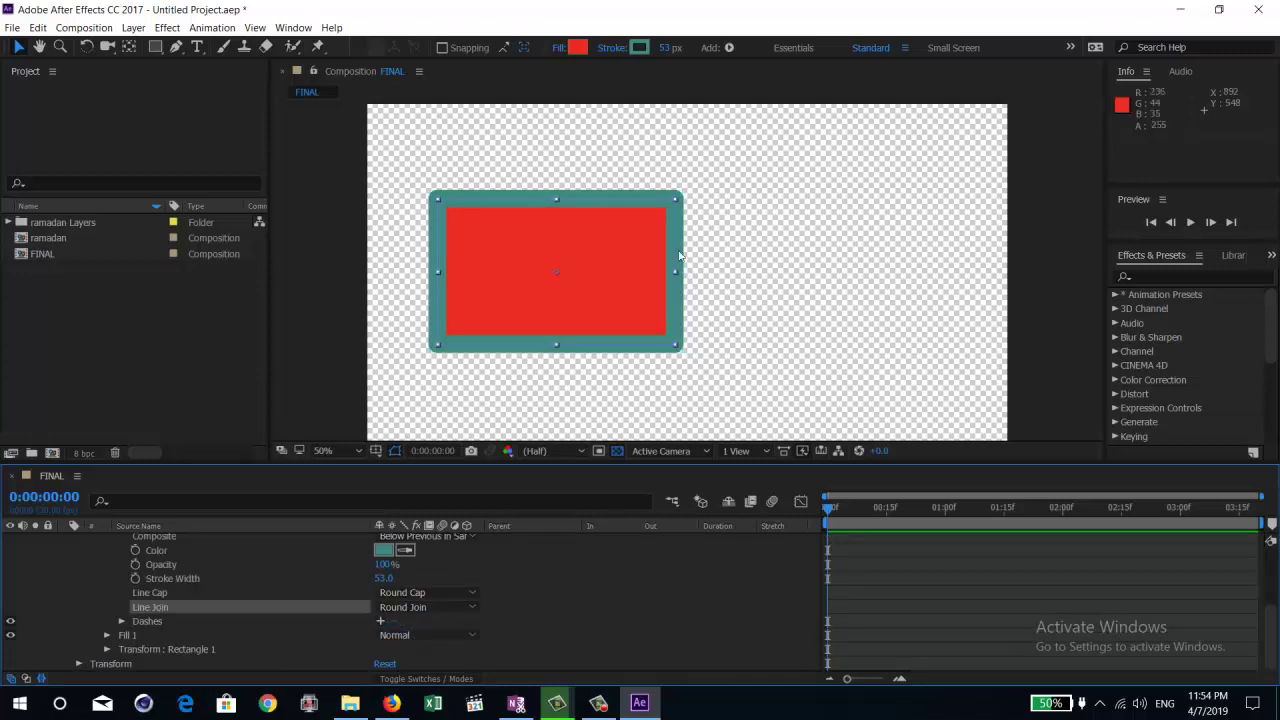
scroll(665, 207, up, 2)
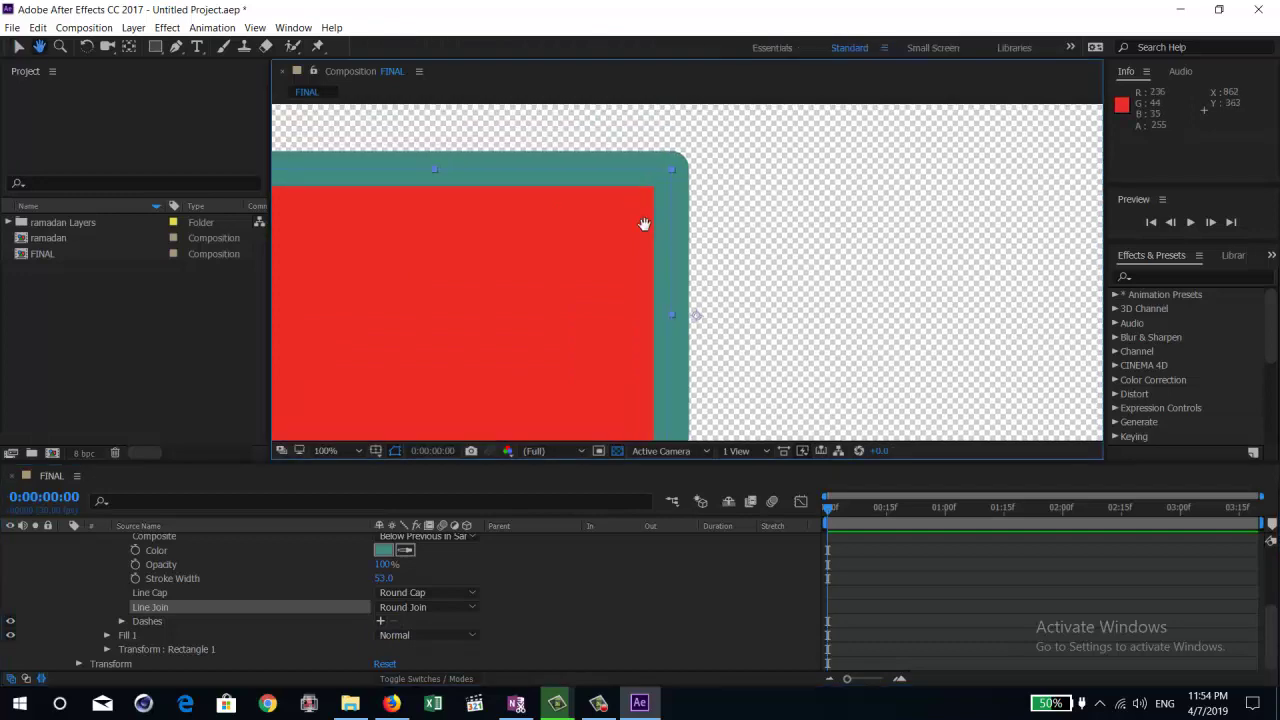
drag(653, 166, 693, 274)
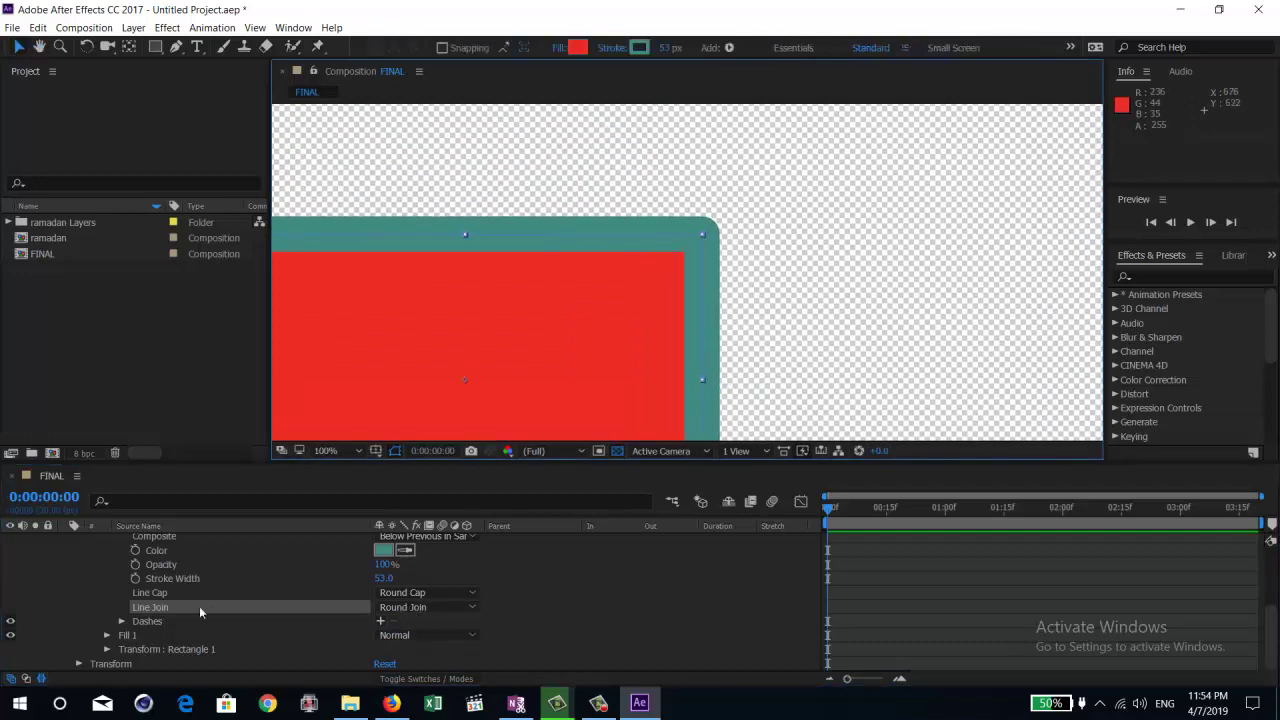
click(425, 607)
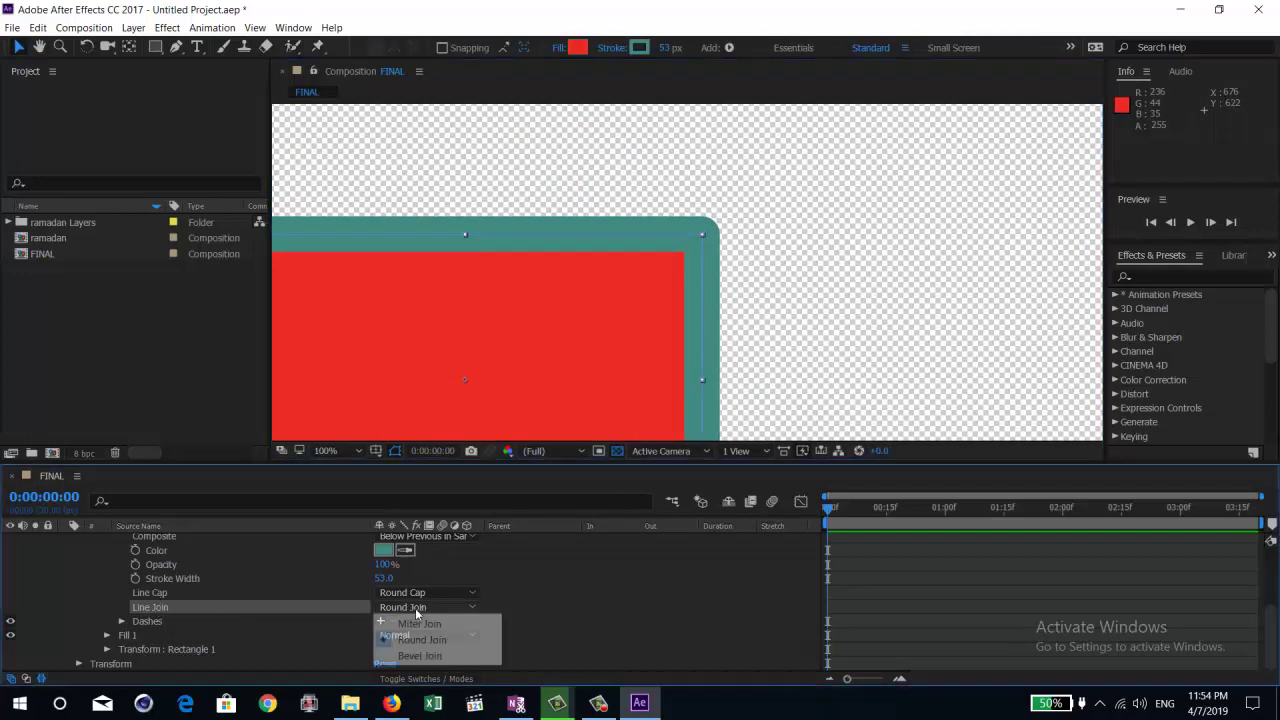
click(413, 628)
click(413, 592)
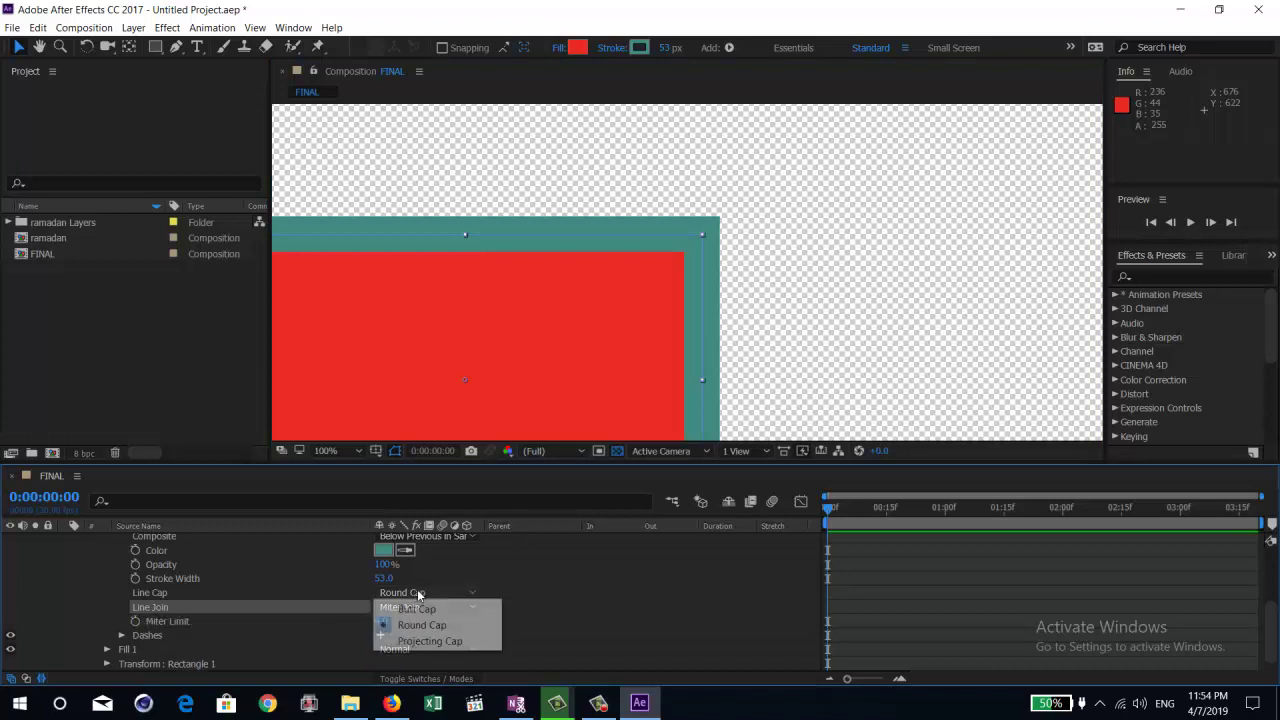
click(413, 610)
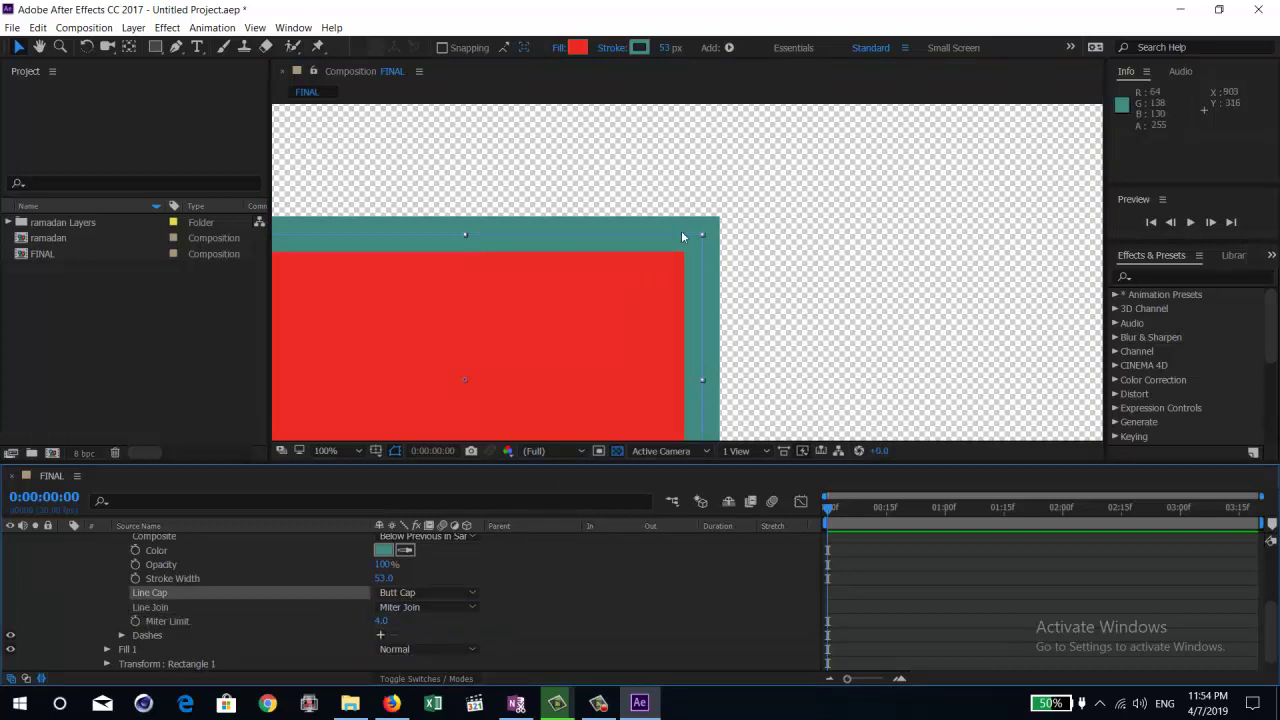
click(408, 593)
click(408, 626)
click(408, 607)
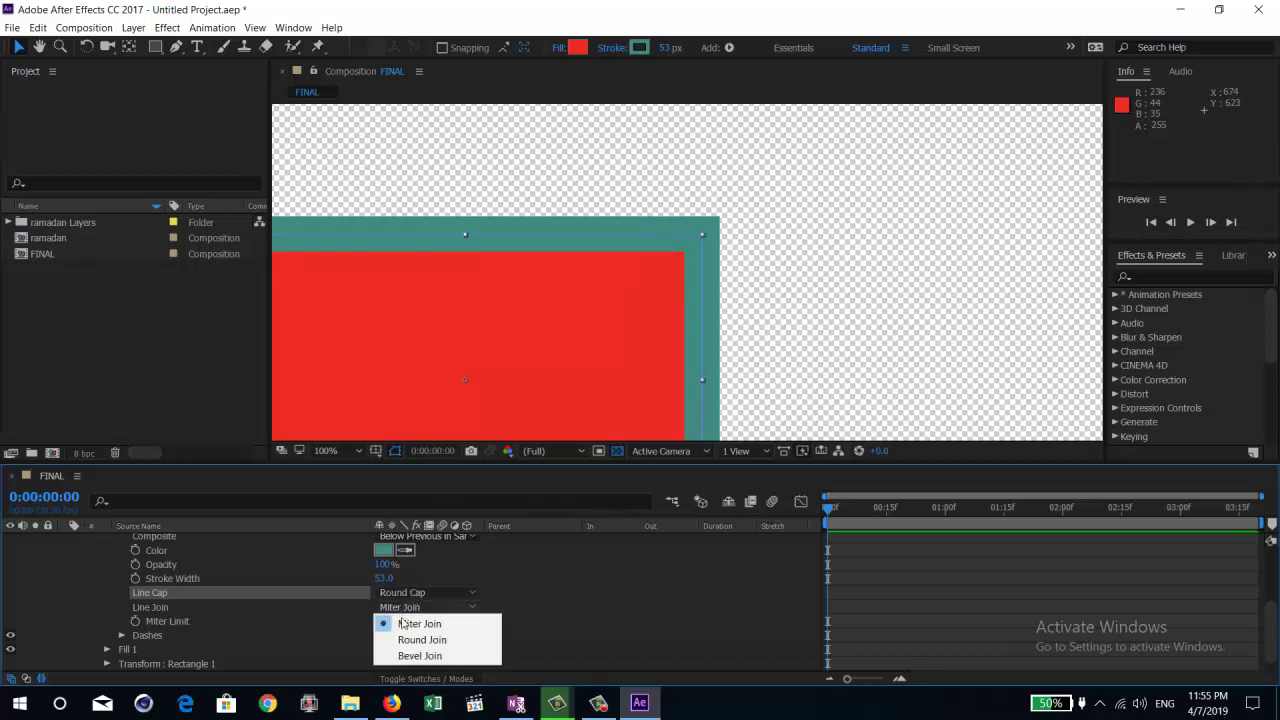
click(410, 640)
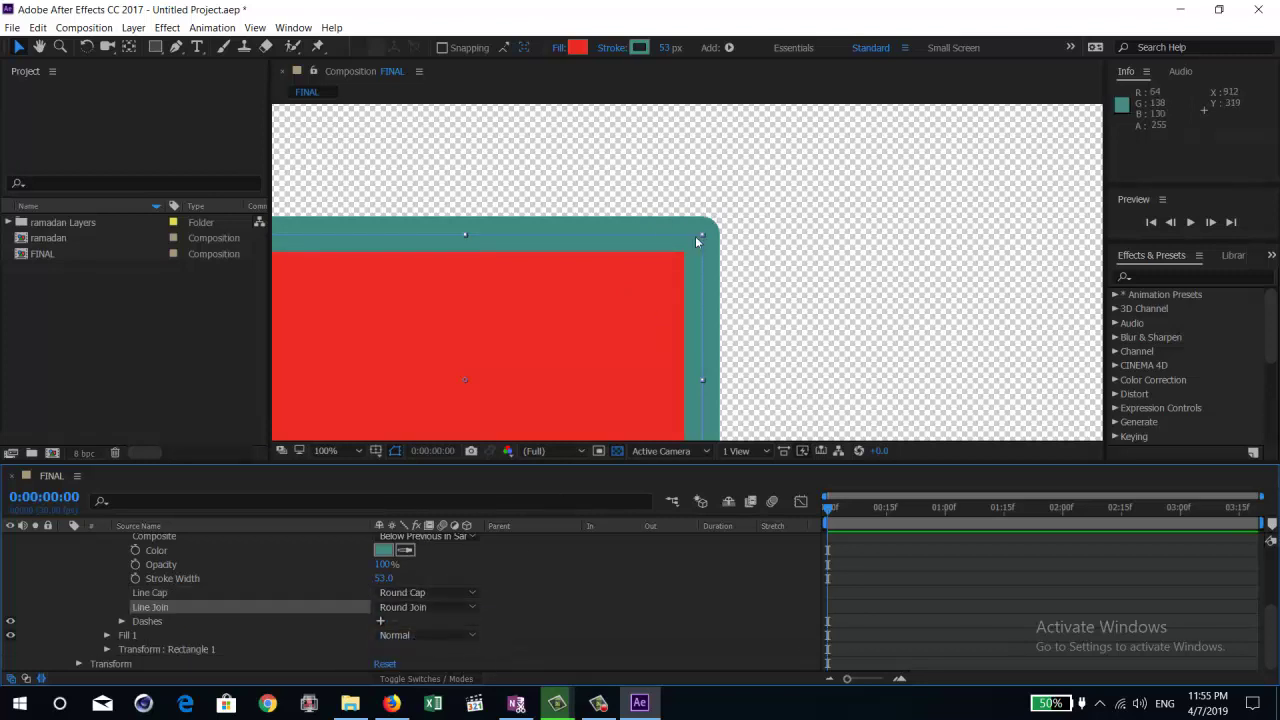
click(408, 607)
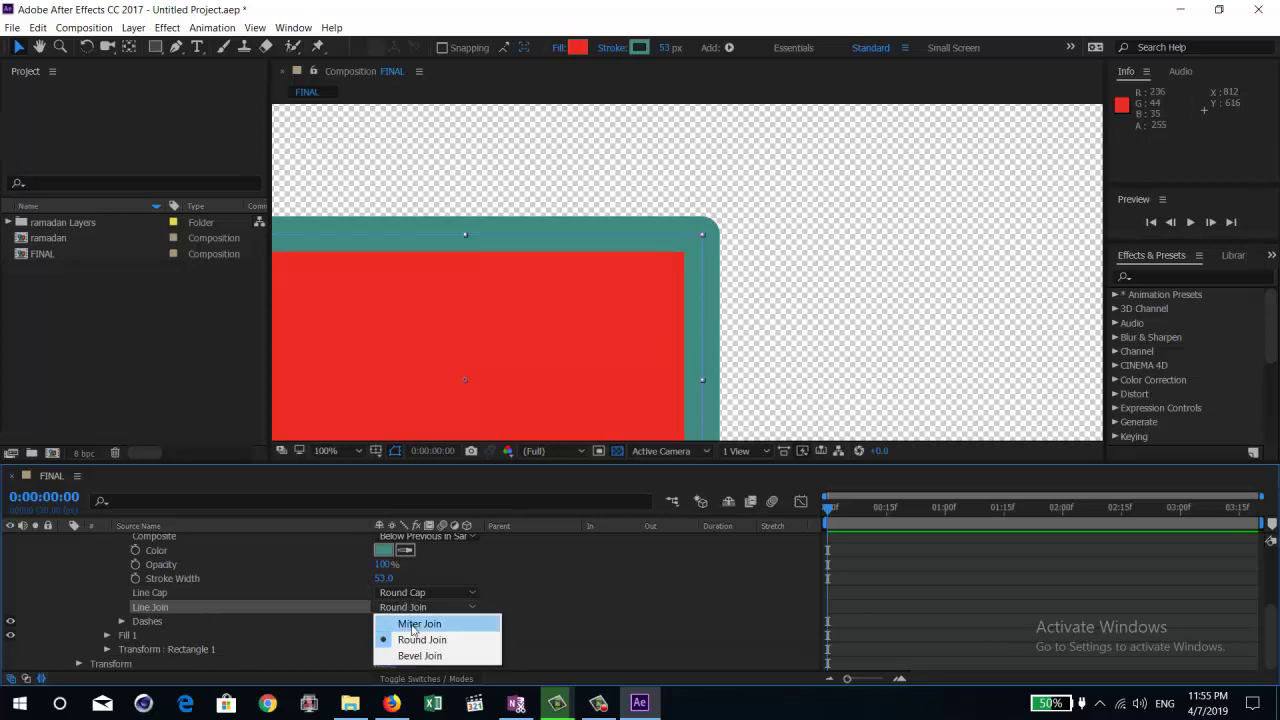
click(410, 621)
click(408, 593)
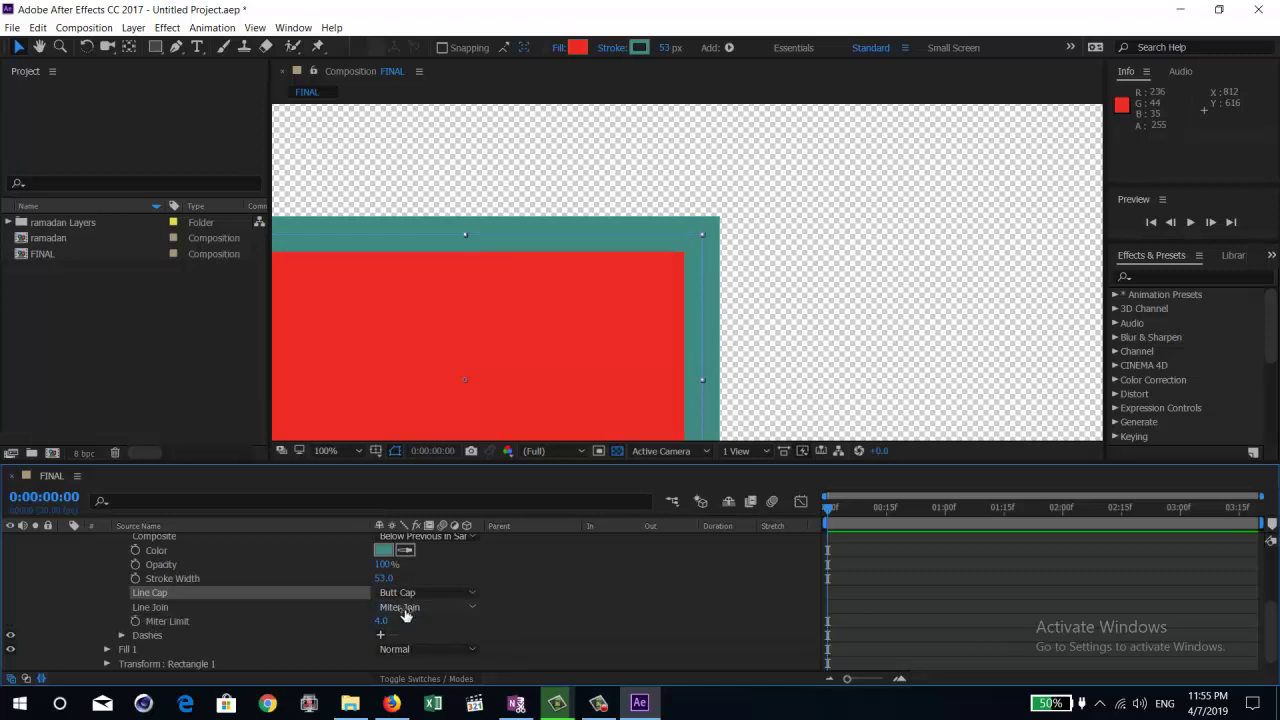
click(406, 609)
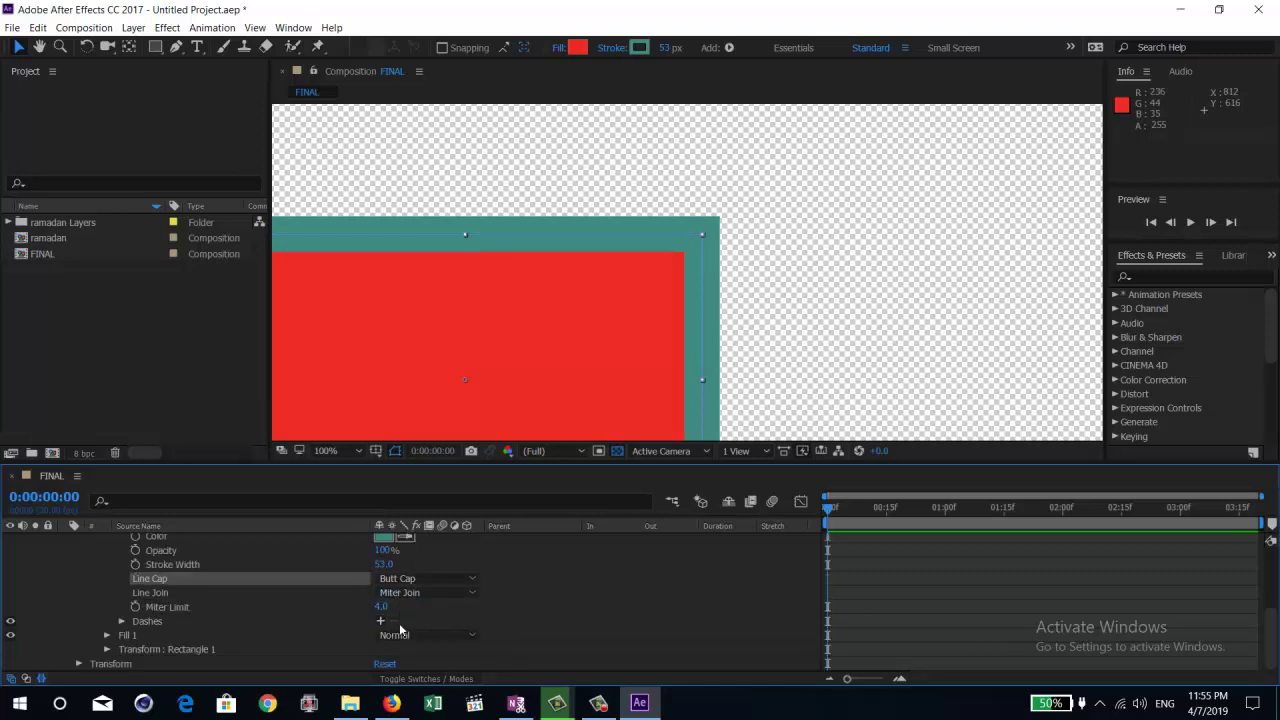
click(183, 609)
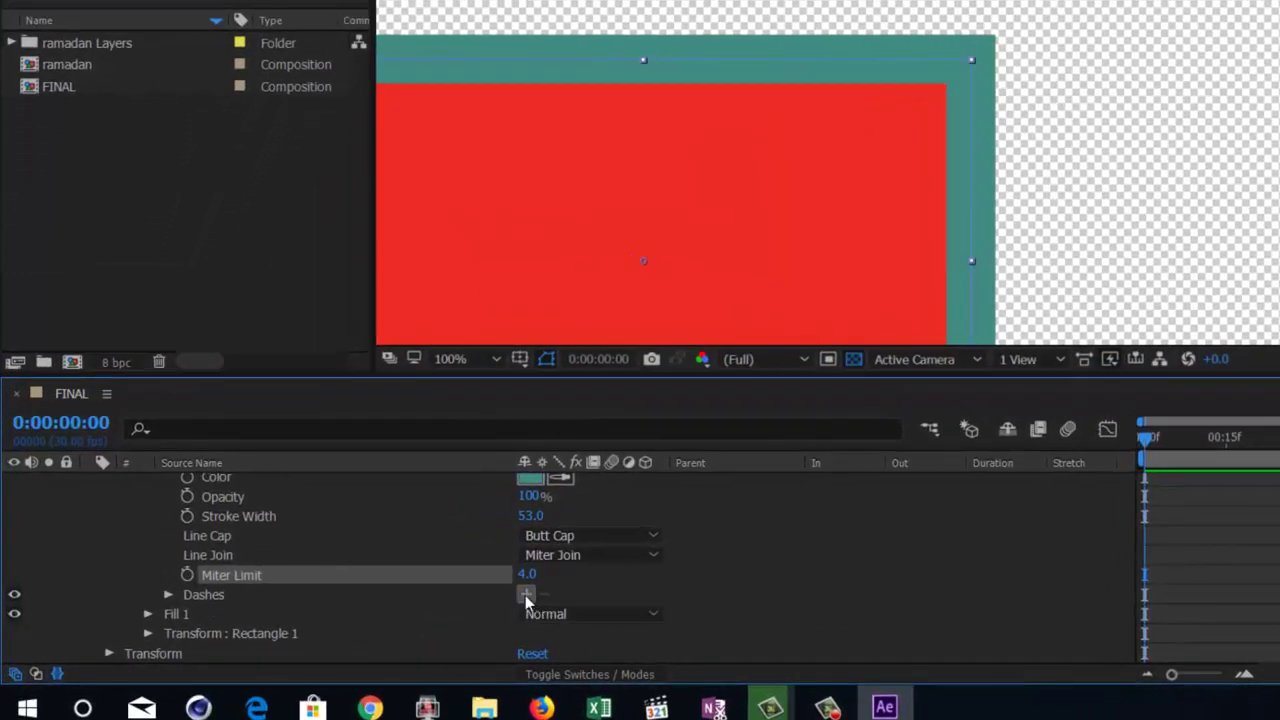
Step: Add Dashes to Stroke 1, scrub Dash to 69, and return Offset to 0 after testing it
click(525, 595)
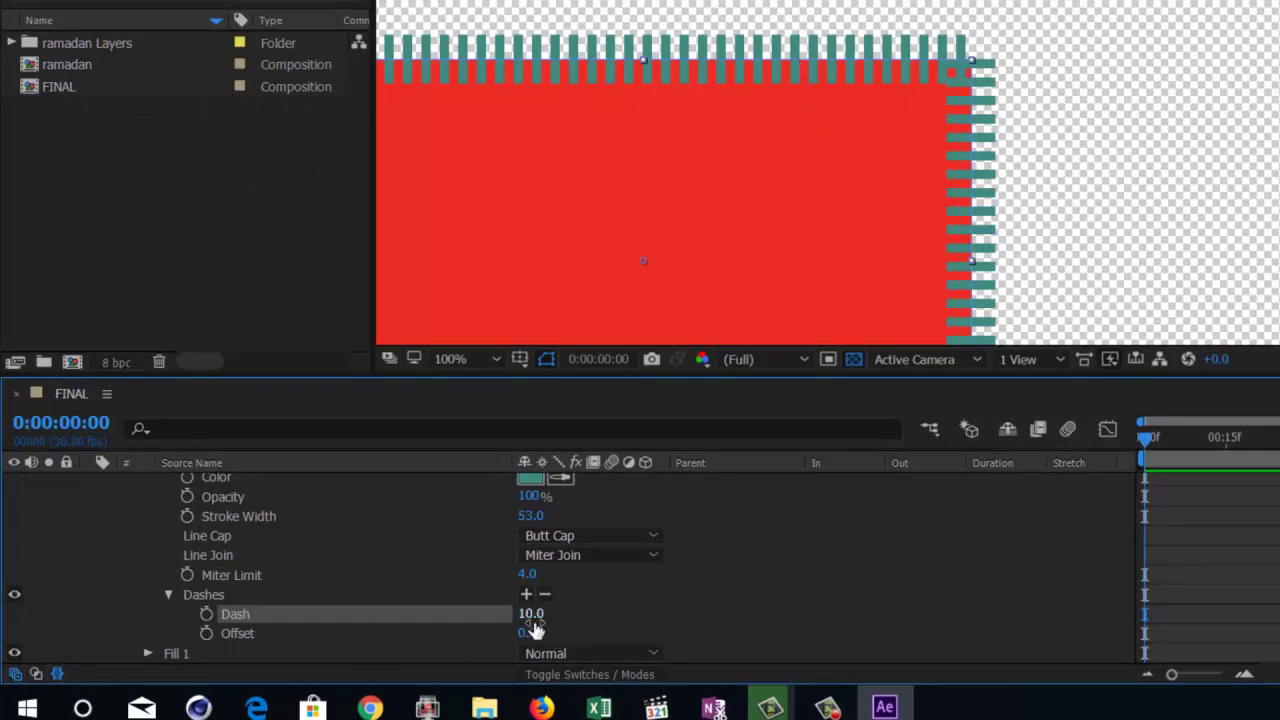
mouse_move(533, 620)
mouse_down()
mouse_move(592, 625)
mouse_move(511, 631)
mouse_up()
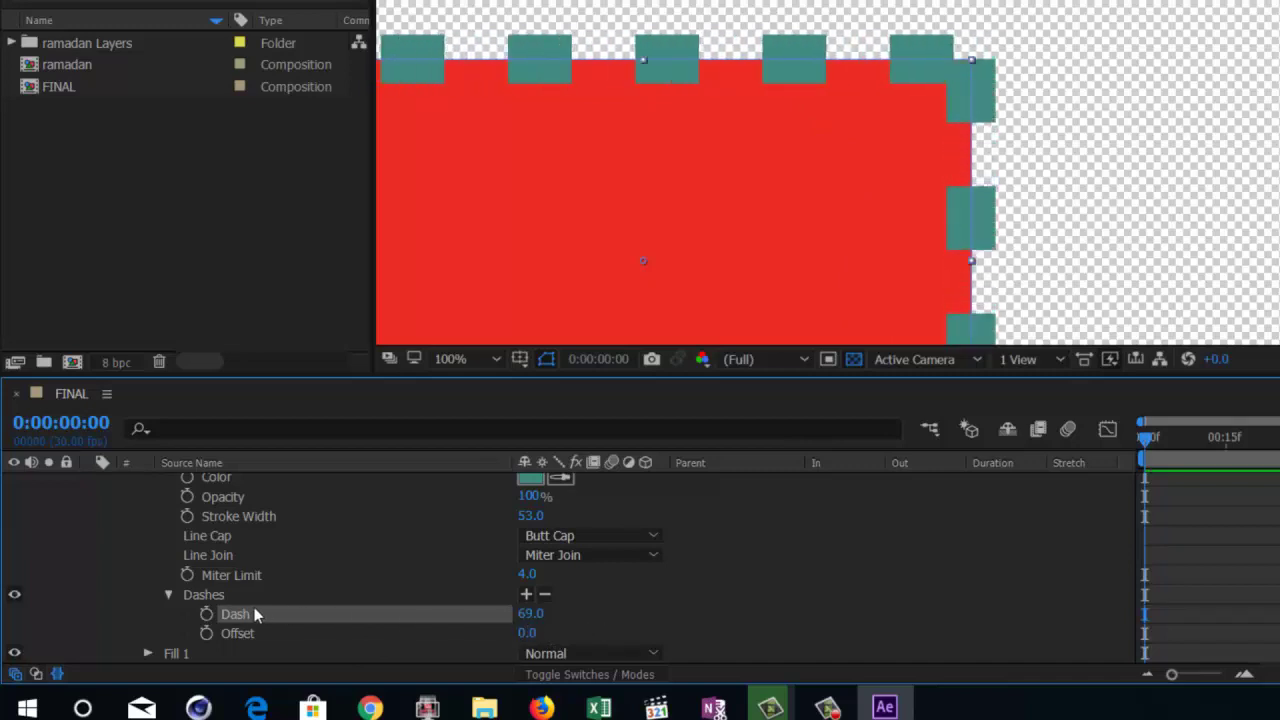
mouse_move(527, 633)
mouse_down()
mouse_move(842, 645)
mouse_move(565, 618)
mouse_move(530, 597)
mouse_up()
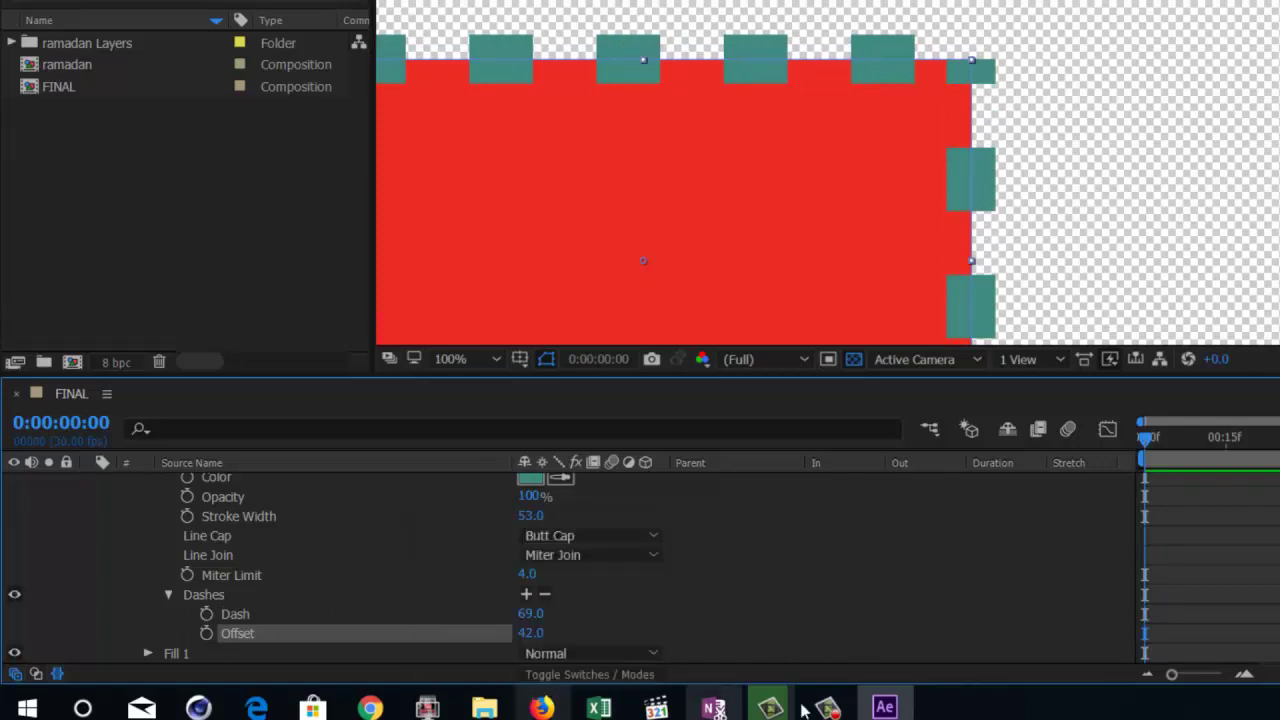
drag(530, 633, 488, 633)
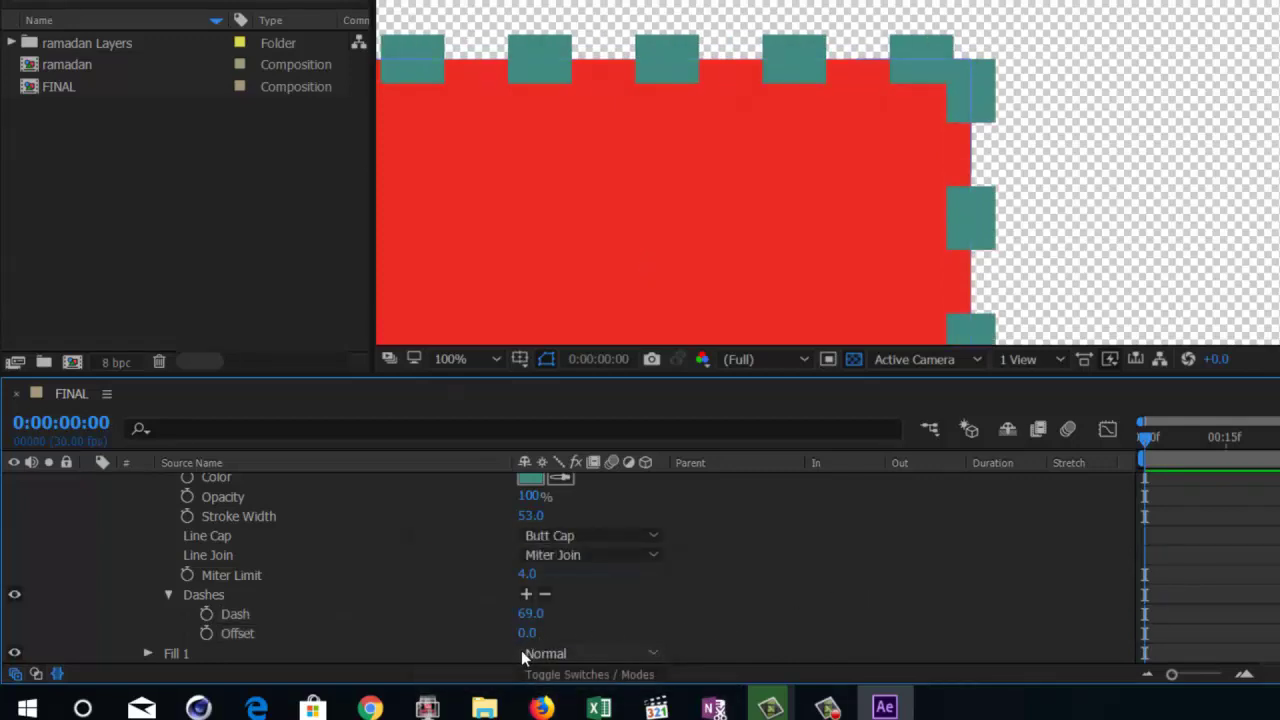
scroll(511, 595, up, 3)
Step: Reveal the layer's Transform properties and set an Opacity keyframe at 100% on frame 0
scroll(511, 595, up, 2)
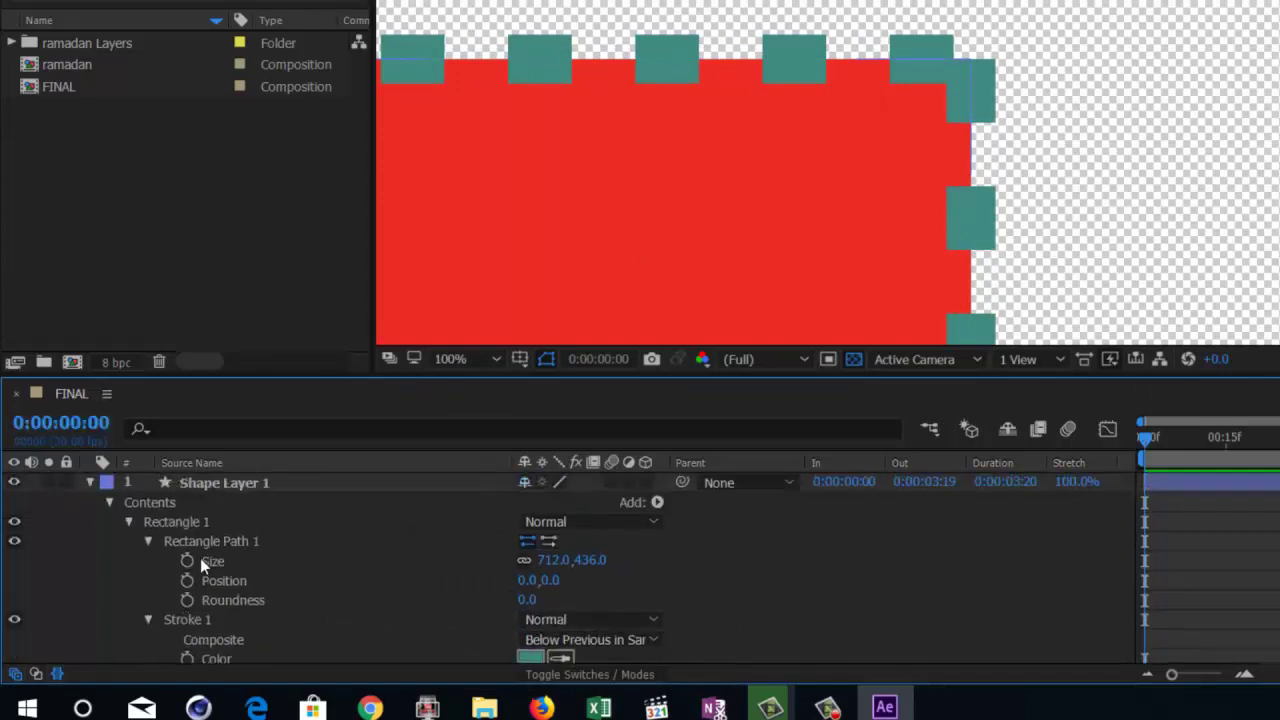
click(111, 503)
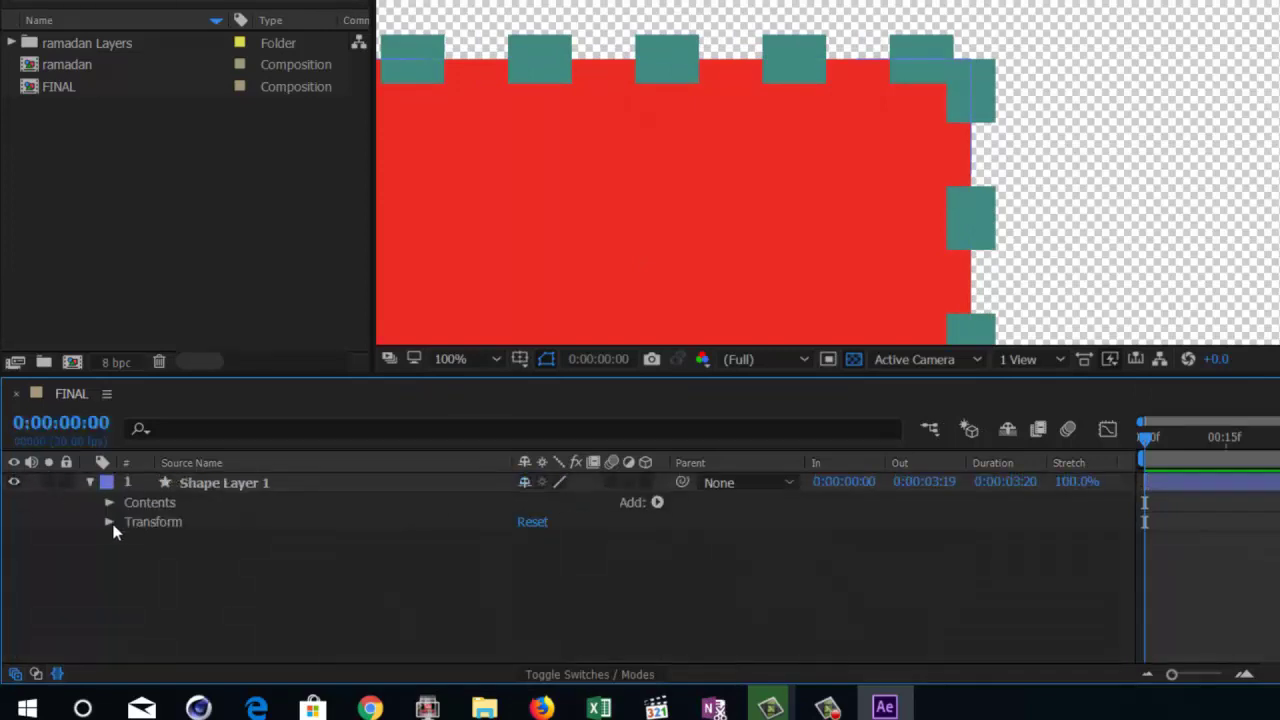
click(109, 522)
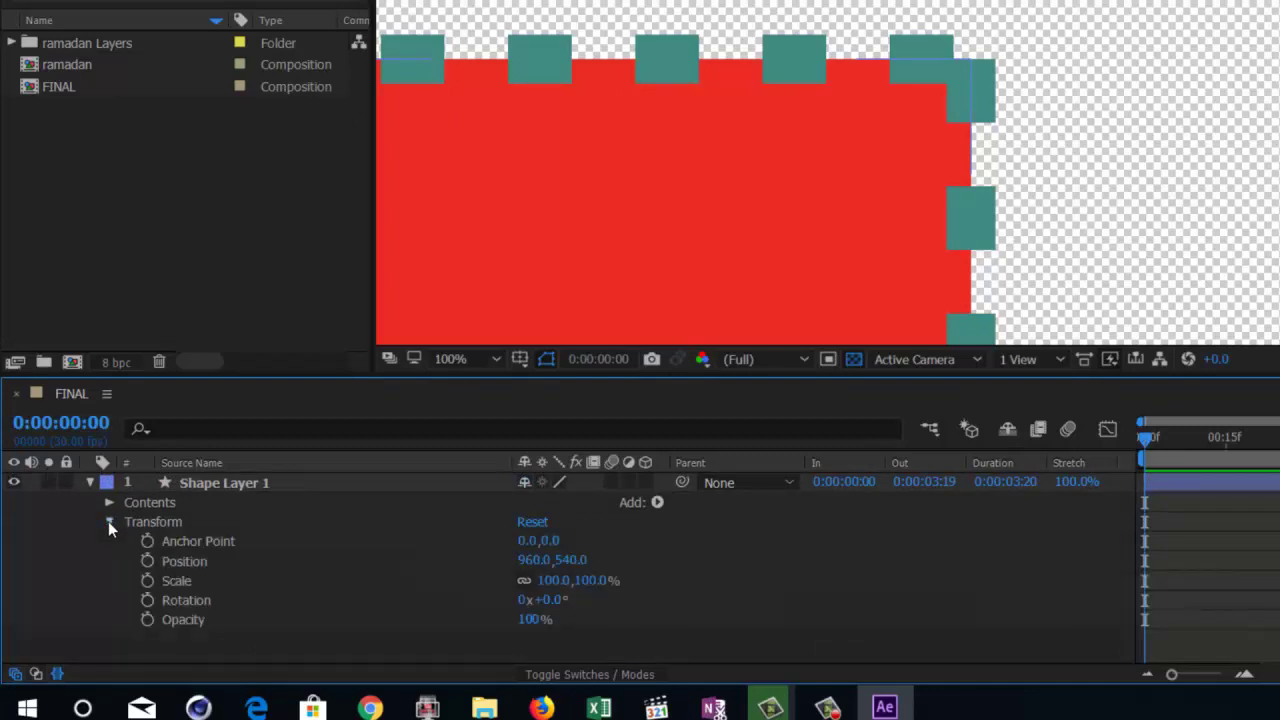
click(193, 560)
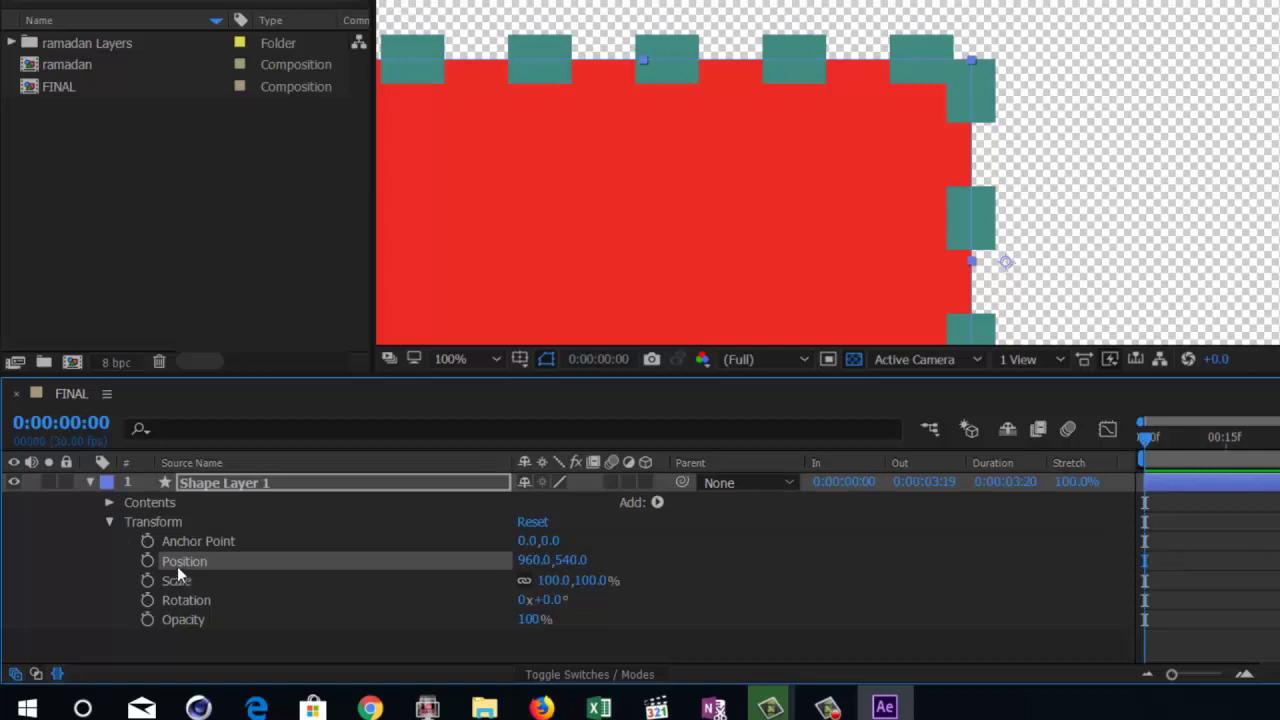
click(182, 577)
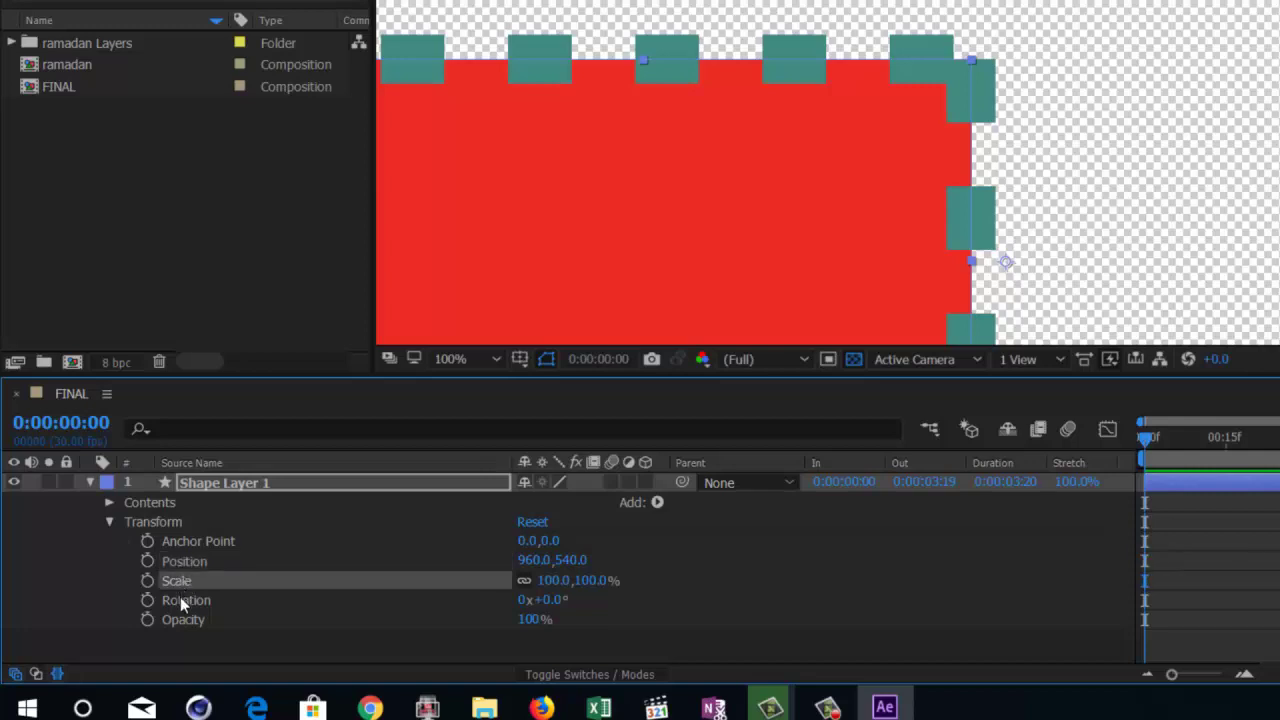
click(180, 598)
click(176, 618)
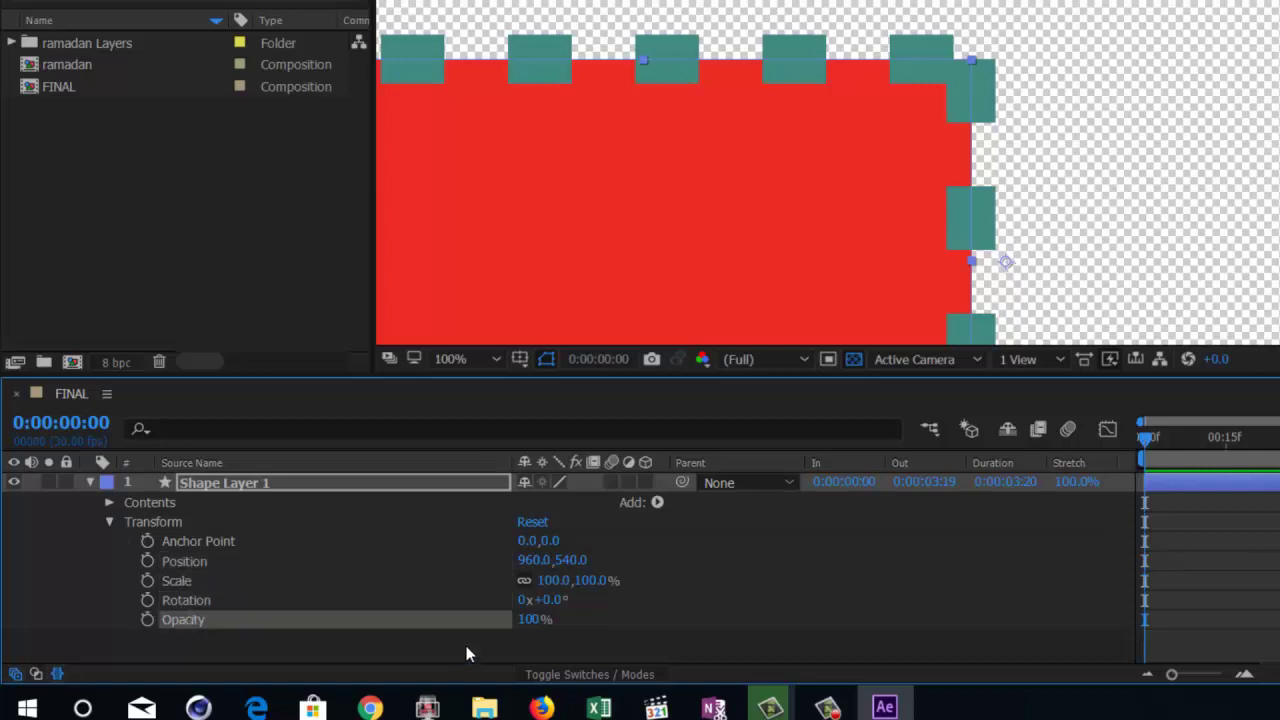
scroll(905, 196, down, 4)
scroll(903, 199, up, 2)
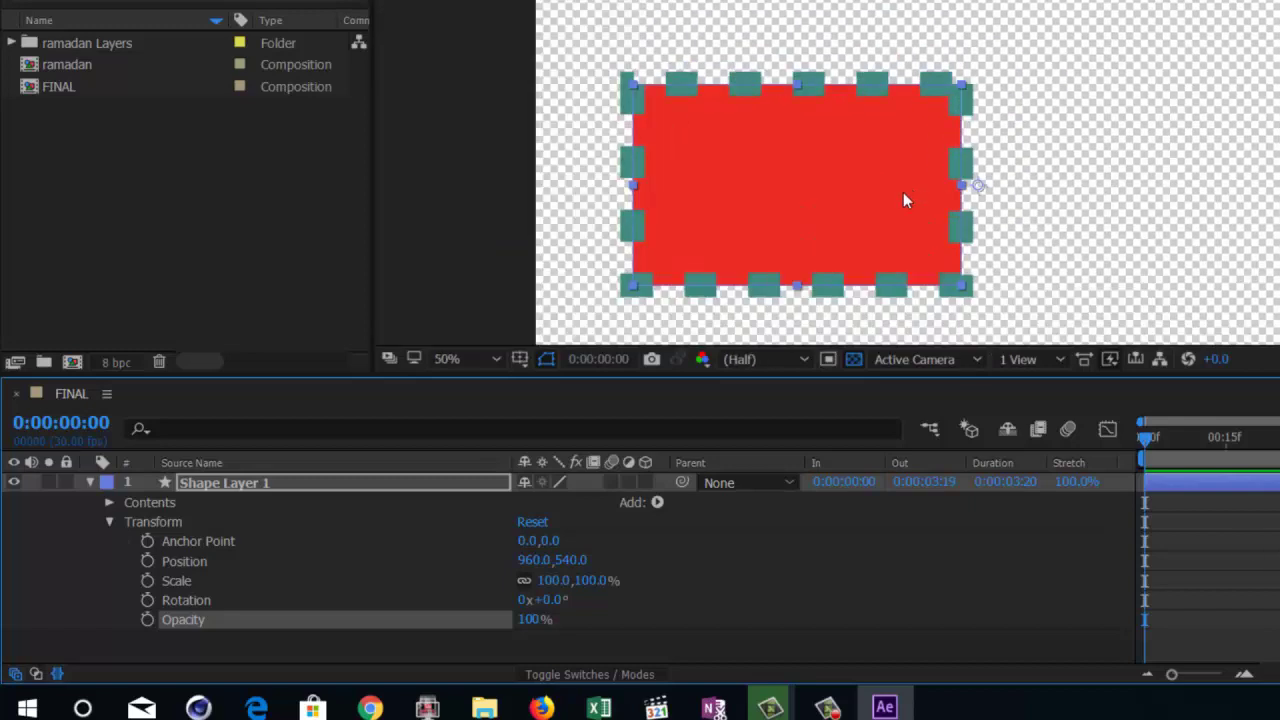
click(147, 619)
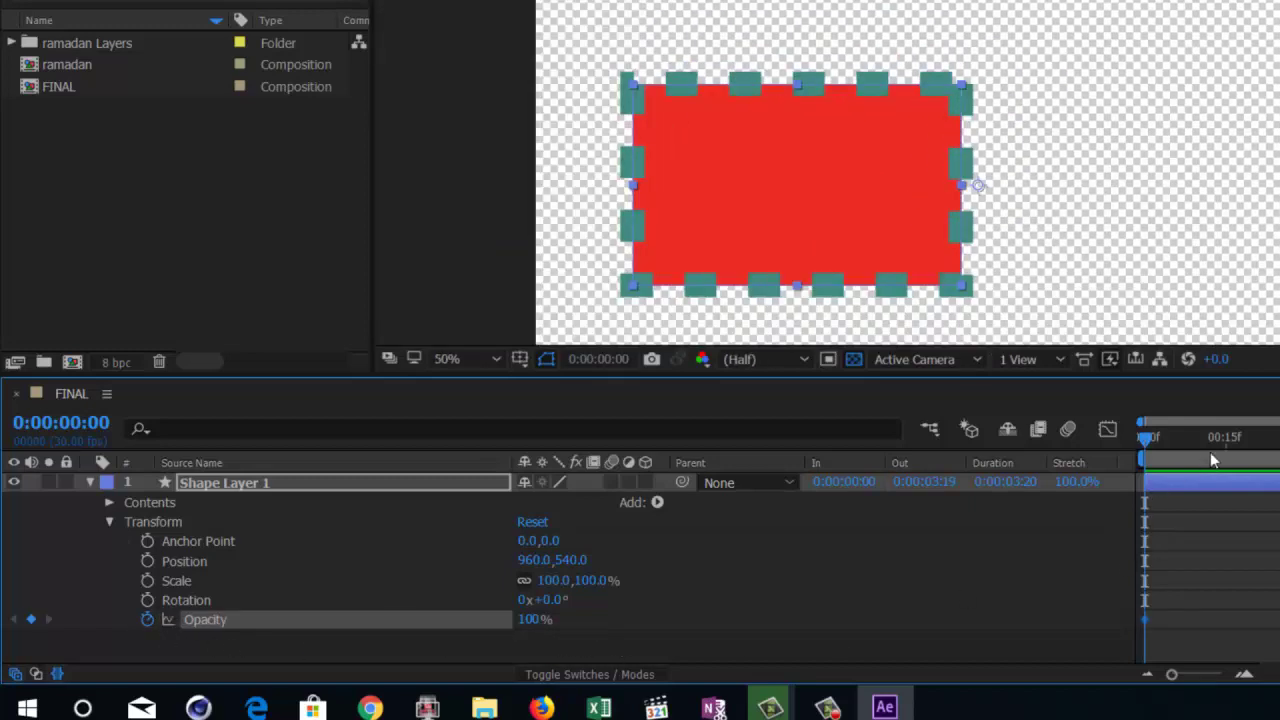
Step: Set Opacity to 14% at frame 10 and preview the fade from the start
click(1179, 442)
drag(1179, 441, 1199, 441)
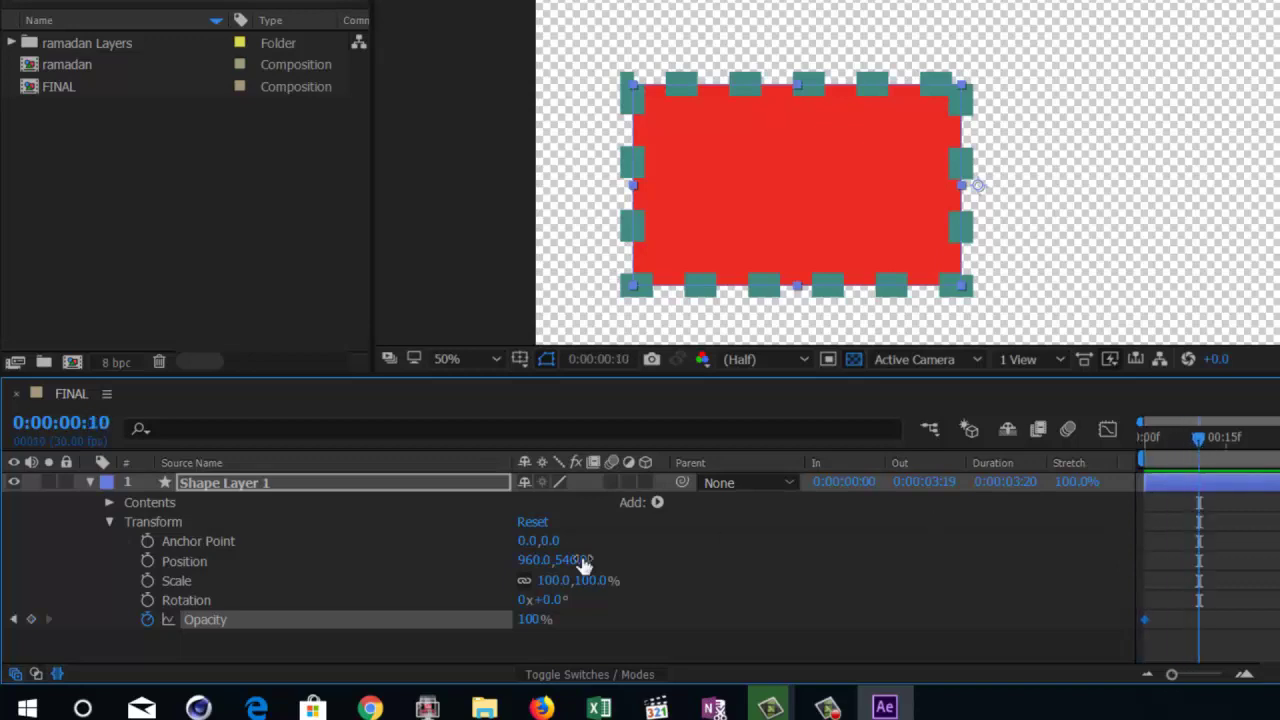
click(535, 619)
text(14)
key(Return)
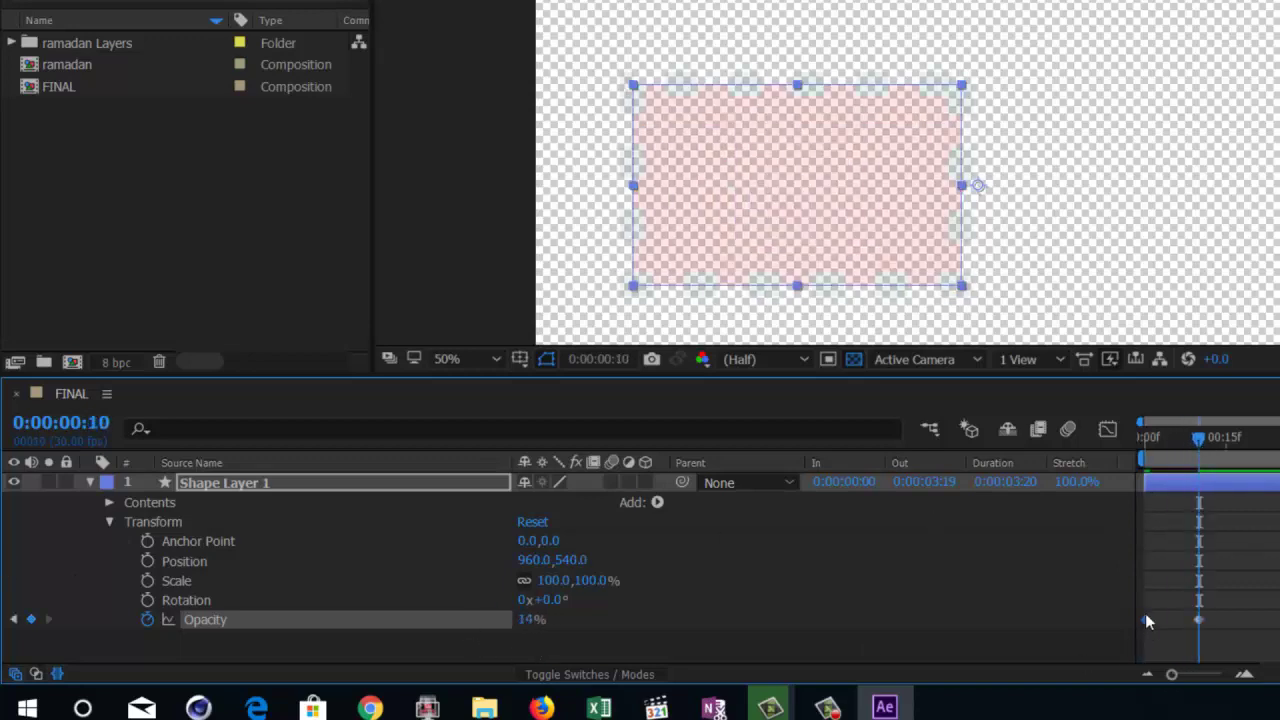
click(1140, 440)
key(space)
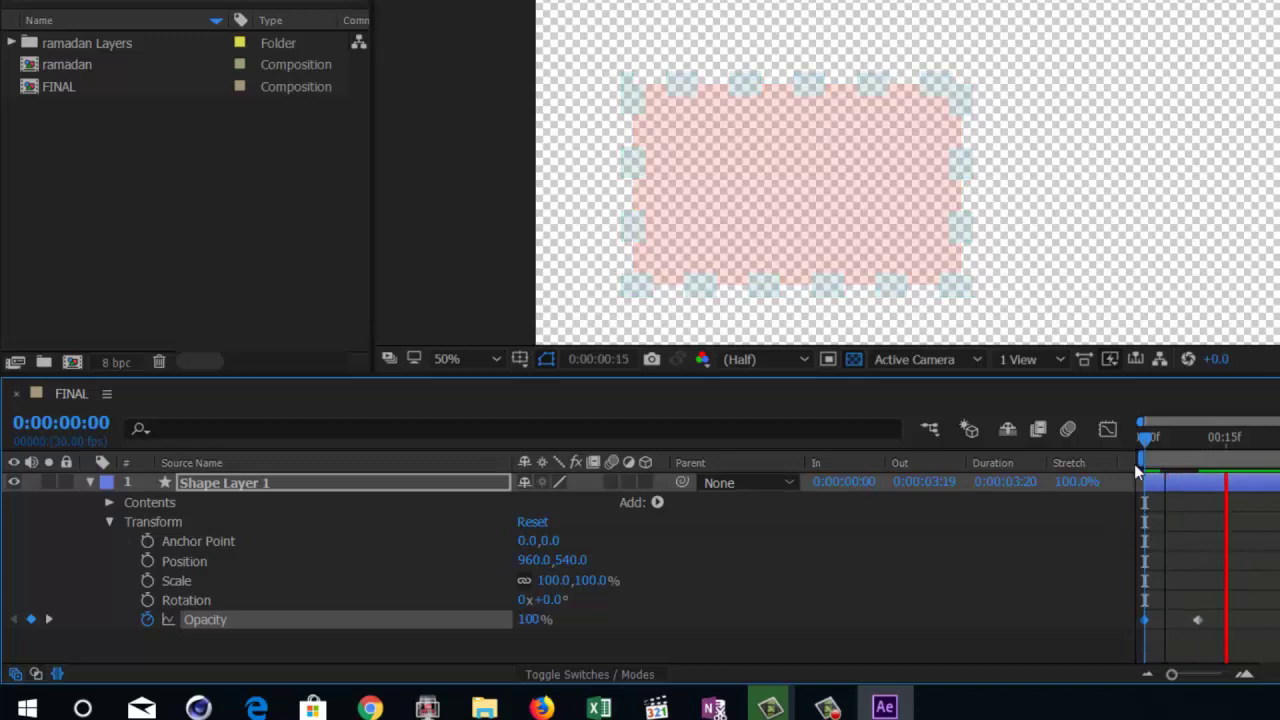
key(space)
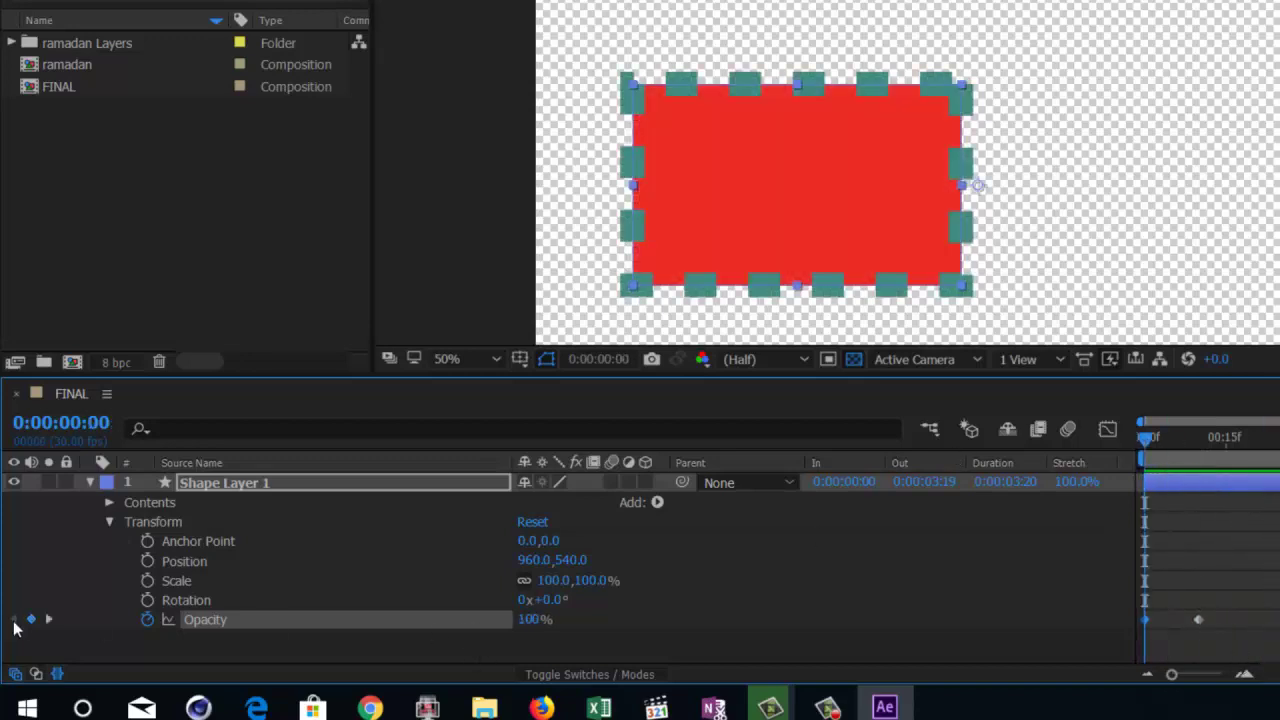
Step: Remove the Opacity keyframes and keyframe Rotation from 0° to 238° at frame 16, then preview
click(147, 619)
click(283, 600)
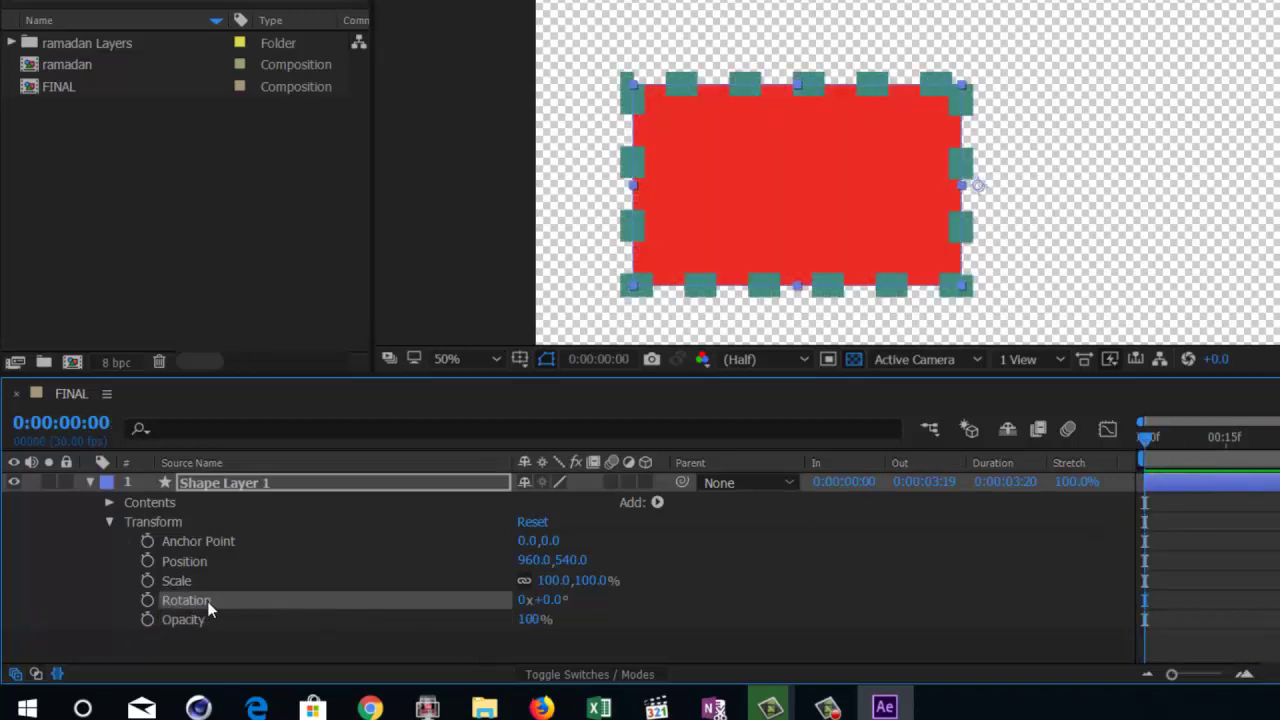
click(147, 600)
drag(1169, 458, 1230, 440)
drag(557, 599, 870, 643)
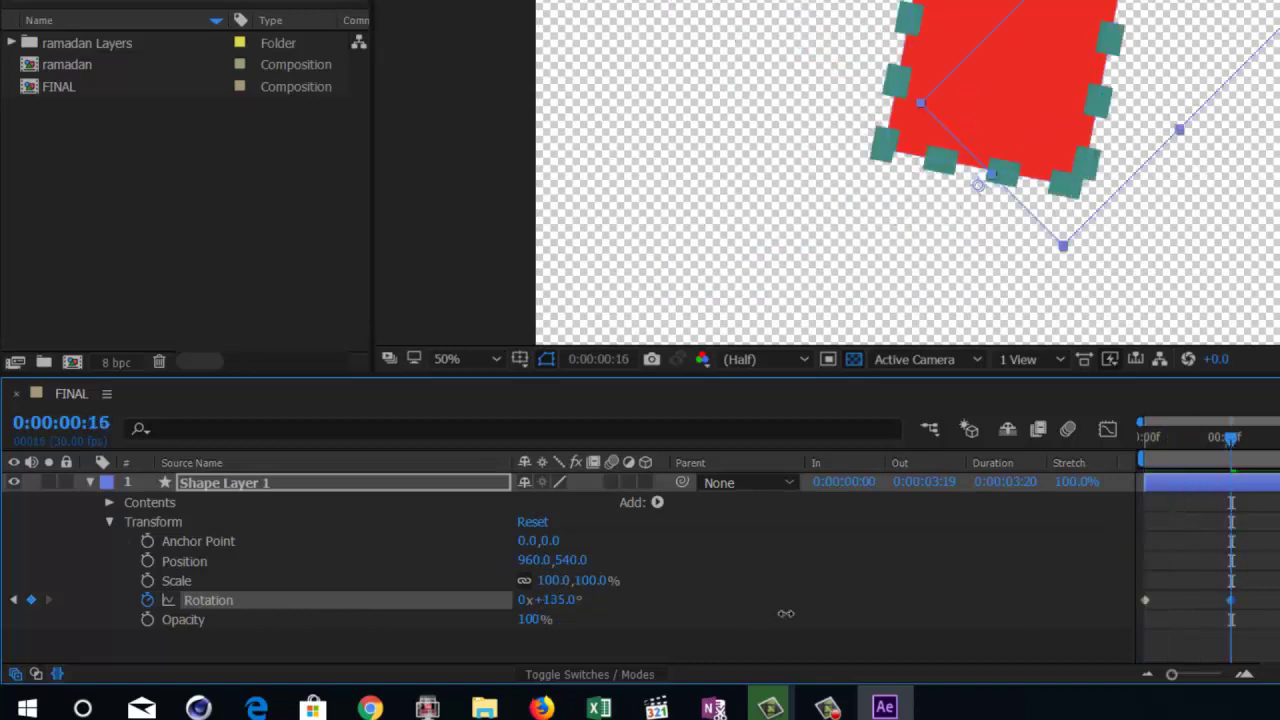
click(1182, 462)
key(space)
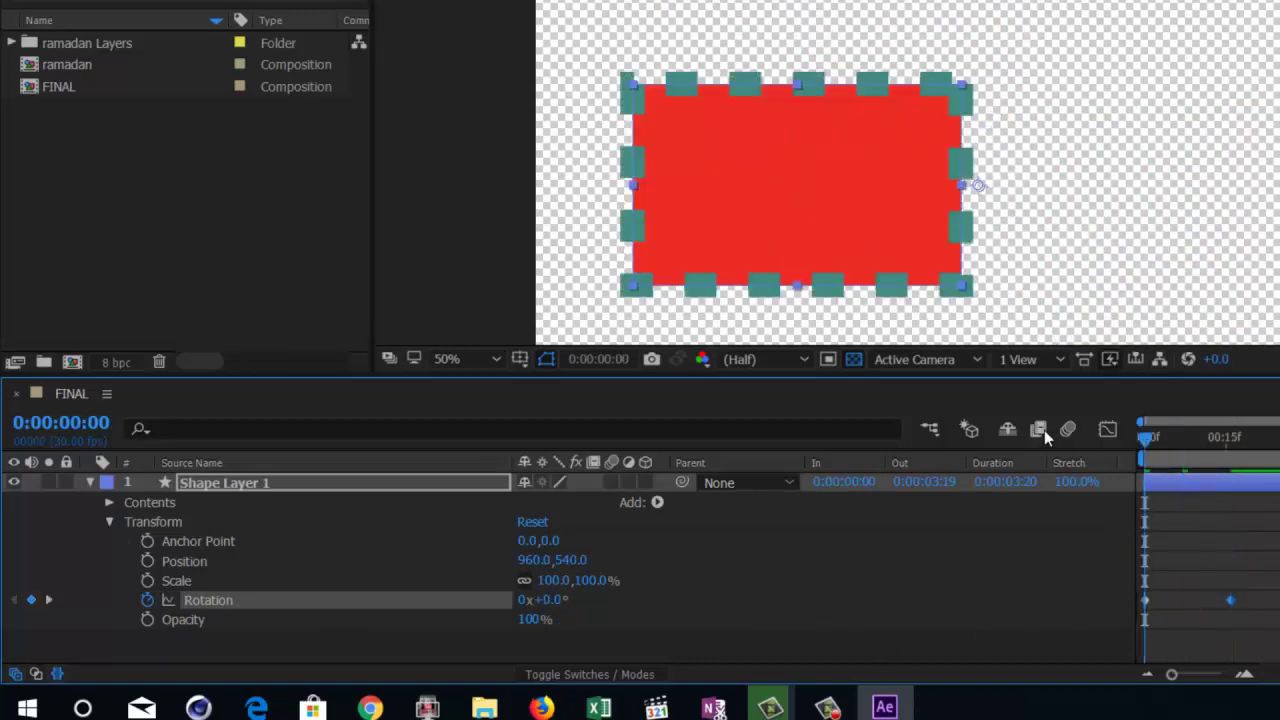
click(1178, 490)
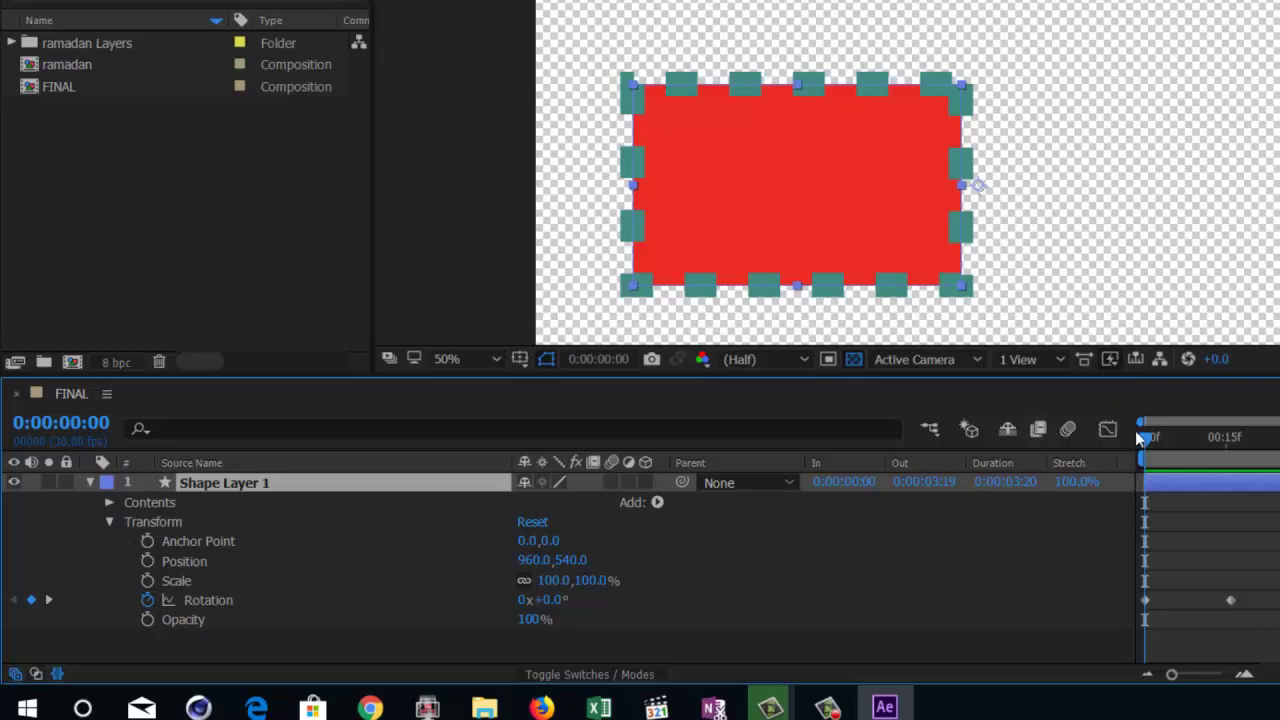
drag(1152, 444, 1145, 446)
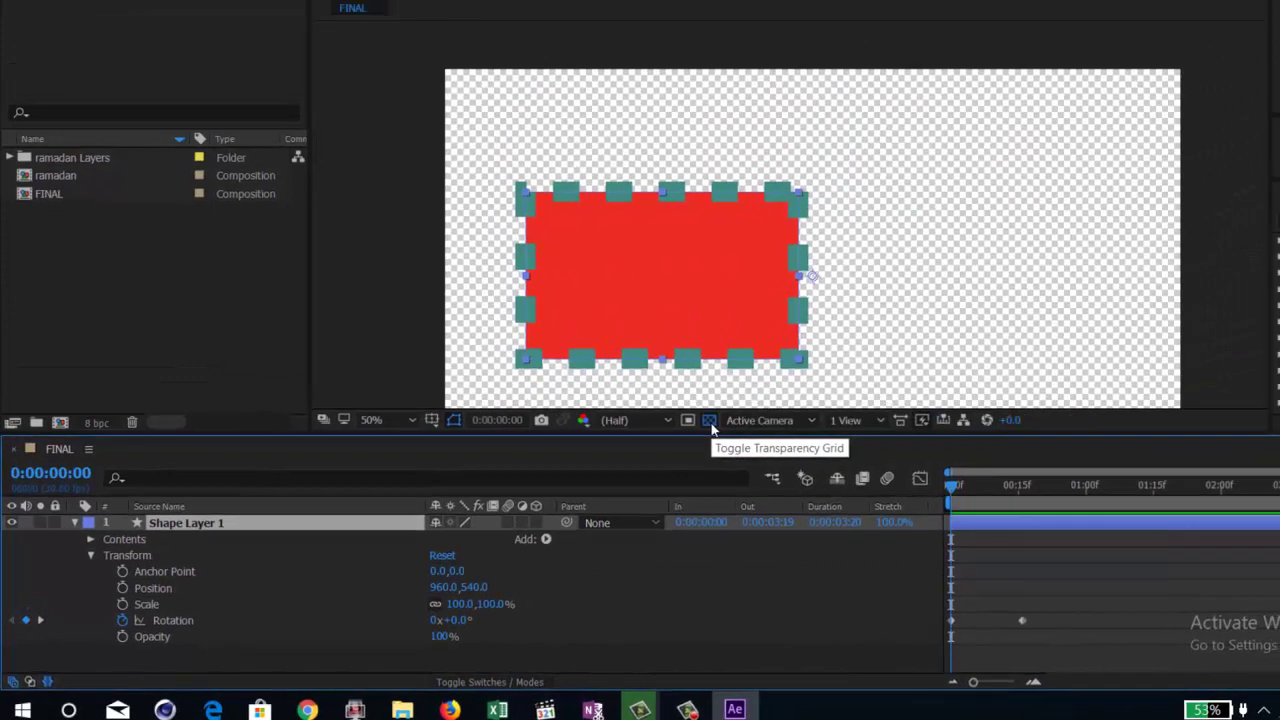
Step: Toggle the transparency grid off so the viewer background is black, then scrub the rotation
click(709, 421)
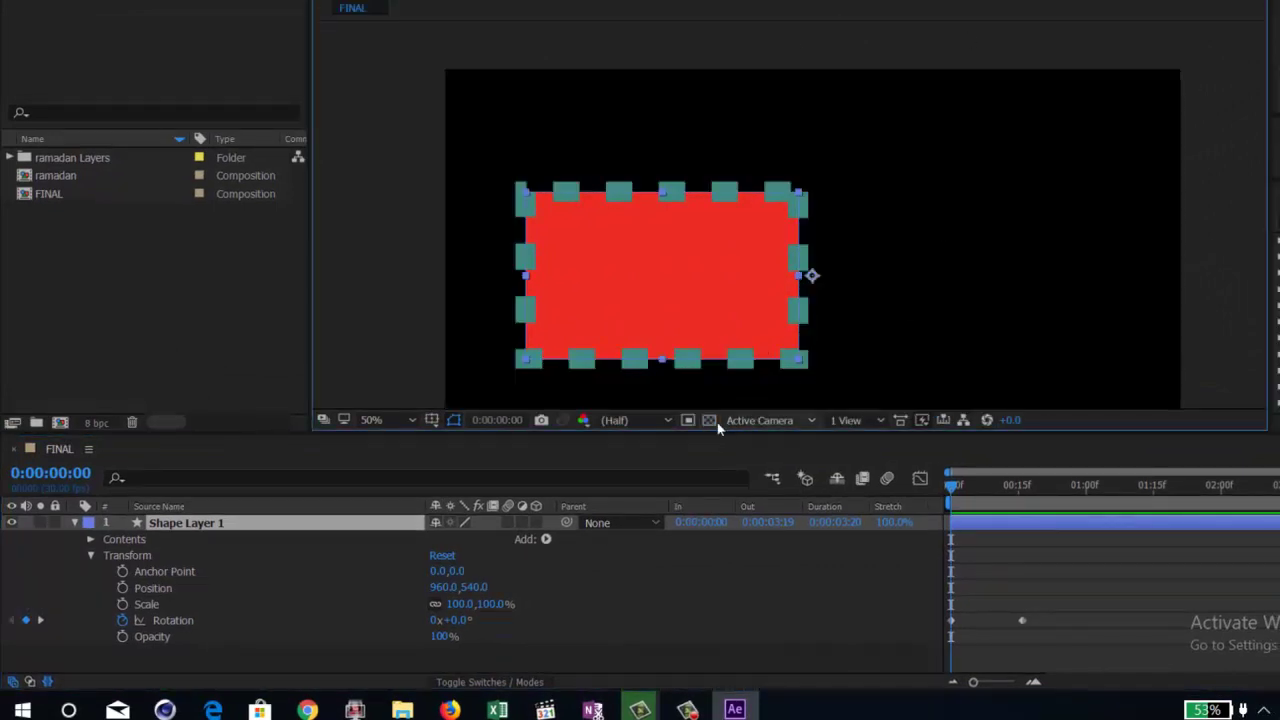
click(709, 421)
click(710, 421)
scroll(814, 278, up, 2)
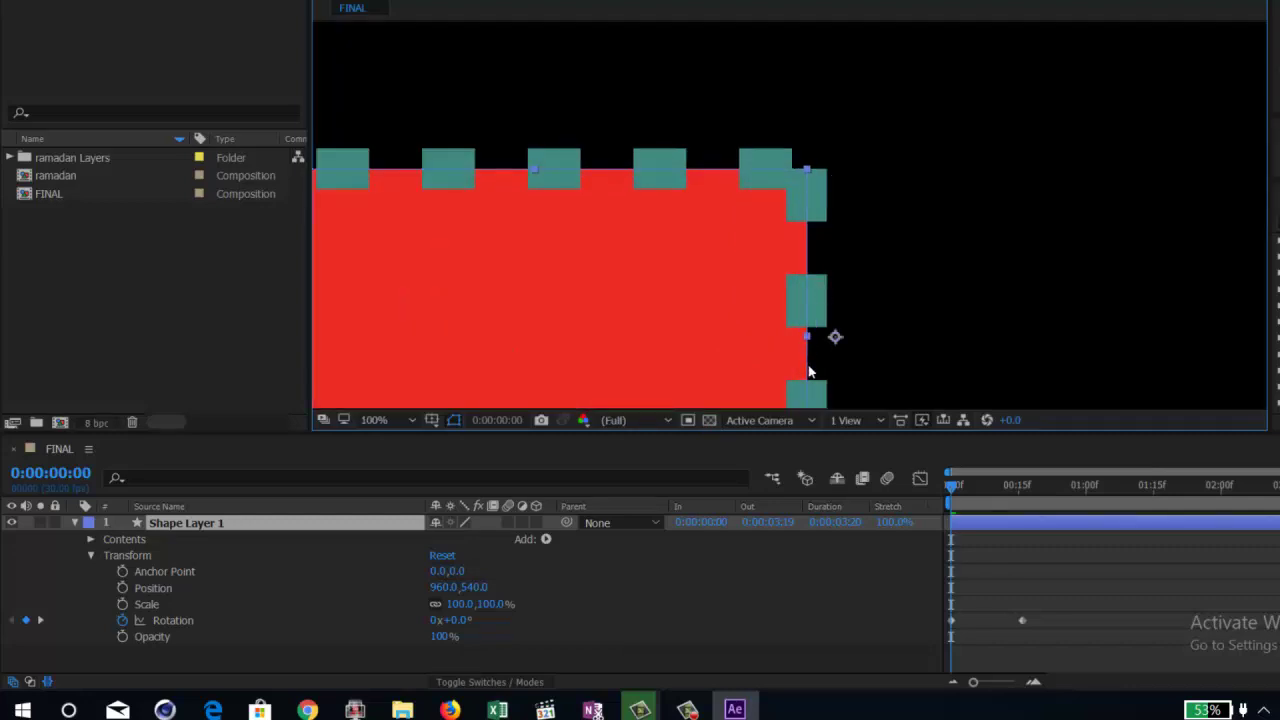
scroll(811, 367, down, 2)
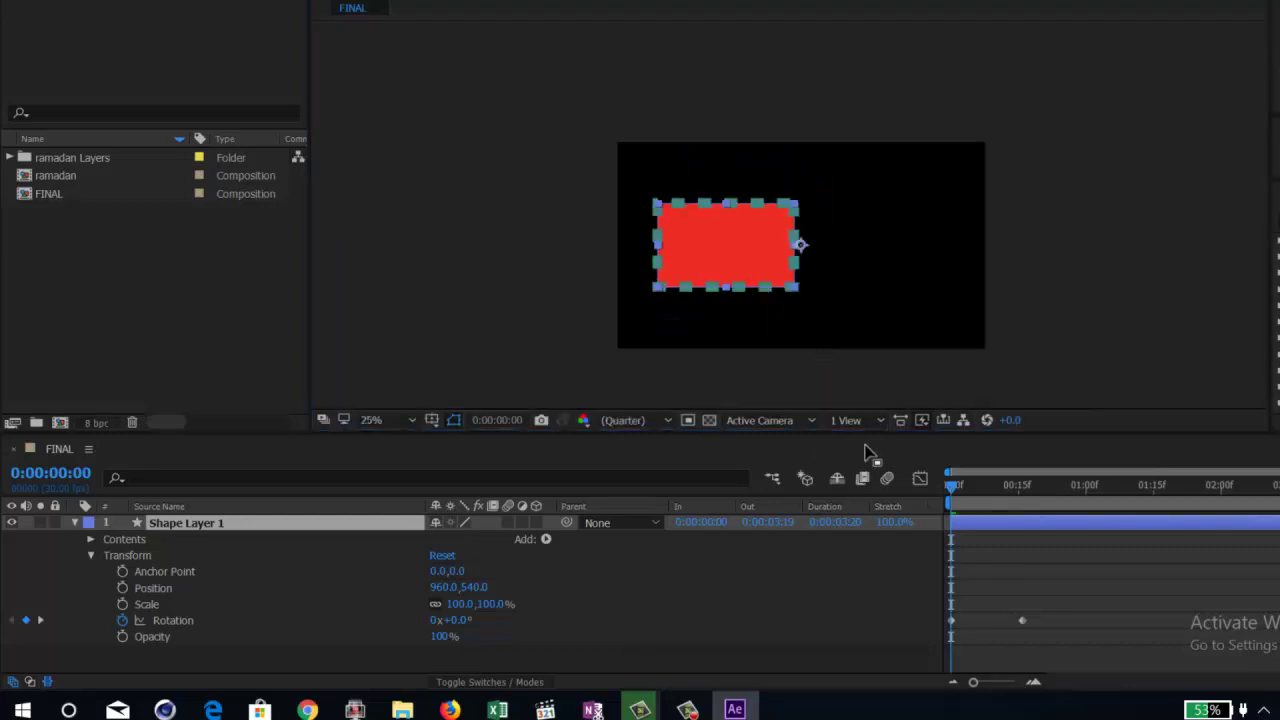
drag(965, 507, 897, 512)
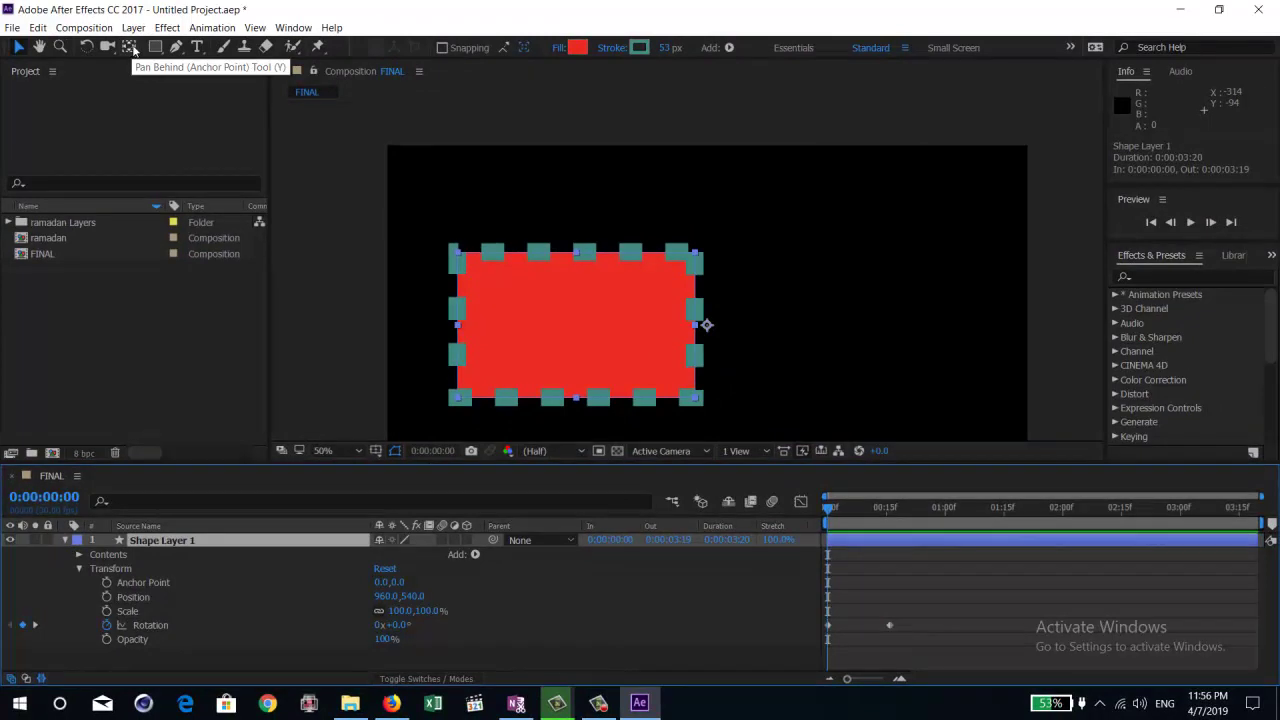
Step: With the Pan Behind tool, drag the anchor point to the rectangle's centre and scrub to test
click(131, 48)
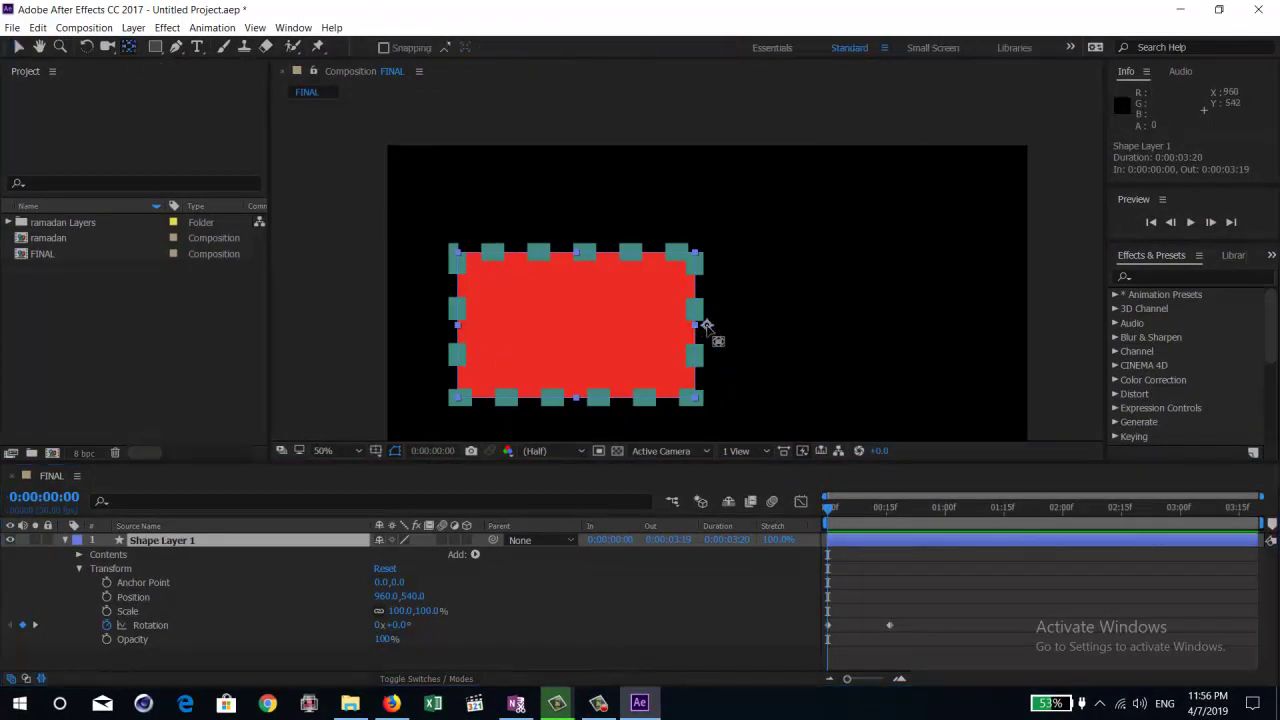
drag(705, 325, 570, 333)
click(776, 625)
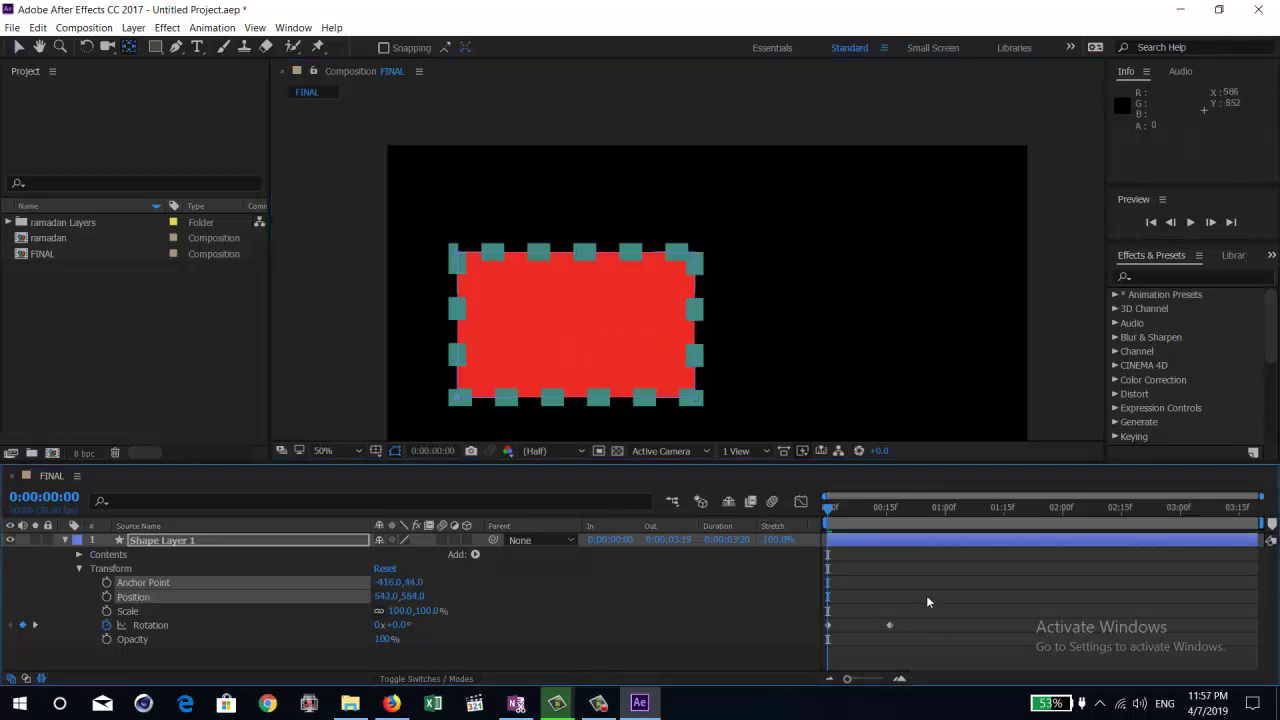
drag(829, 520, 867, 524)
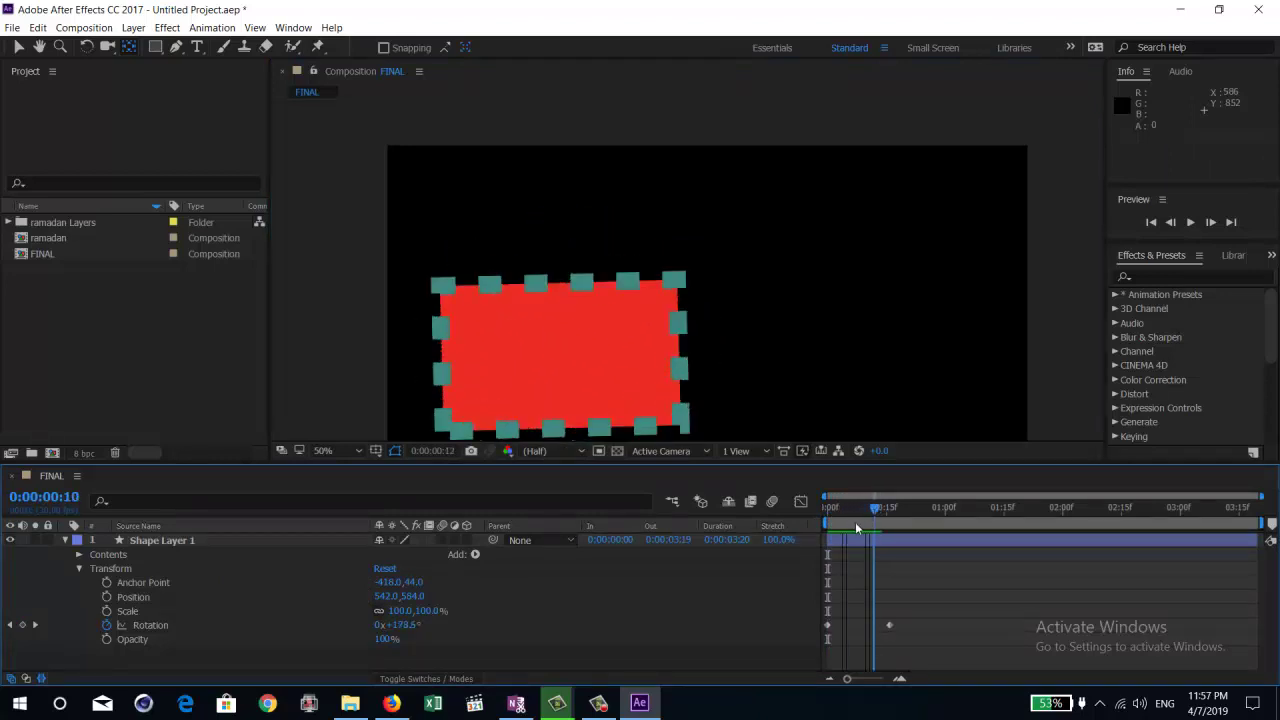
drag(867, 524, 776, 533)
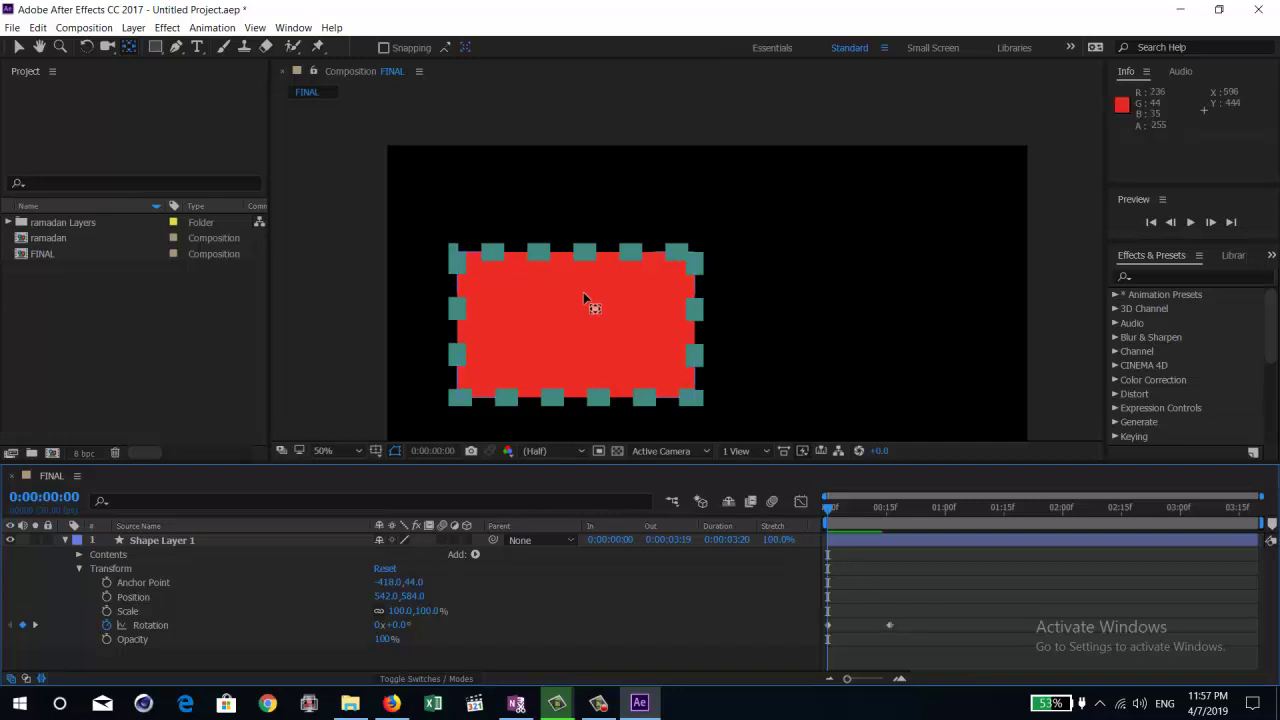
Step: Nudge the anchor point to Anchor -400,8 / Position 560,548 and recheck the in-place spin
click(596, 362)
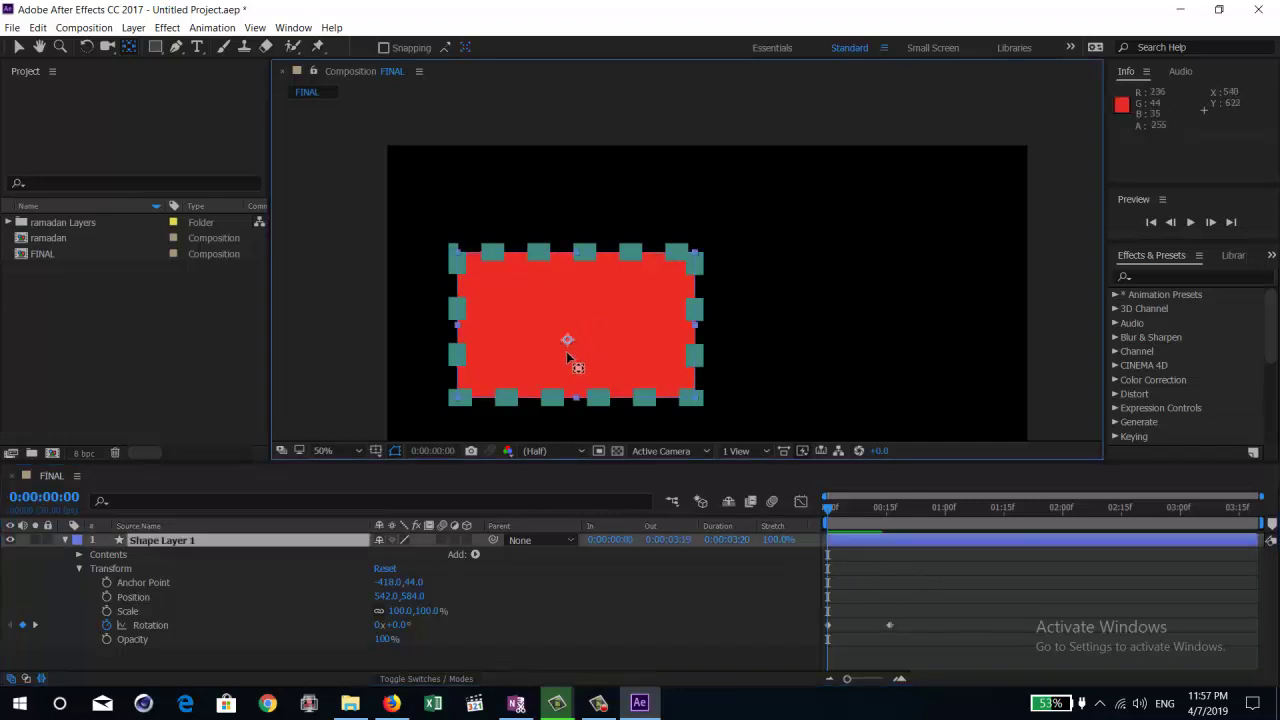
drag(566, 351, 574, 326)
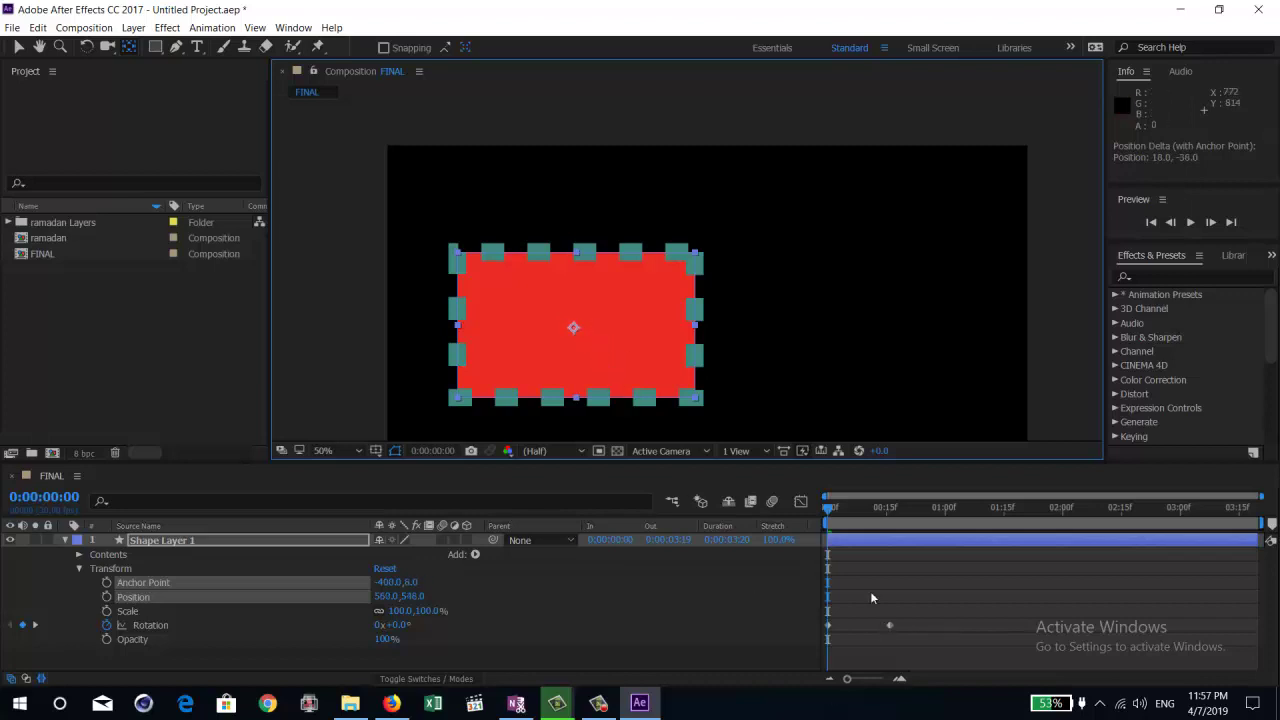
click(832, 508)
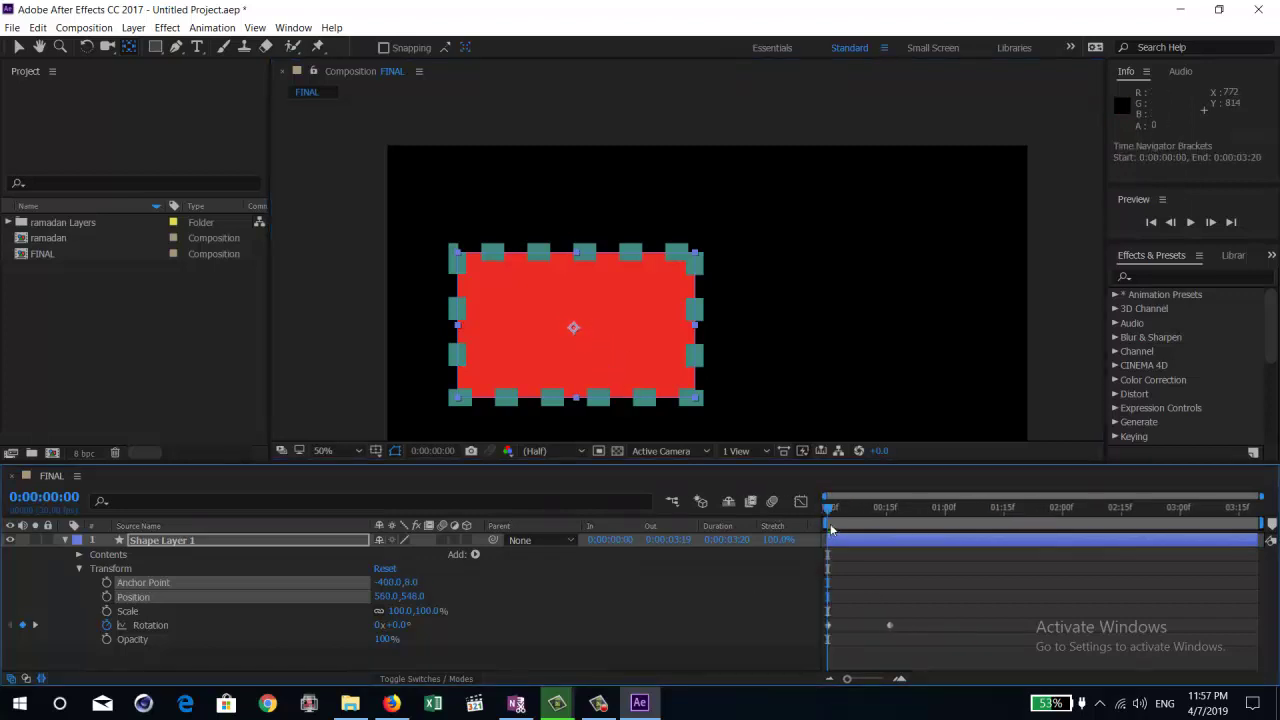
drag(848, 516, 815, 514)
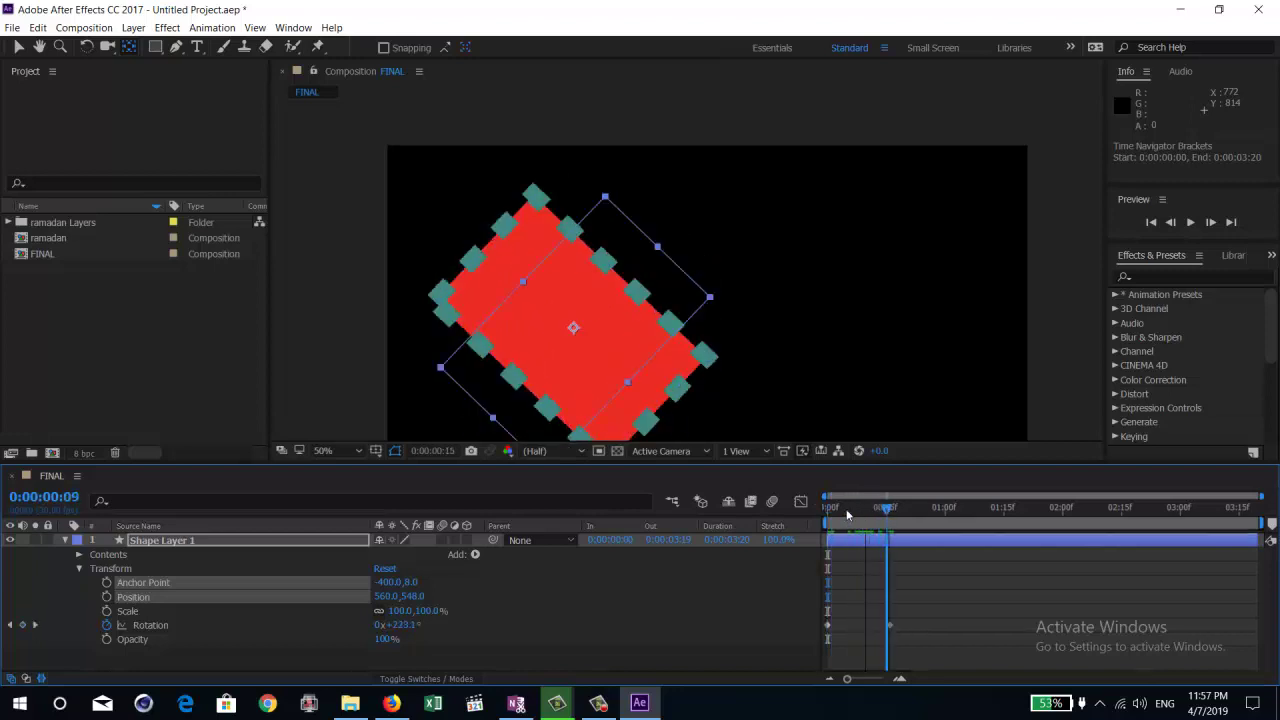
click(789, 510)
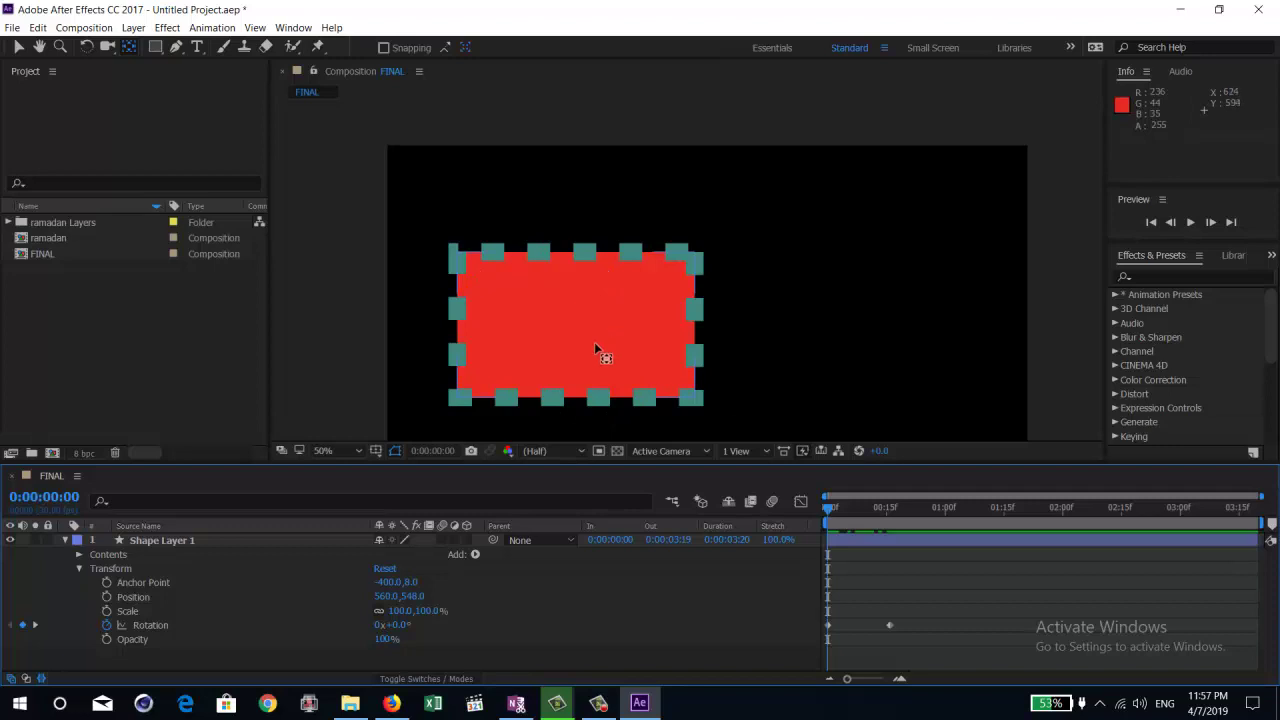
Step: Replace the Rotation keyframes with Scale keyframes: 100% at start, about 151% midway, holding at frame 19
click(107, 625)
click(119, 610)
click(107, 611)
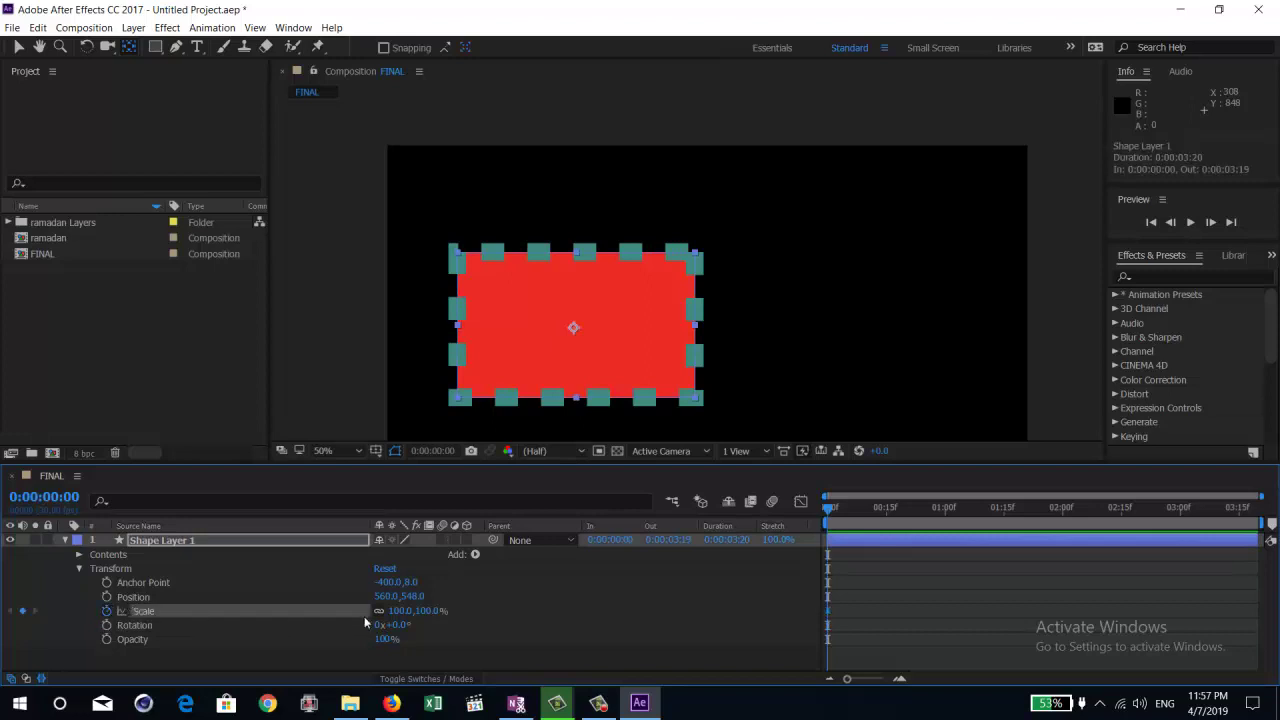
drag(854, 518, 875, 518)
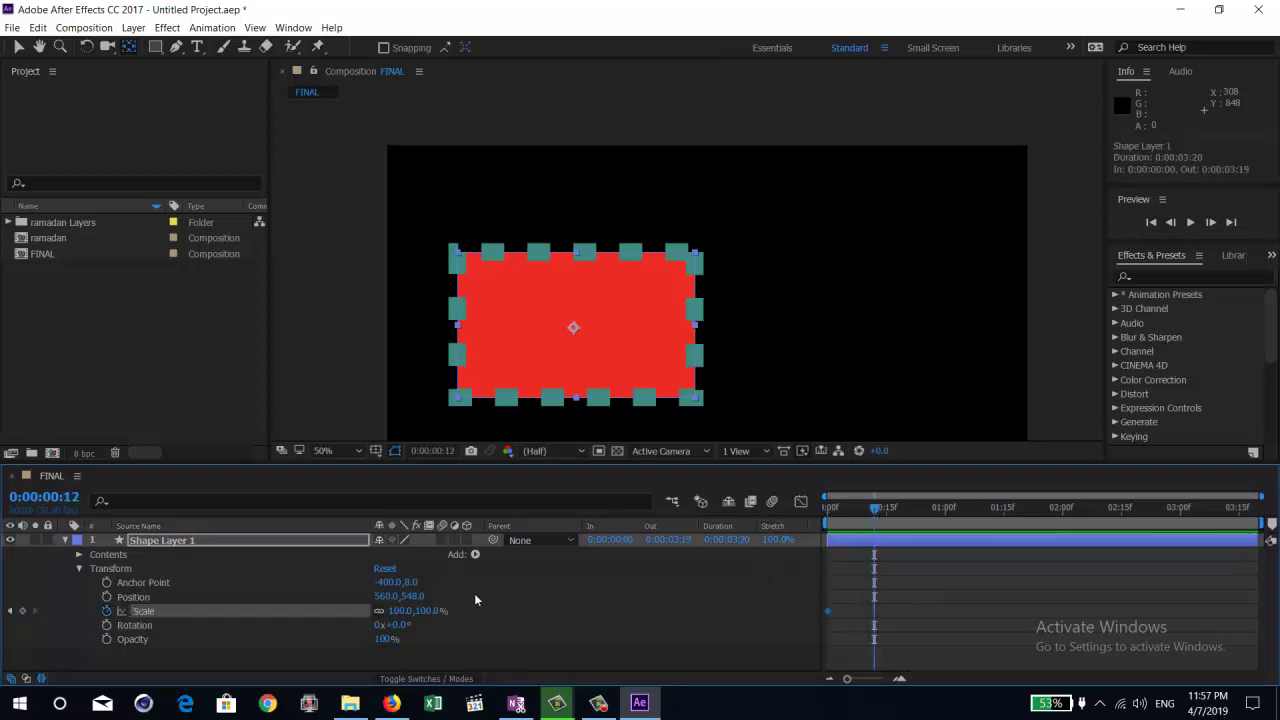
mouse_move(415, 612)
mouse_down()
mouse_move(469, 612)
mouse_move(450, 610)
mouse_up()
drag(905, 532, 901, 532)
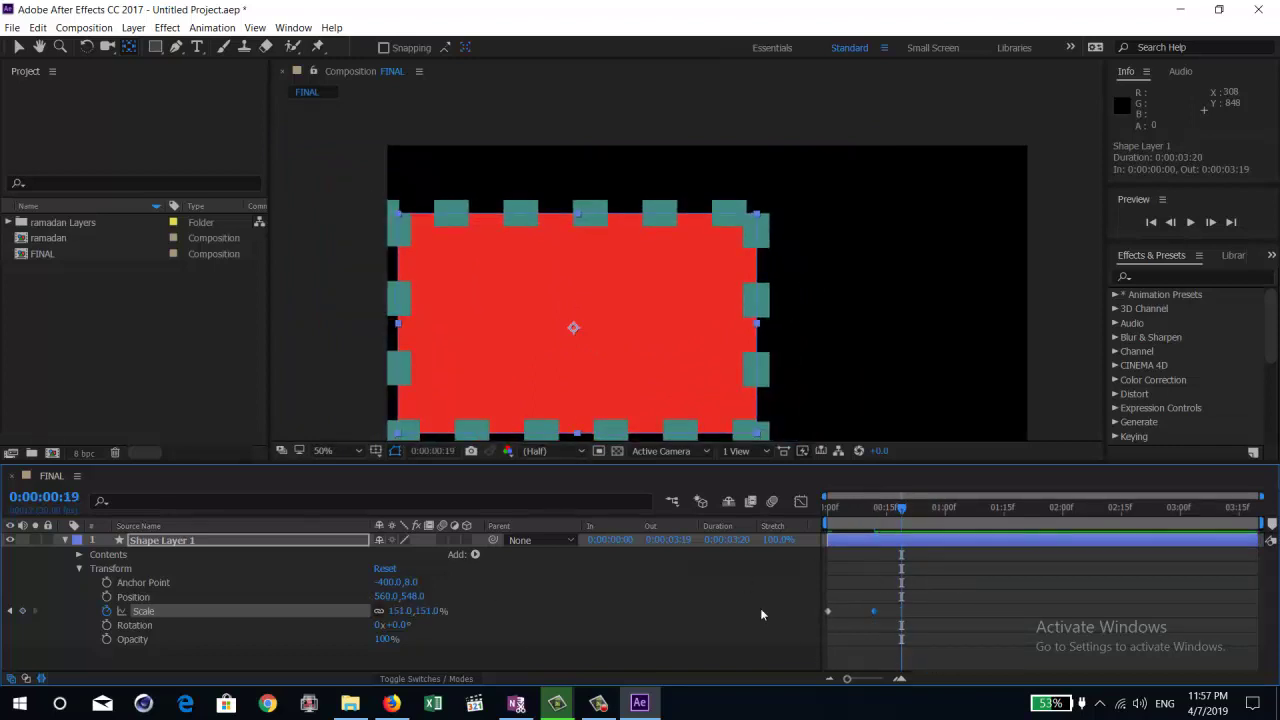
click(22, 611)
Step: Set Scale to 51% at 0:00:01:01, preview the animation, and return to 0:00:00:00
click(901, 611)
click(952, 509)
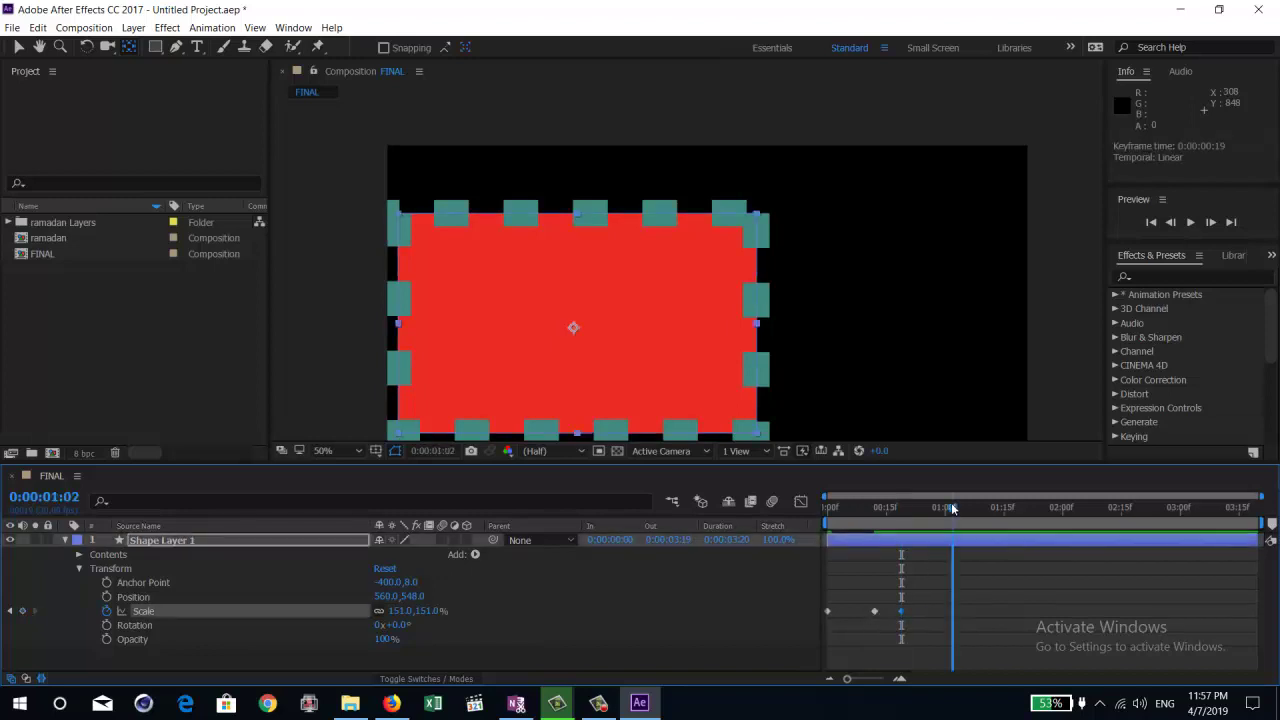
drag(952, 509, 949, 509)
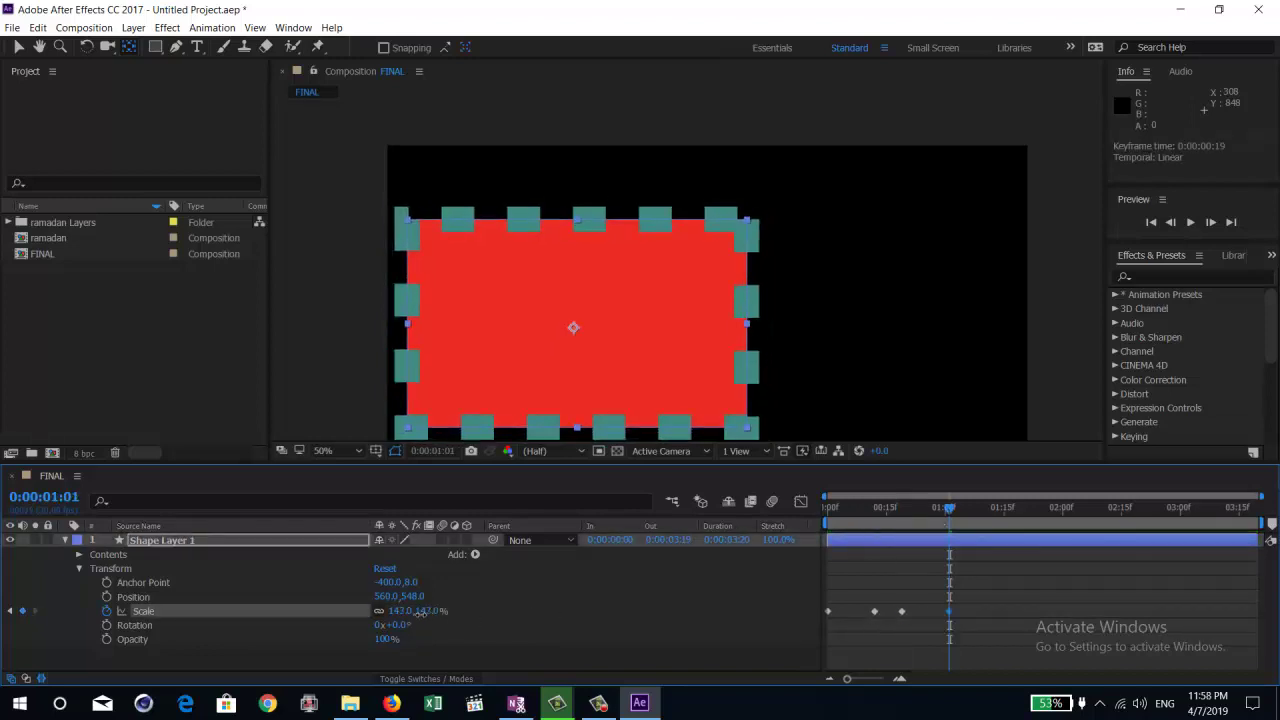
drag(405, 611, 338, 615)
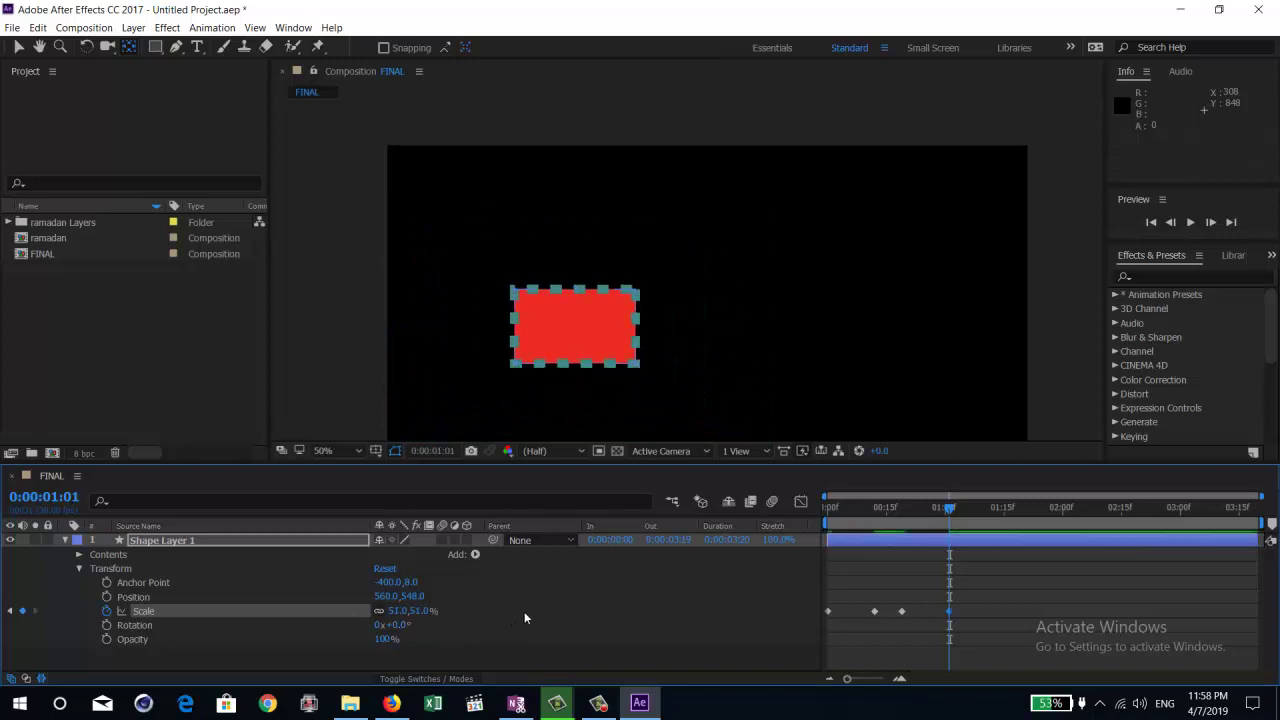
click(524, 611)
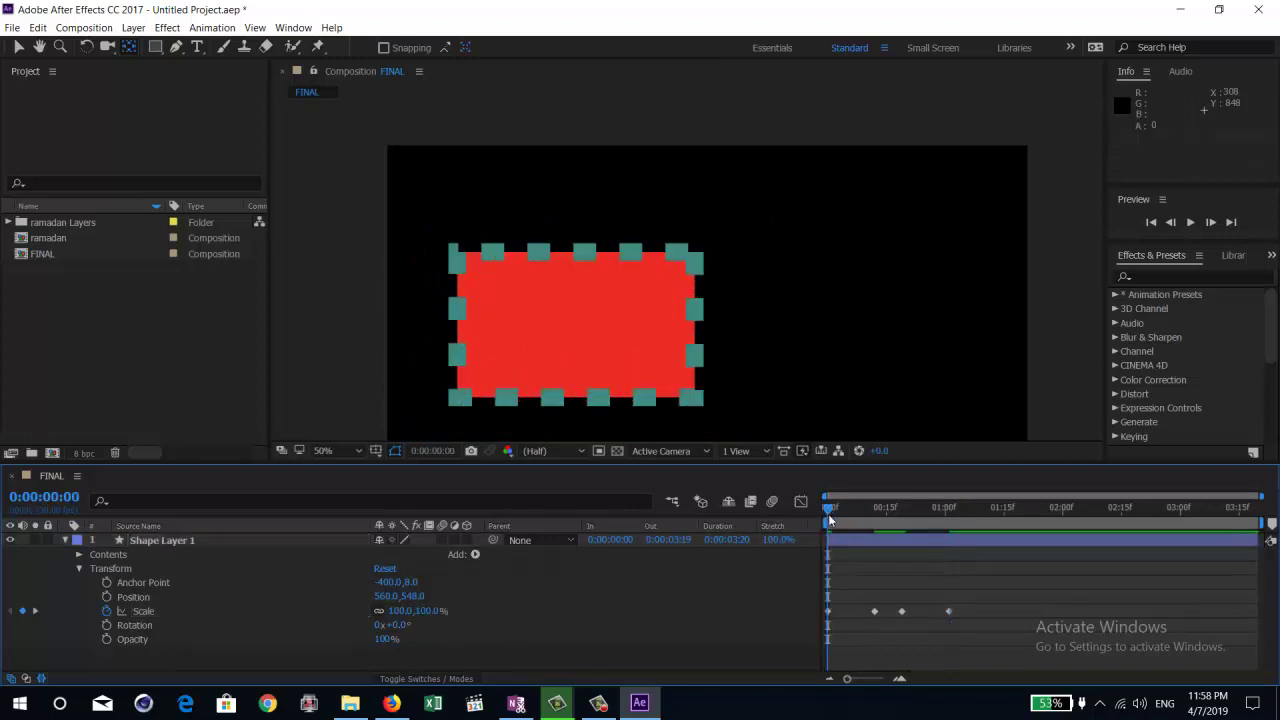
key(space)
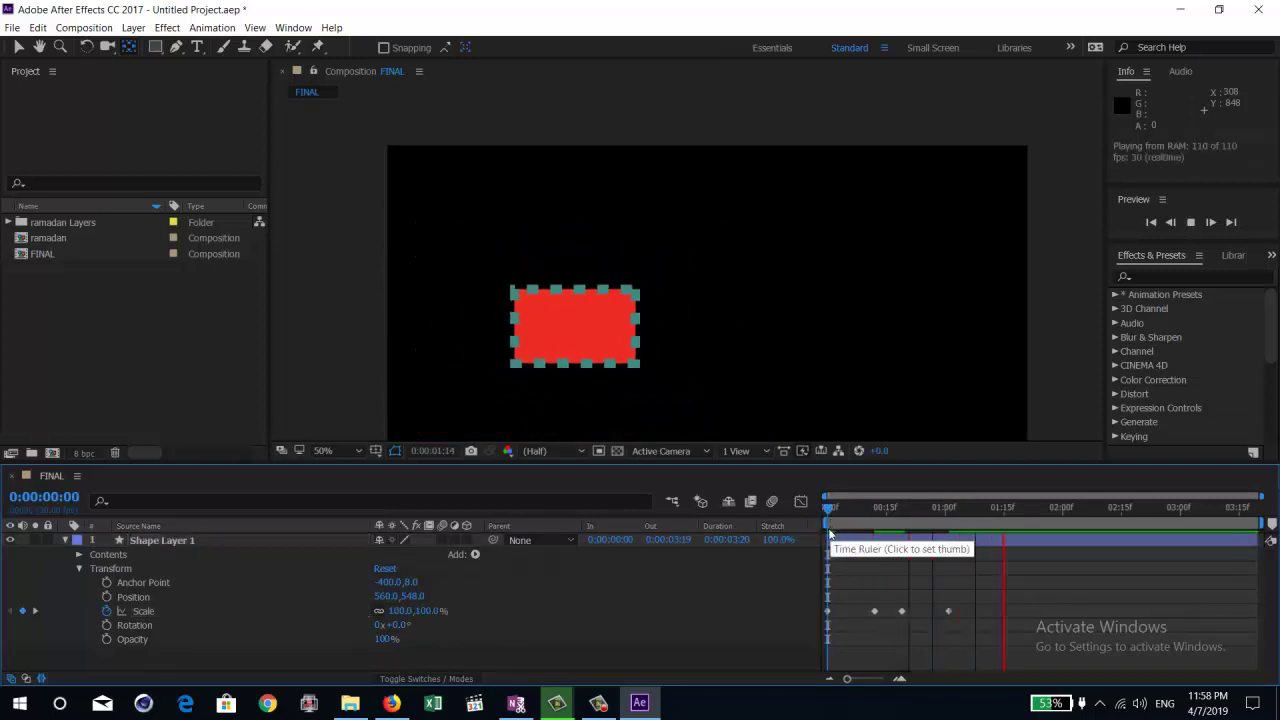
key(space)
drag(875, 508, 828, 508)
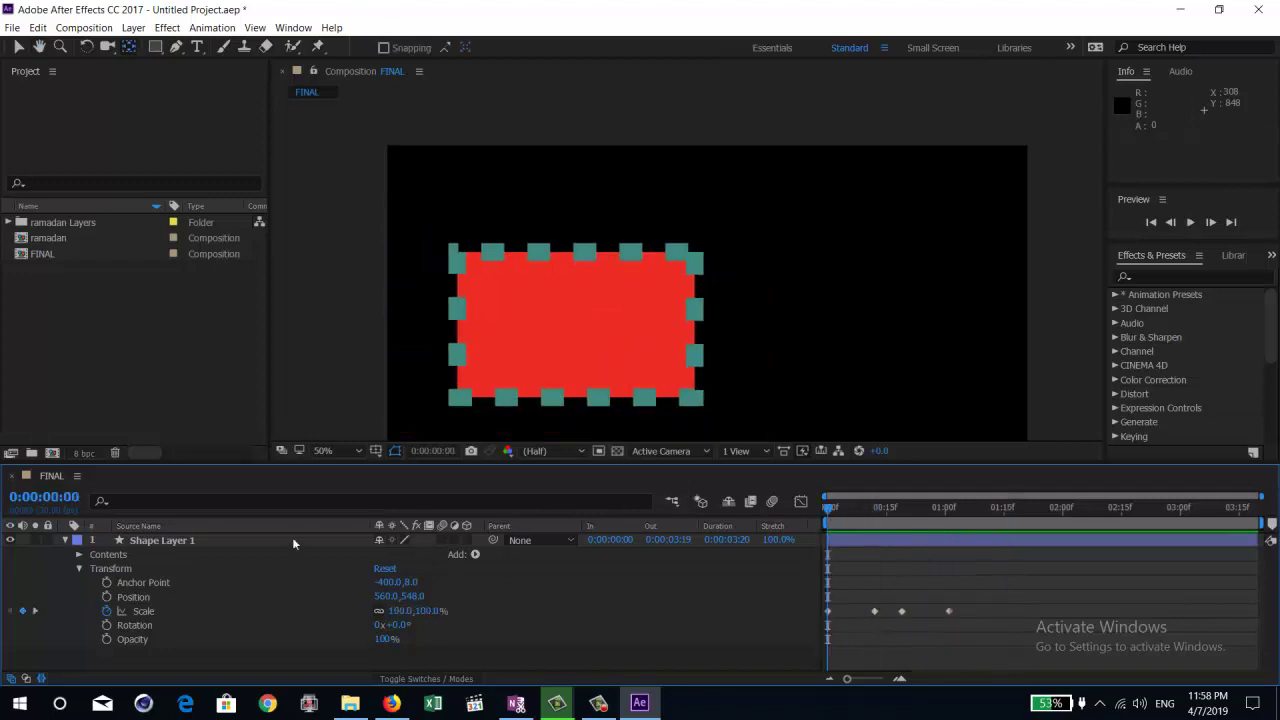
Step: Delete the Scale keyframes and expand the shape's Contents down to the stroke settings
click(106, 611)
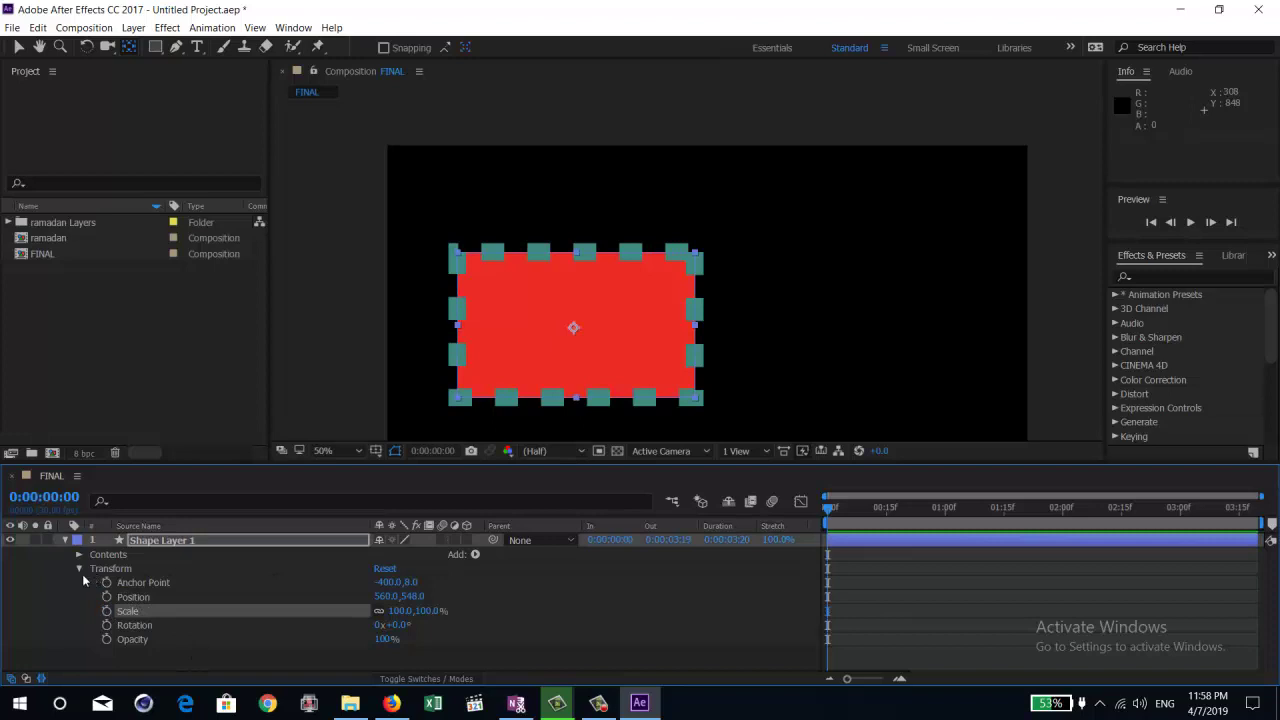
click(79, 568)
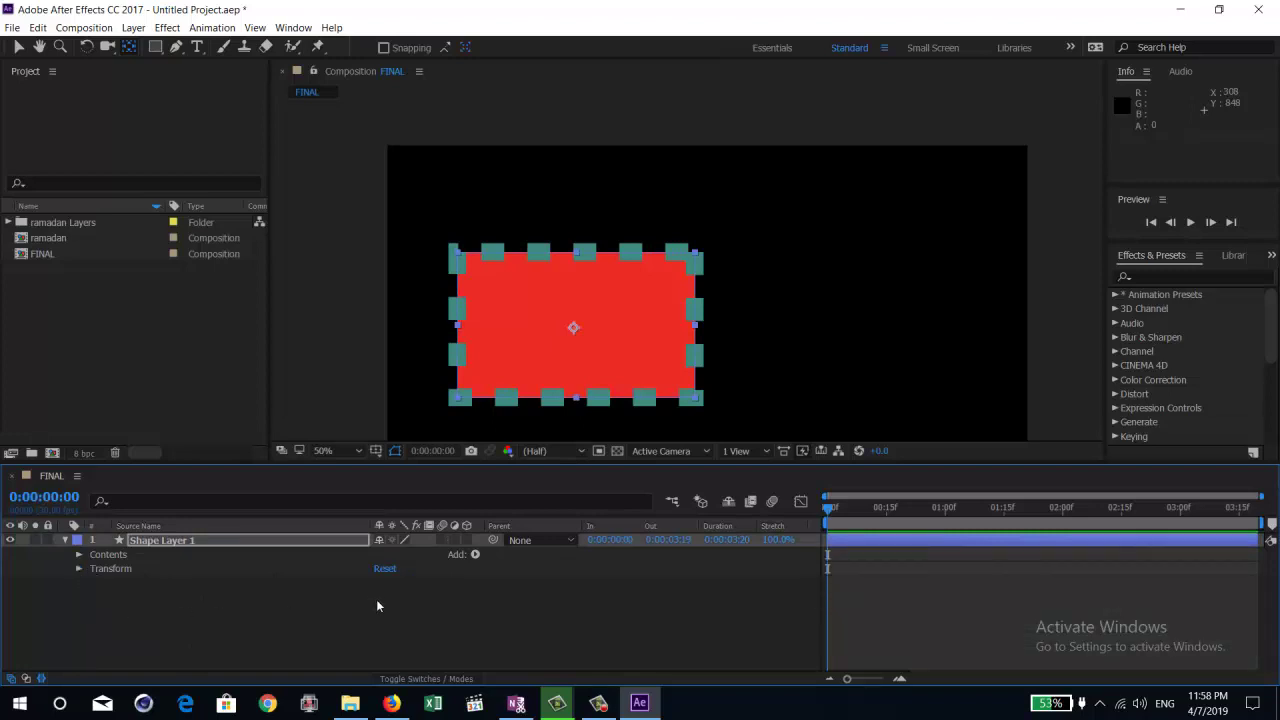
click(79, 557)
scroll(135, 610, down, 2)
scroll(170, 632, down, 2)
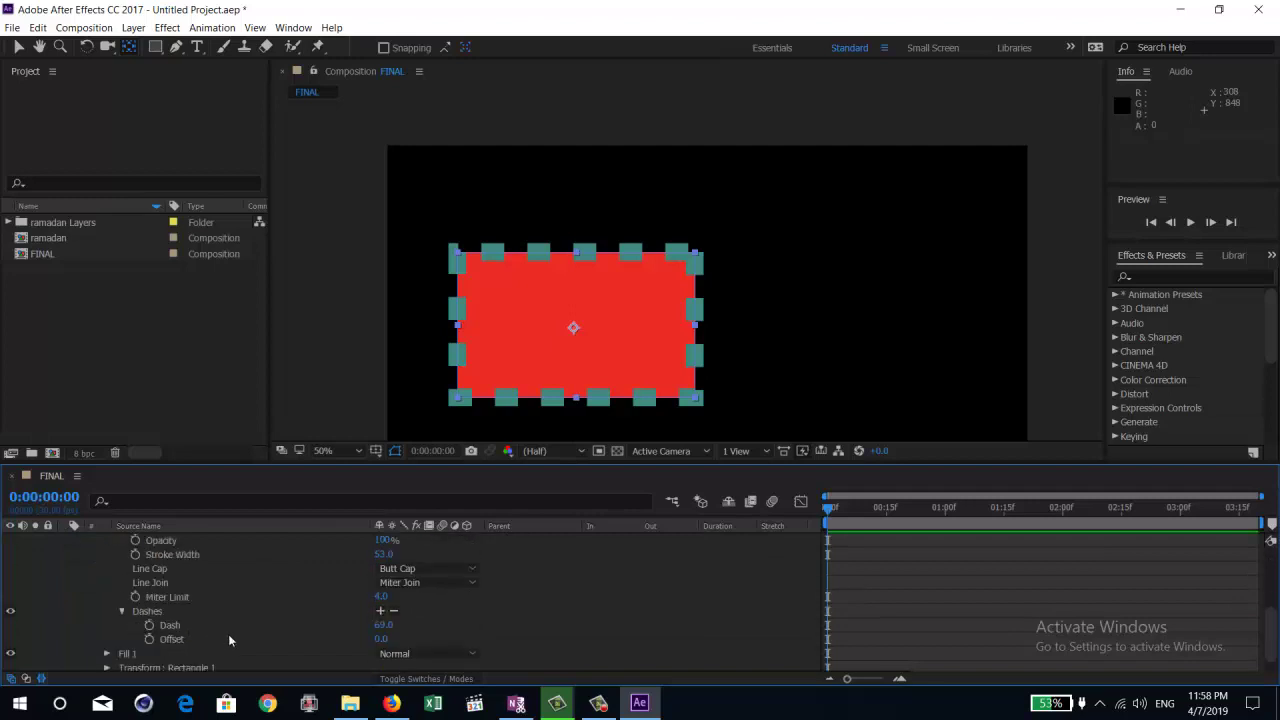
Step: Remove Dashes so the teal outline is solid again, then collapse Contents and reselect the rectangle
click(393, 610)
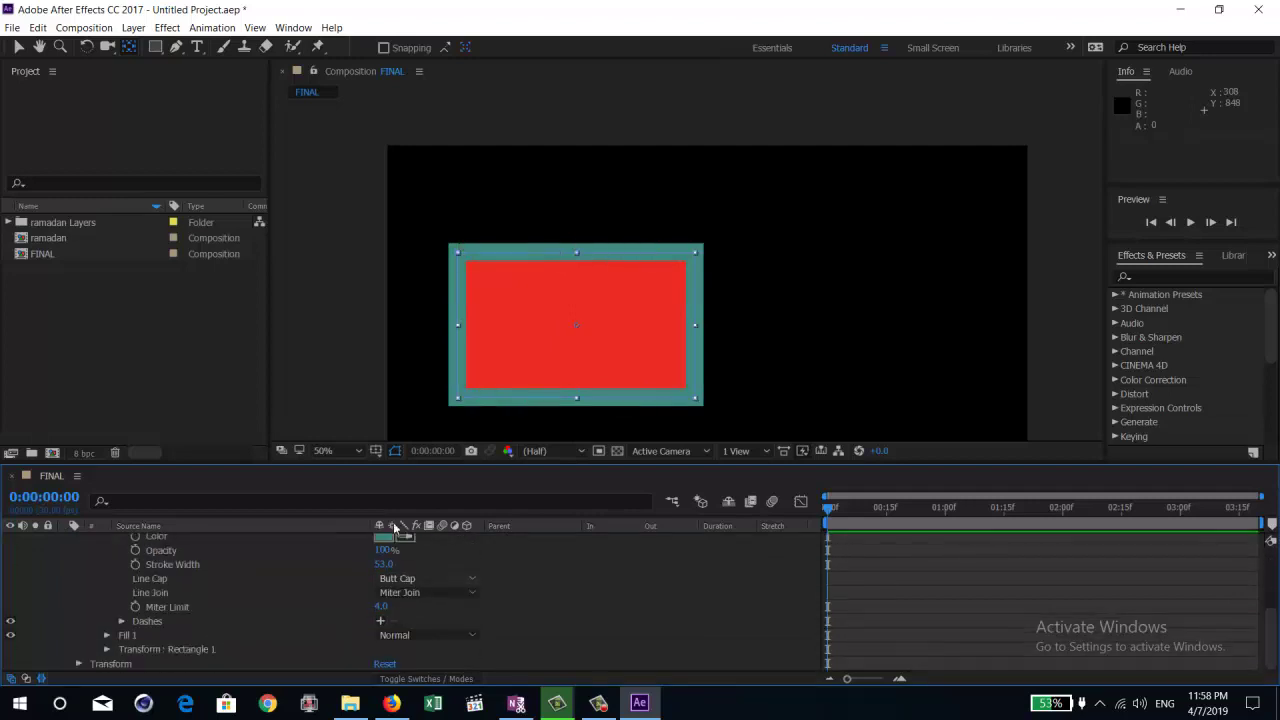
scroll(222, 595, up, 3)
scroll(70, 562, up, 1)
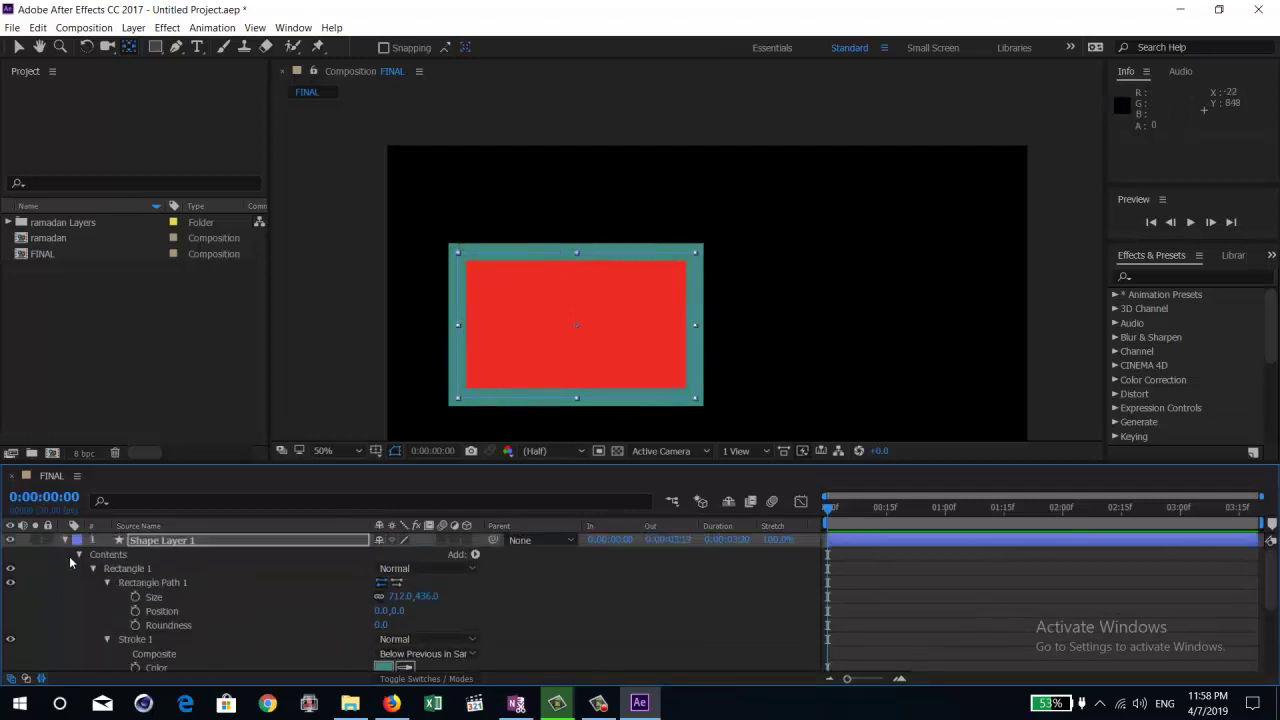
click(79, 556)
click(260, 551)
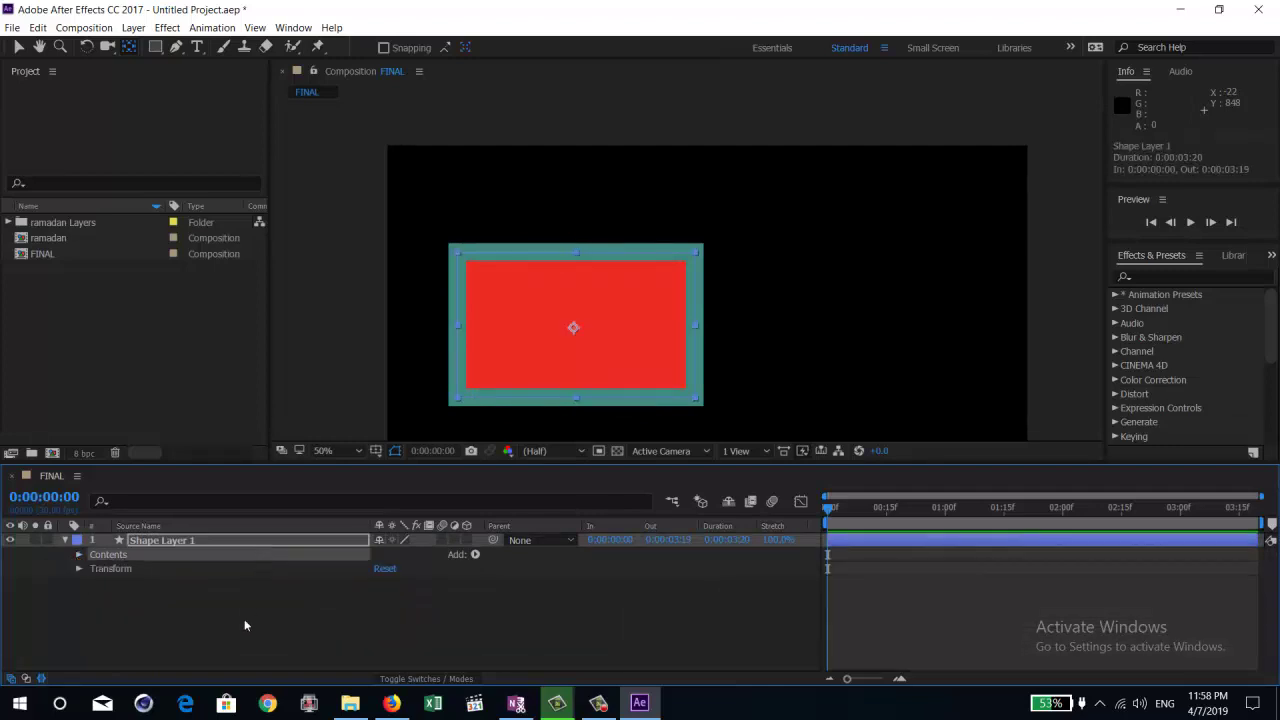
click(556, 337)
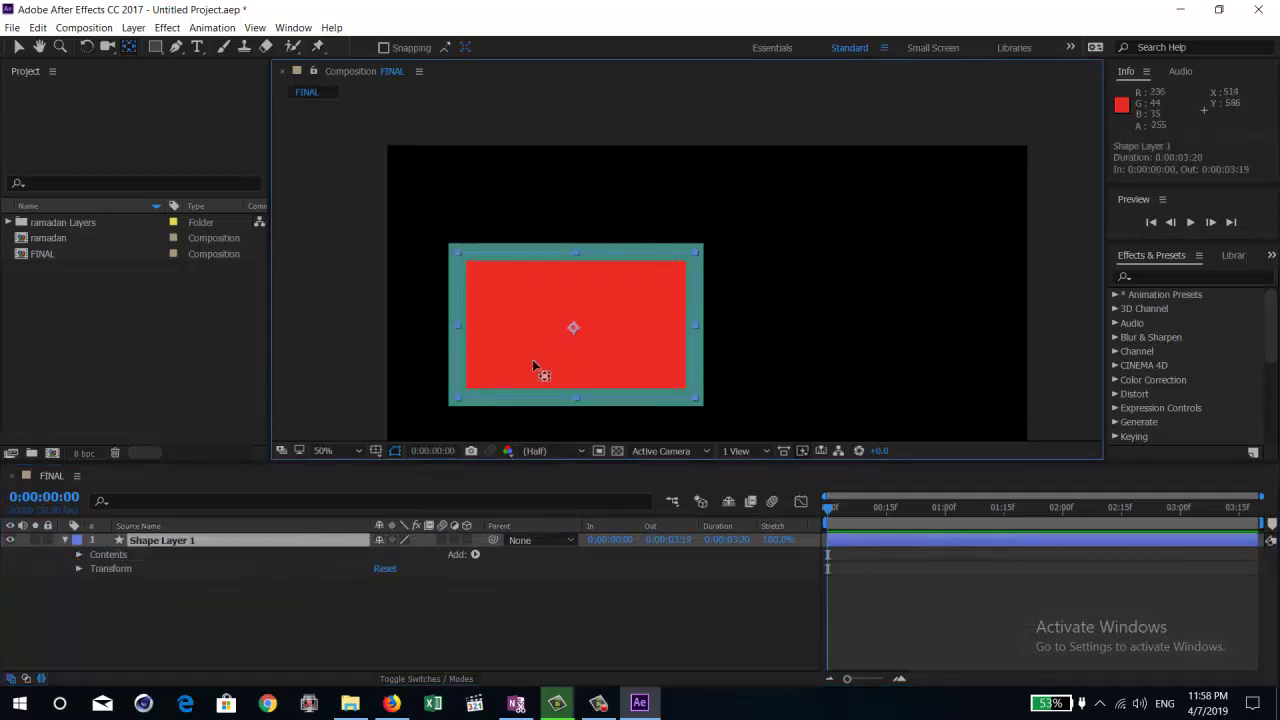
click(16, 48)
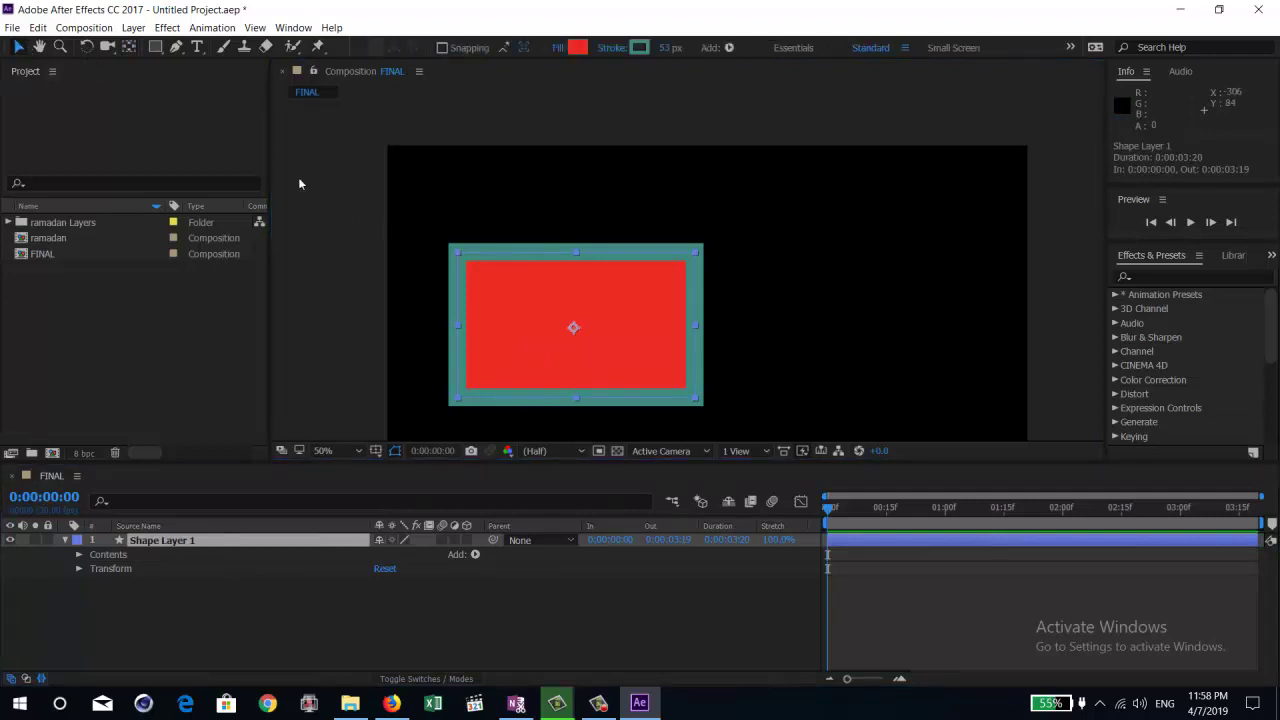
Step: Select the rectangle and set its Fill to None, removing the red fill
click(536, 305)
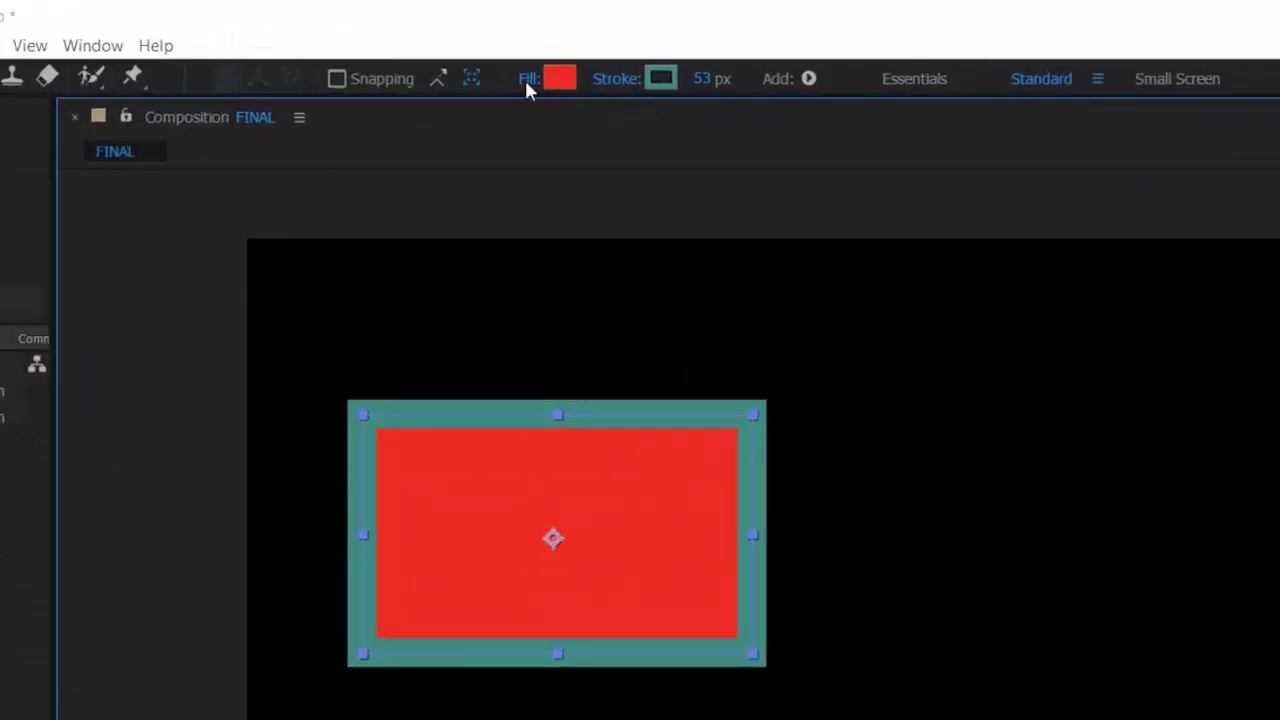
click(526, 79)
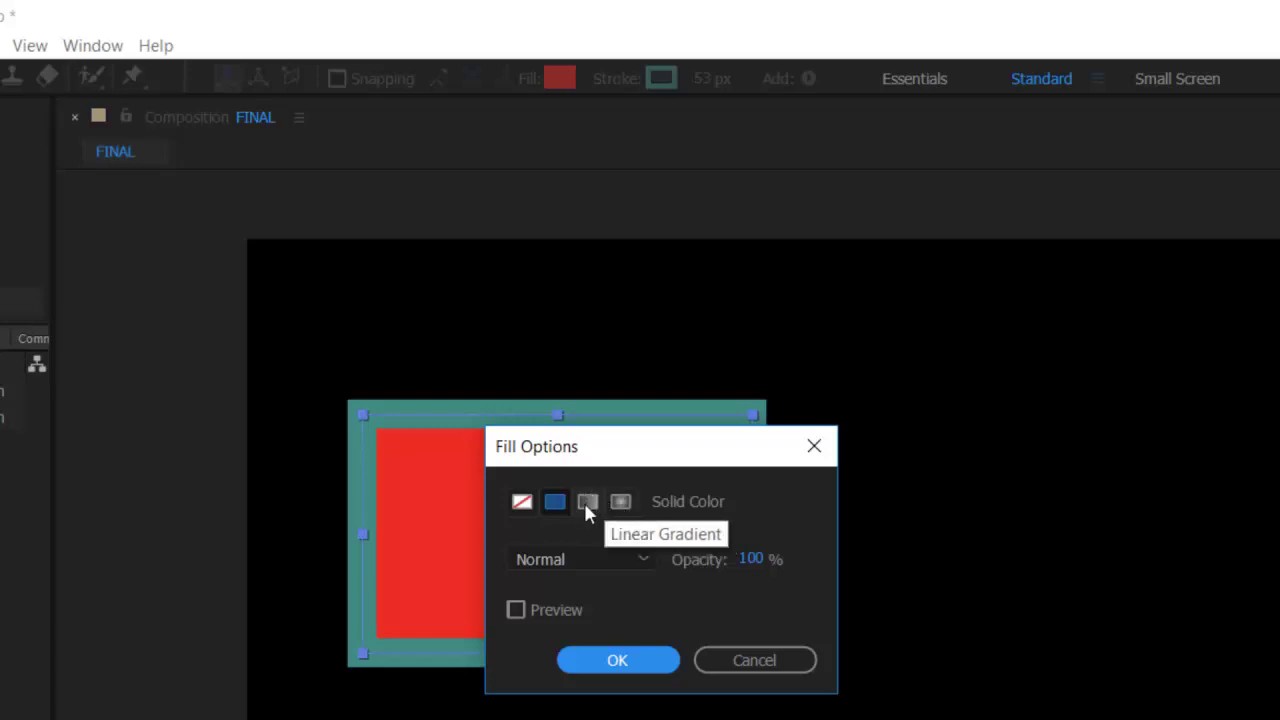
click(522, 502)
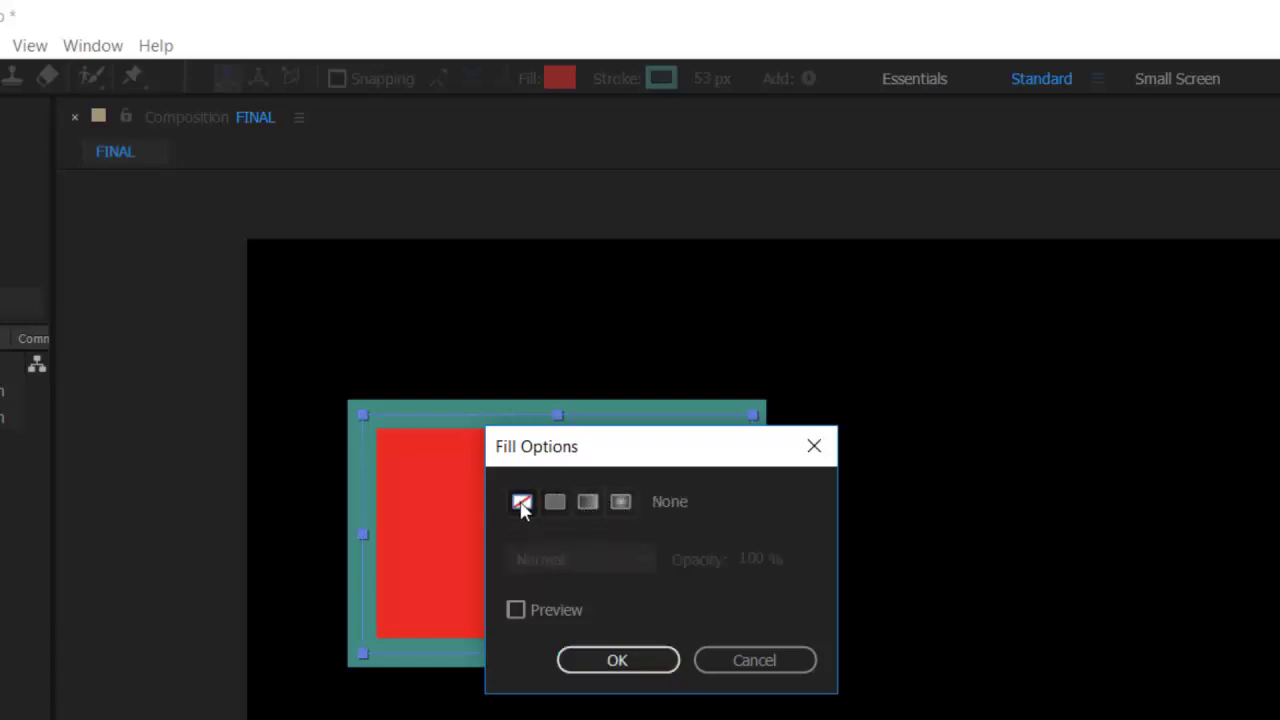
click(617, 662)
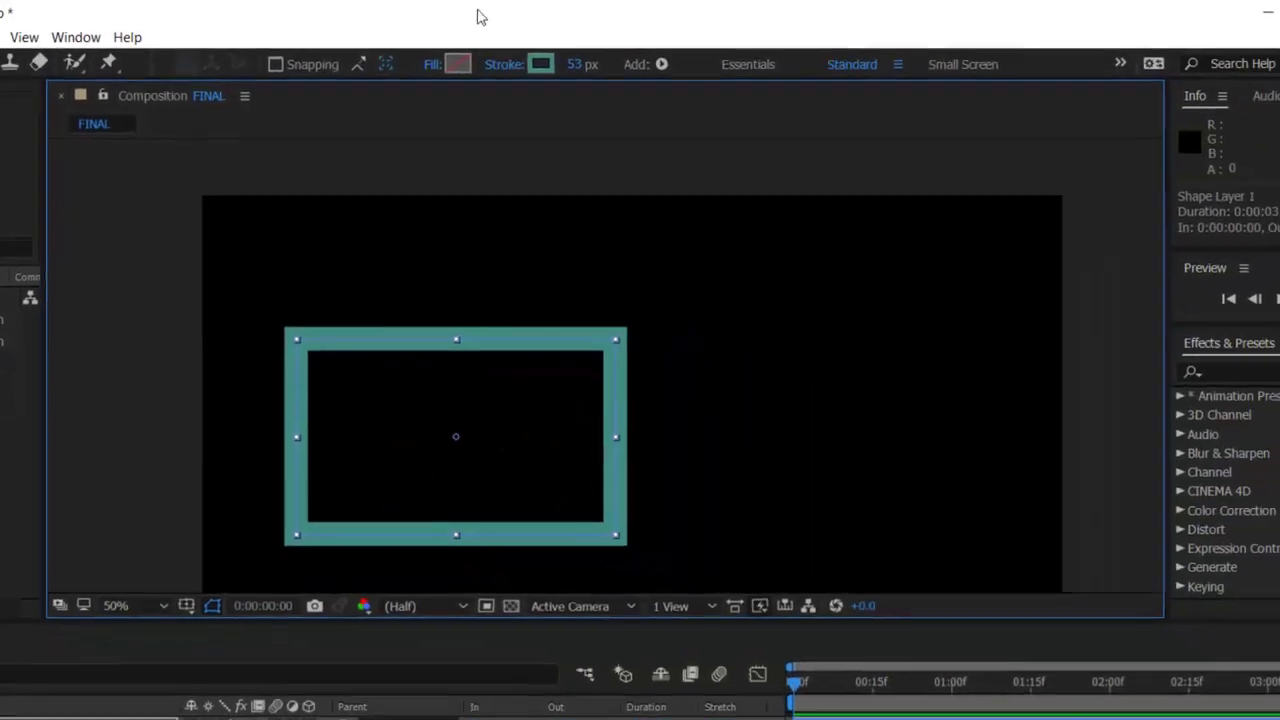
Step: Leave the stroke colour unchanged, then set the Stroke option to None
click(524, 65)
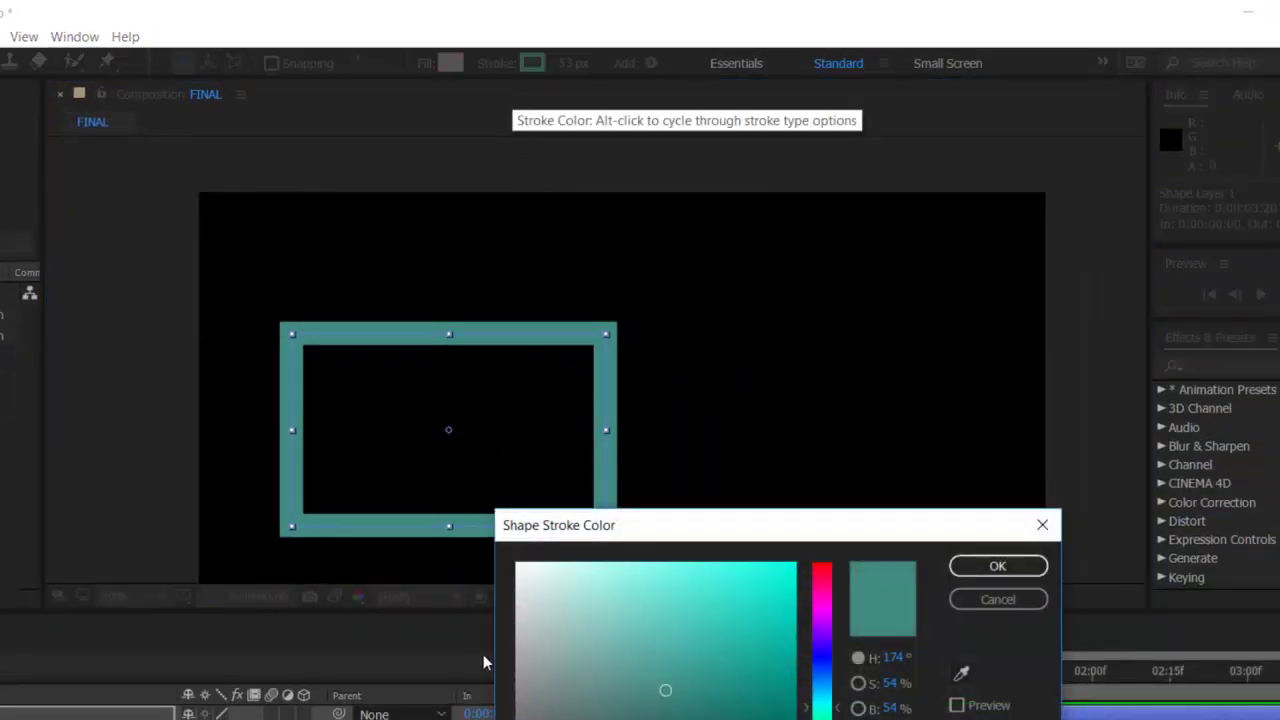
click(997, 600)
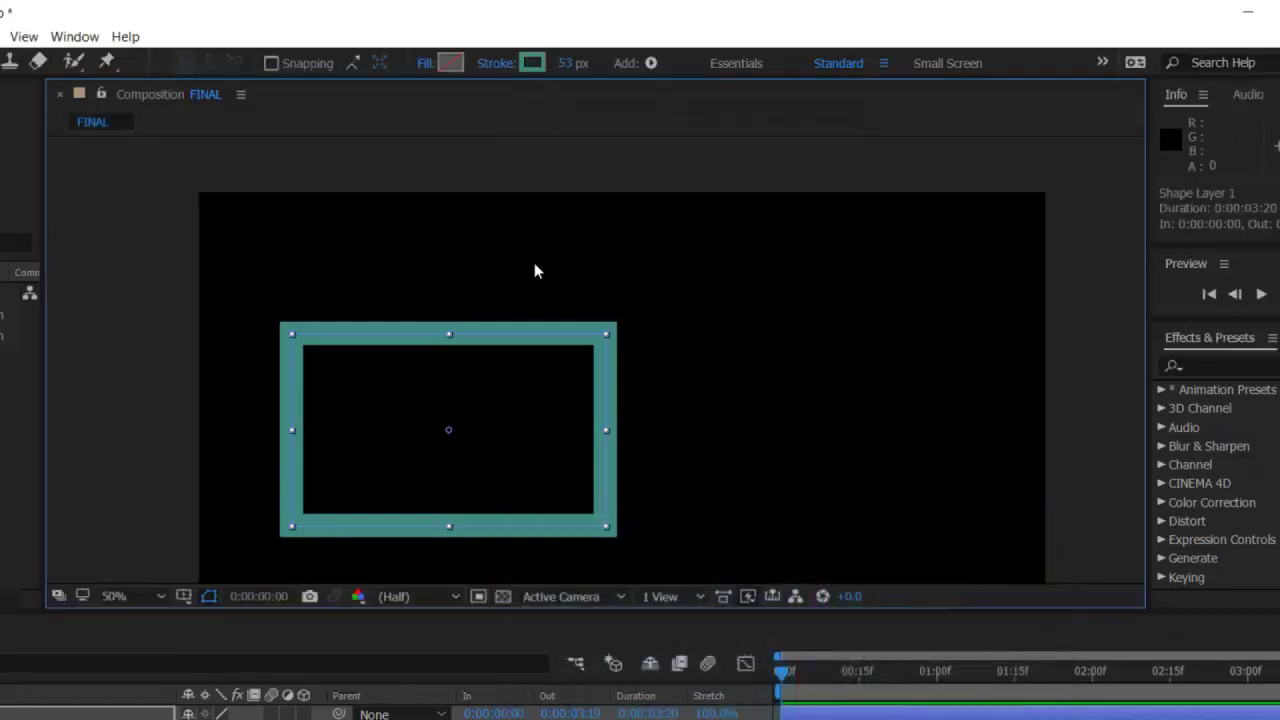
click(505, 64)
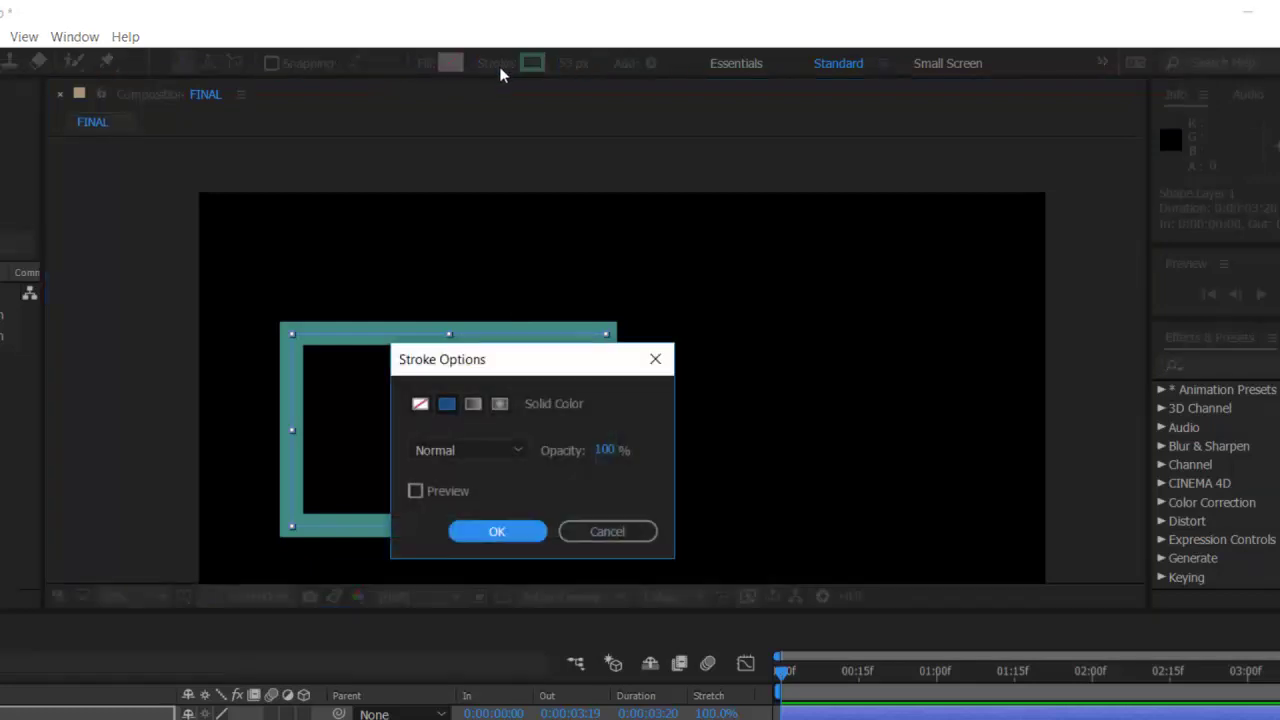
click(422, 405)
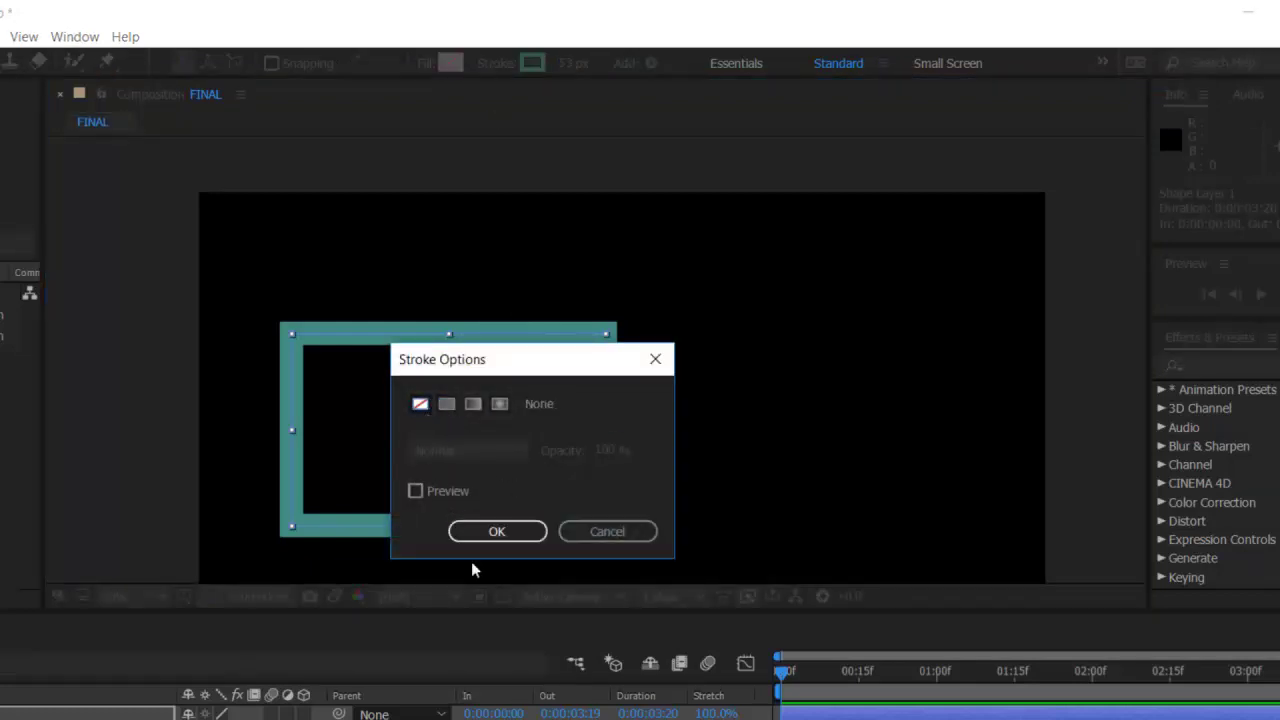
click(497, 531)
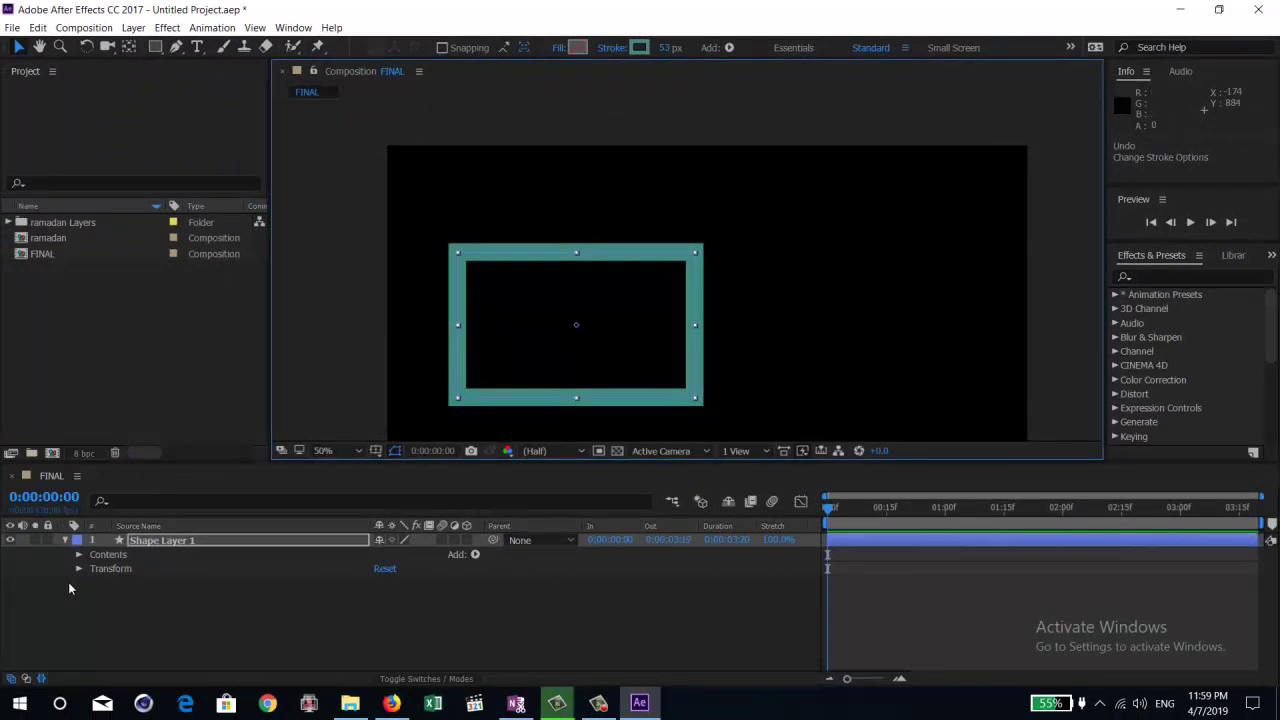
Step: Add a Trim Paths operation to Shape Layer 1's contents
click(286, 540)
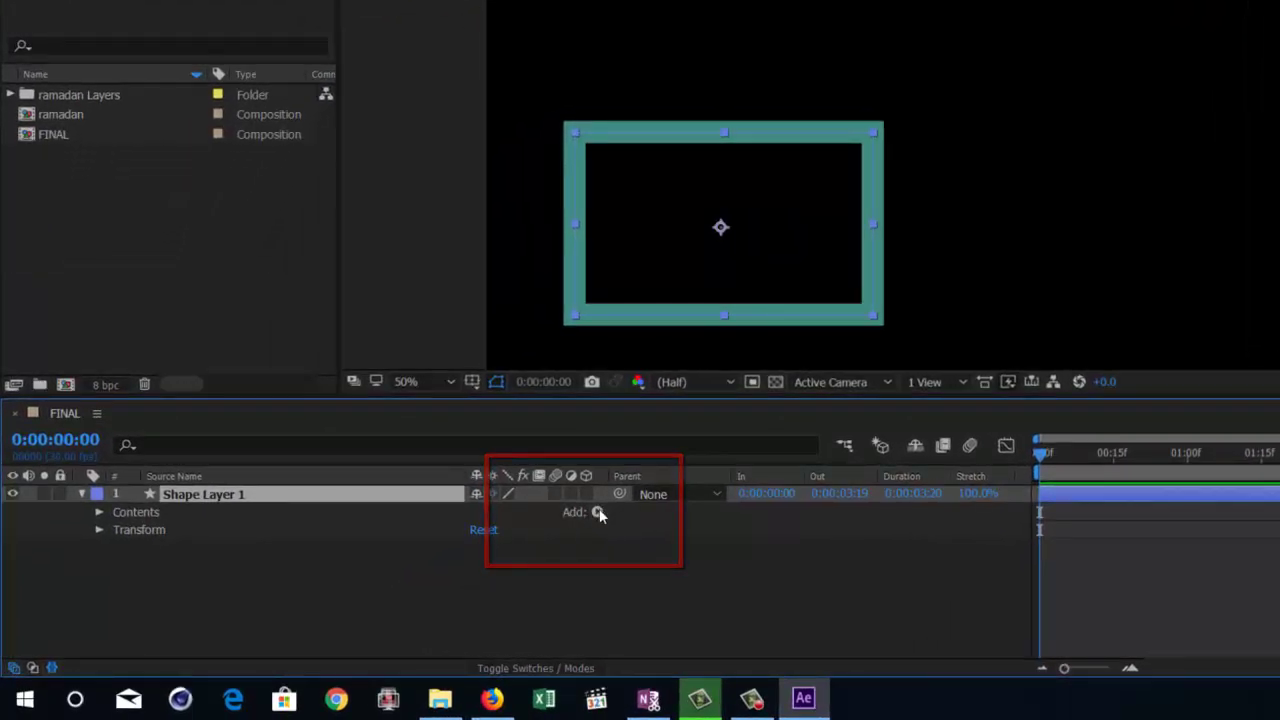
click(597, 512)
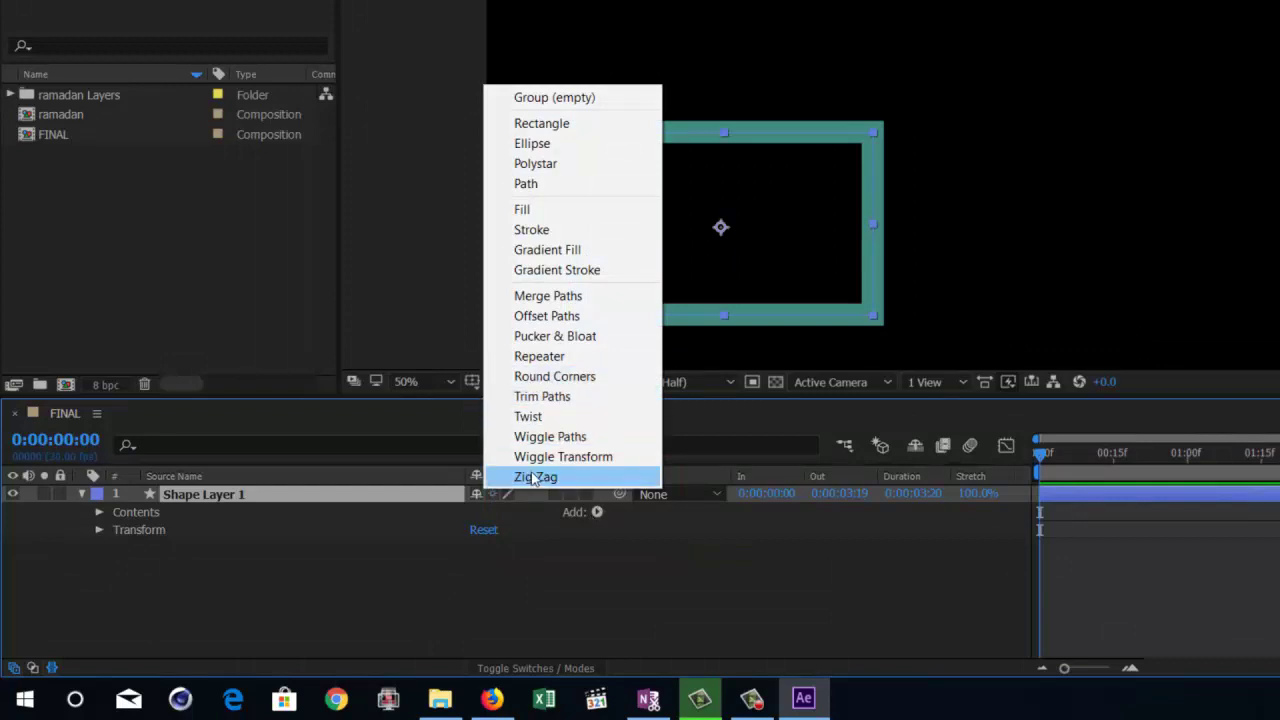
click(542, 397)
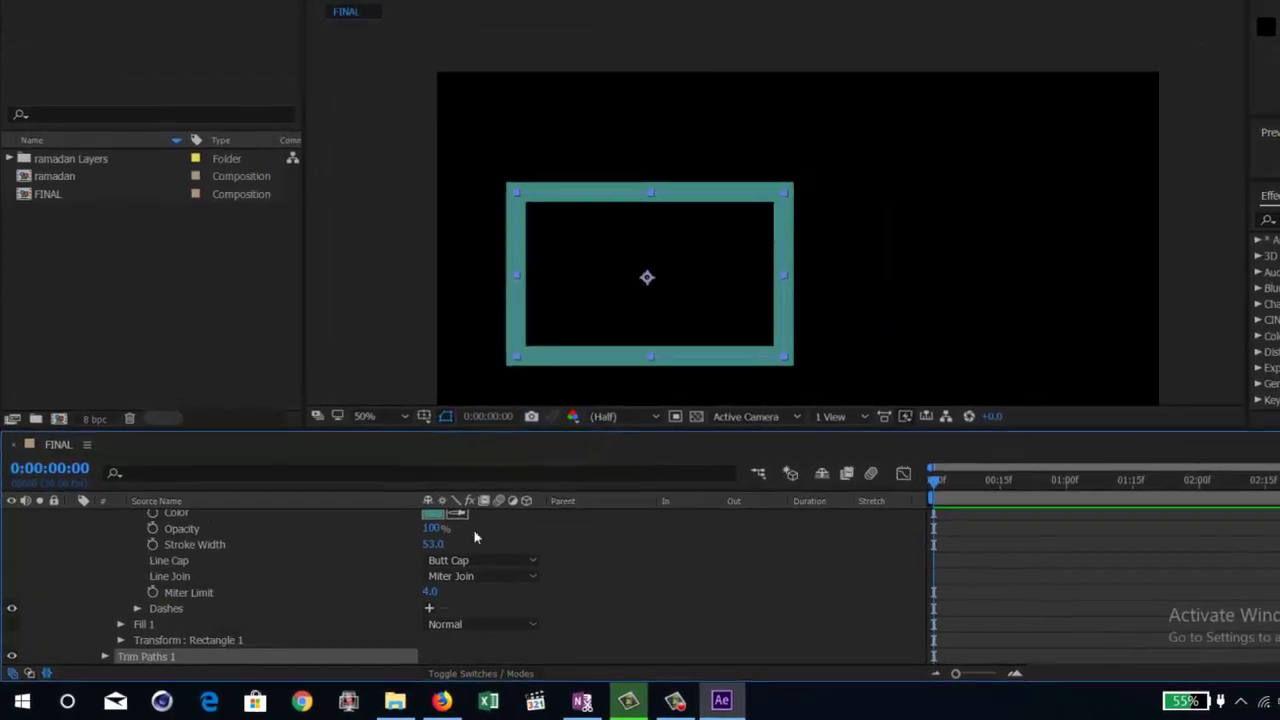
scroll(200, 628, down, 1)
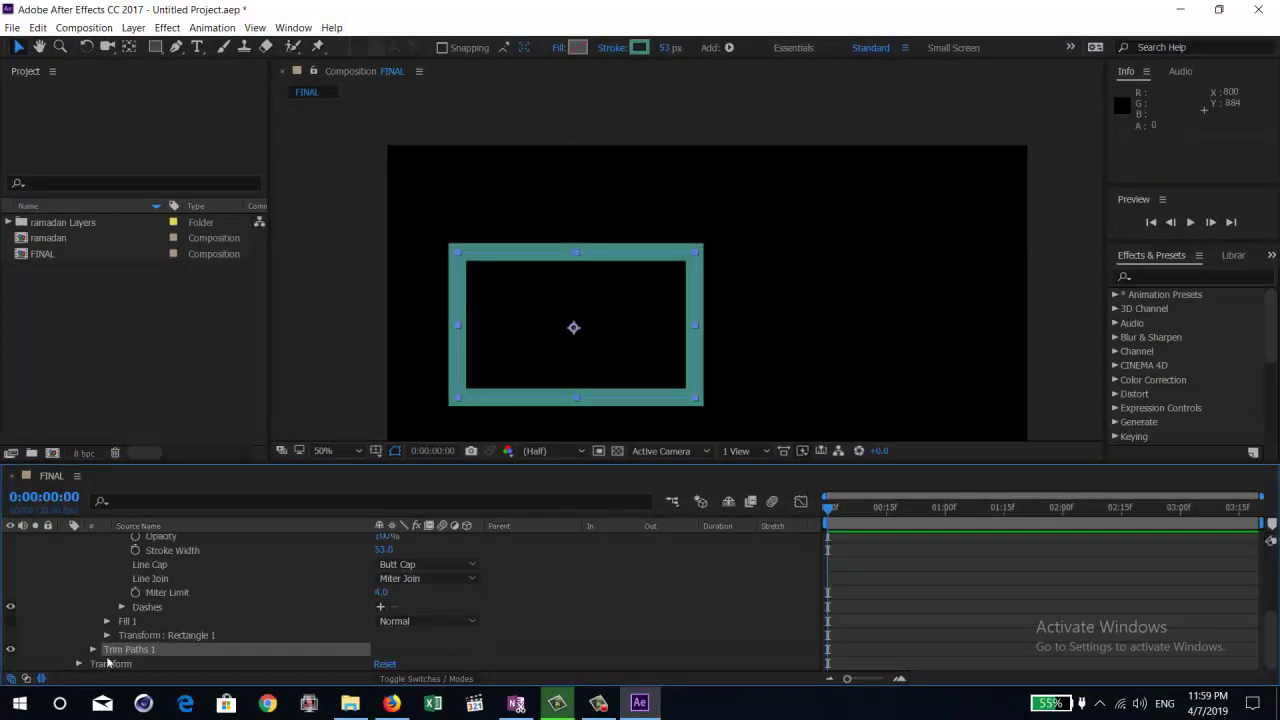
scroll(100, 636, up, 5)
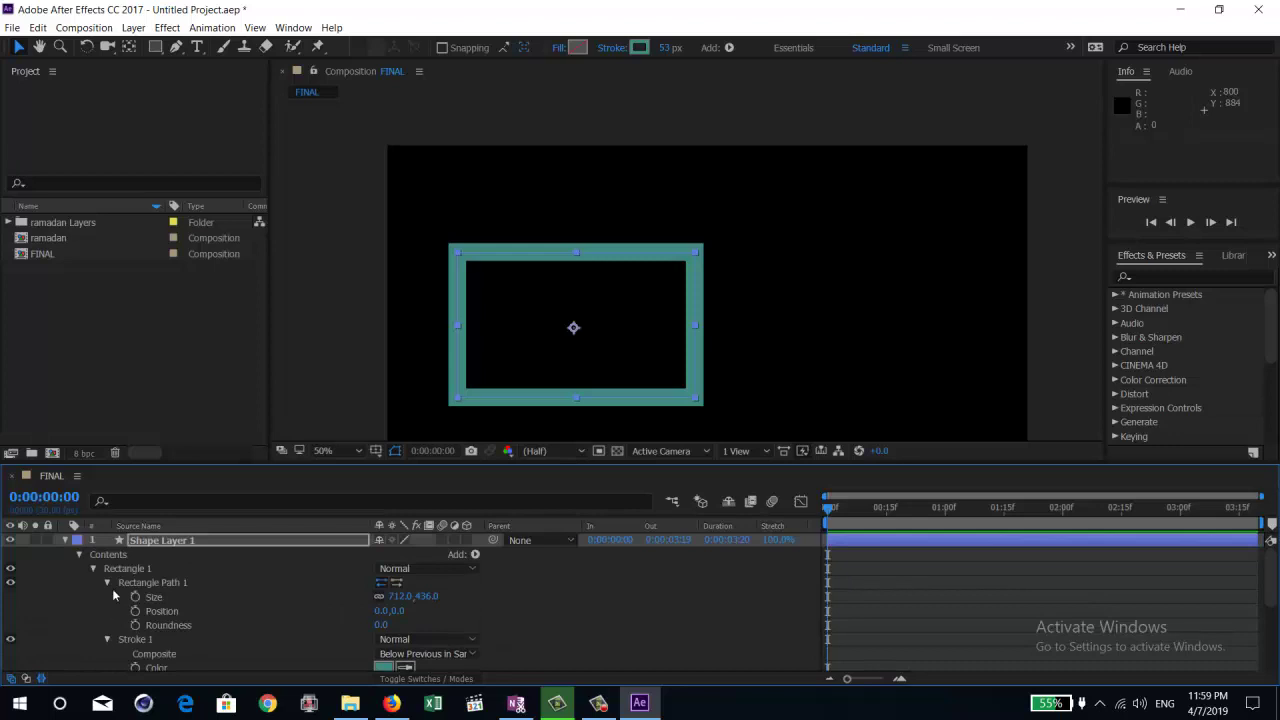
Step: Expand Trim Paths 1 and lower its End from 100% to about 89%
click(78, 541)
click(80, 554)
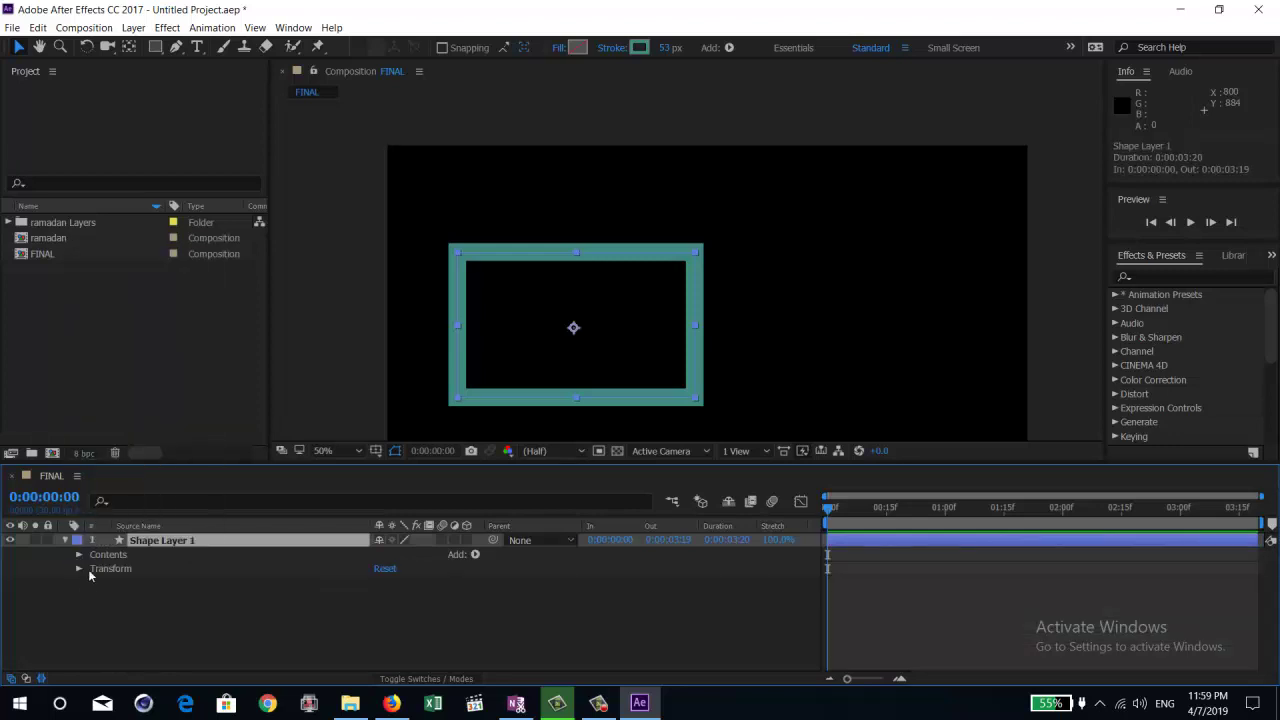
click(79, 554)
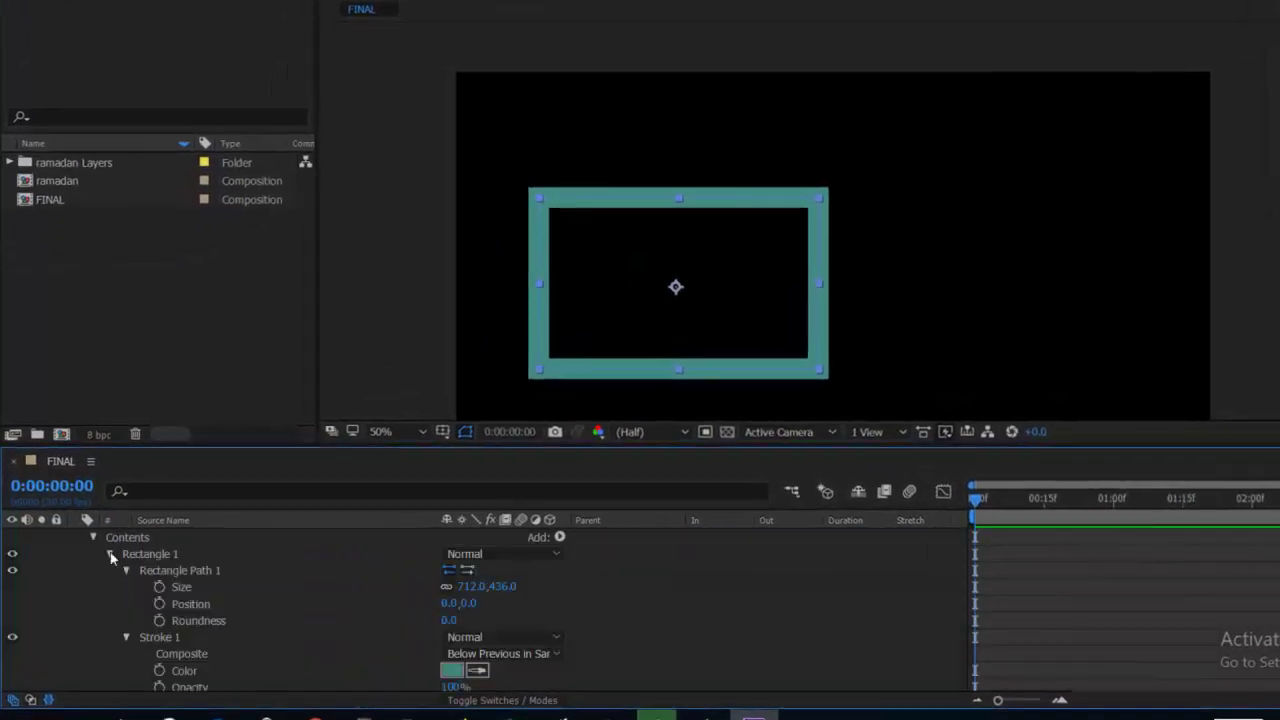
click(111, 553)
click(147, 588)
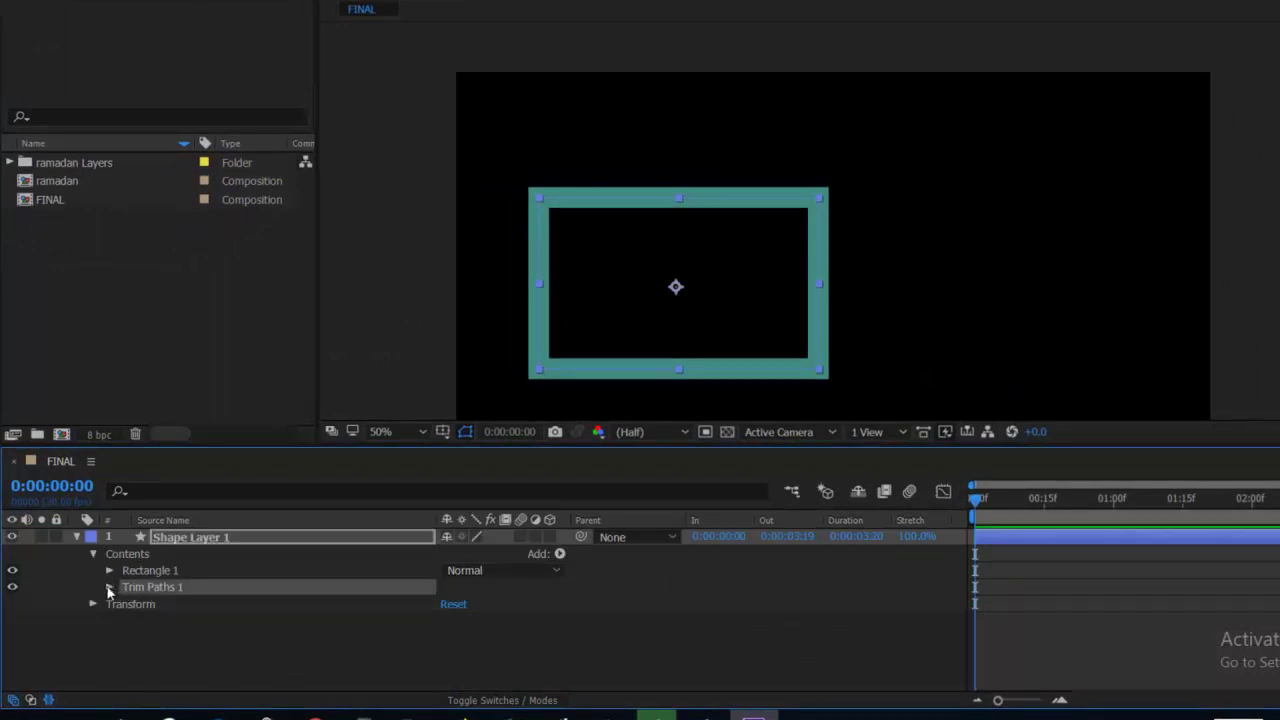
click(110, 587)
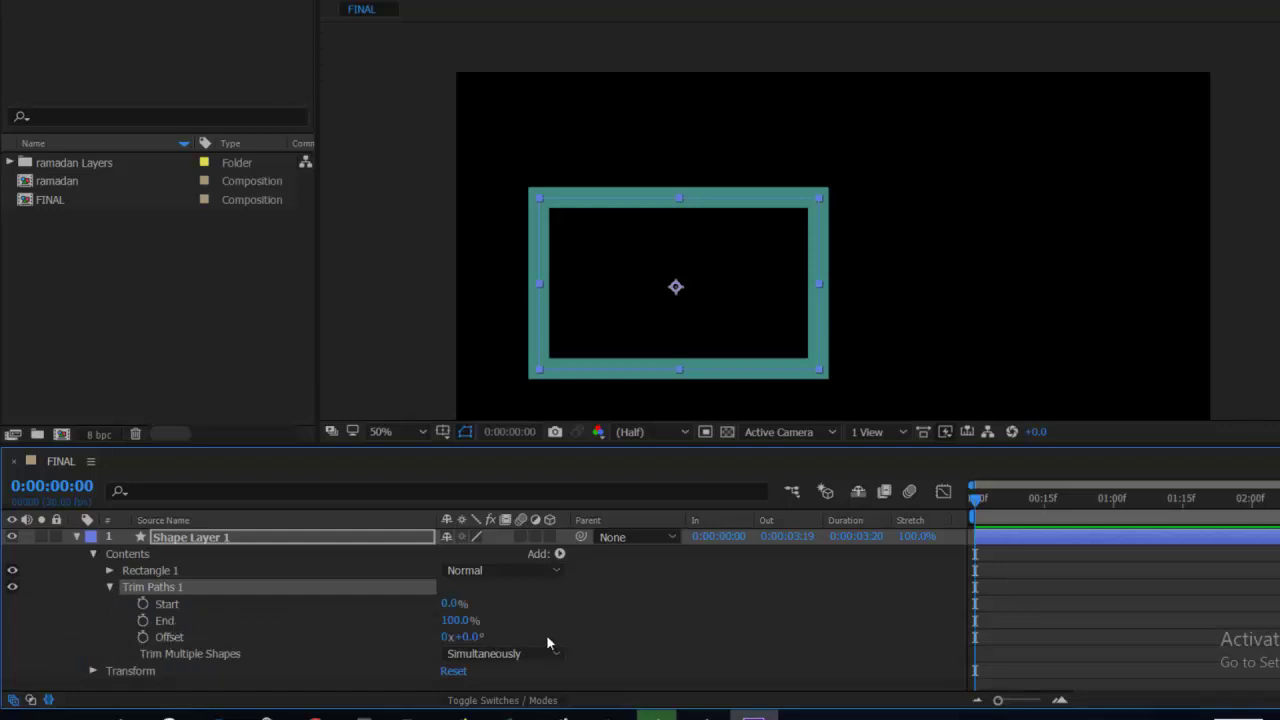
click(463, 627)
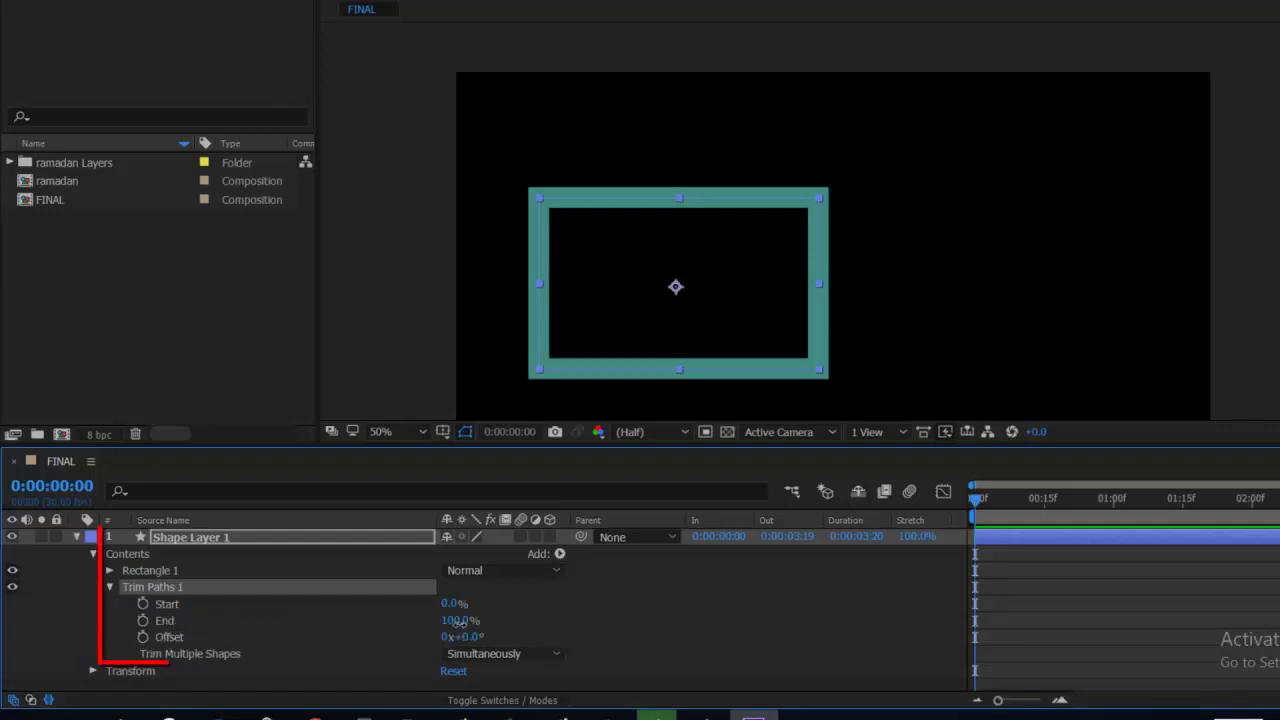
click(380, 626)
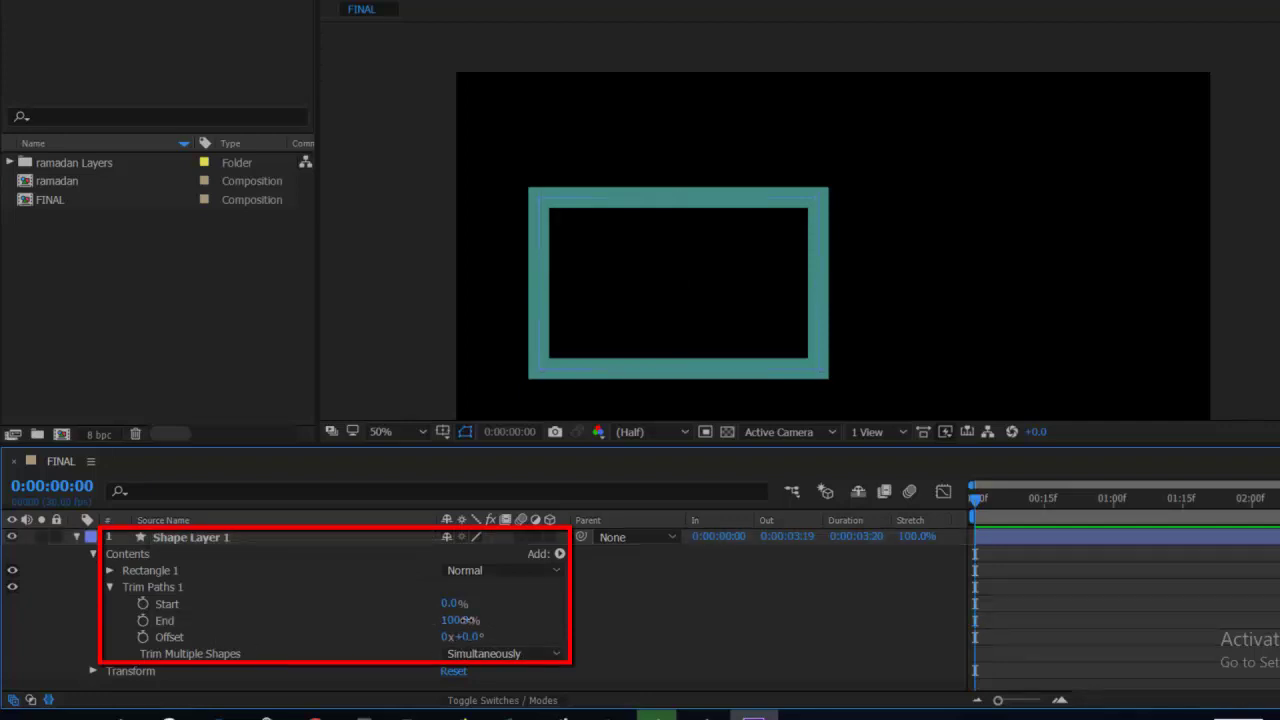
drag(460, 621, 337, 628)
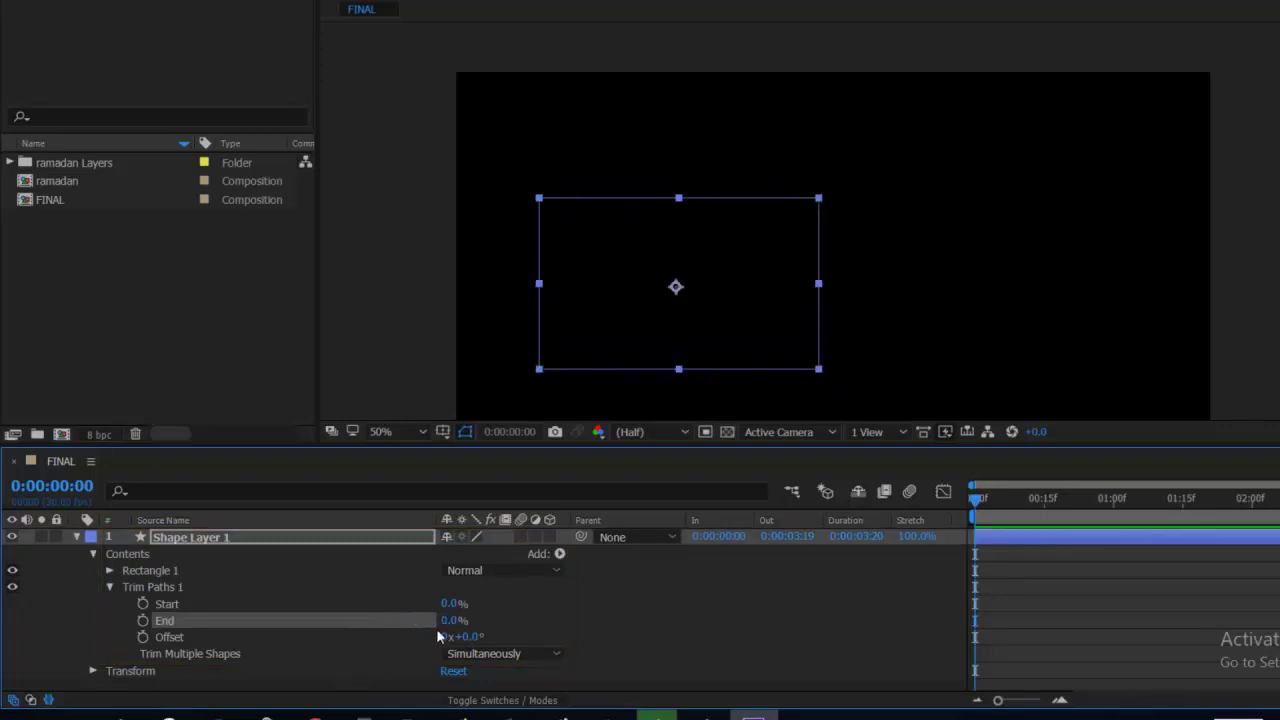
Step: Keyframe Trim Paths End from 0% at frame 0 to 100% at 1:09
click(140, 619)
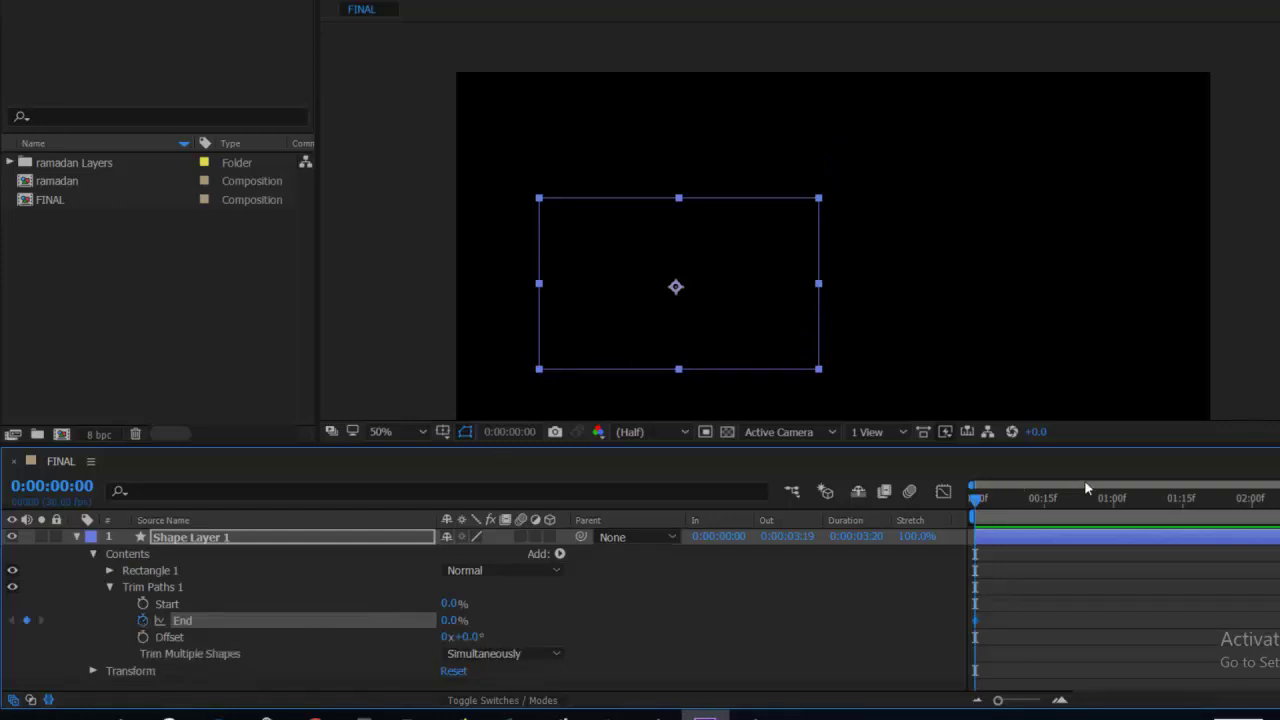
drag(1040, 498, 1071, 498)
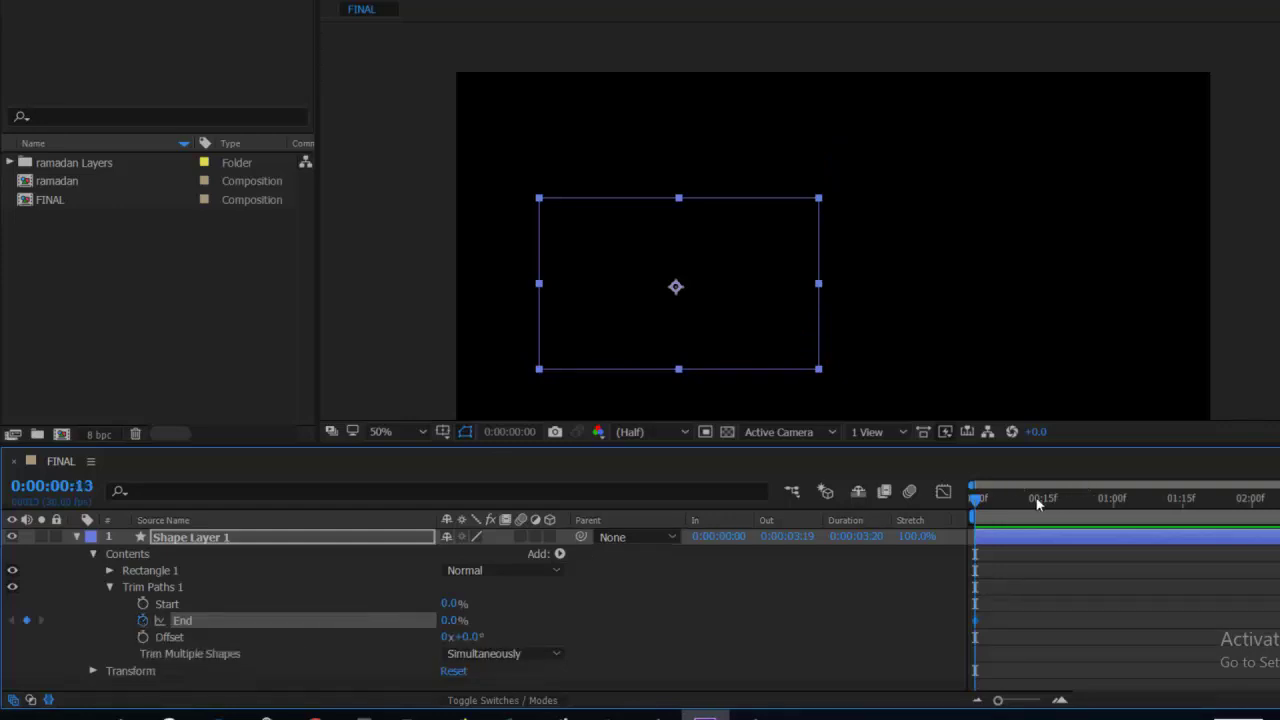
click(1154, 498)
drag(453, 620, 770, 637)
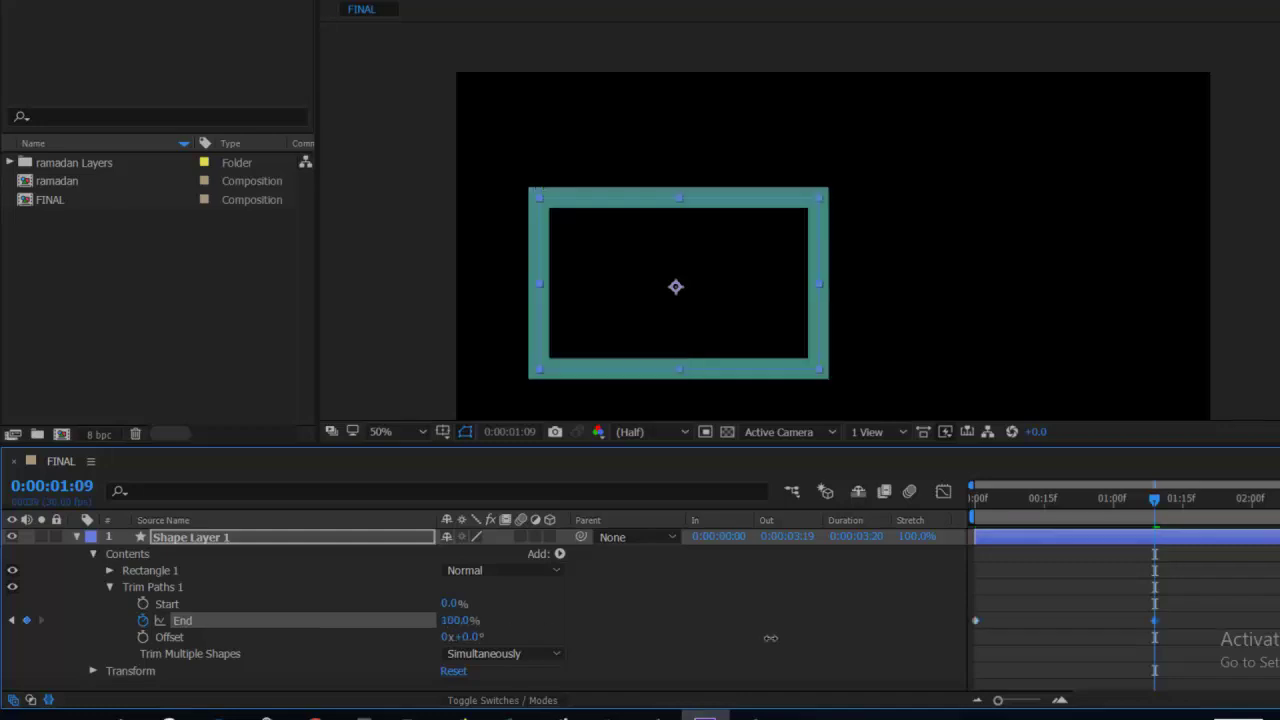
Step: Preview the stroke drawing on from the start and check the partial stroke at frame 28
key(Home)
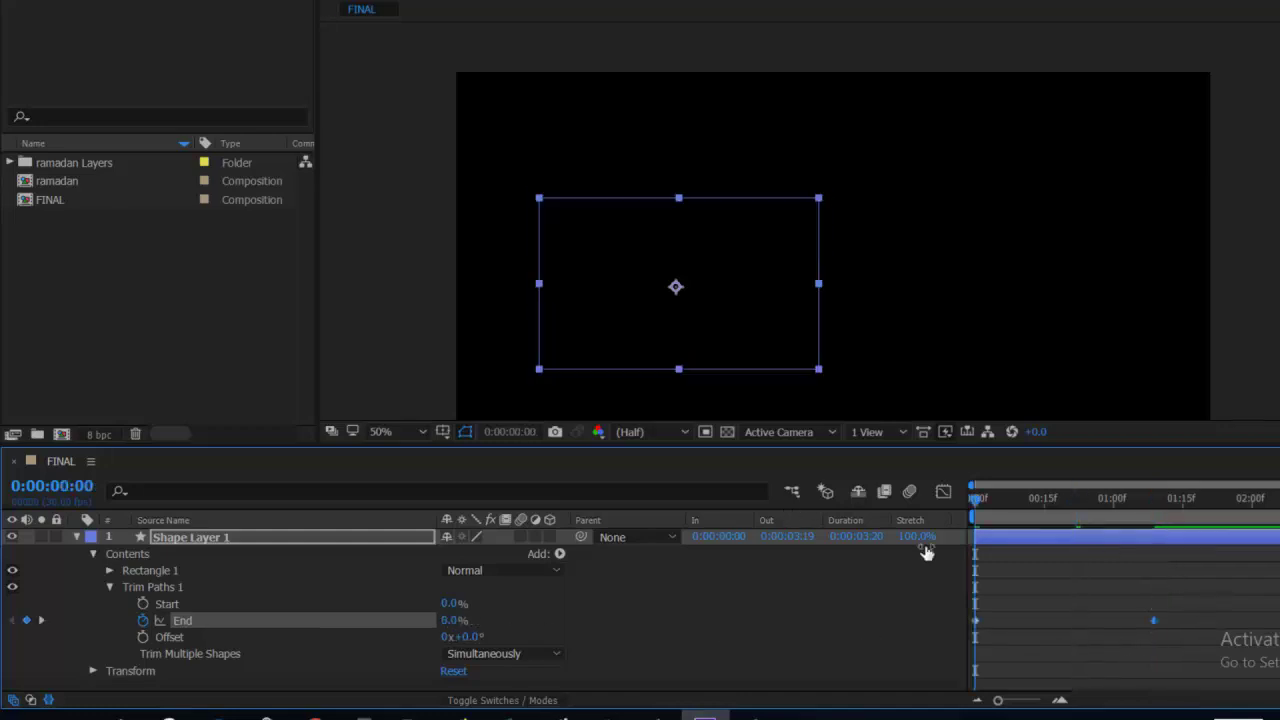
key(space)
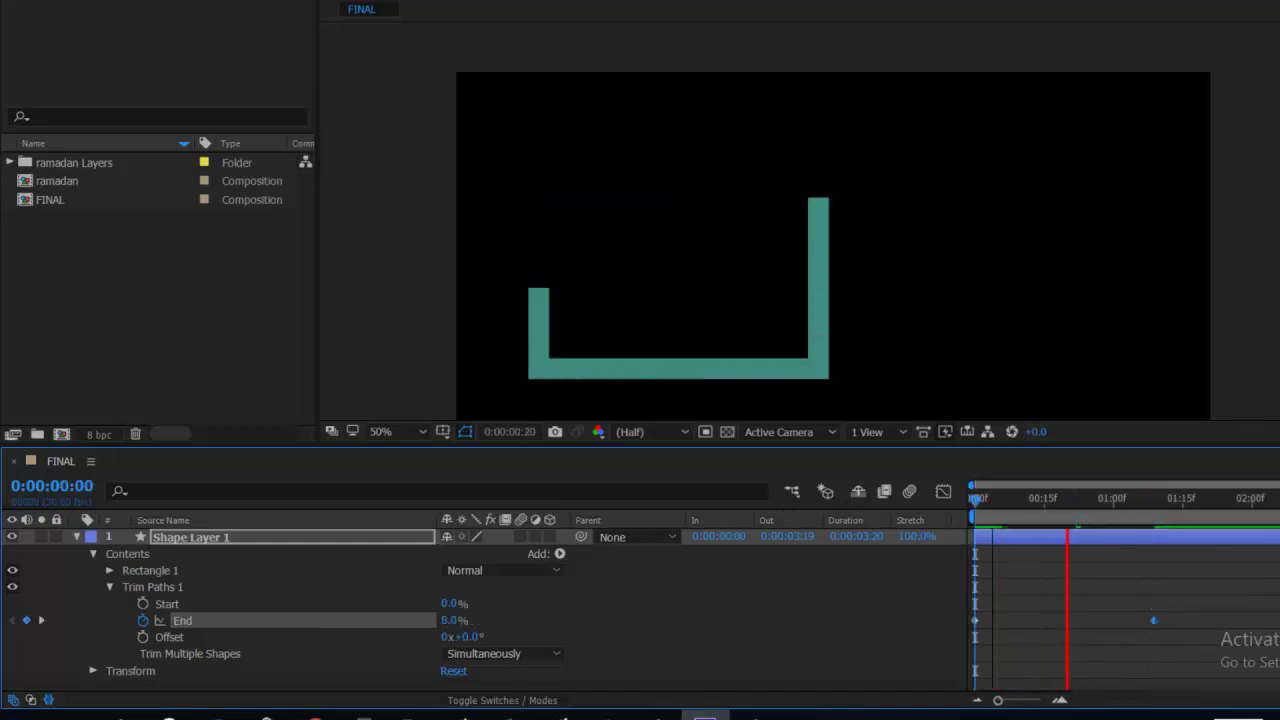
key(space)
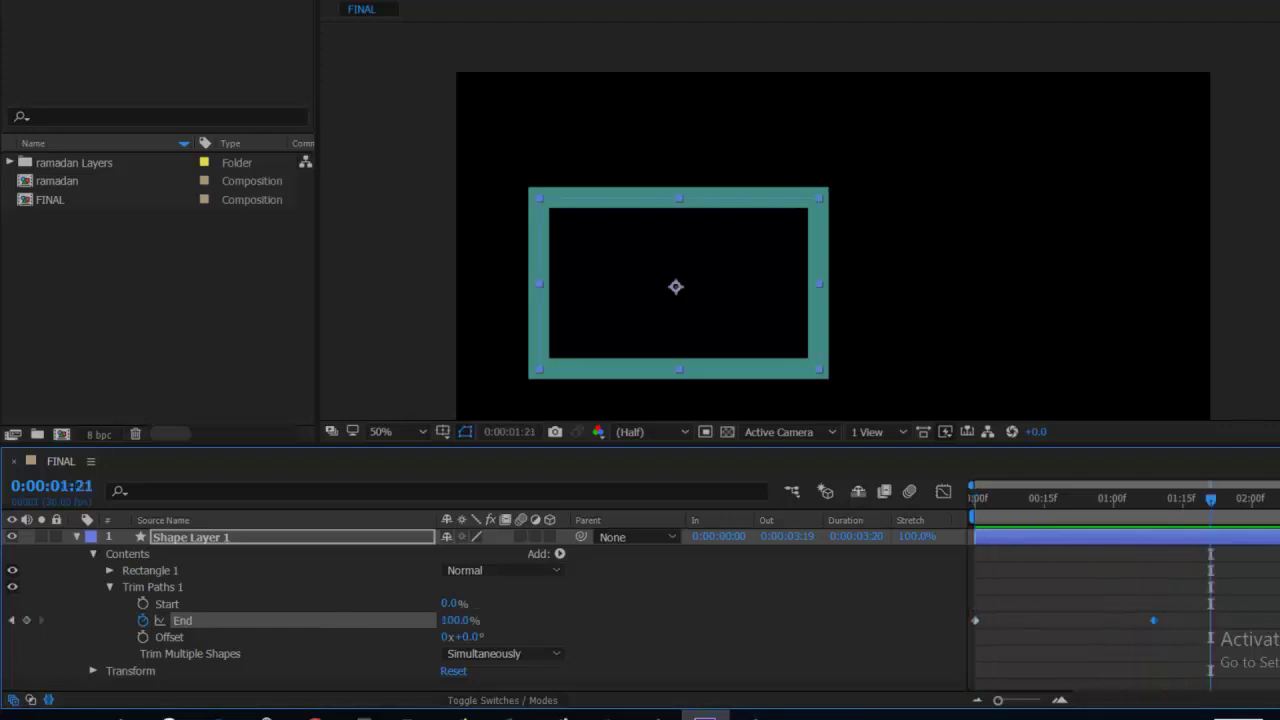
drag(1138, 518, 1105, 516)
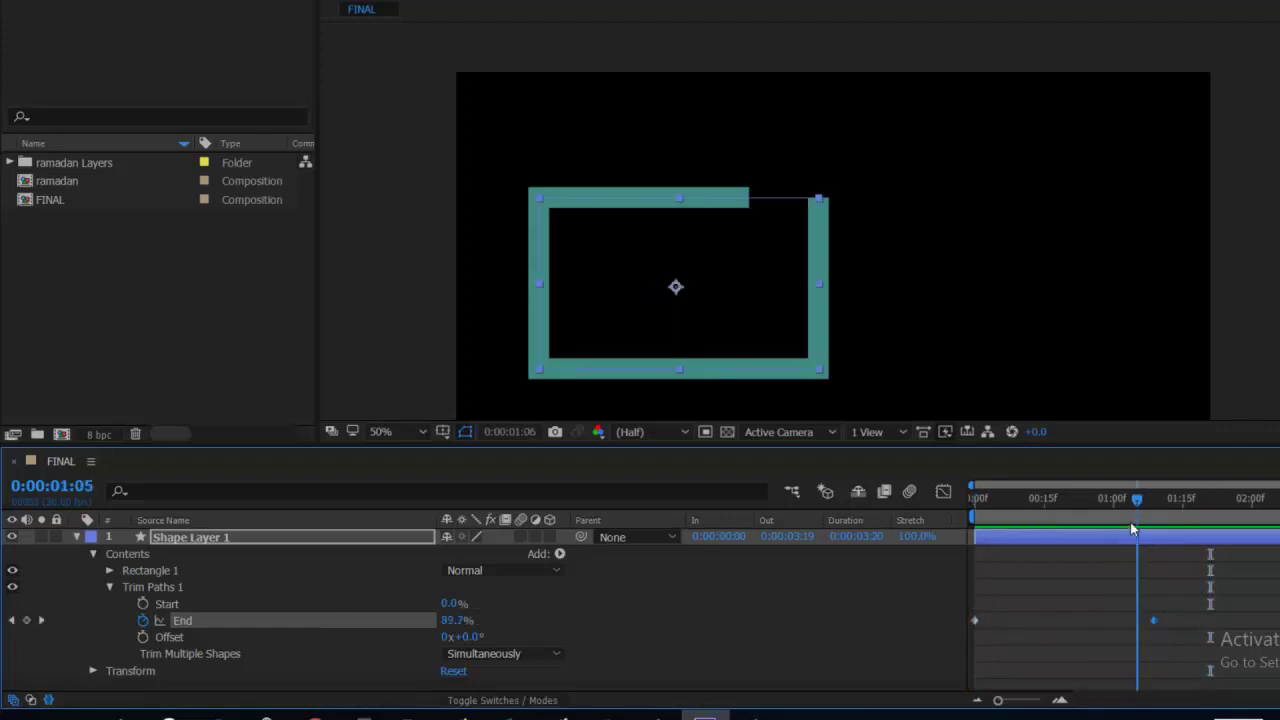
key(period)
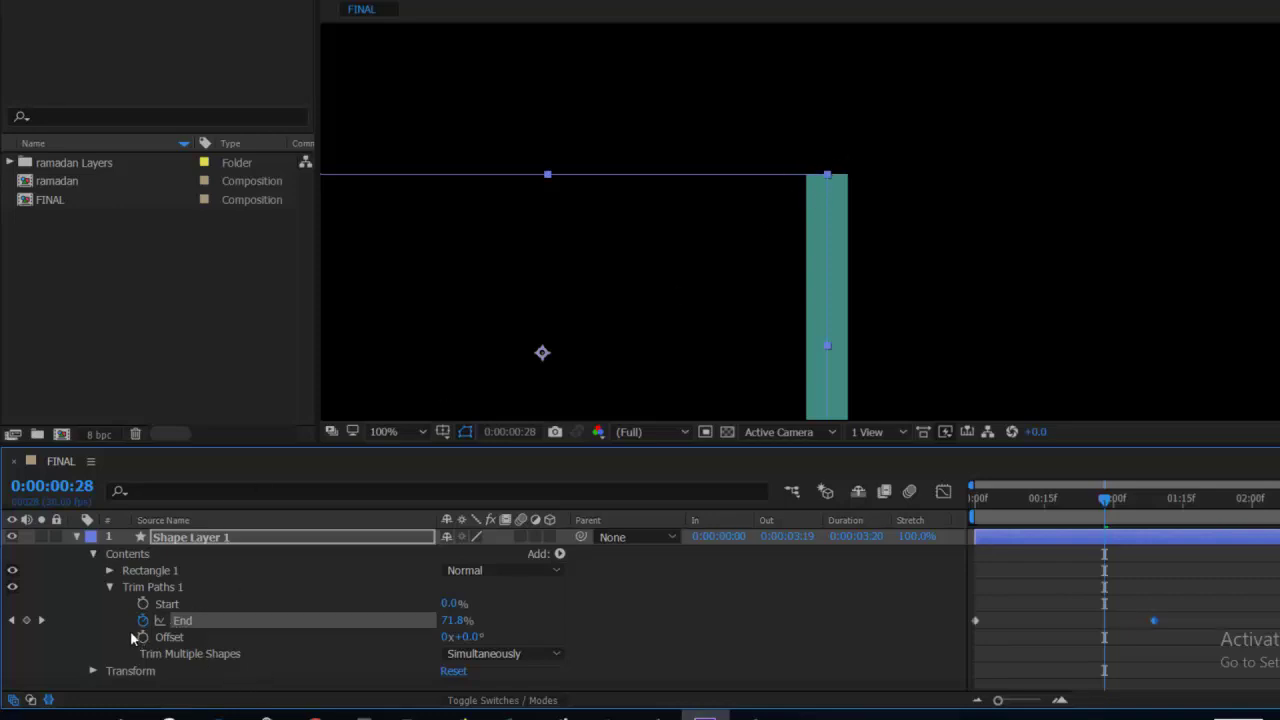
Step: Set Rectangle 1's Stroke 1 to Round Cap and Round Join
click(109, 571)
scroll(108, 575, down, 1)
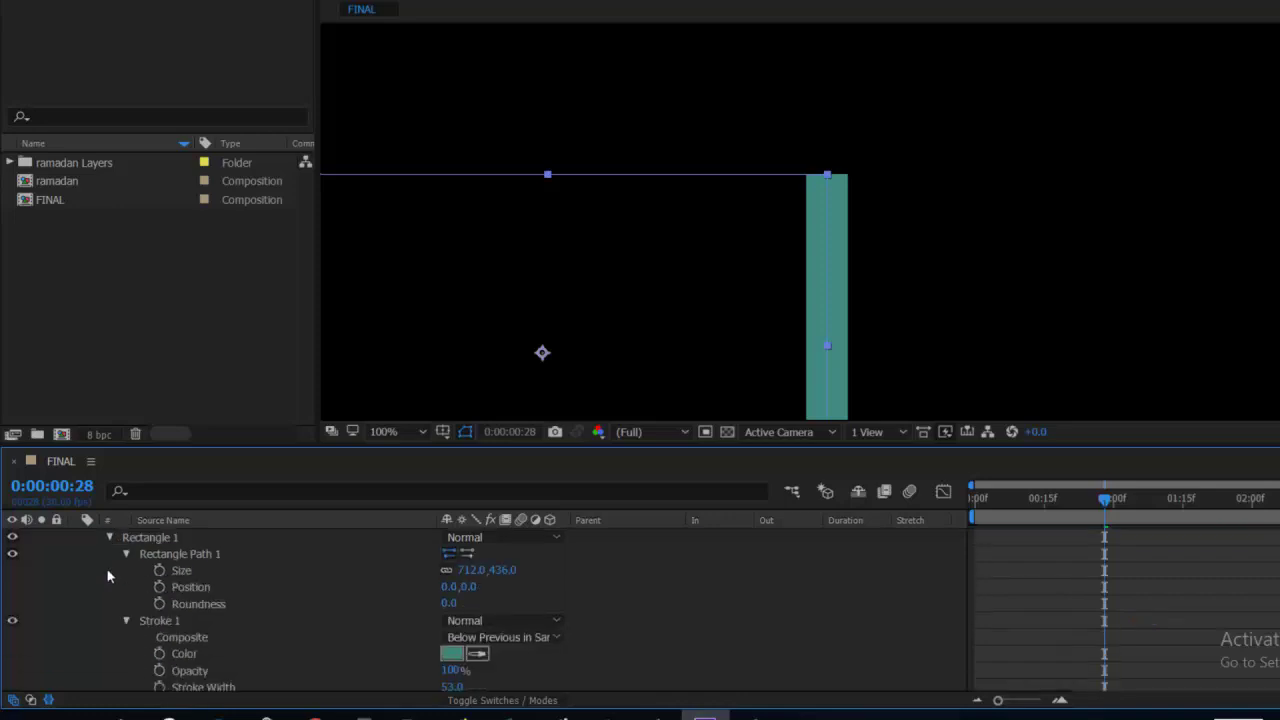
click(155, 621)
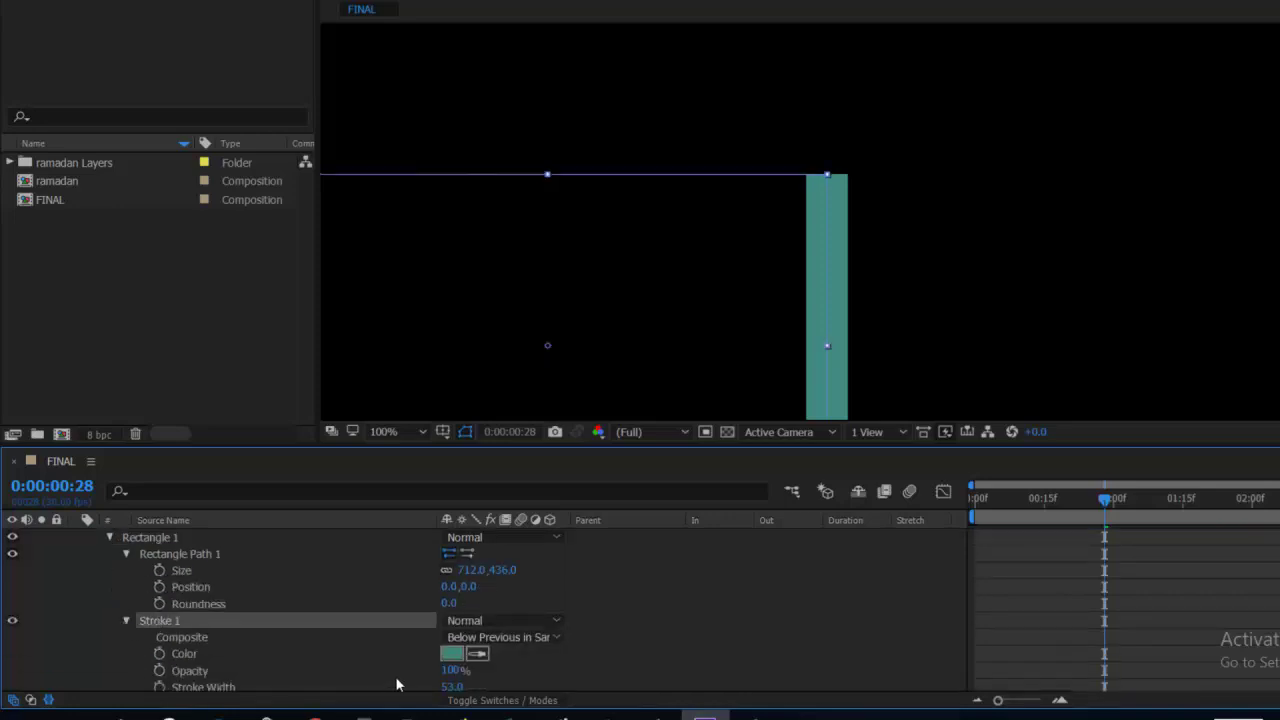
scroll(396, 683, down, 1)
scroll(411, 648, down, 1)
scroll(404, 651, up, 1)
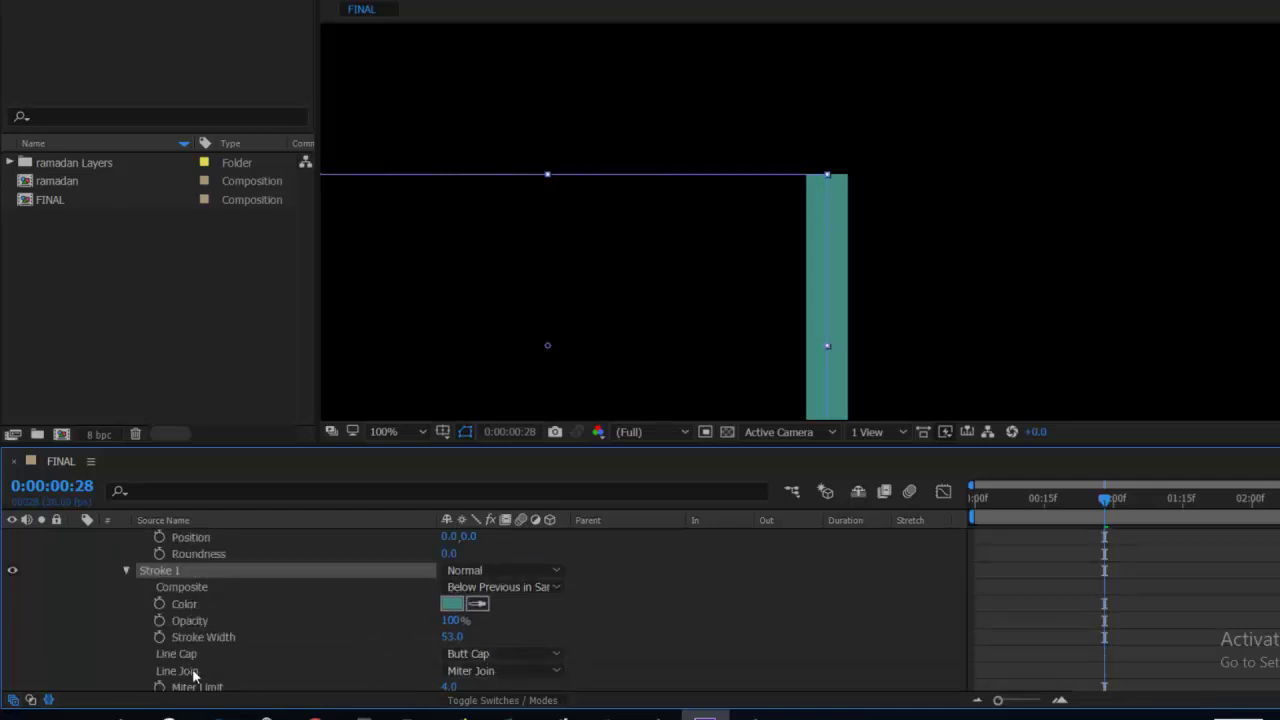
click(496, 654)
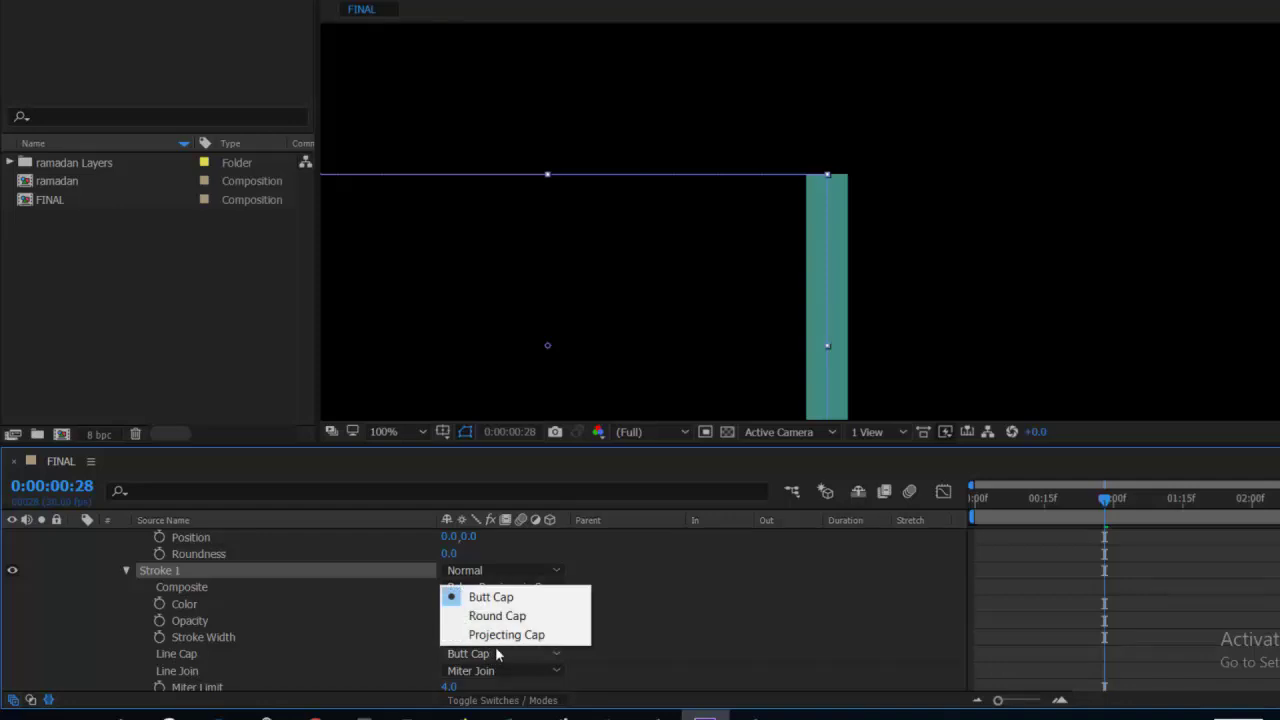
click(500, 616)
click(490, 671)
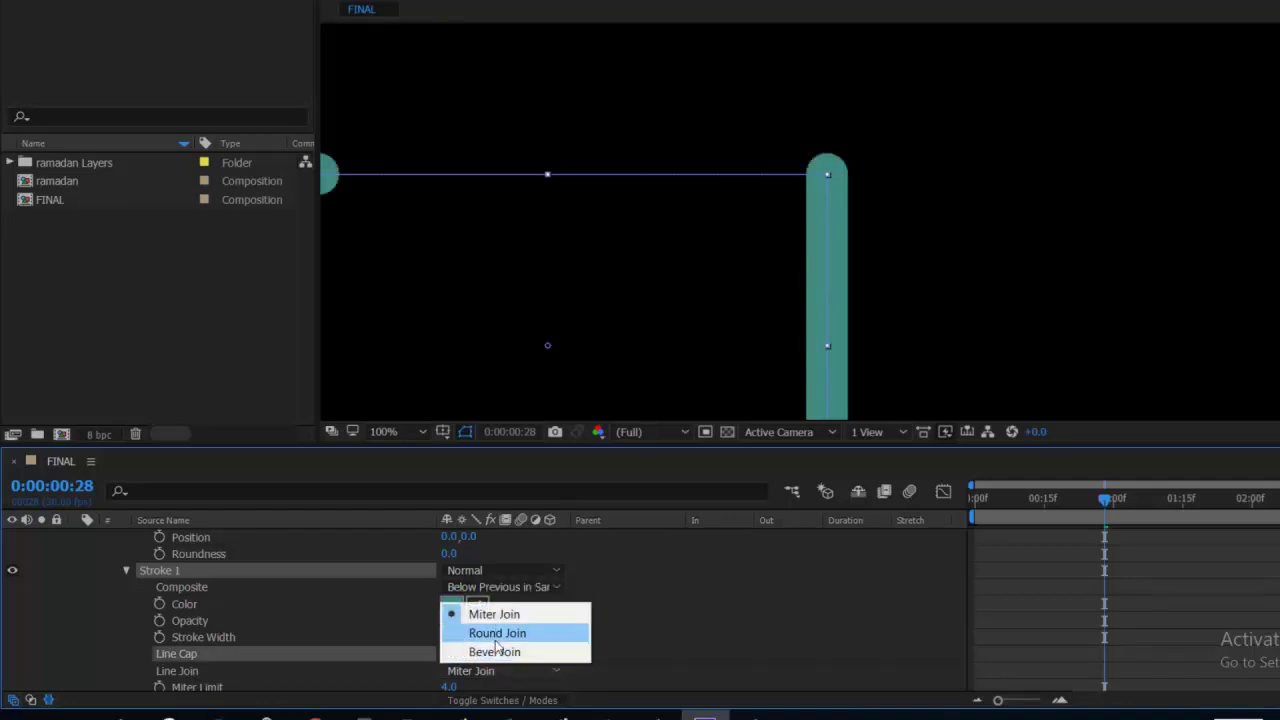
click(490, 632)
Step: Scrub the timeline to check the rounded stroke drawing on into an L
scroll(847, 159, down, 2)
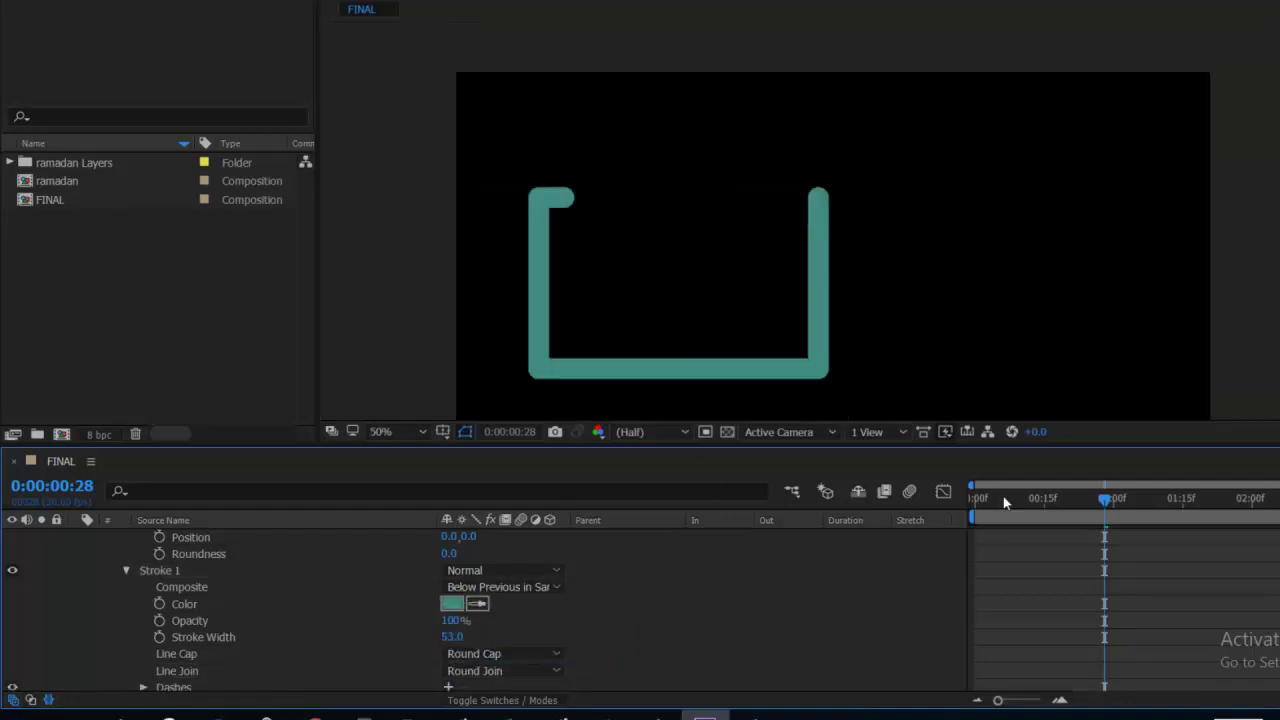
mouse_move(1104, 498)
mouse_down()
mouse_move(983, 510)
mouse_move(999, 504)
mouse_up()
scroll(810, 222, up, 2)
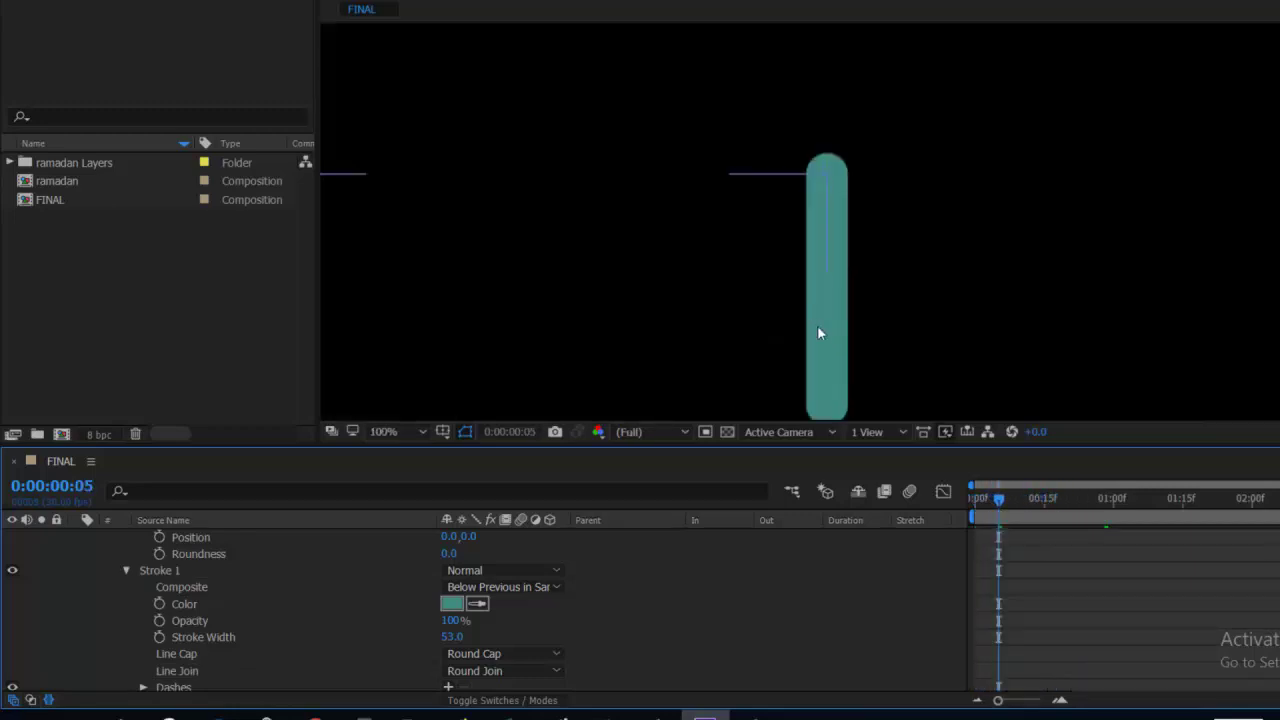
scroll(819, 331, down, 2)
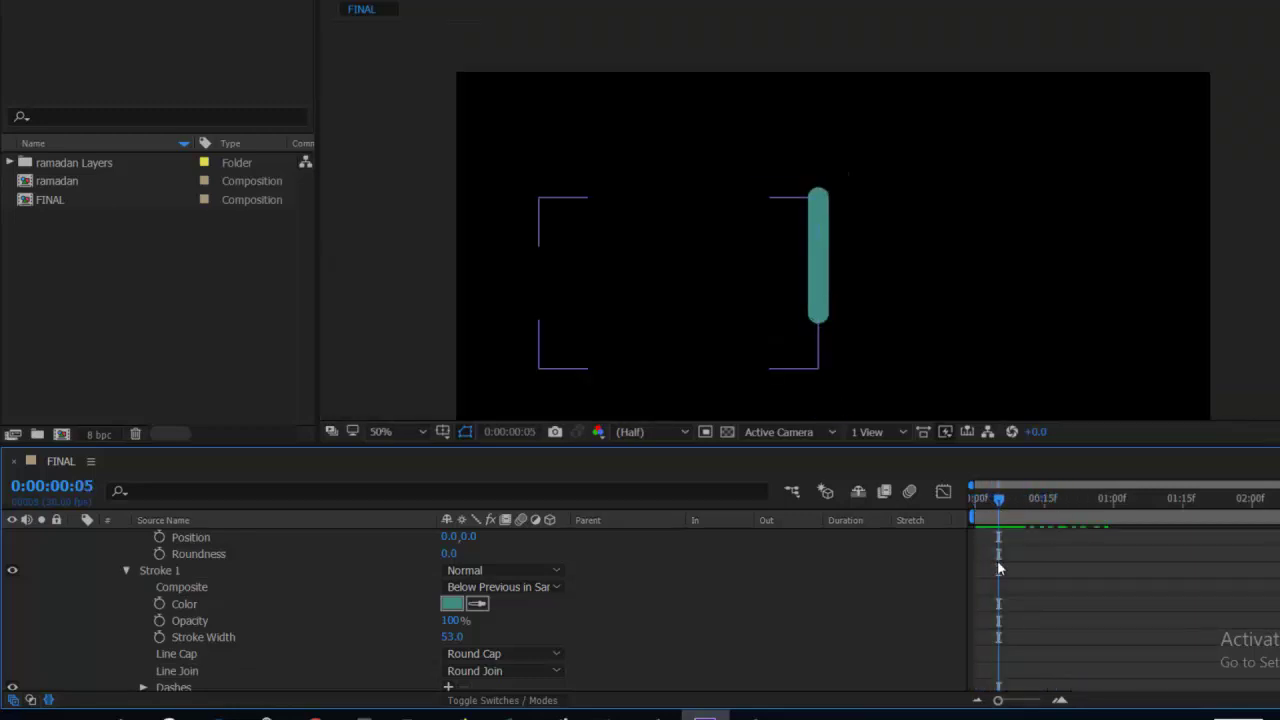
drag(1001, 504, 1187, 505)
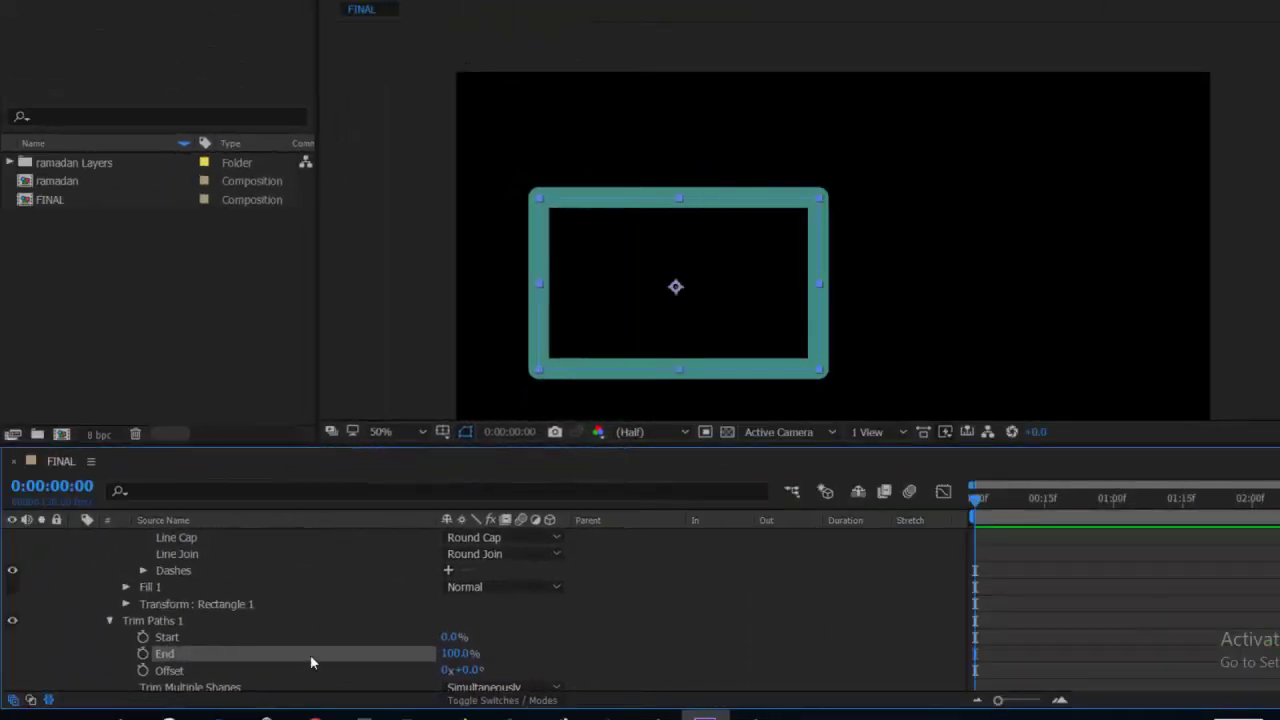
Step: Keyframe Trim Paths Start from 100% to 0% and End at 0% by frame 20
click(142, 654)
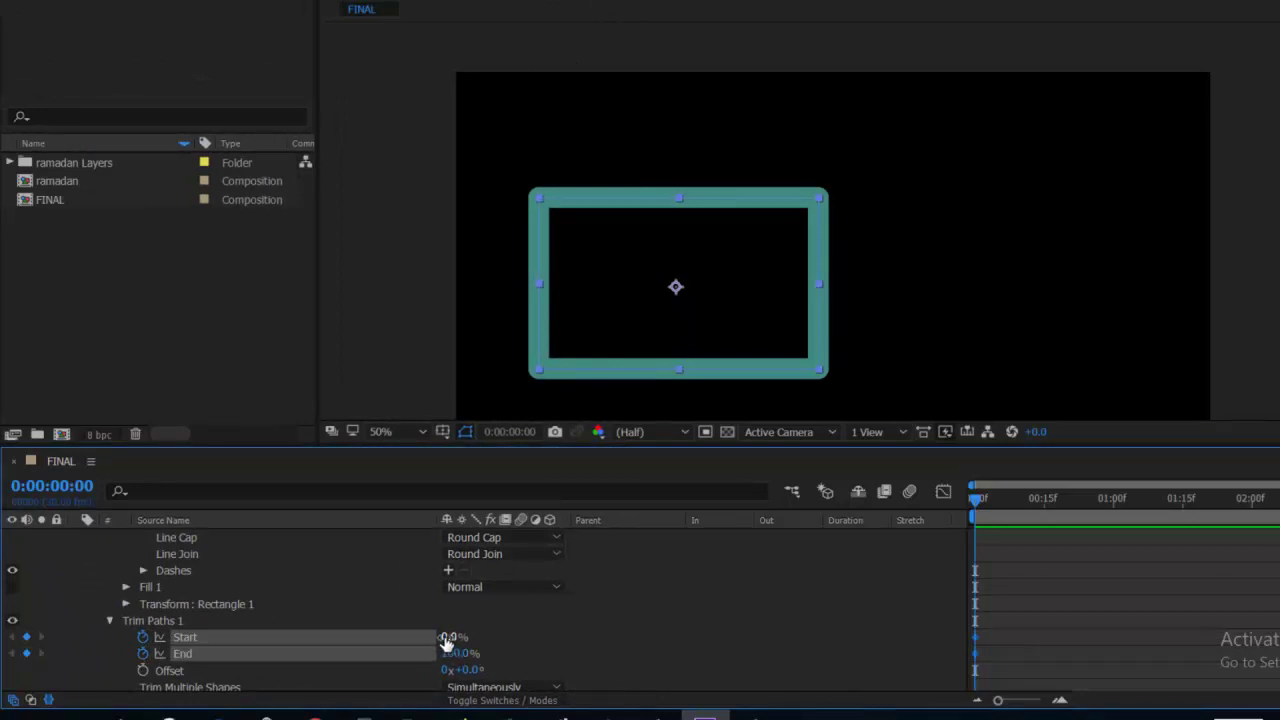
drag(446, 641, 1067, 518)
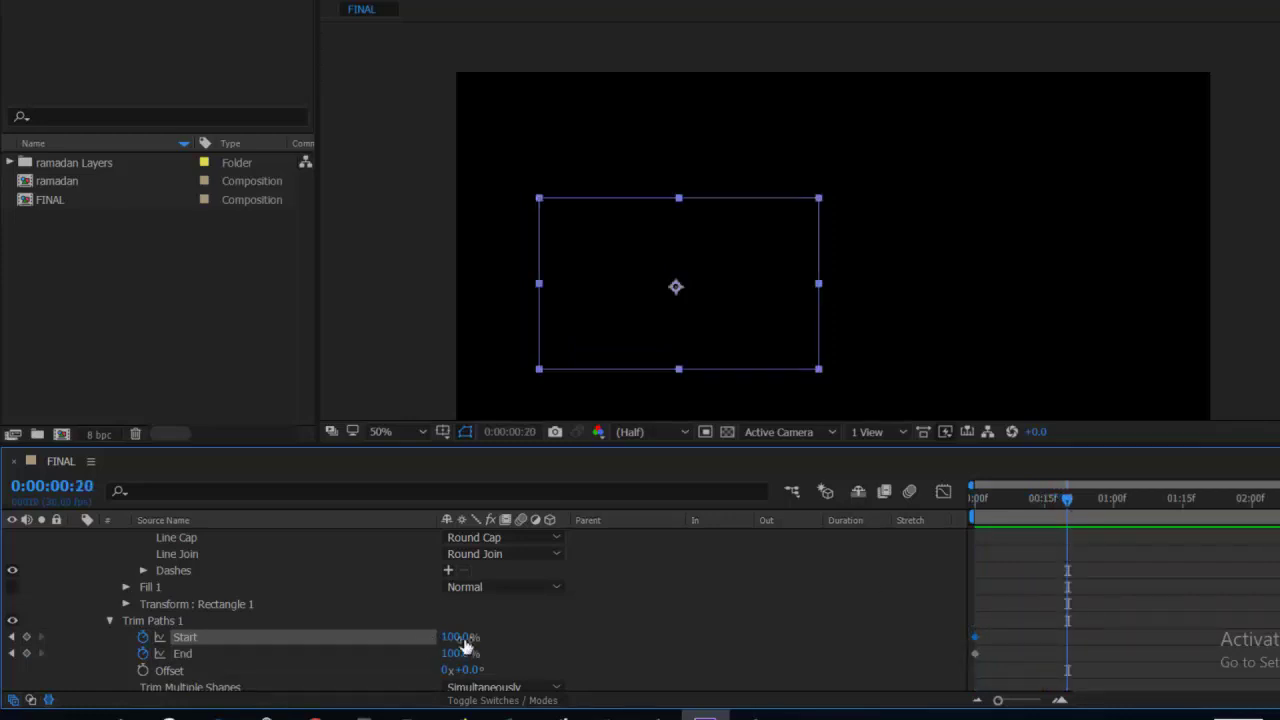
drag(465, 645, 283, 634)
drag(449, 657, 300, 656)
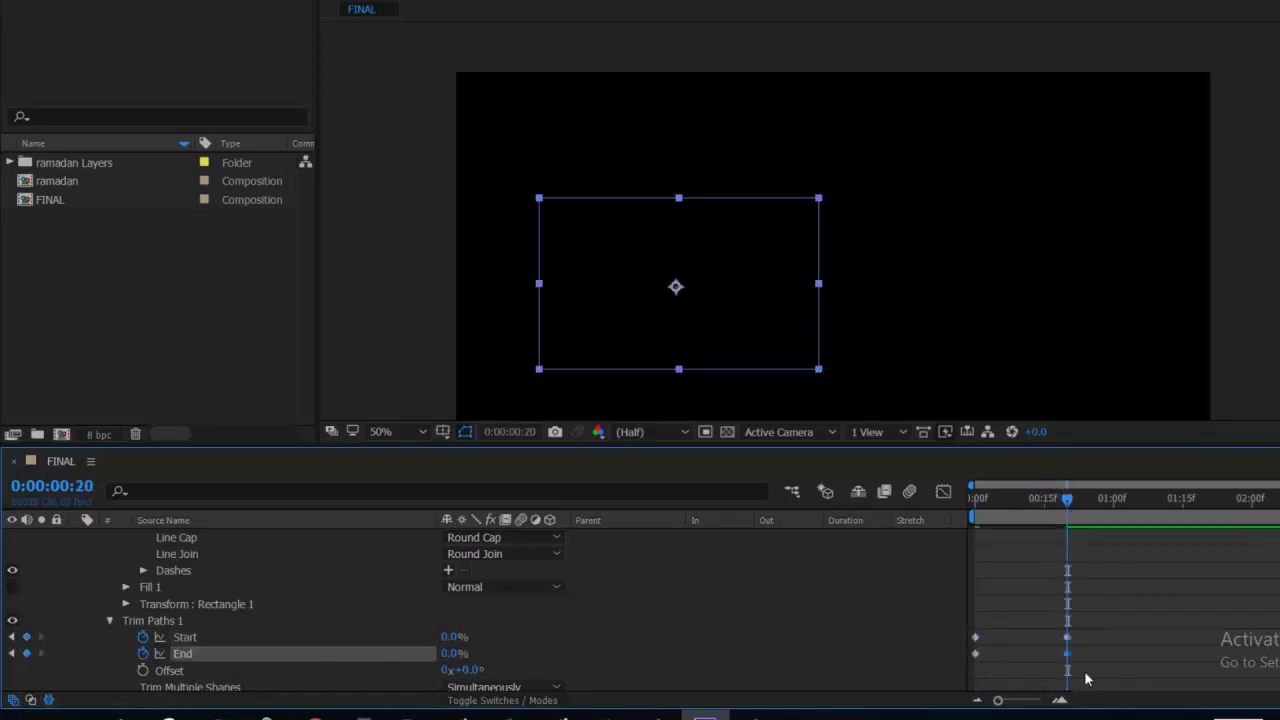
Step: Shift the End keyframes later in time and preview the stroke animation
drag(1087, 654, 910, 695)
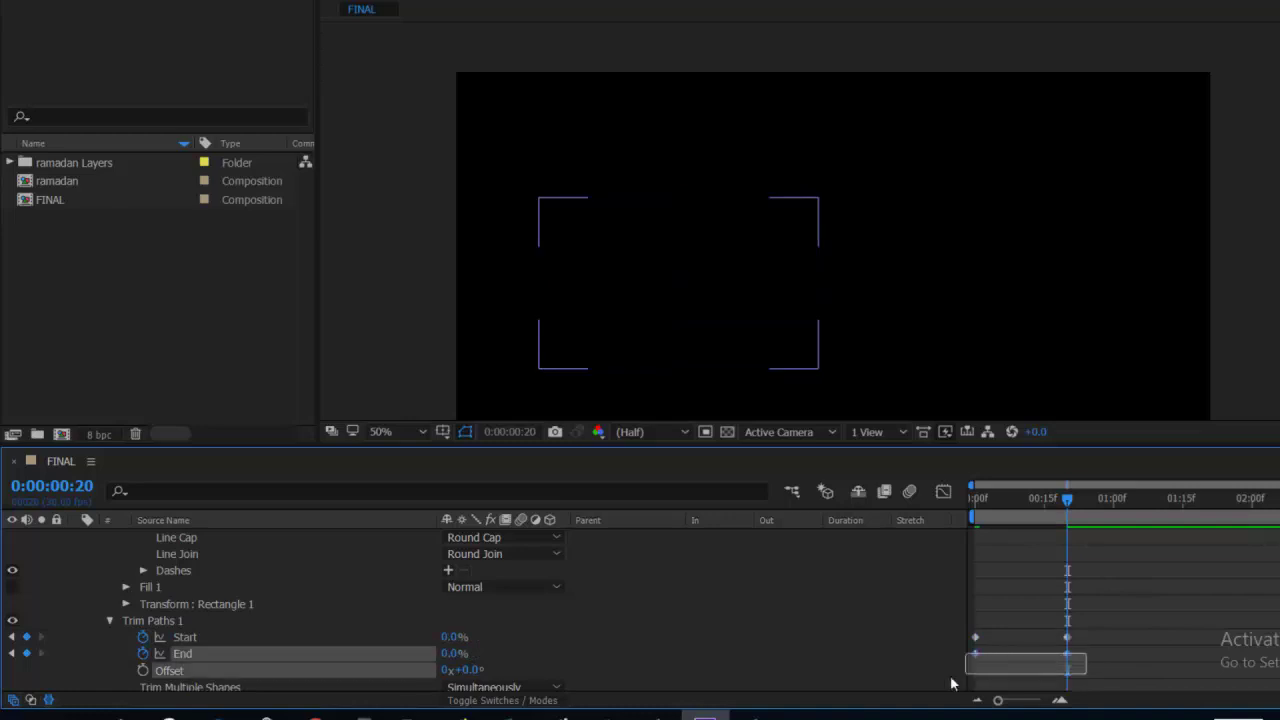
drag(977, 655, 1016, 658)
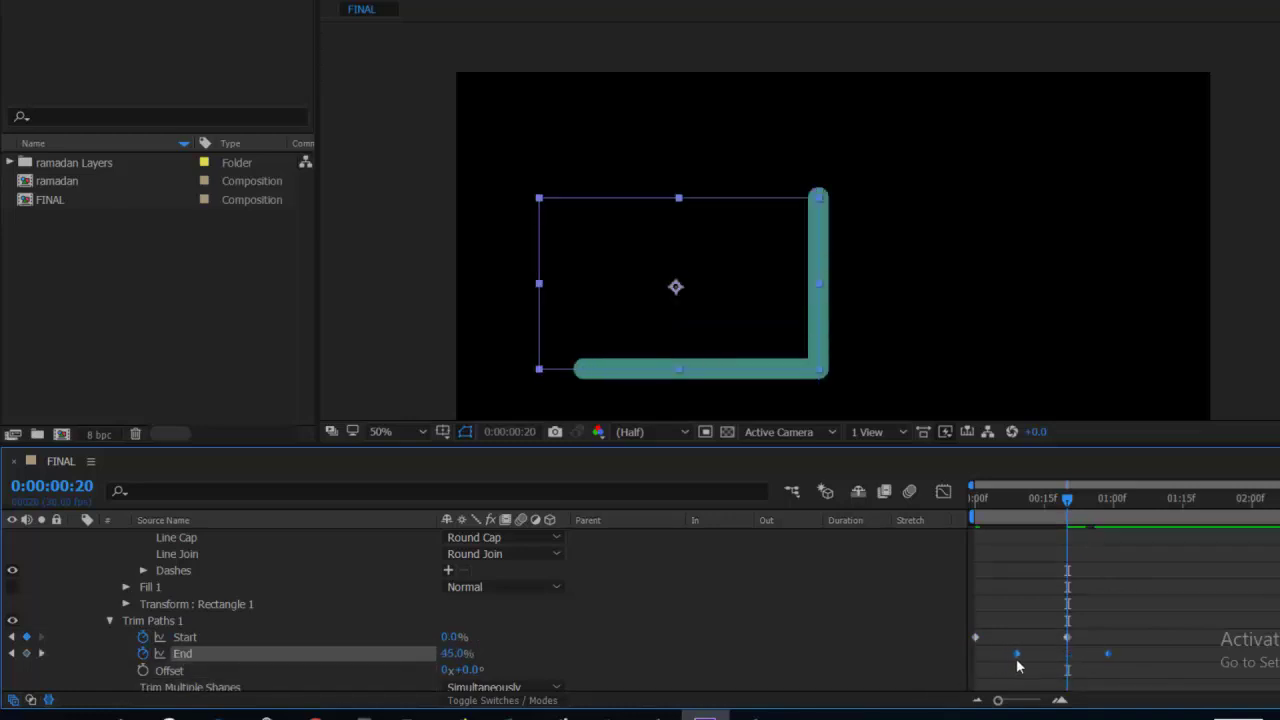
key(Home)
key(space)
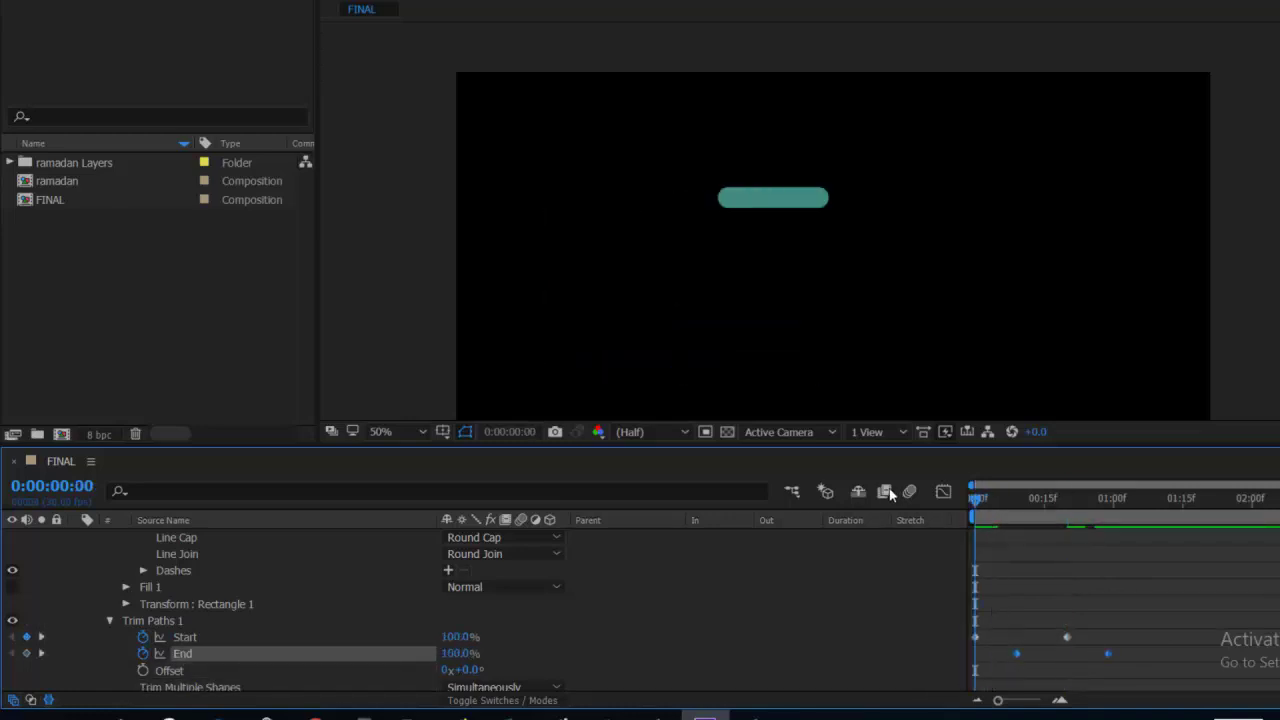
key(space)
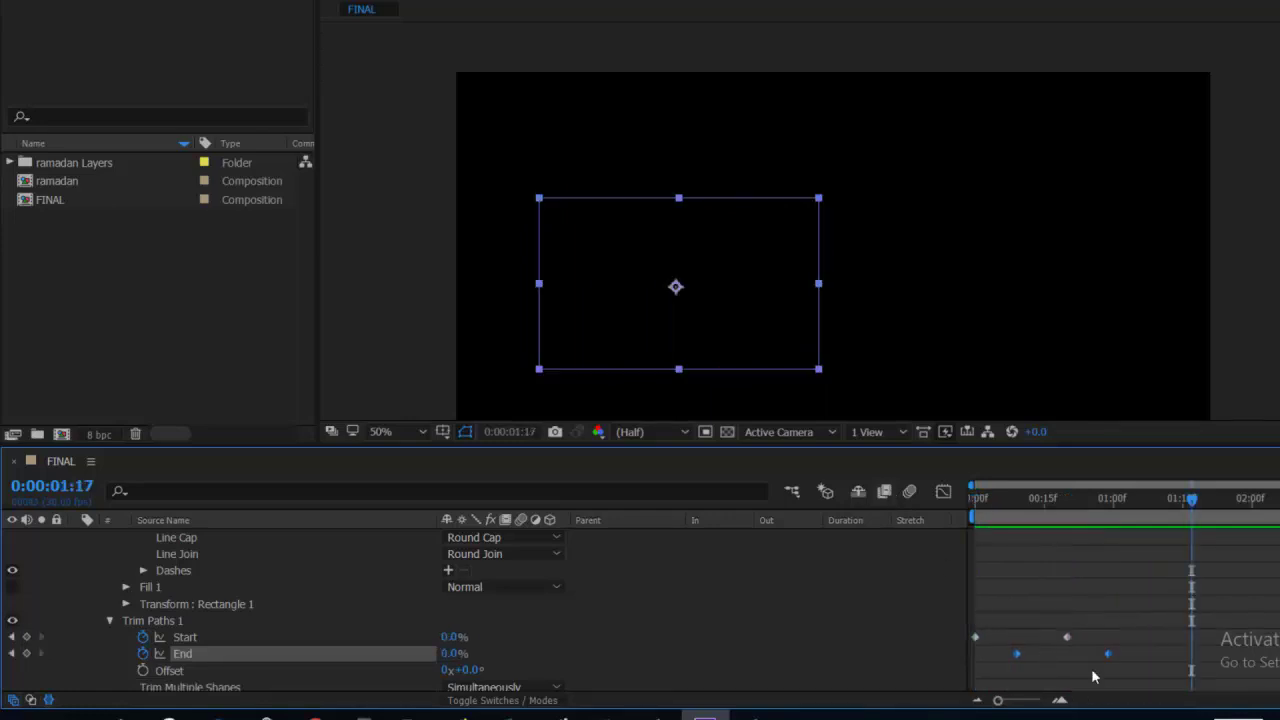
Step: Retime the Start and End keyframes near one second to about 1:15 and preview again
mouse_move(1028, 614)
mouse_down()
mouse_move(1121, 663)
mouse_move(1191, 658)
mouse_up()
key(Home)
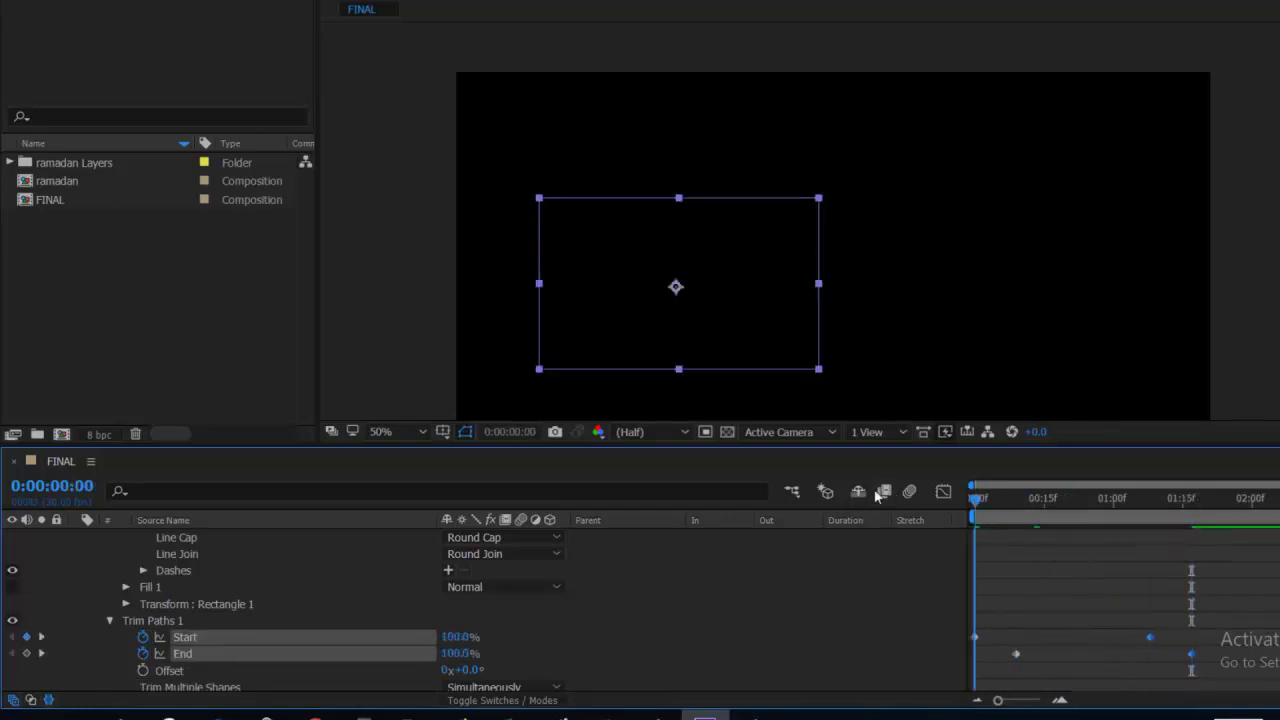
key(space)
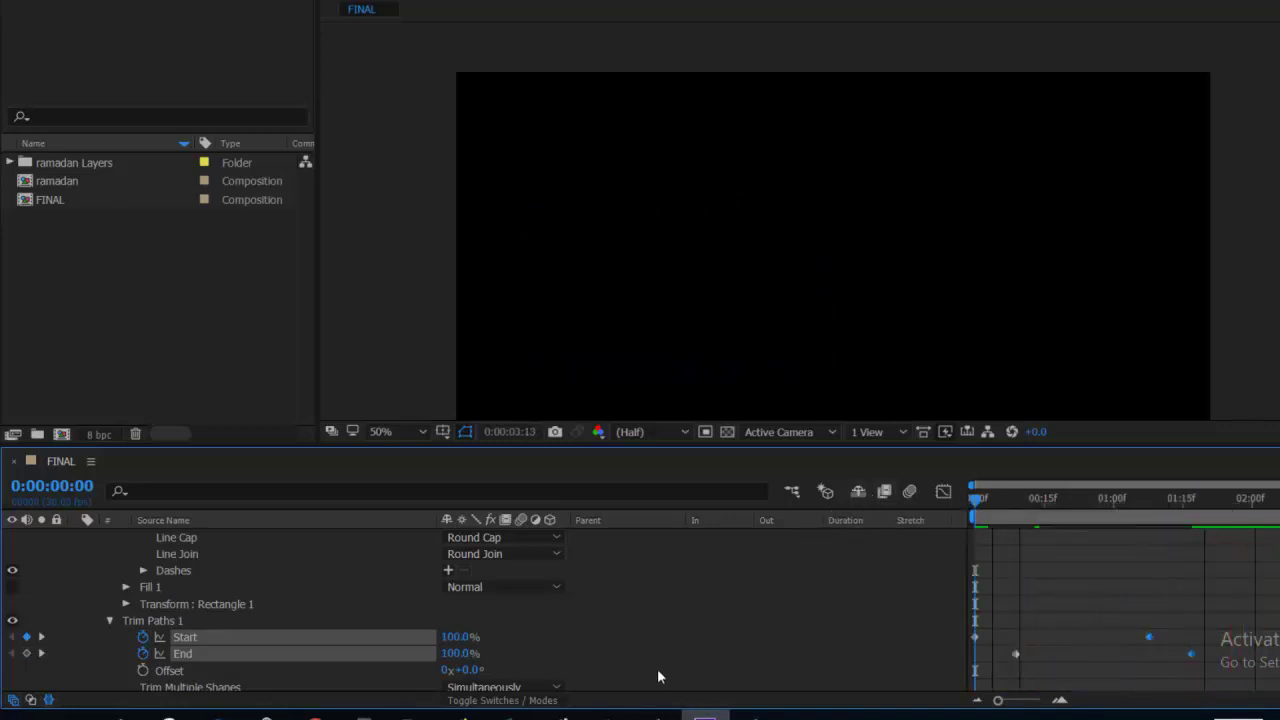
scroll(659, 663, down, 1)
Step: Scrub Trim Paths Offset to 0x+134.0° so the stroke starts near the bottom edge, then preview
key(space)
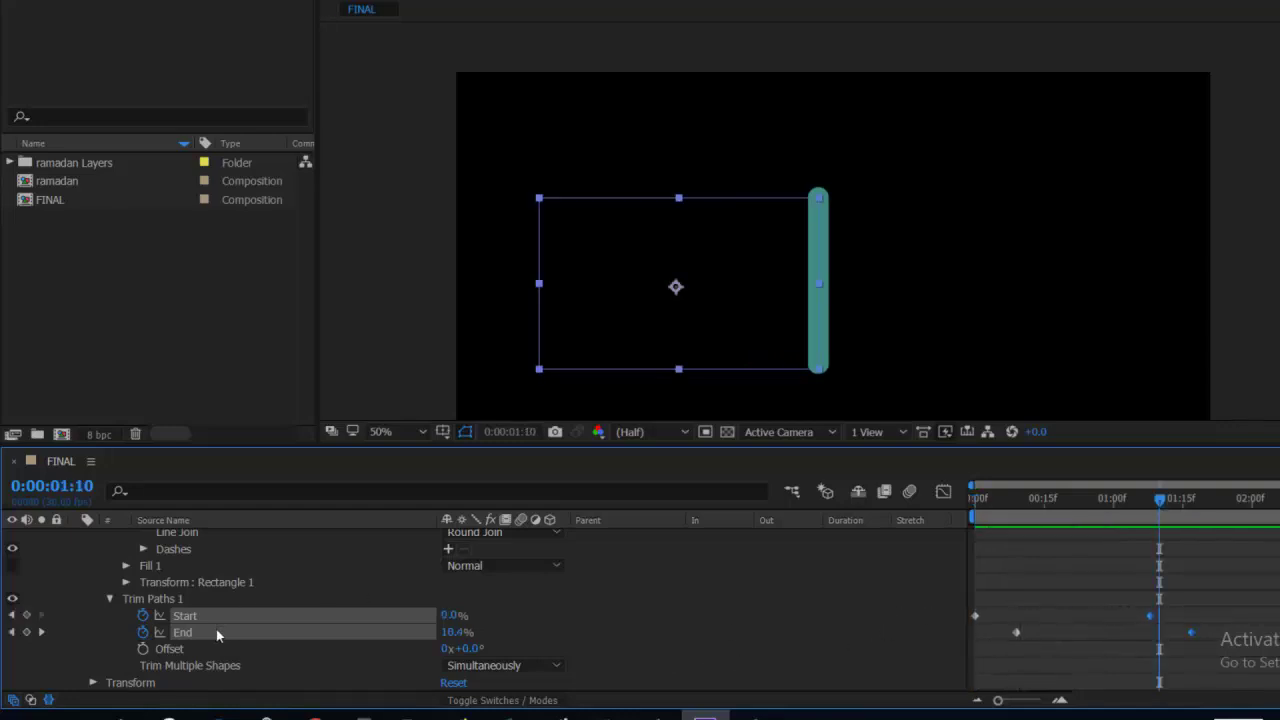
click(172, 648)
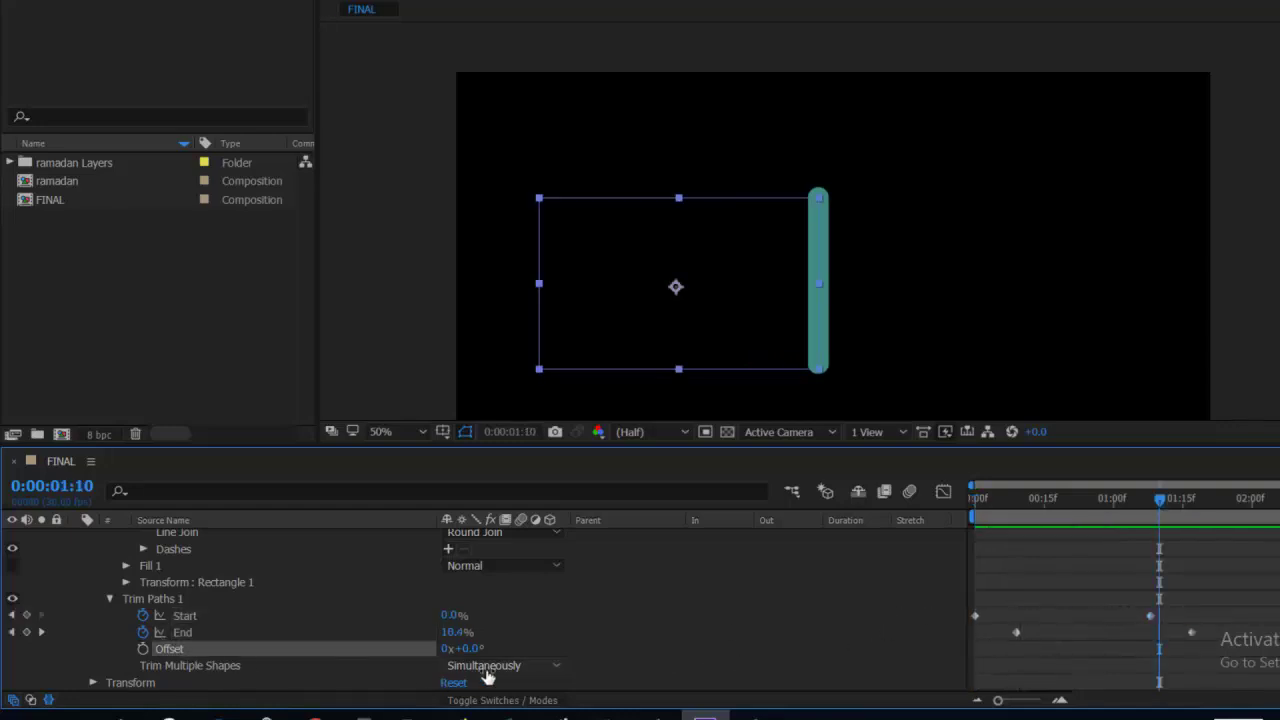
mouse_move(468, 648)
mouse_down()
mouse_move(441, 650)
mouse_move(504, 648)
mouse_up()
mouse_move(1074, 497)
mouse_down()
mouse_move(1020, 514)
mouse_move(866, 516)
mouse_up()
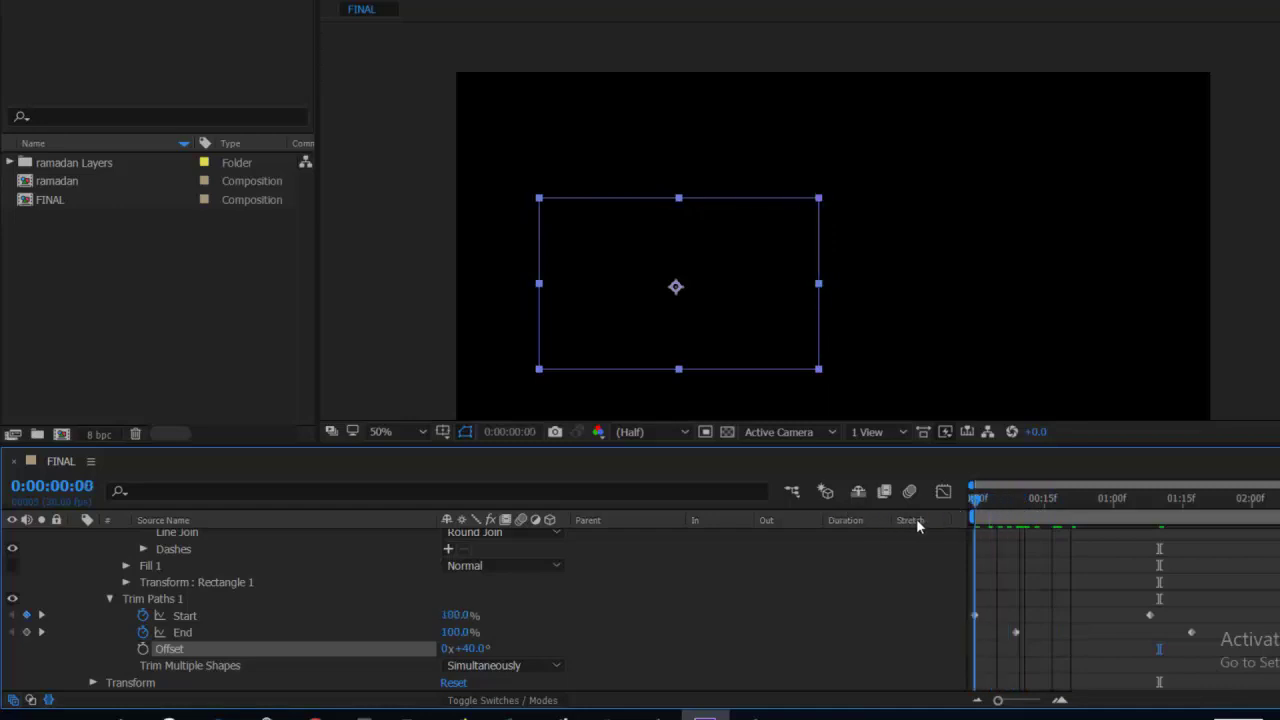
drag(973, 526, 981, 506)
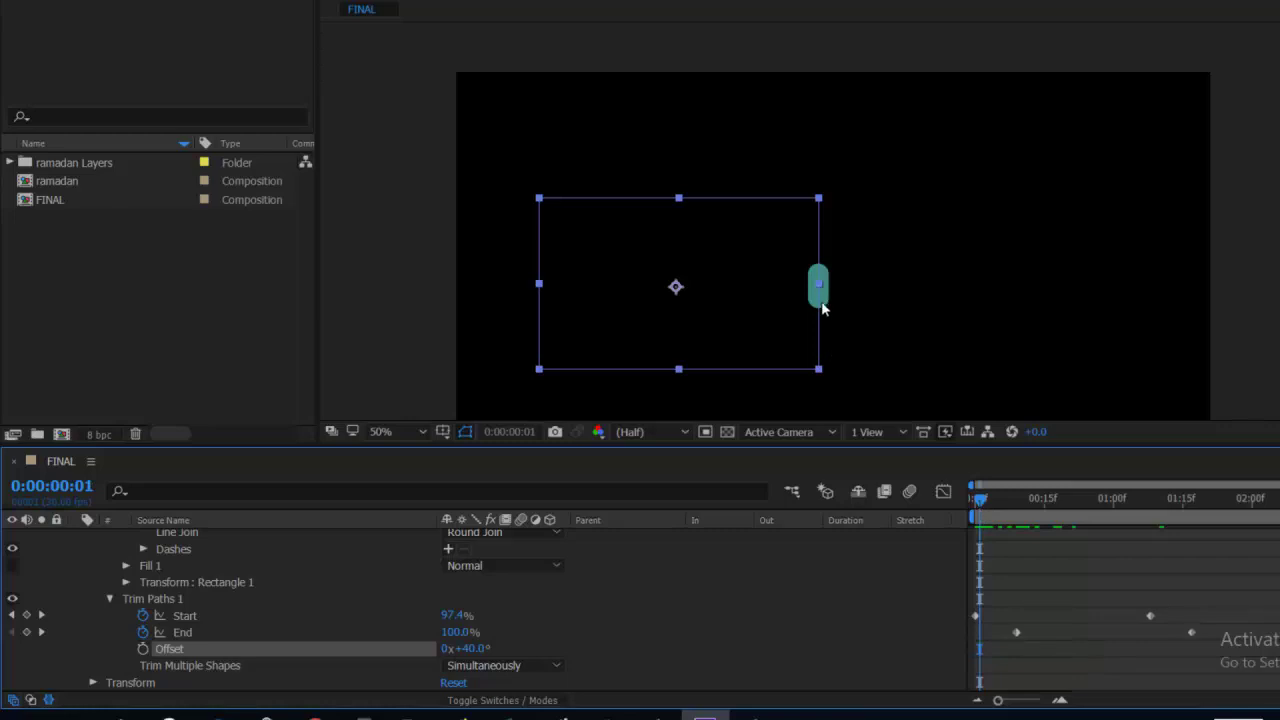
drag(470, 648, 569, 652)
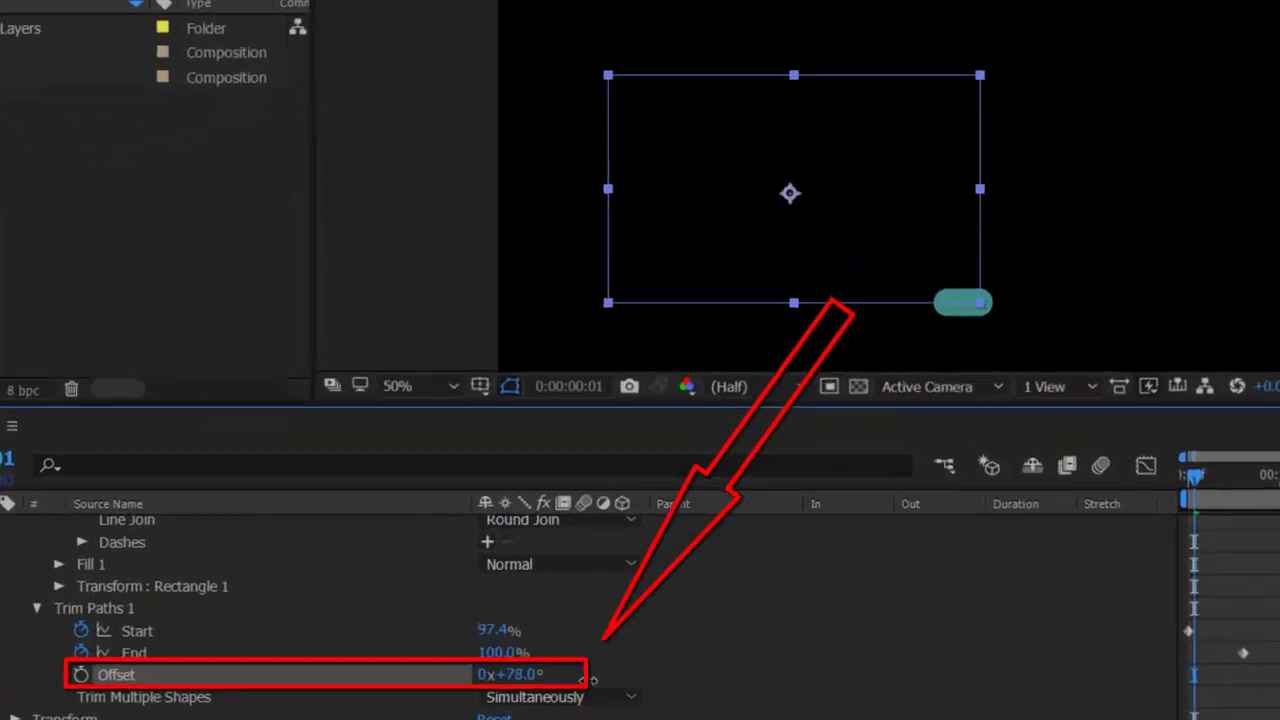
drag(686, 692, 690, 698)
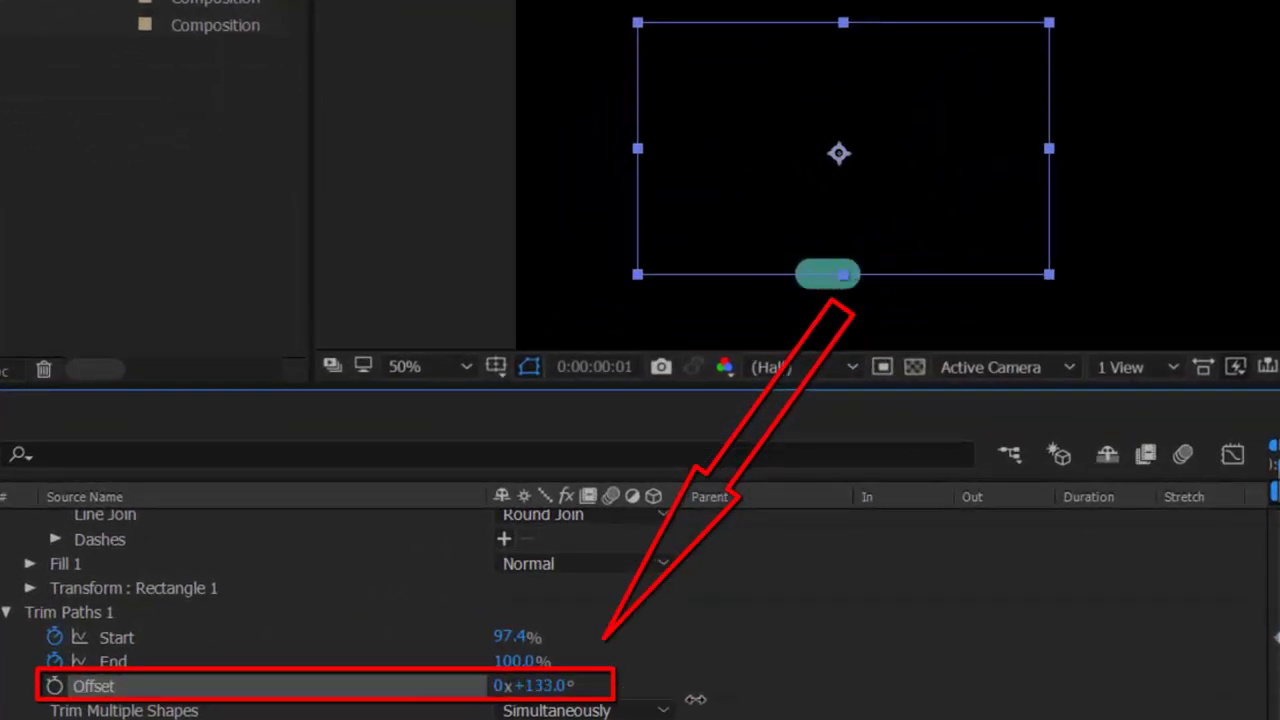
drag(1272, 470, 1247, 513)
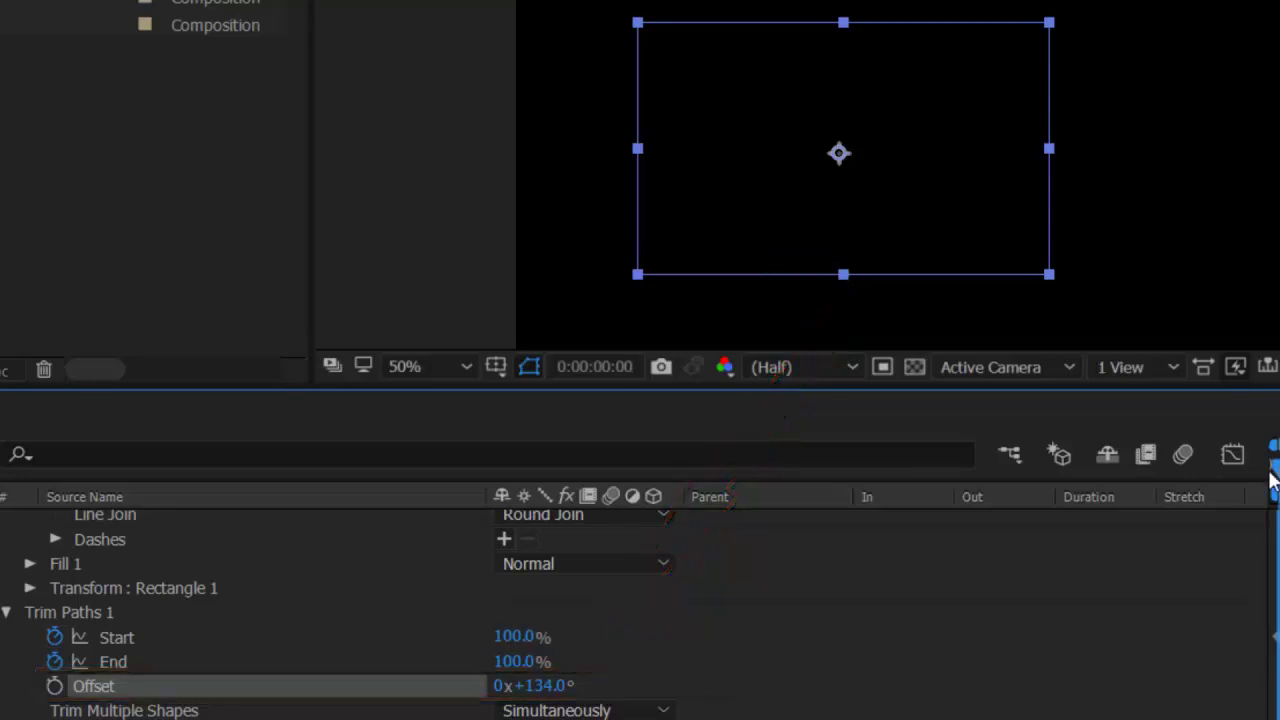
key(space)
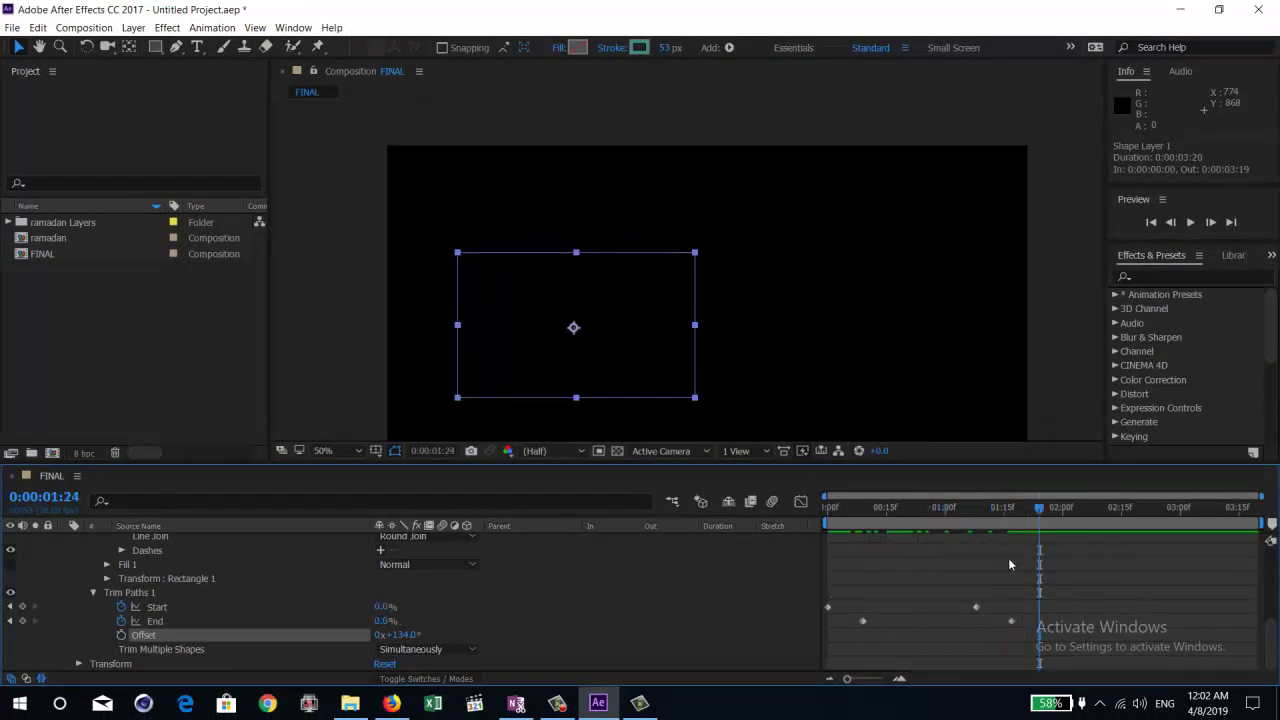
Step: Select the whole Shape Layer 1 rectangle layer and delete it from the FINAL comp
click(515, 620)
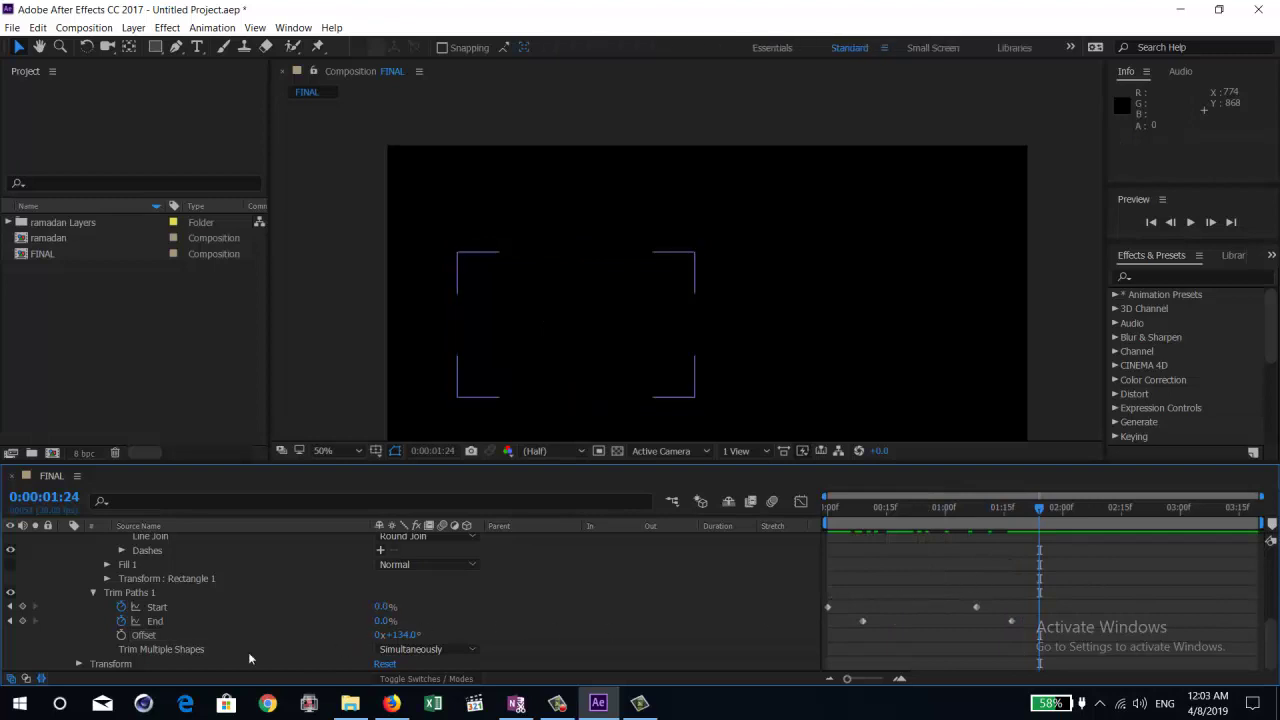
click(140, 636)
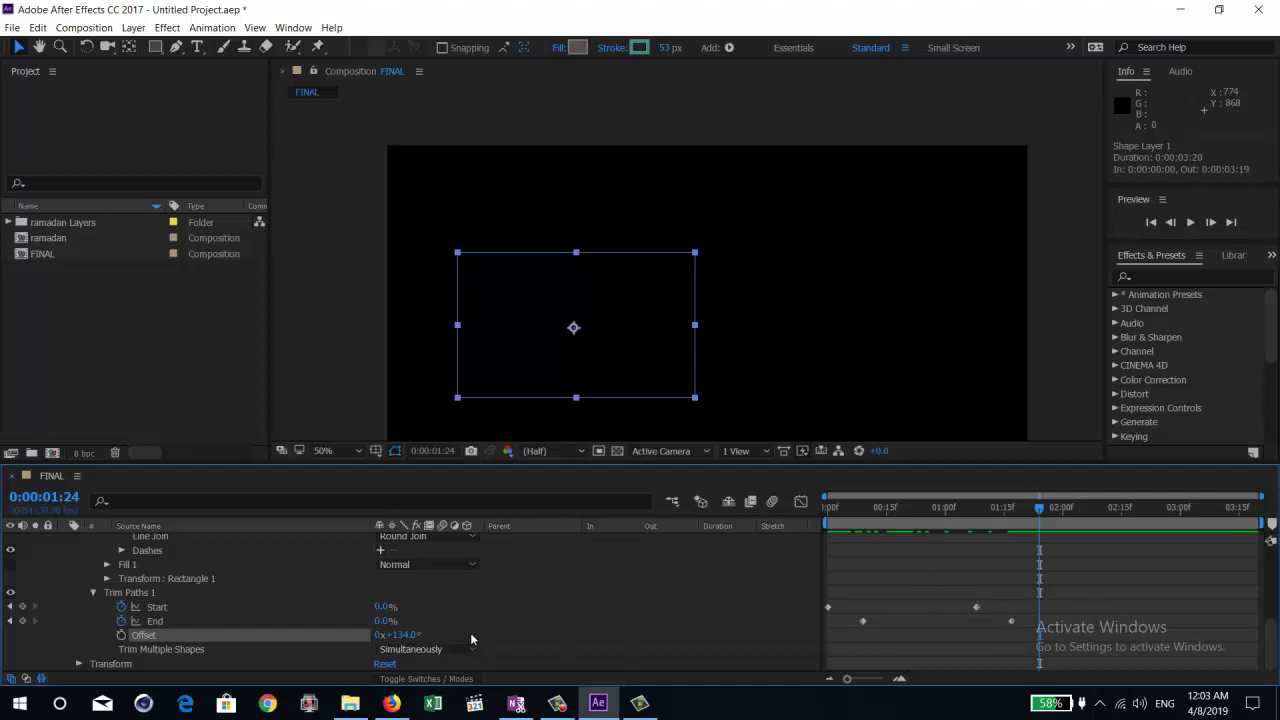
scroll(468, 620, up, 2)
scroll(468, 620, up, 2)
scroll(469, 621, up, 3)
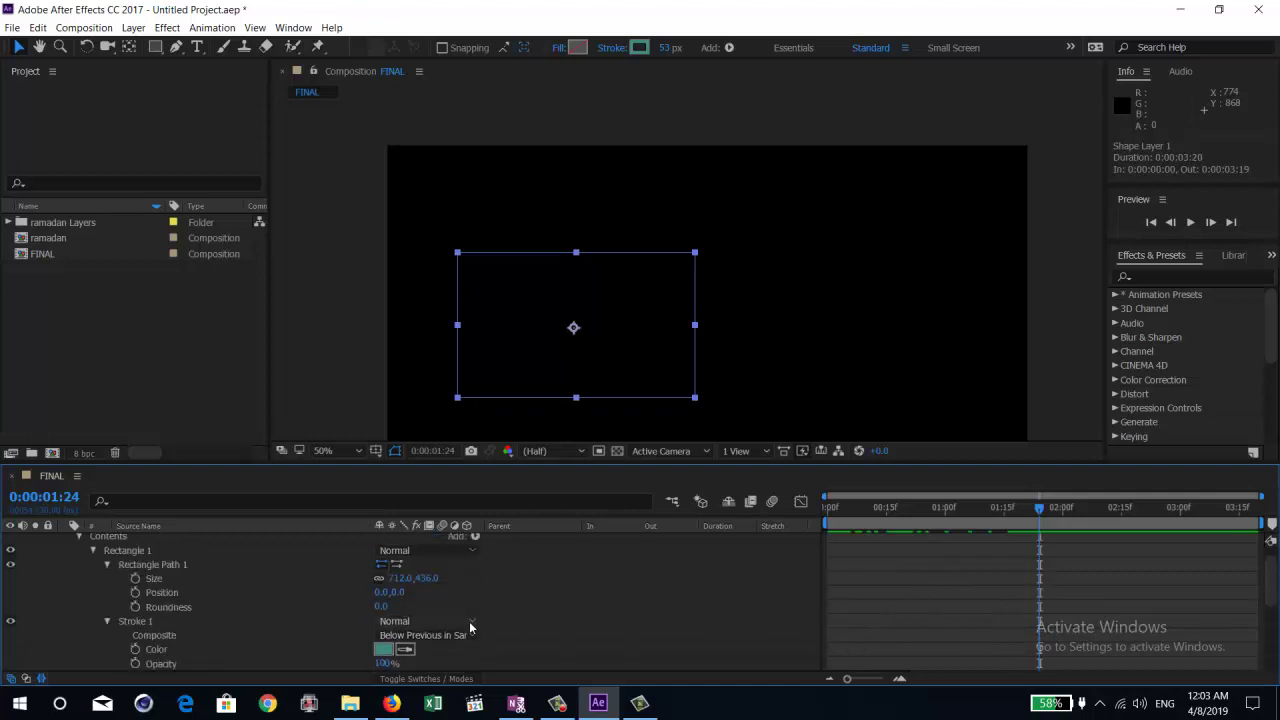
click(218, 540)
key(Delete)
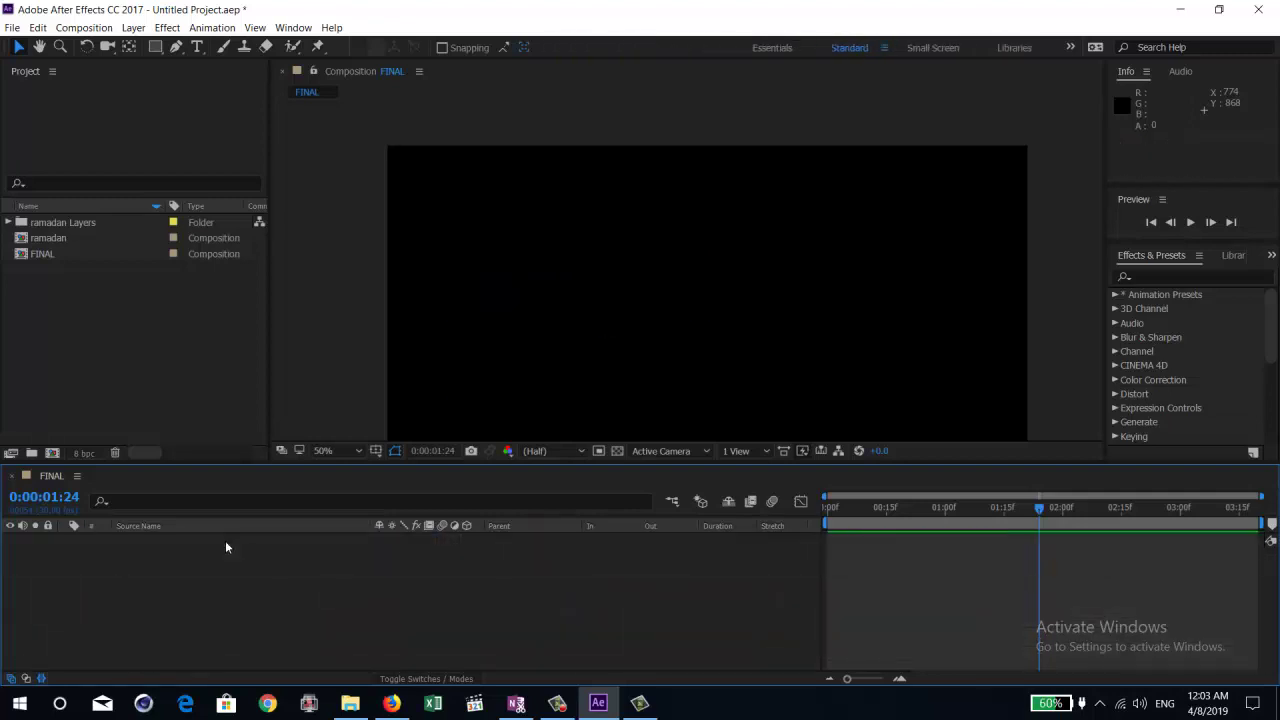
click(96, 323)
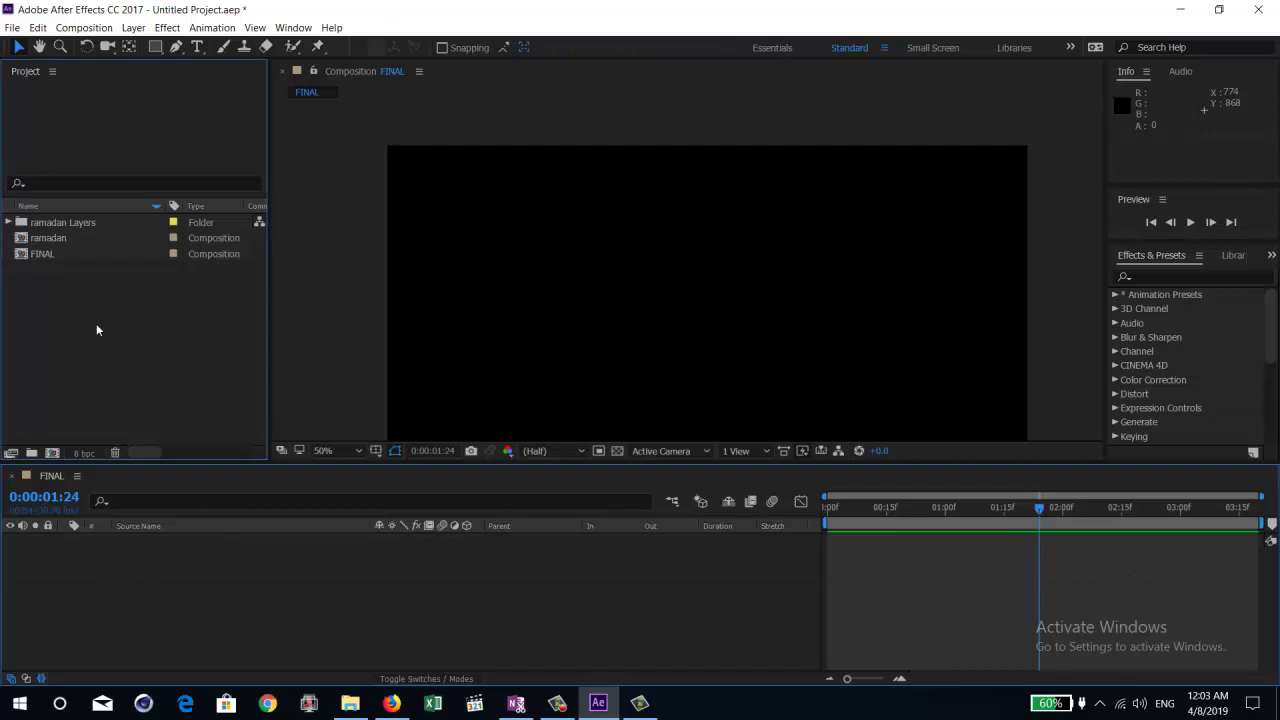
Step: Open the ramadan comp, check Layer 1 visible and soloed, then delete that background layer
double_click(67, 238)
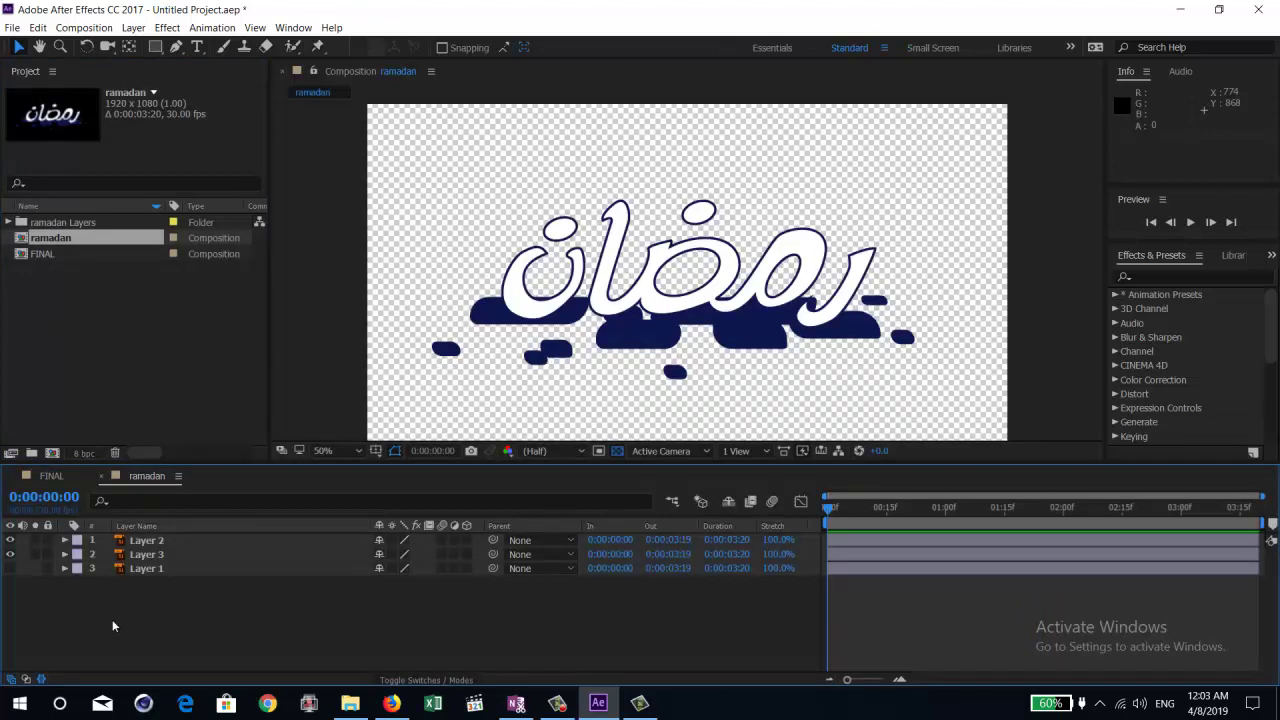
click(140, 570)
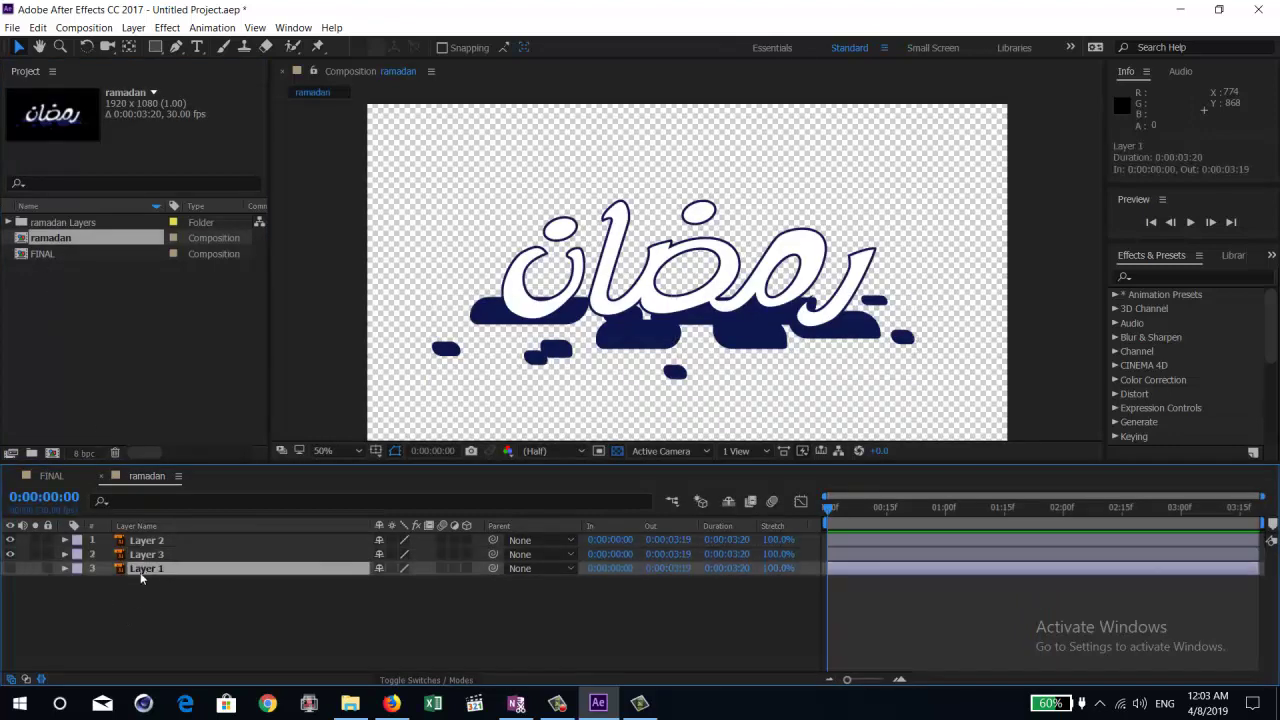
click(10, 568)
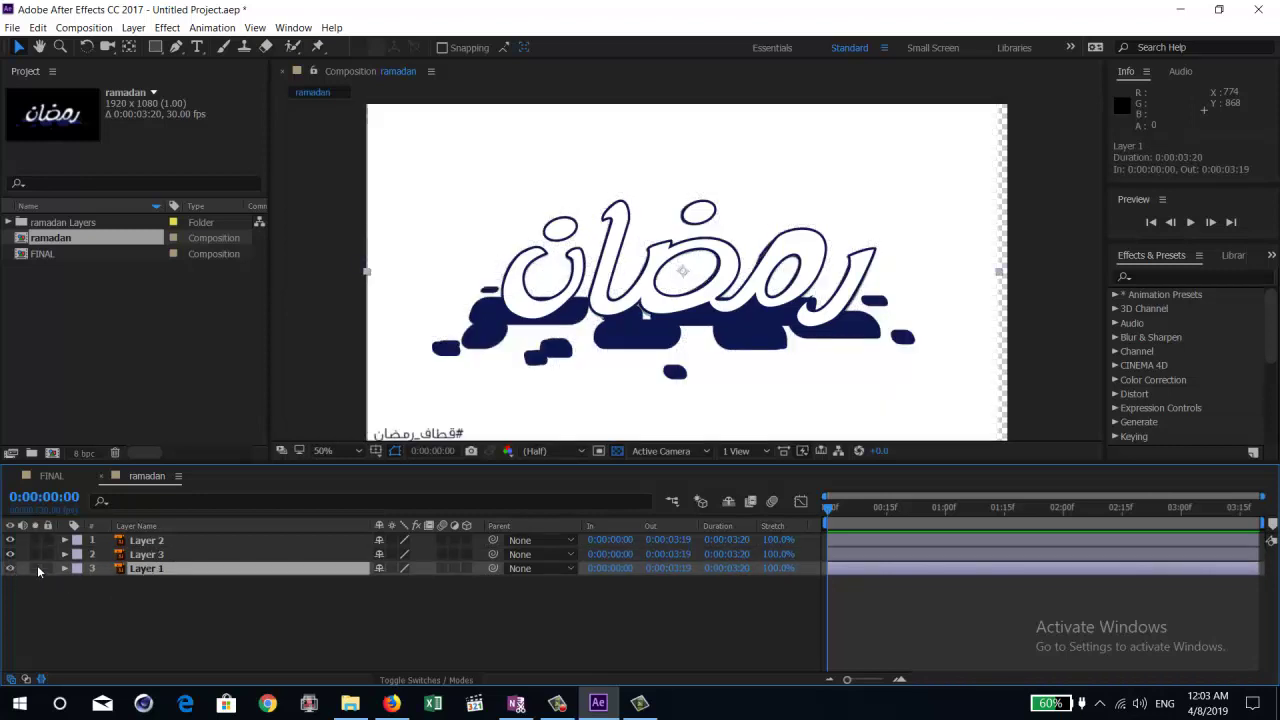
click(36, 567)
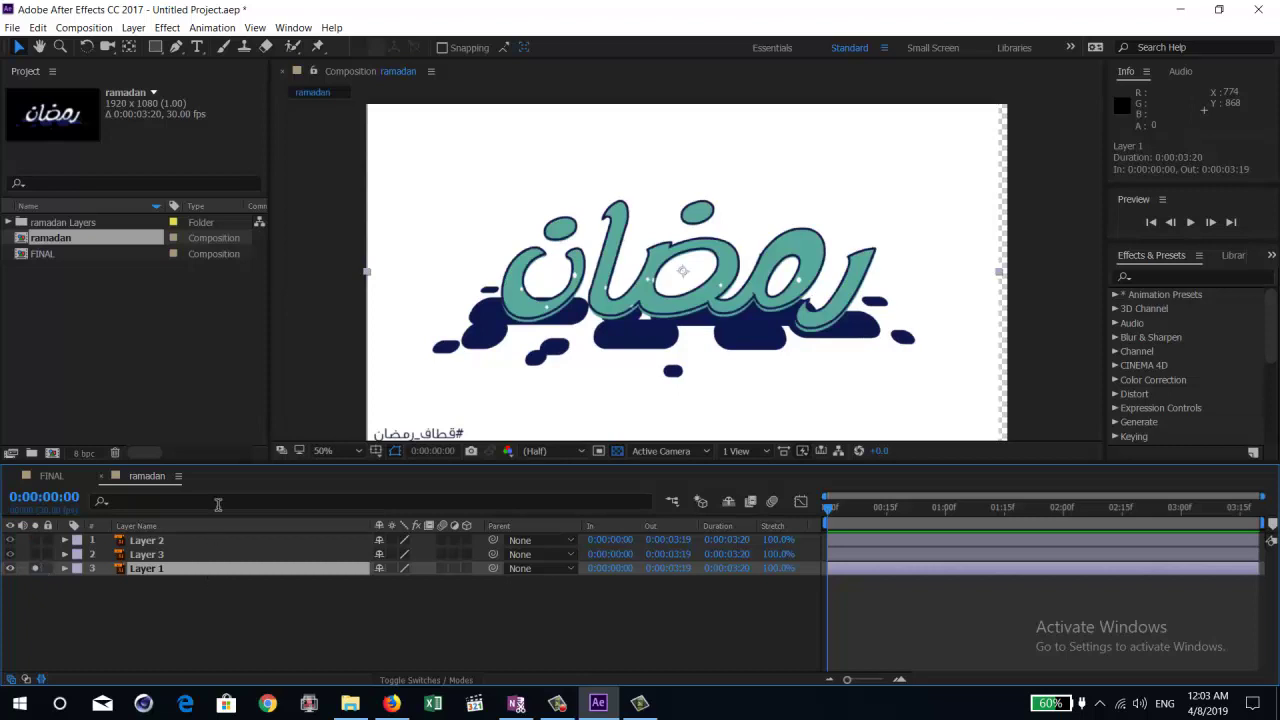
key(Delete)
Step: Select Layer 3 and then Layer 2 in the ramadan timeline
click(146, 557)
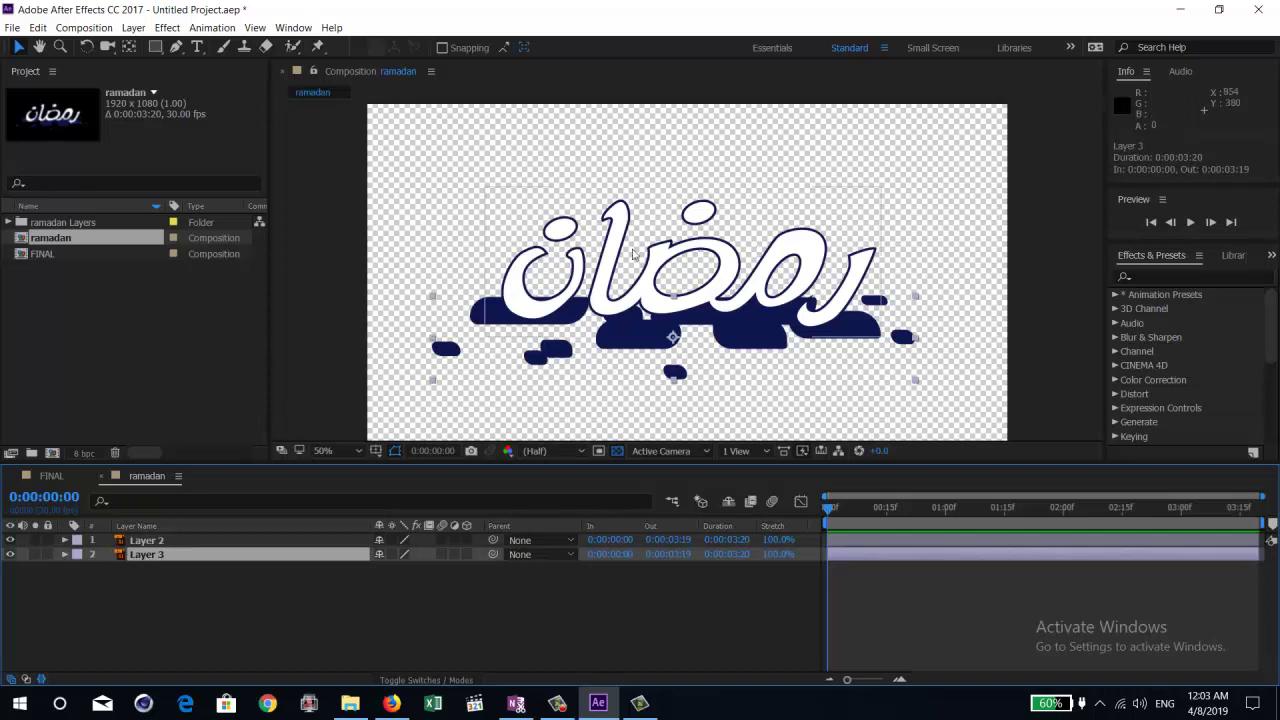
scroll(660, 400, up, 2)
scroll(649, 306, up, 1)
scroll(619, 314, down, 1)
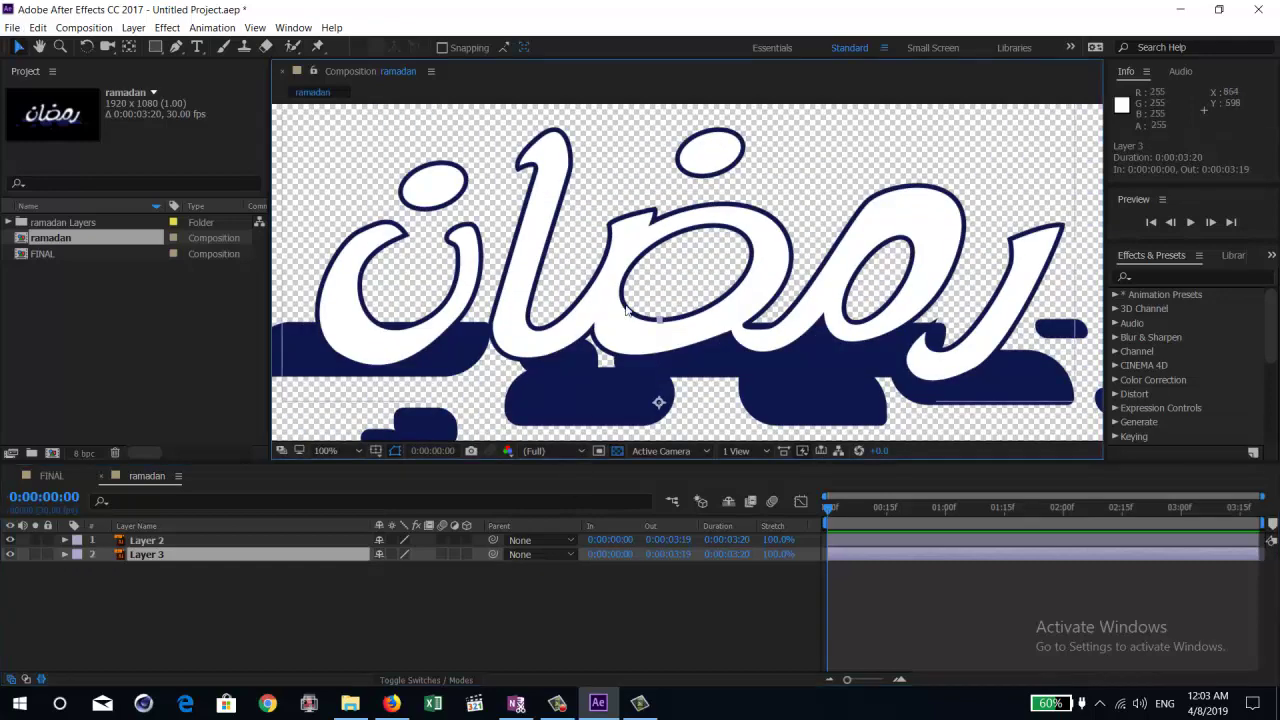
click(614, 268)
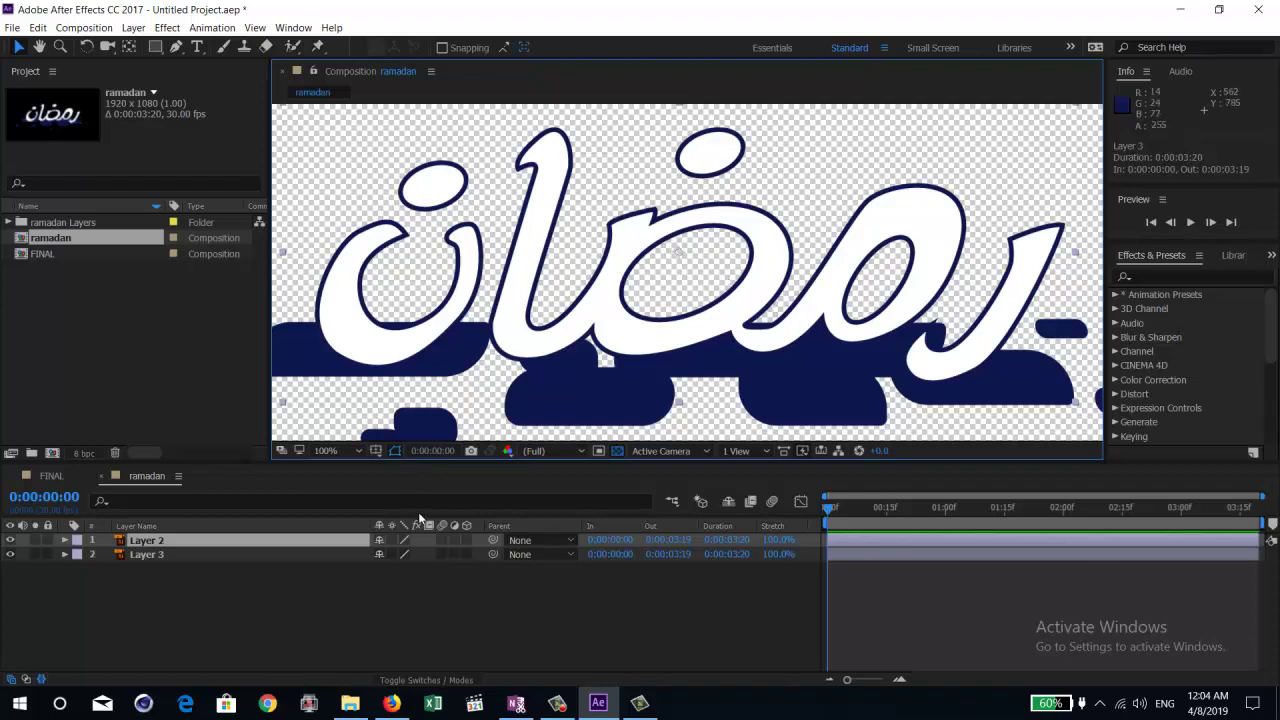
Step: Create Shapes from Vector Layer for Layer 2 and Layer 3, then delete both original layers
right_click(153, 542)
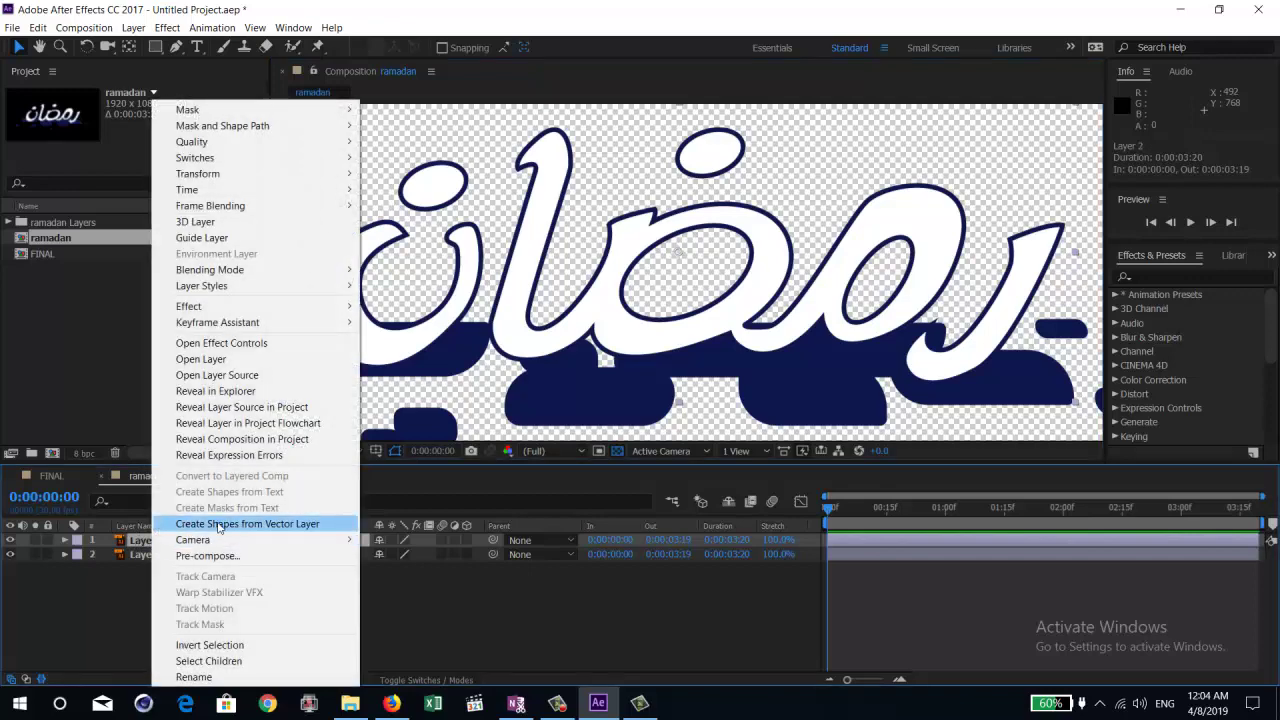
click(218, 528)
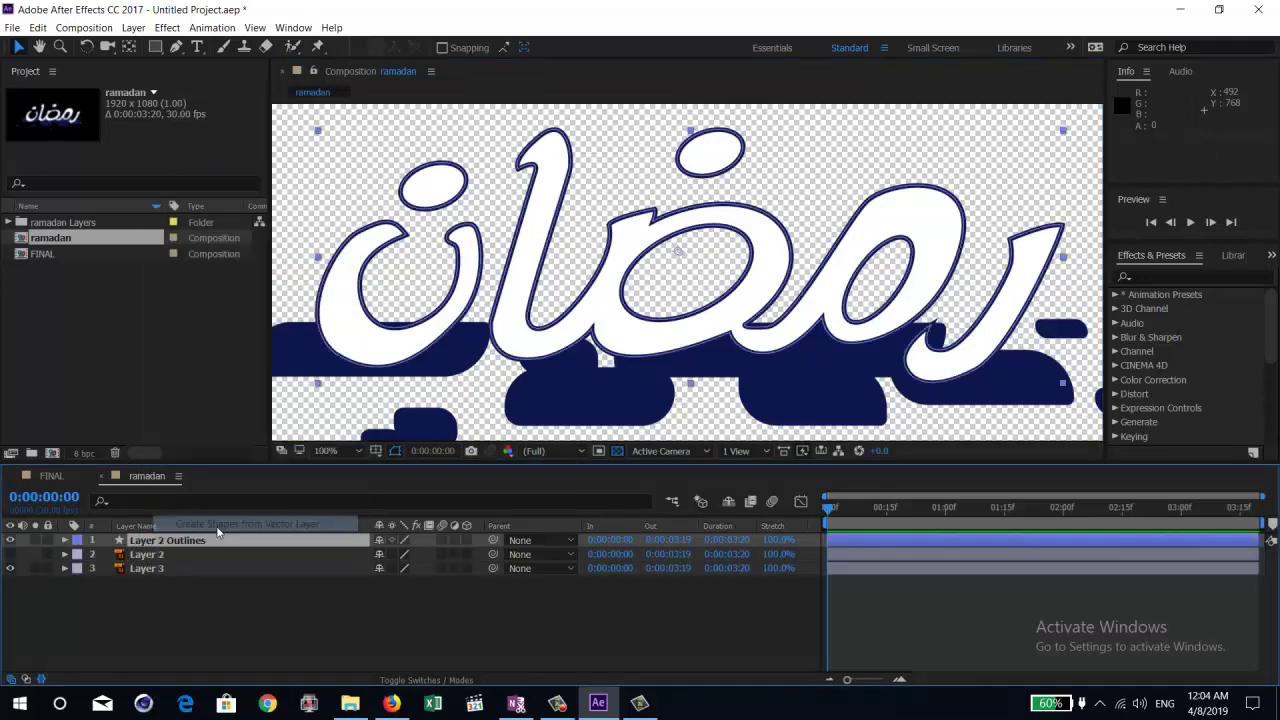
click(150, 556)
click(150, 568)
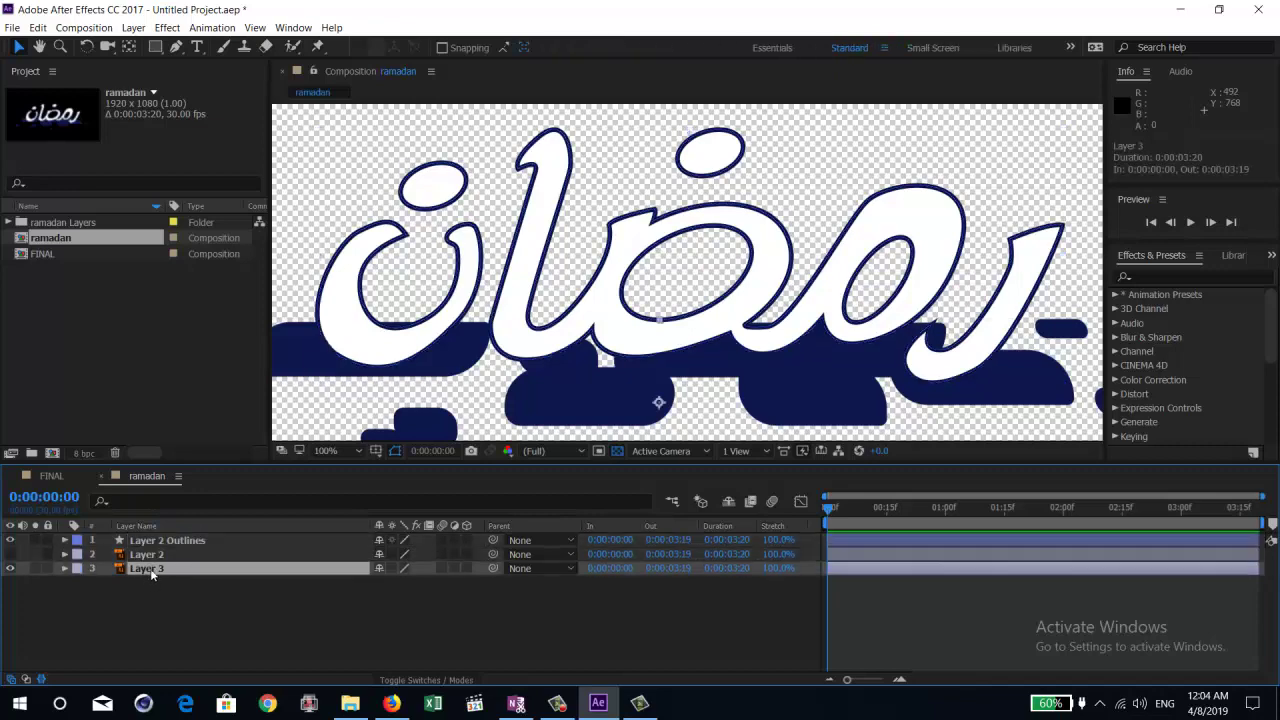
right_click(151, 568)
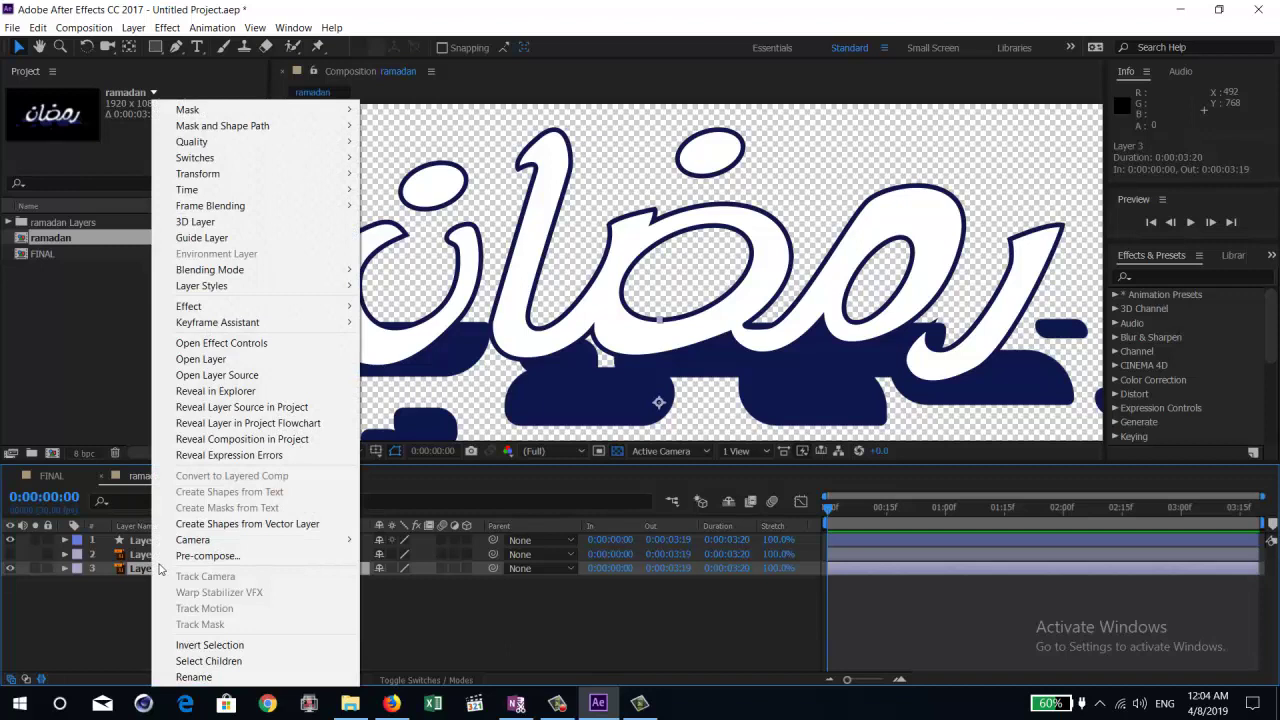
click(210, 524)
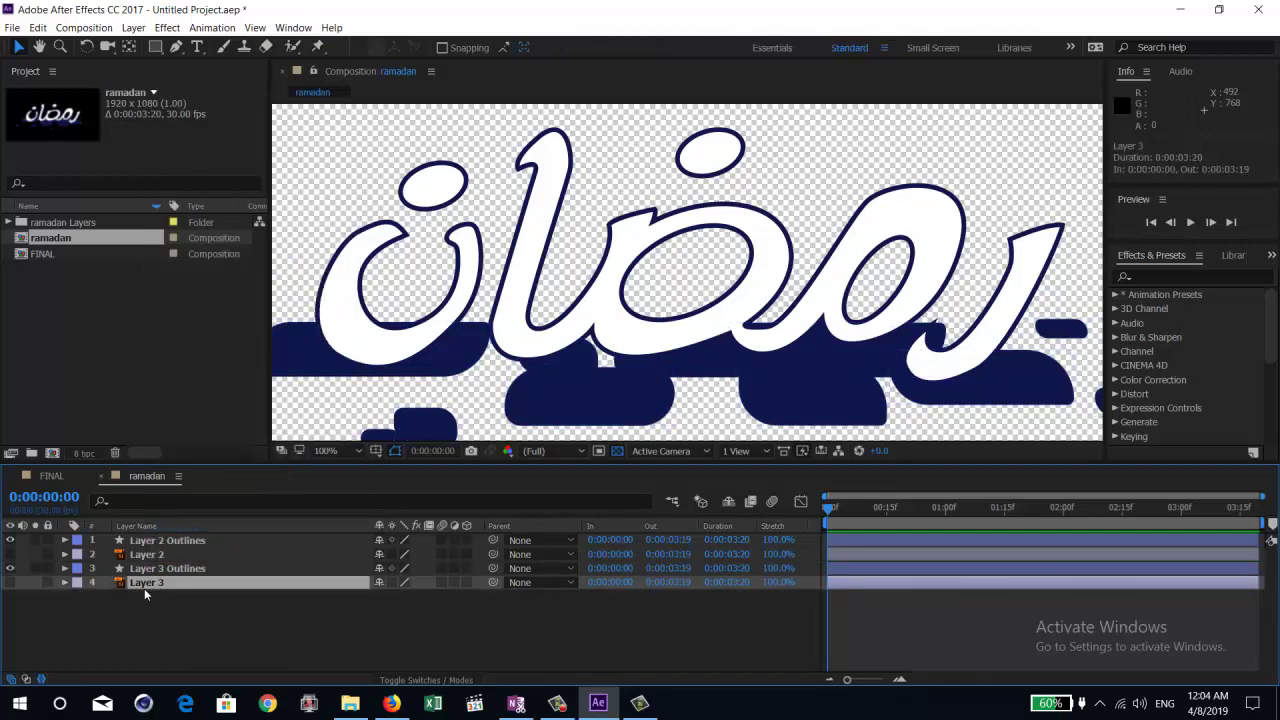
ctrl+click(170, 555)
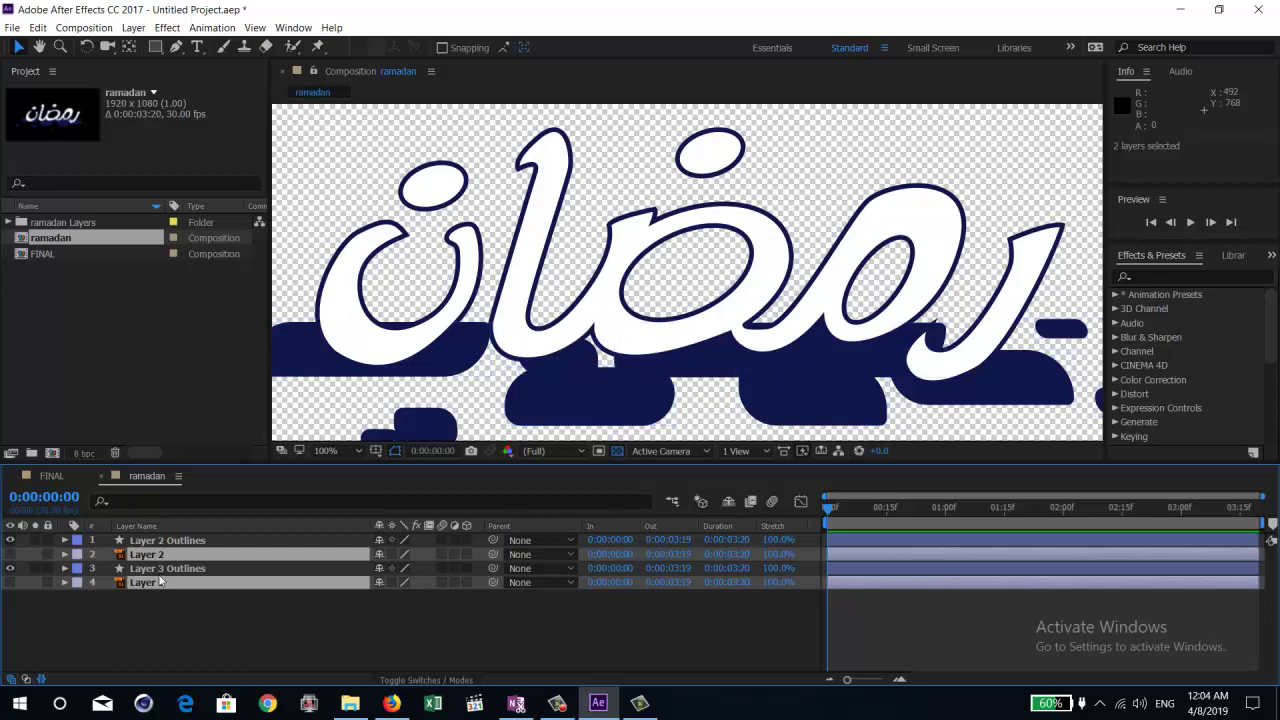
key(Delete)
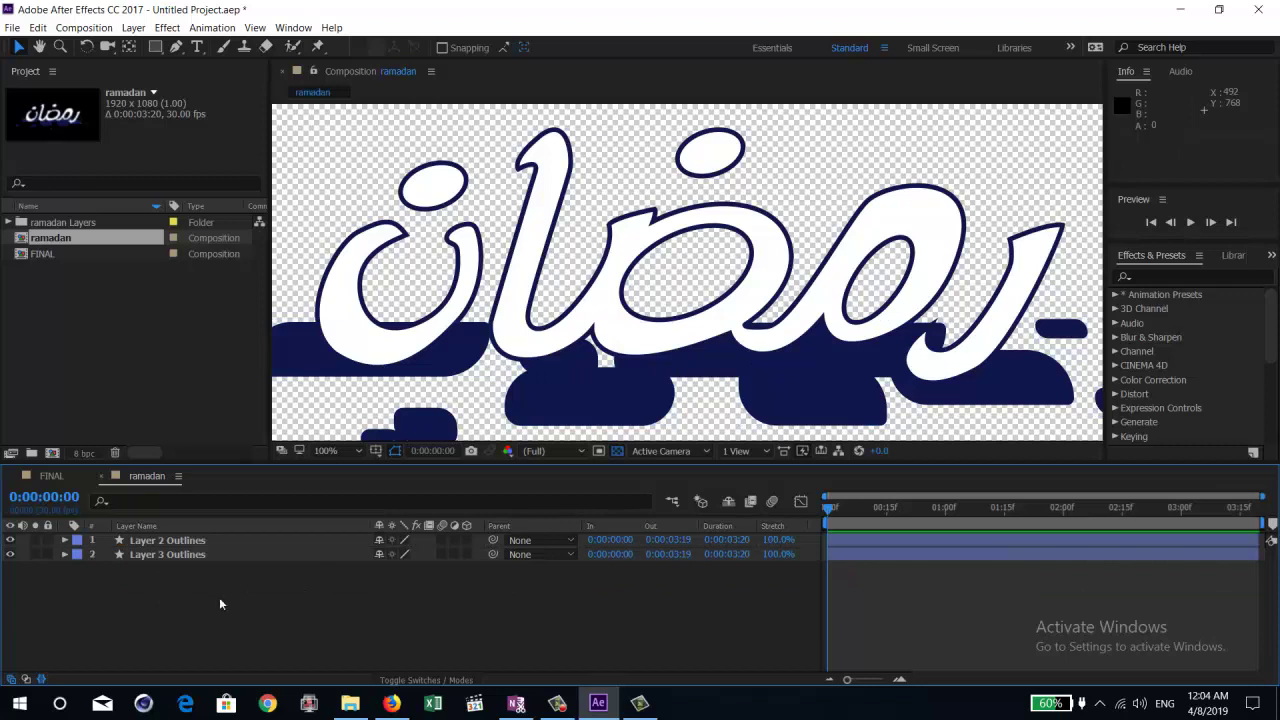
Step: Hide and lock Layer 3 Outlines, then select Layer 2 Outlines
drag(176, 552, 176, 550)
click(174, 581)
click(156, 557)
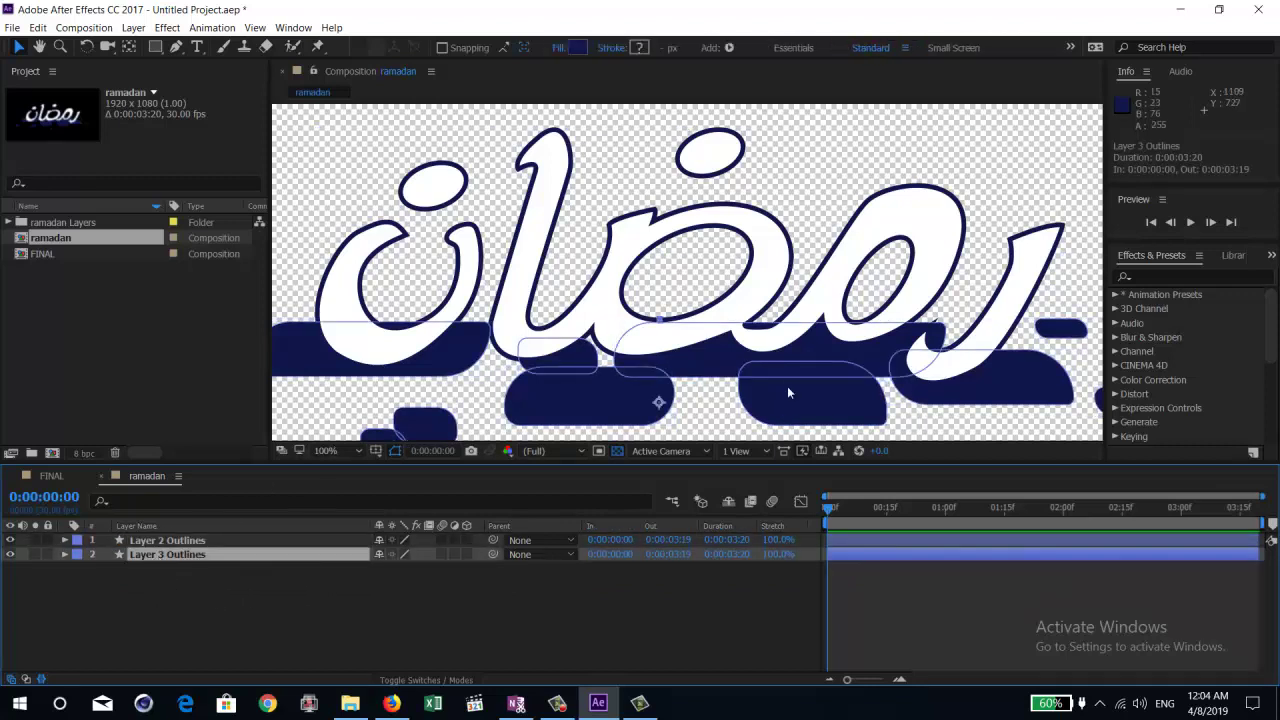
click(10, 555)
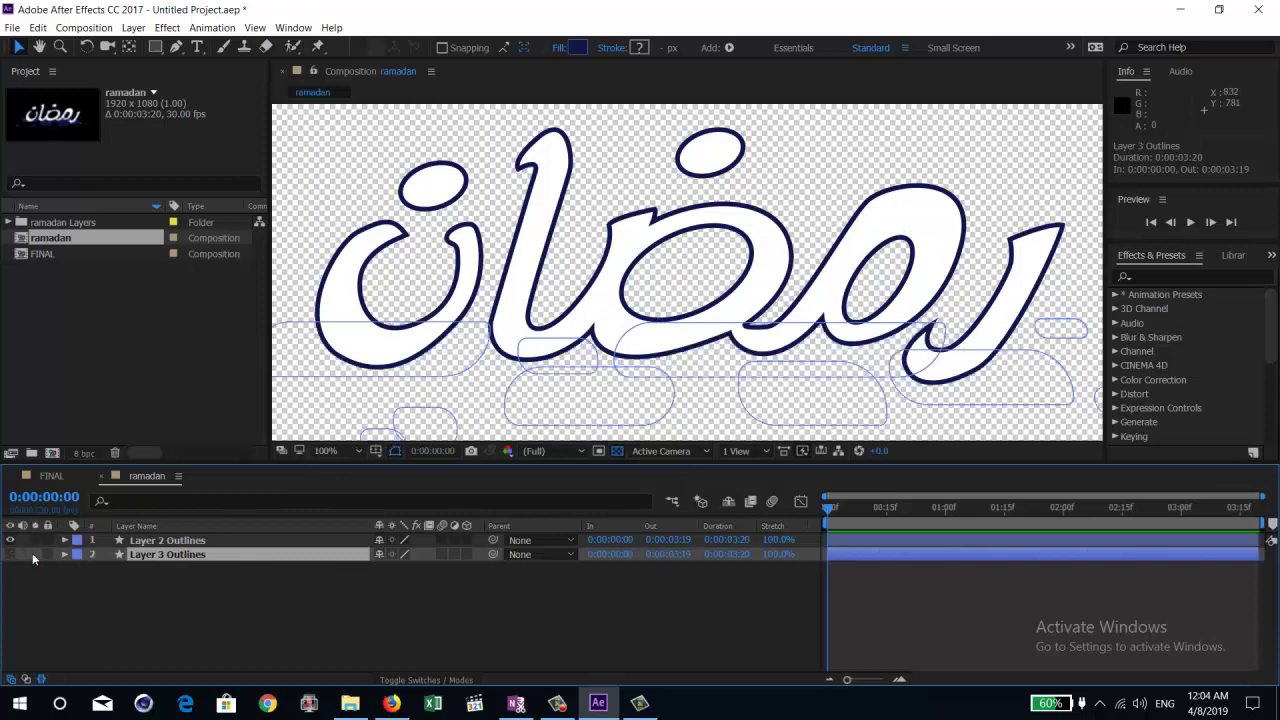
click(46, 554)
click(188, 541)
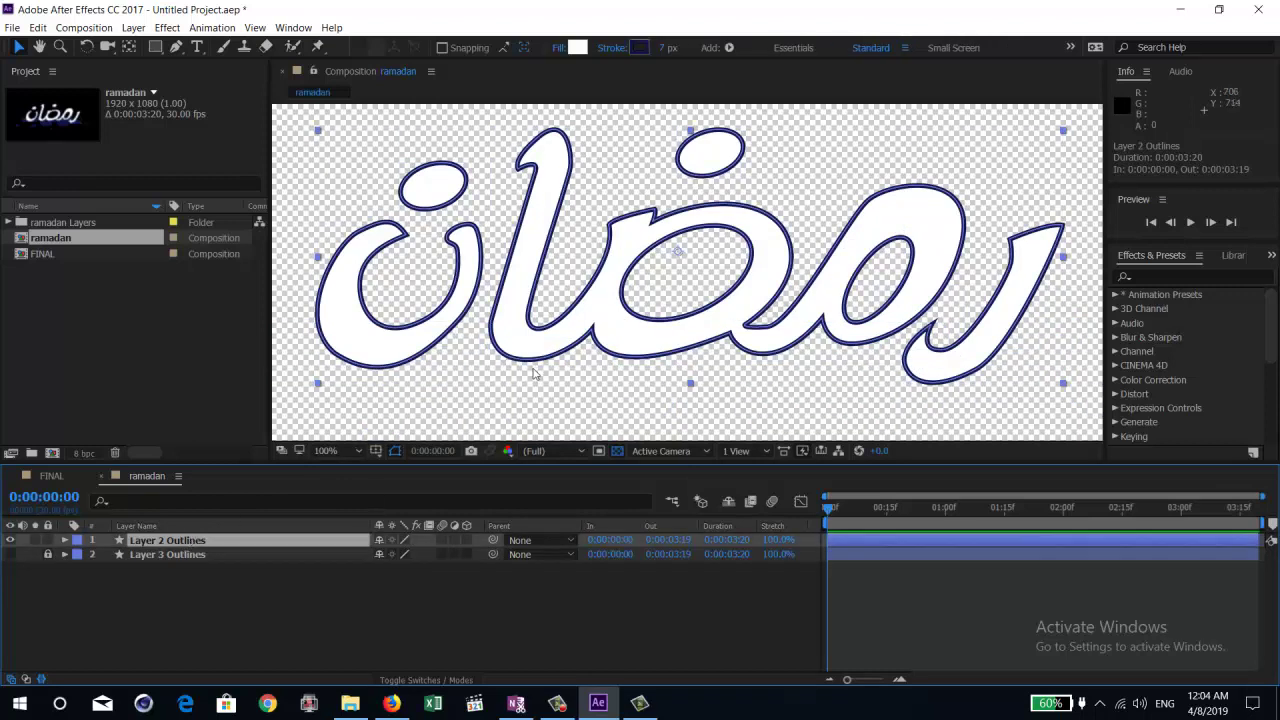
Step: Zoom in and reshape the oval's curve at its top-left path point
click(175, 48)
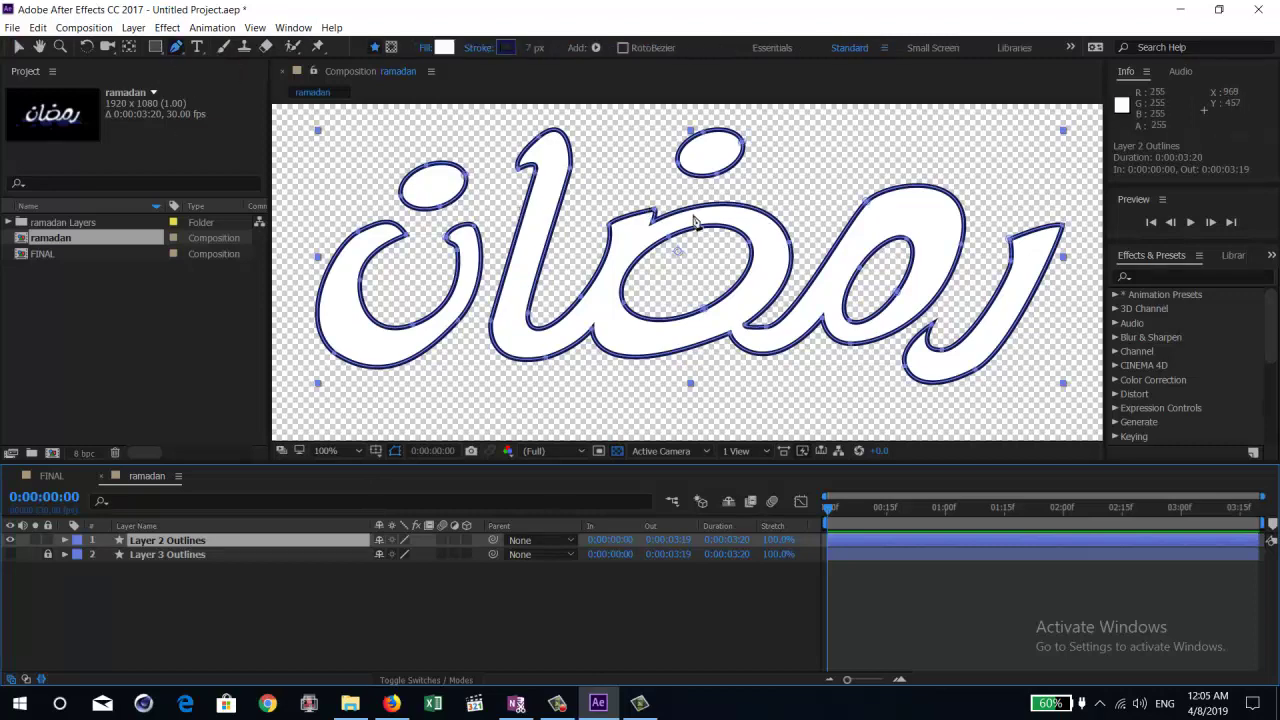
key(period)
scroll(678, 216, up, 1)
scroll(645, 186, up, 1)
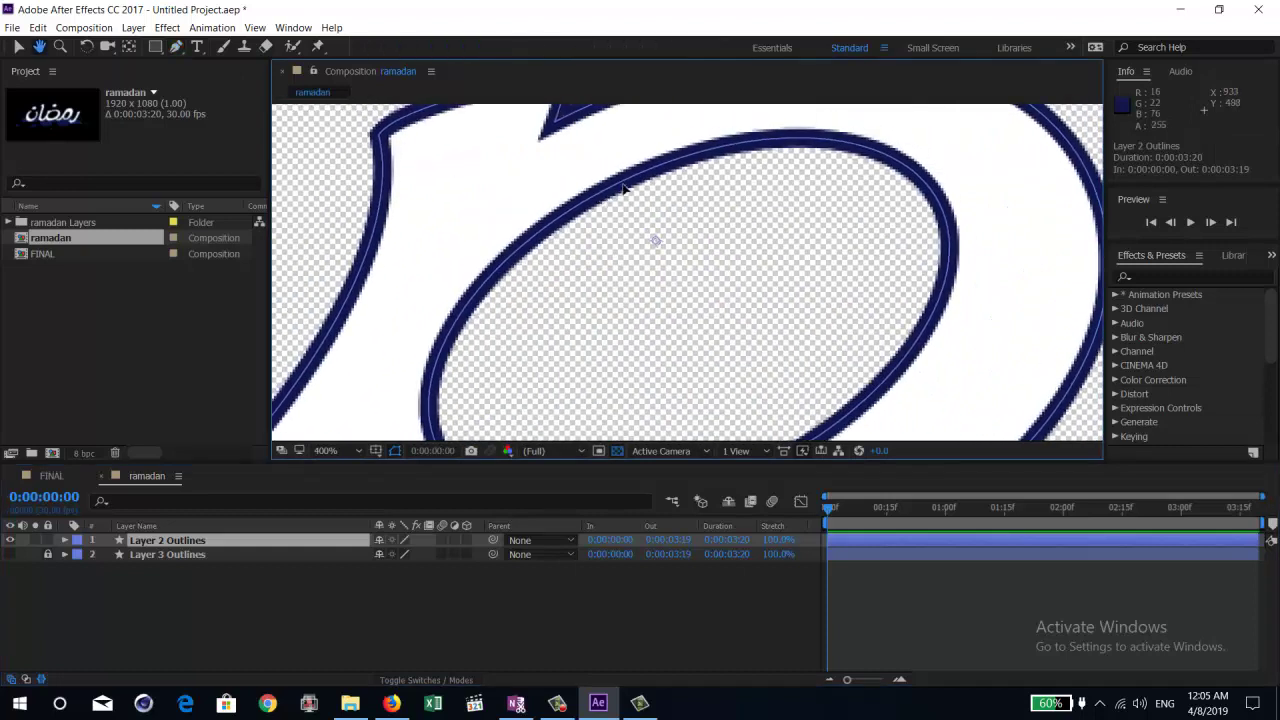
click(621, 188)
key(ctrl+z)
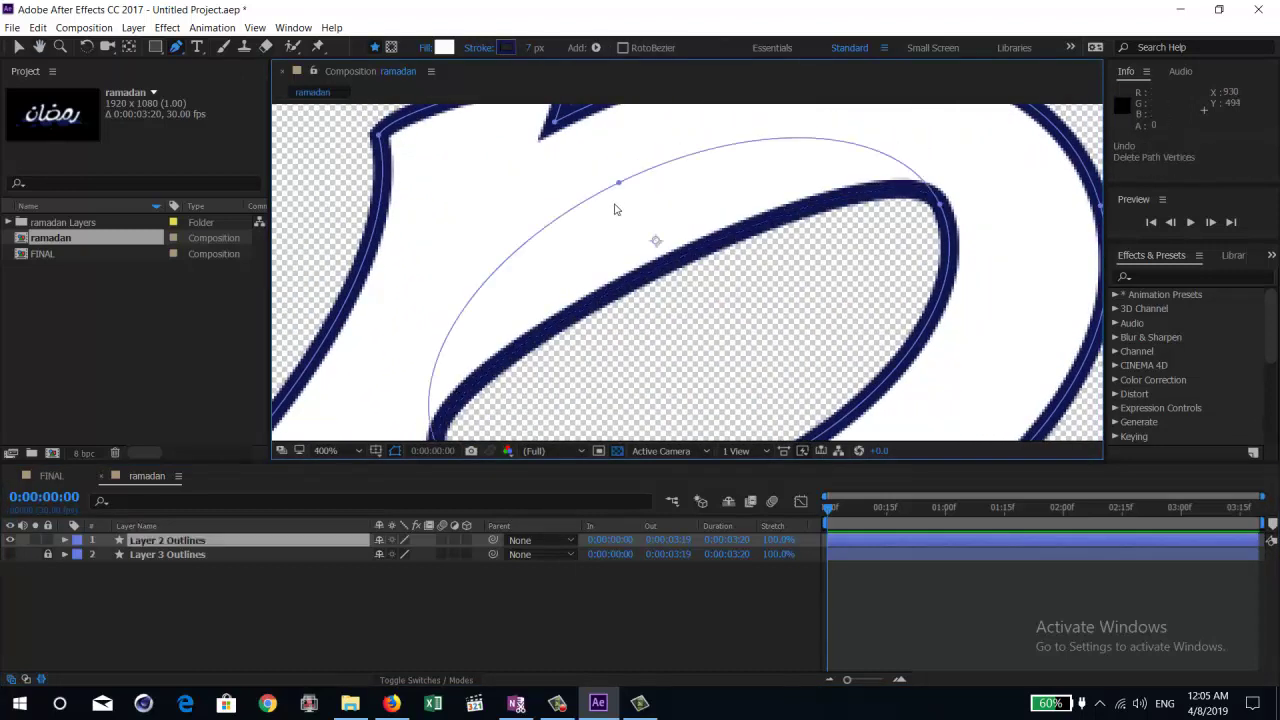
drag(617, 190, 640, 220)
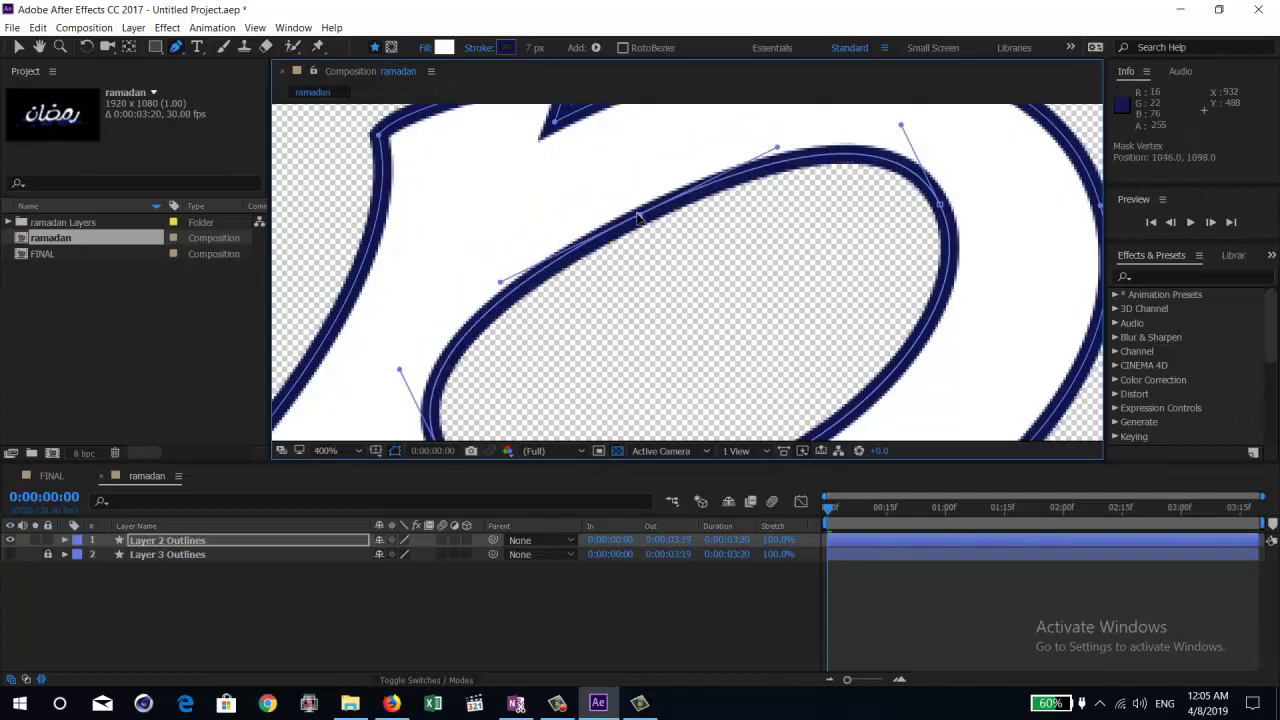
Step: Try dragging the middle letter's notch vertices, undoing each trial edit
scroll(640, 220, down, 4)
drag(654, 233, 622, 264)
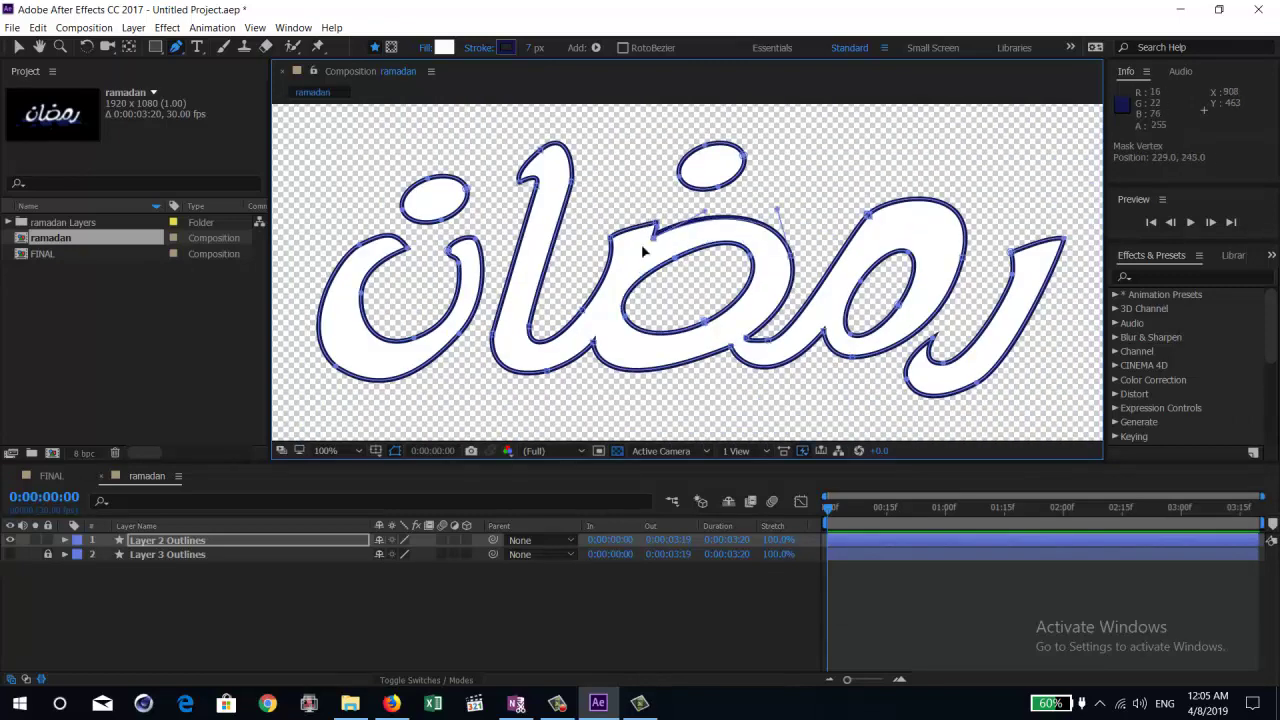
key(ctrl+z)
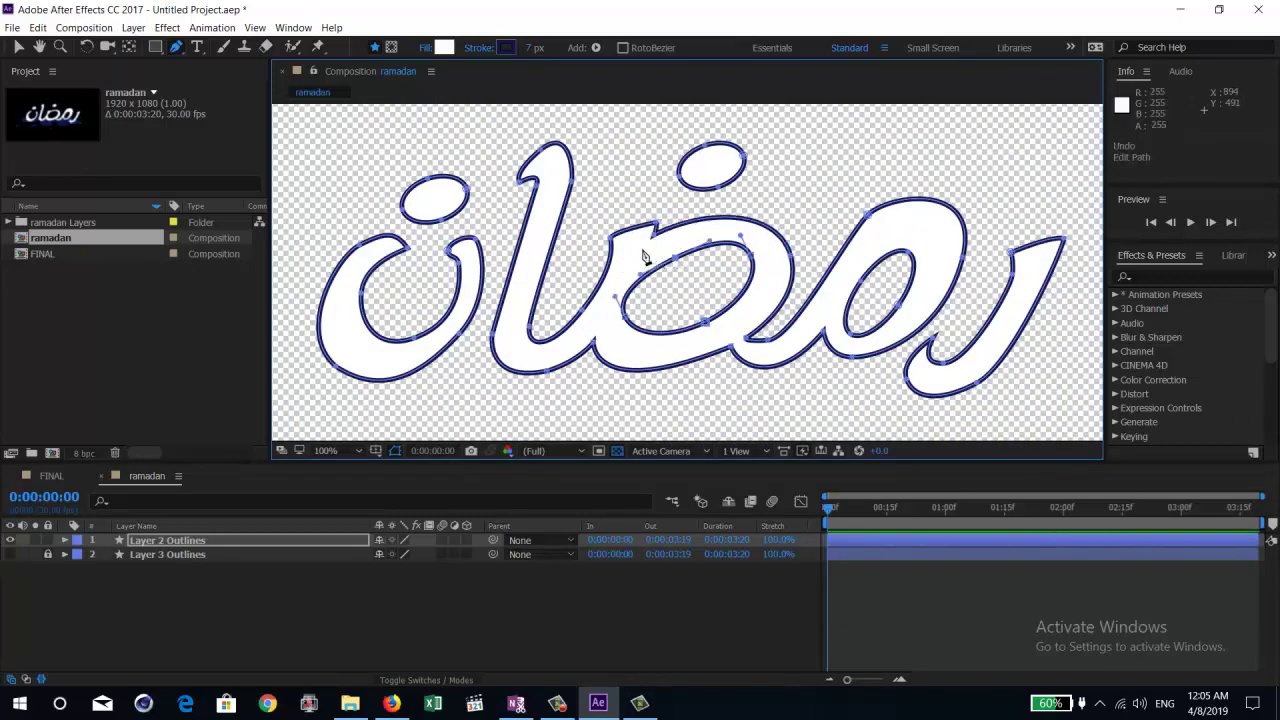
mouse_move(610, 242)
mouse_down()
mouse_move(610, 168)
mouse_move(581, 243)
mouse_up()
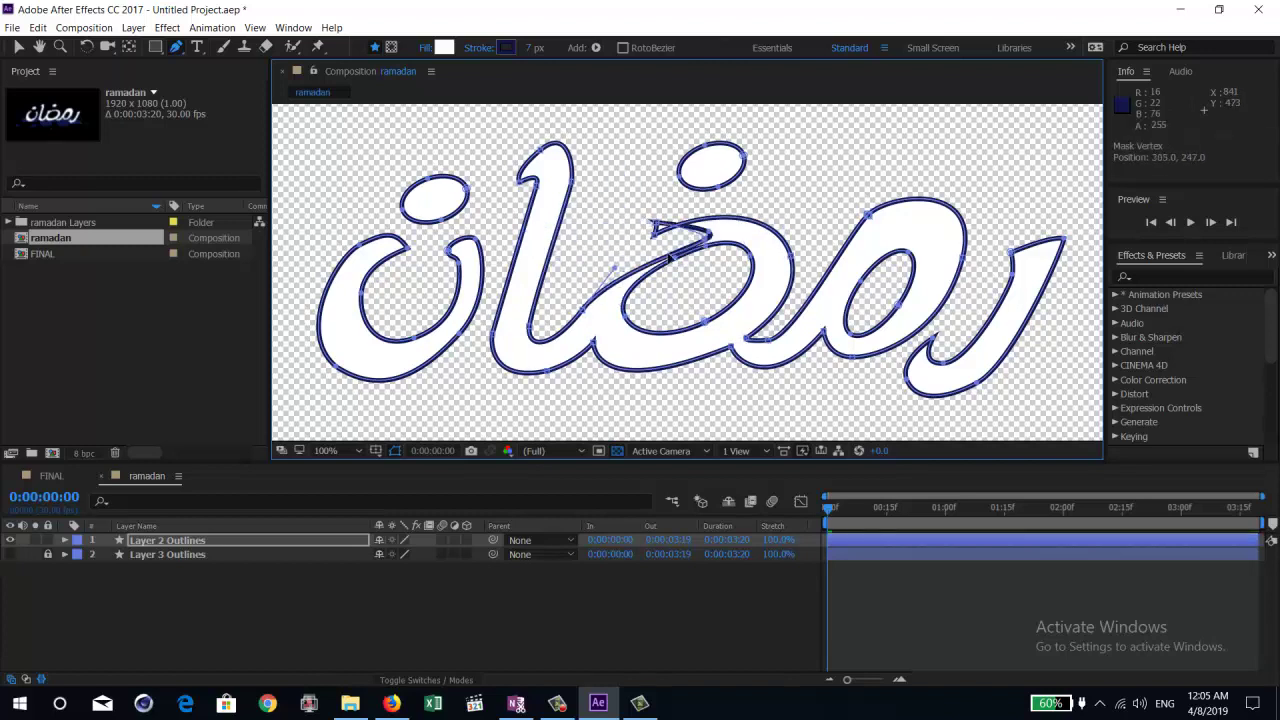
key(ctrl+z)
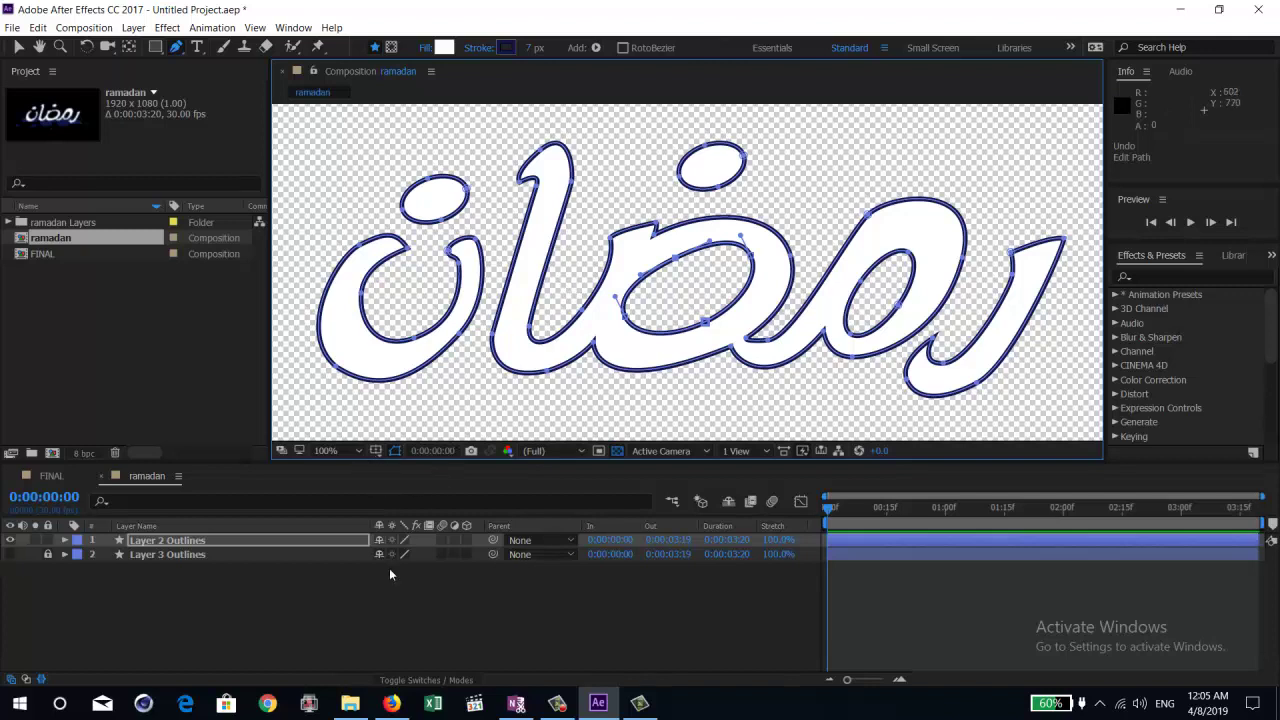
Step: Inspect Layer 3 Outlines' properties and label colours without changing anything
click(378, 618)
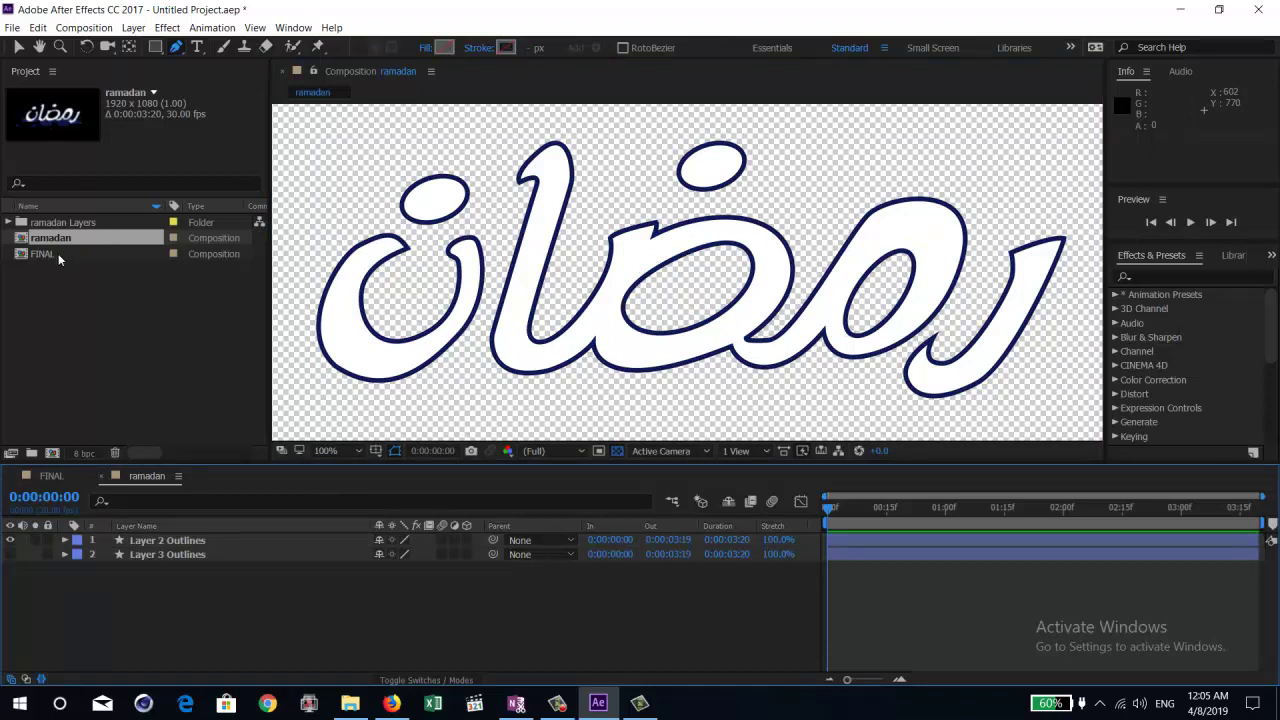
click(150, 541)
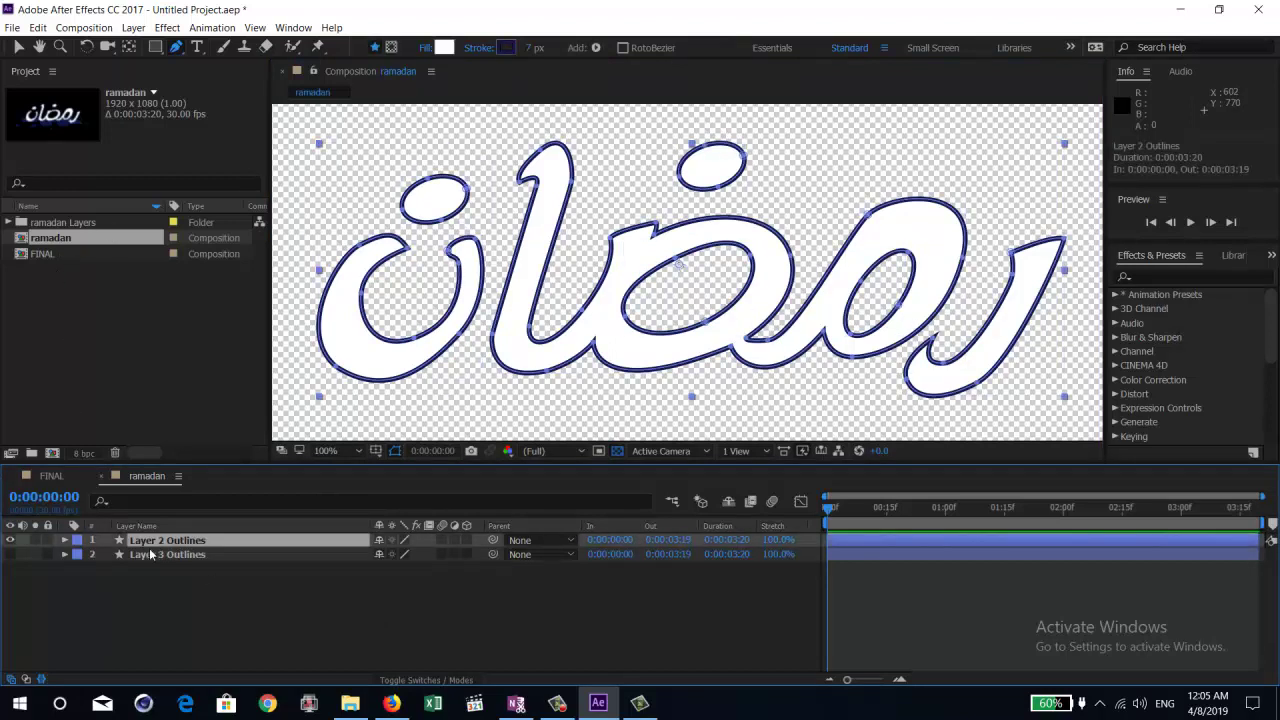
click(150, 555)
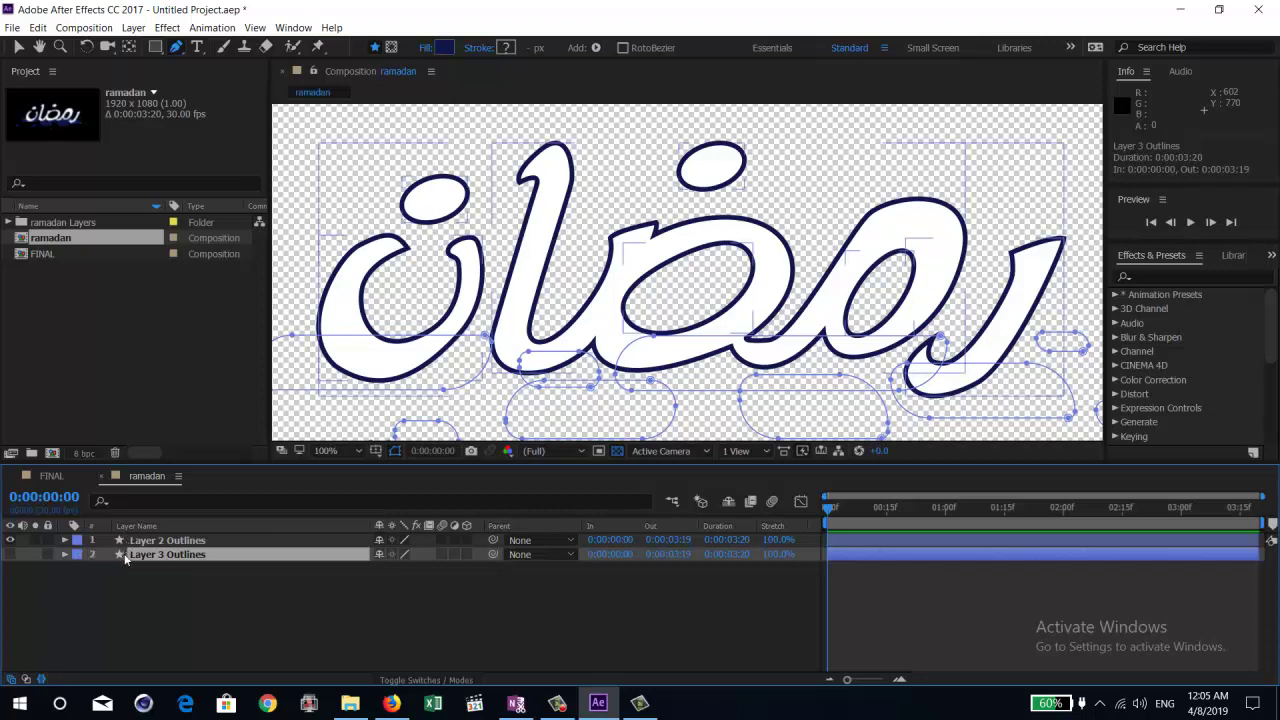
click(63, 555)
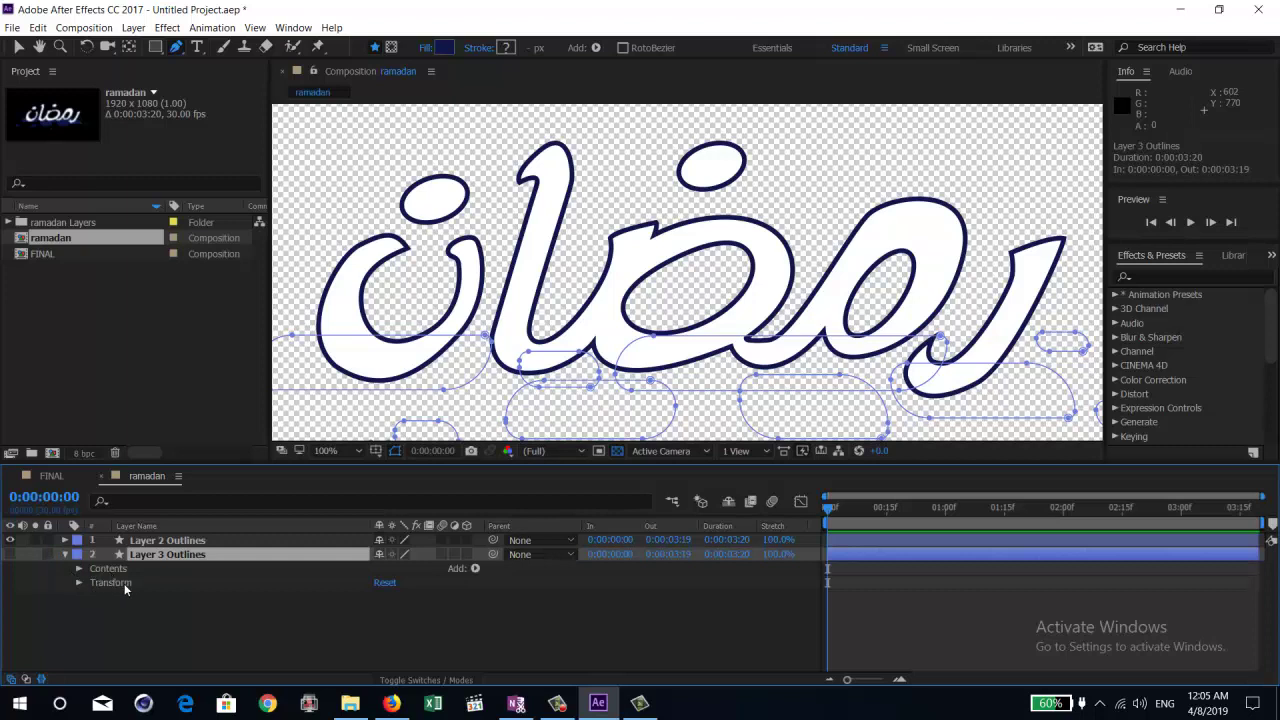
click(64, 556)
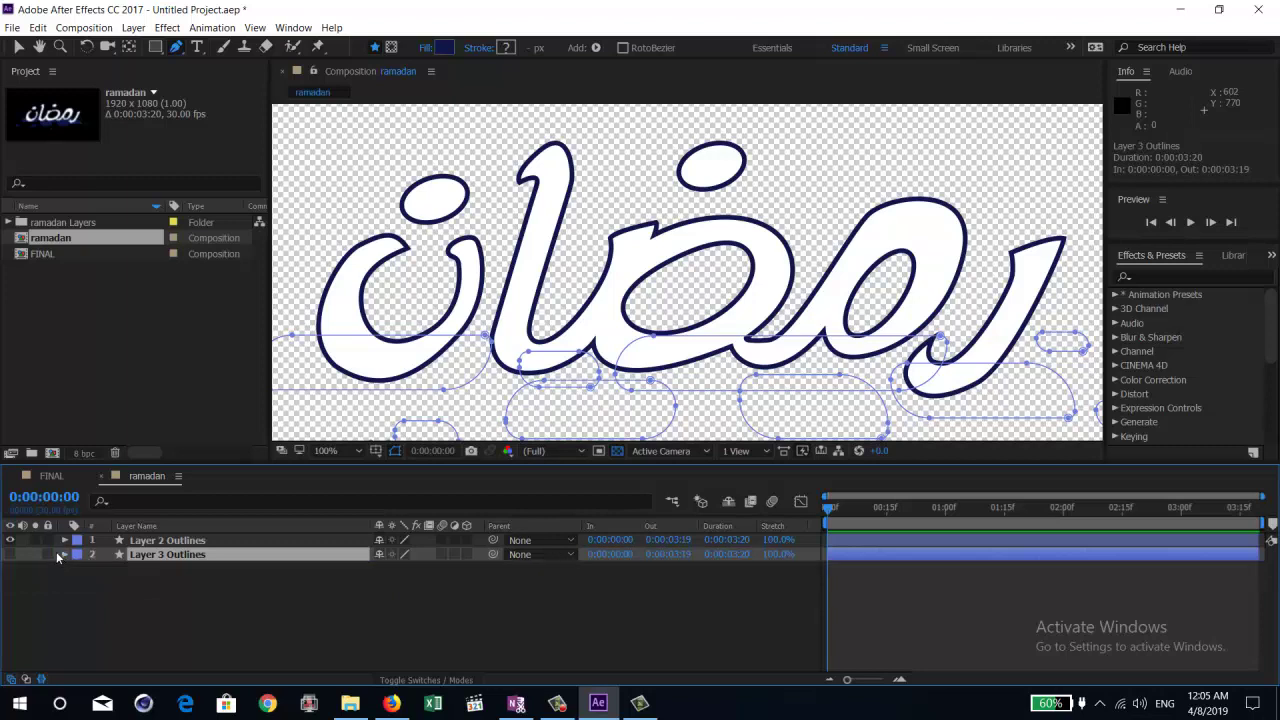
click(63, 556)
click(77, 555)
click(70, 557)
click(63, 555)
click(172, 541)
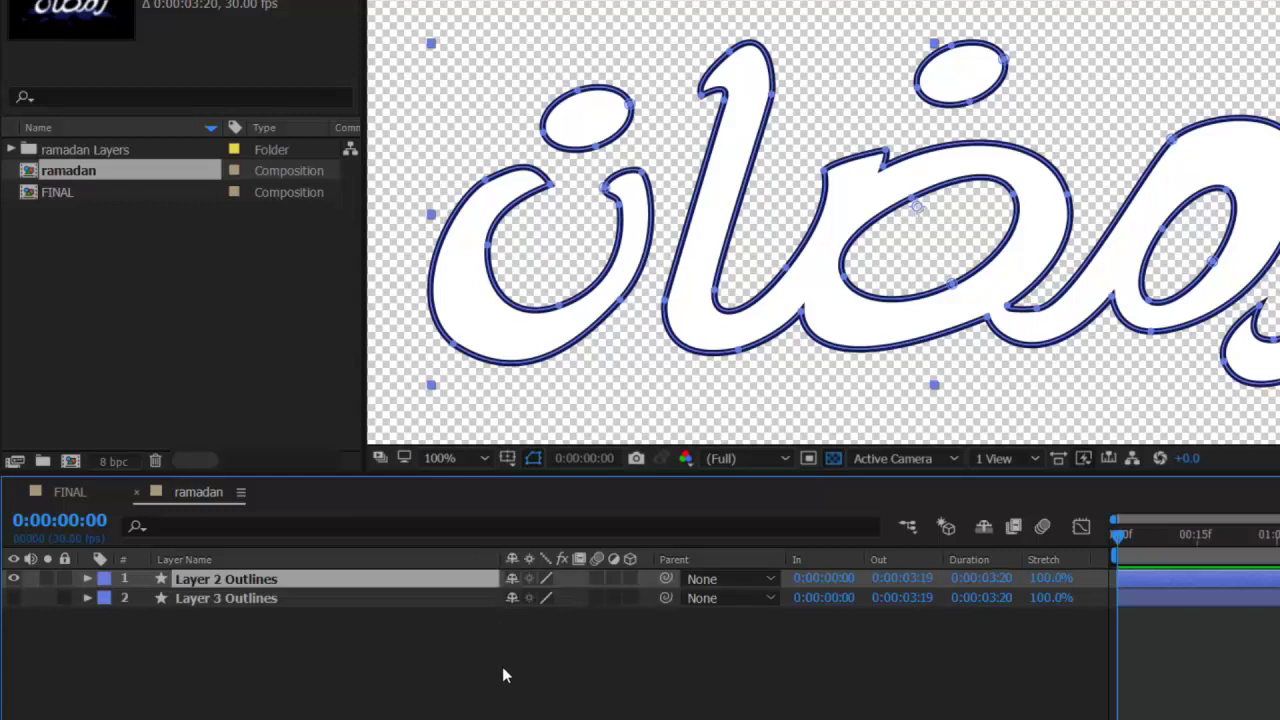
Step: Mark Layer 3 Outlines shy, make it visible, and solo it
click(512, 598)
click(320, 600)
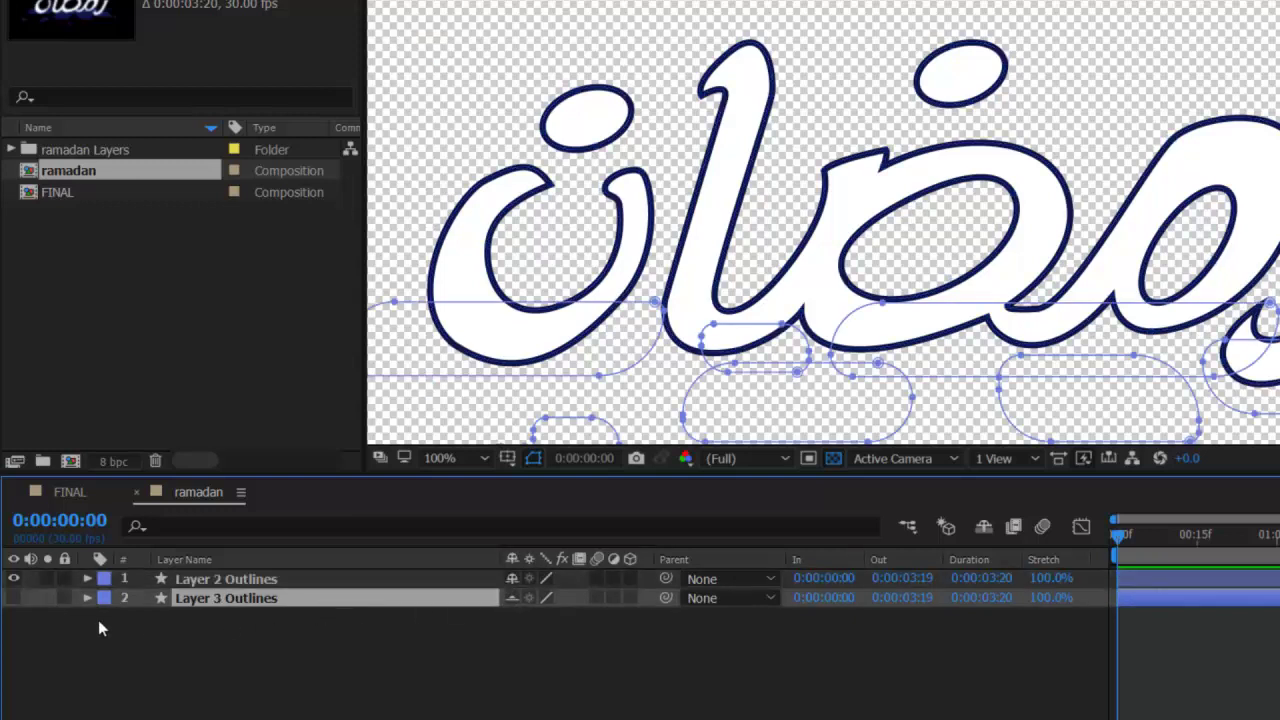
click(14, 598)
click(47, 598)
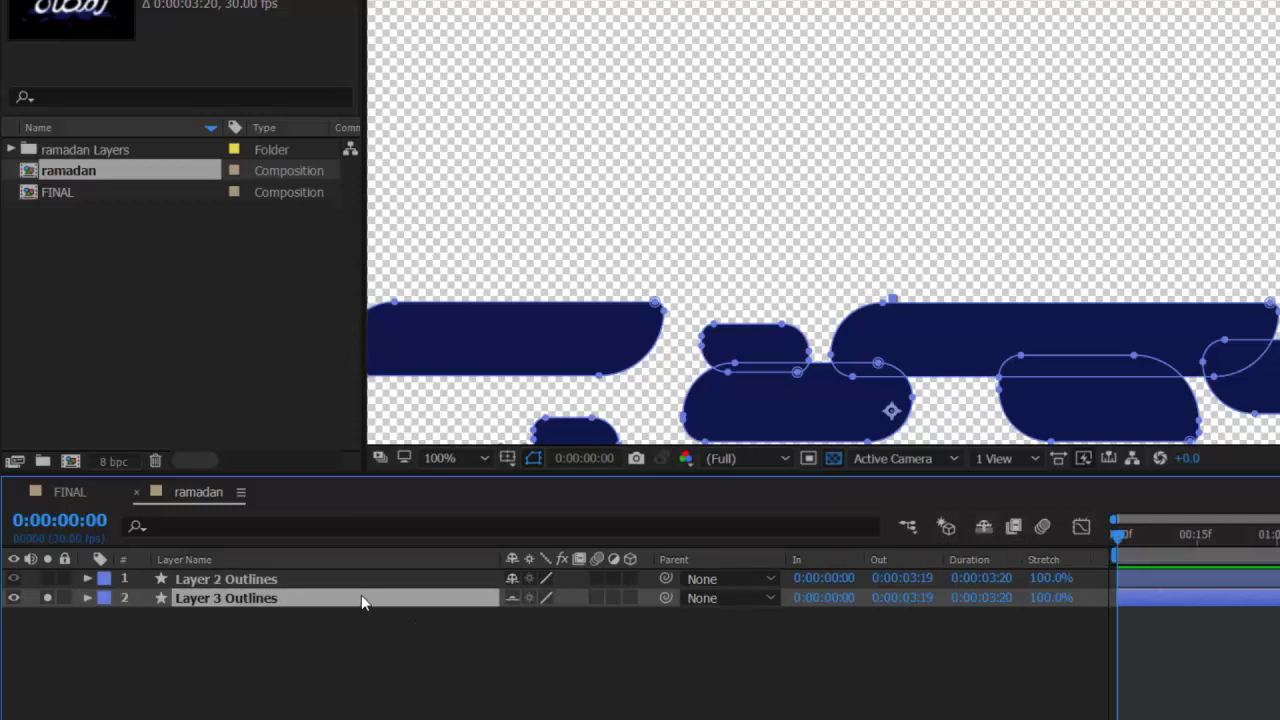
click(983, 532)
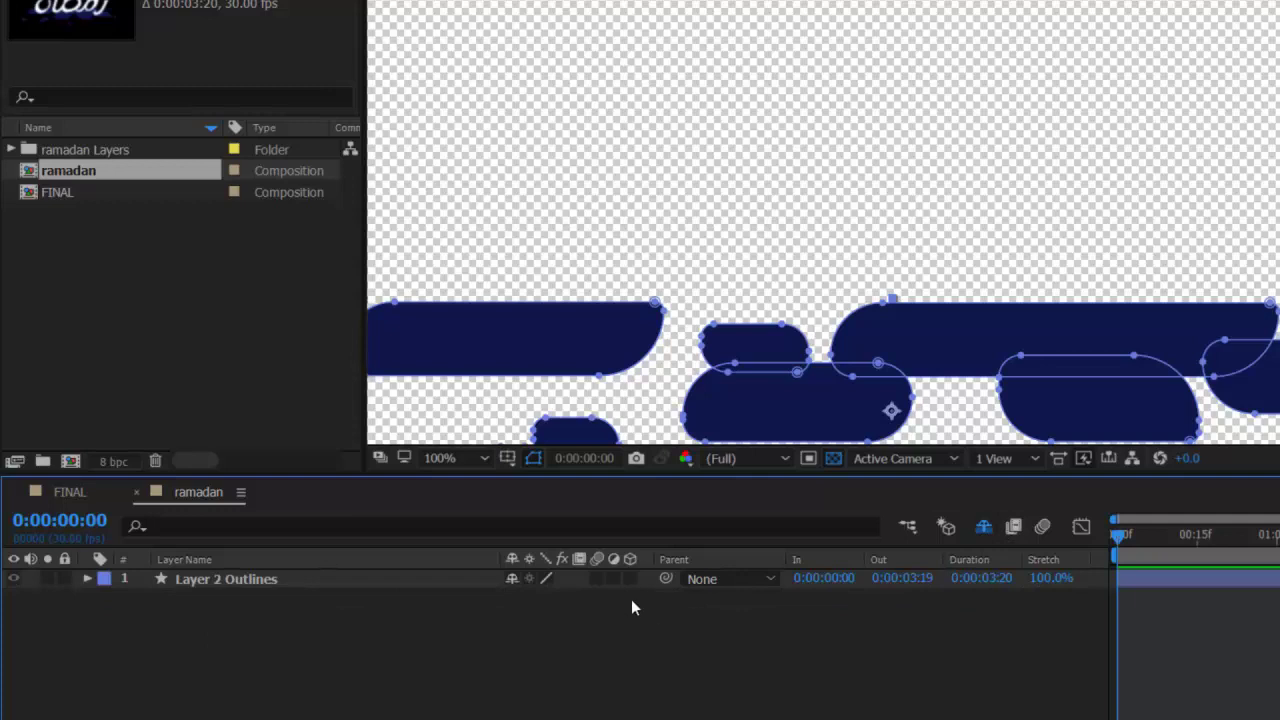
click(198, 628)
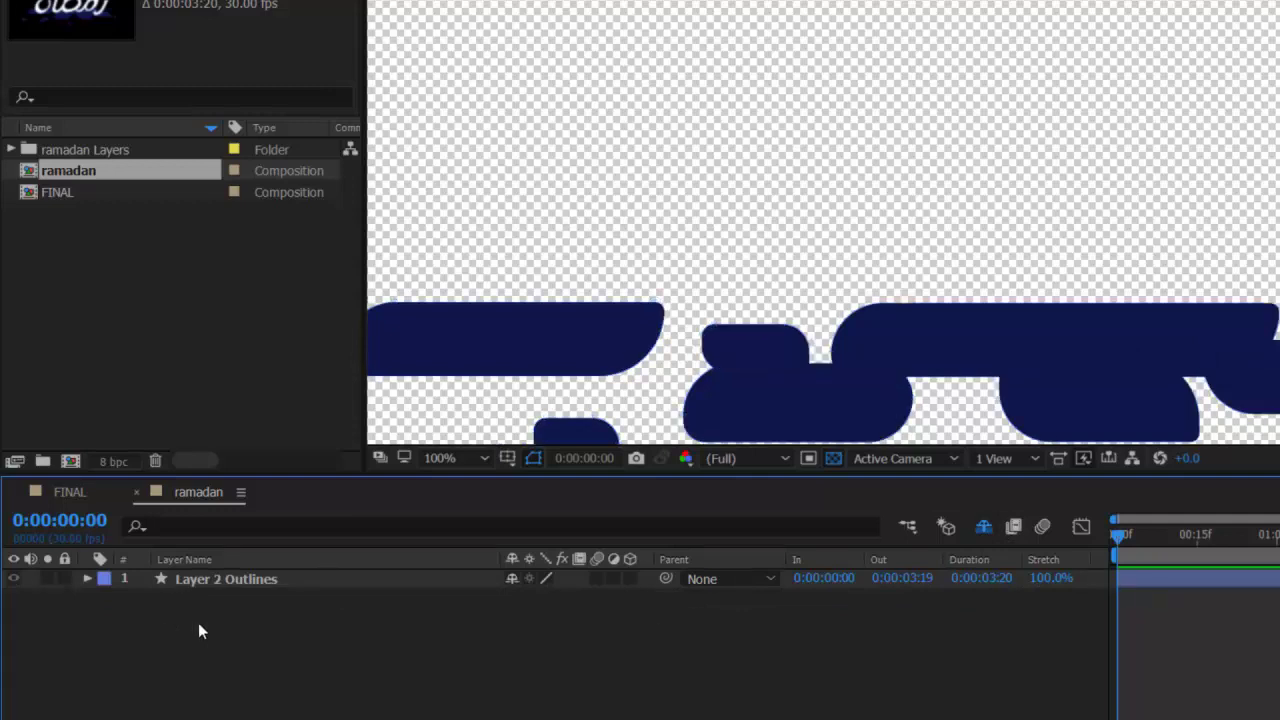
click(985, 537)
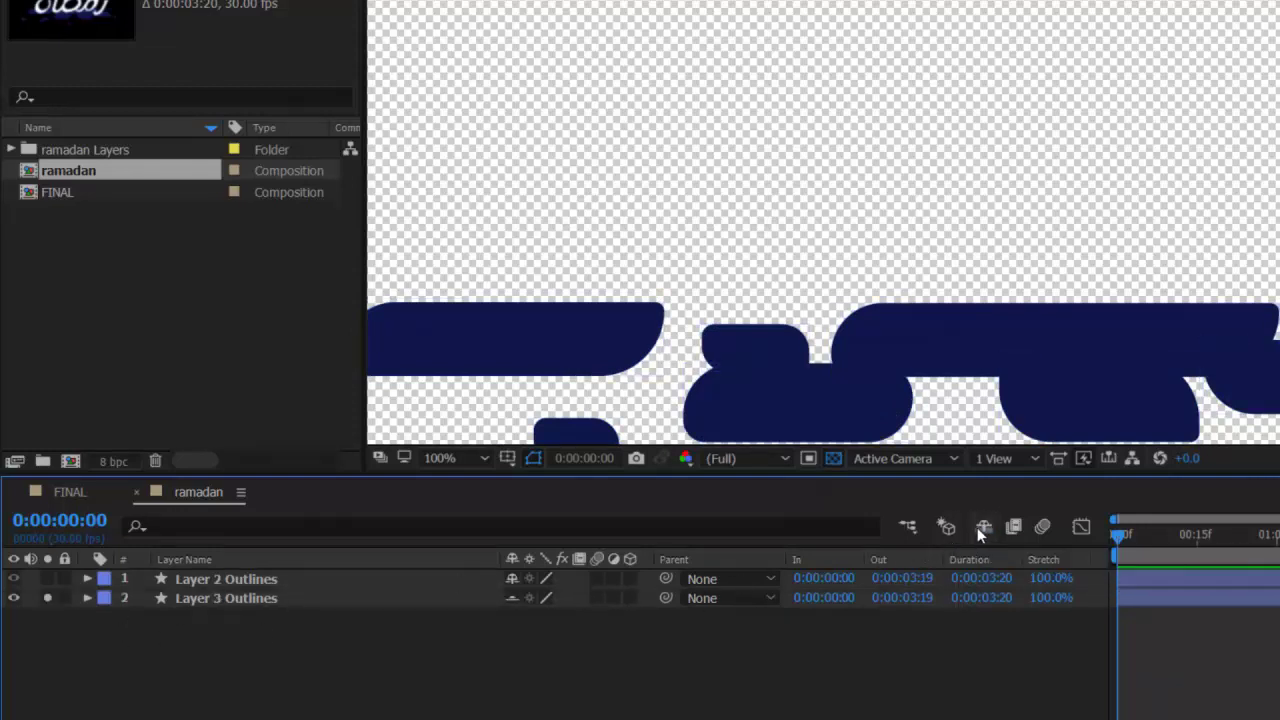
click(980, 532)
click(980, 532)
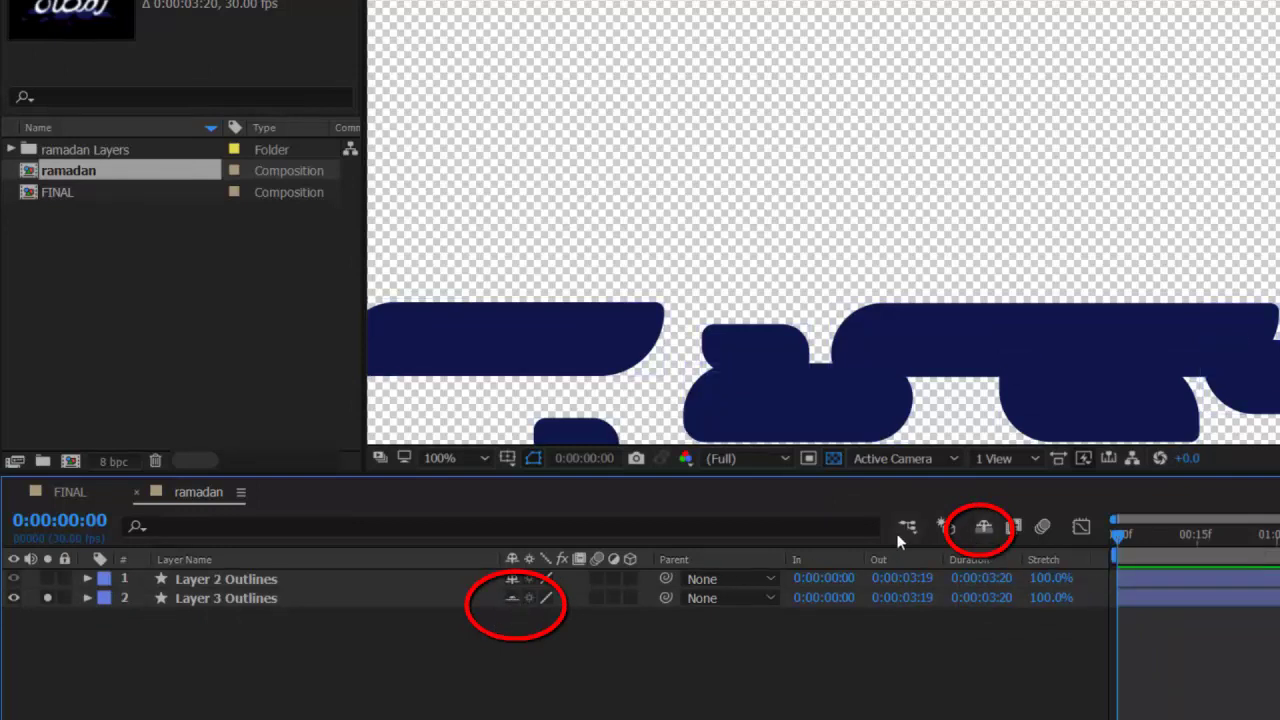
click(984, 526)
click(986, 527)
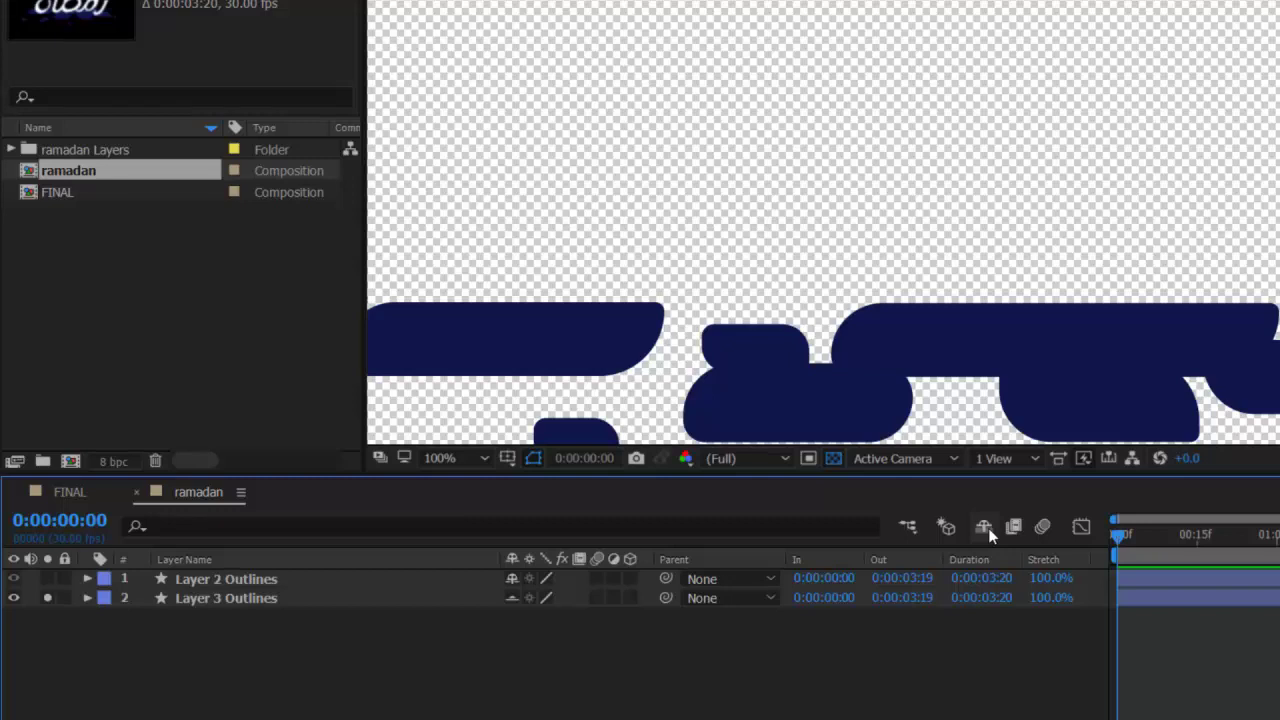
click(431, 606)
click(430, 651)
Step: Toggle Solo on the two outline layers until only Layer 3 Outlines is soloed
key(ctrl+a)
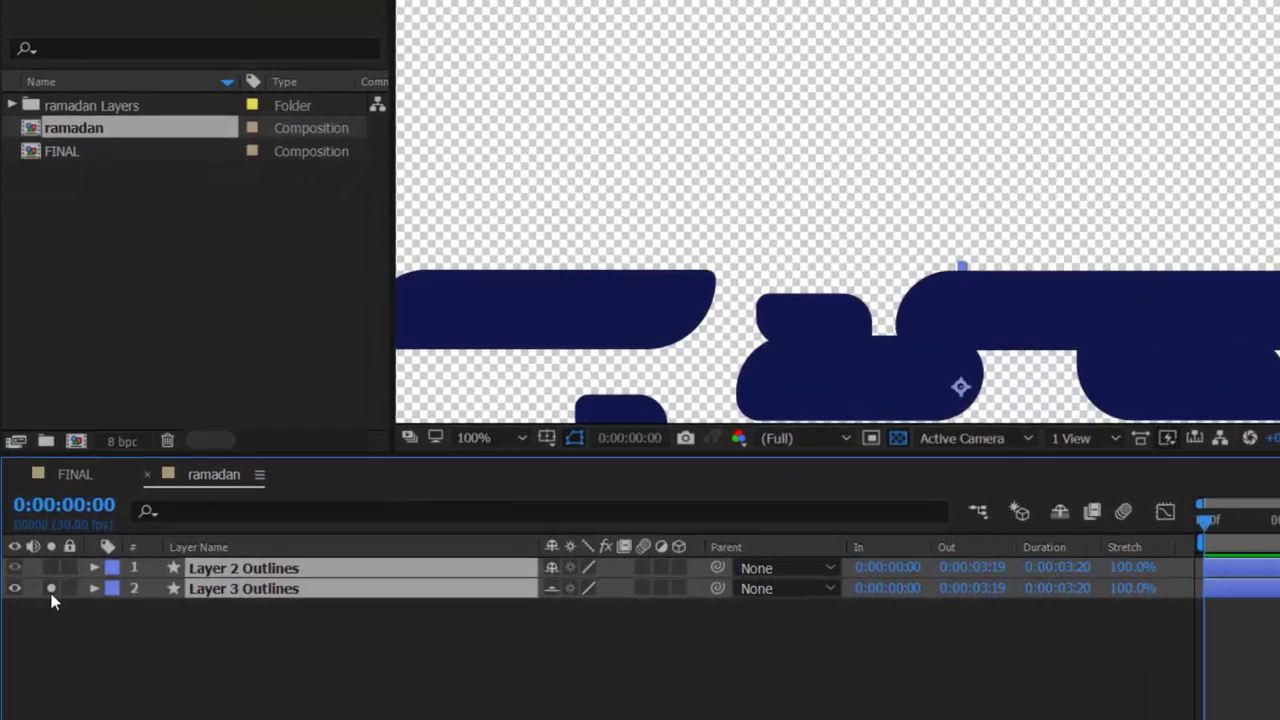
click(47, 597)
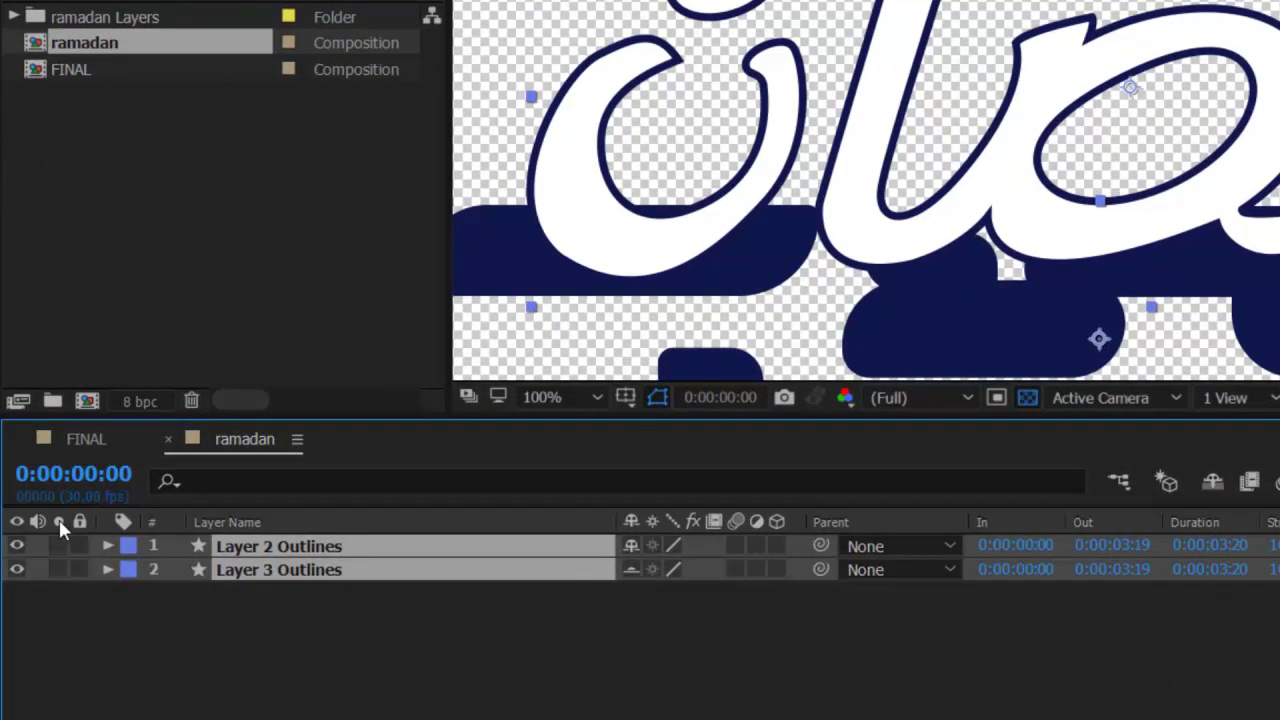
click(58, 569)
key(ctrl+shift+a)
click(58, 569)
click(58, 546)
click(58, 569)
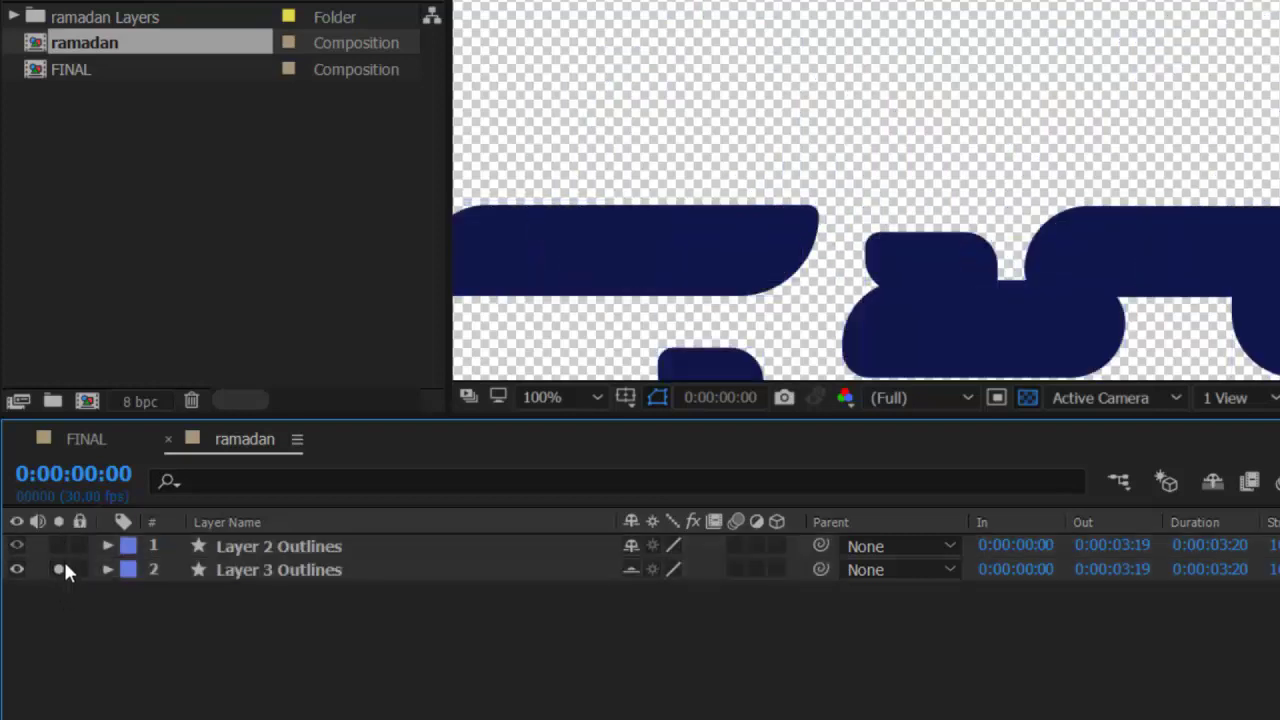
Step: Select Layer 3 Outlines to show its paths and compare it against the white lettering
click(366, 569)
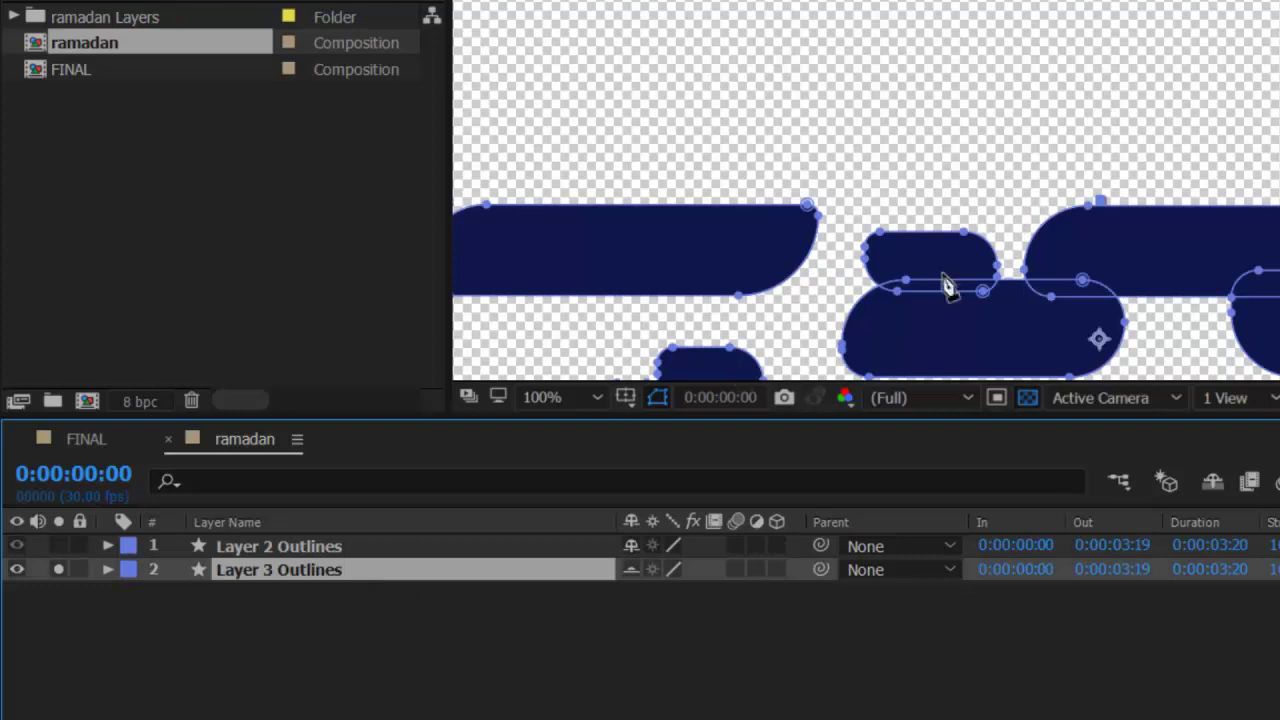
scroll(958, 278, down, 4)
scroll(958, 278, up, 2)
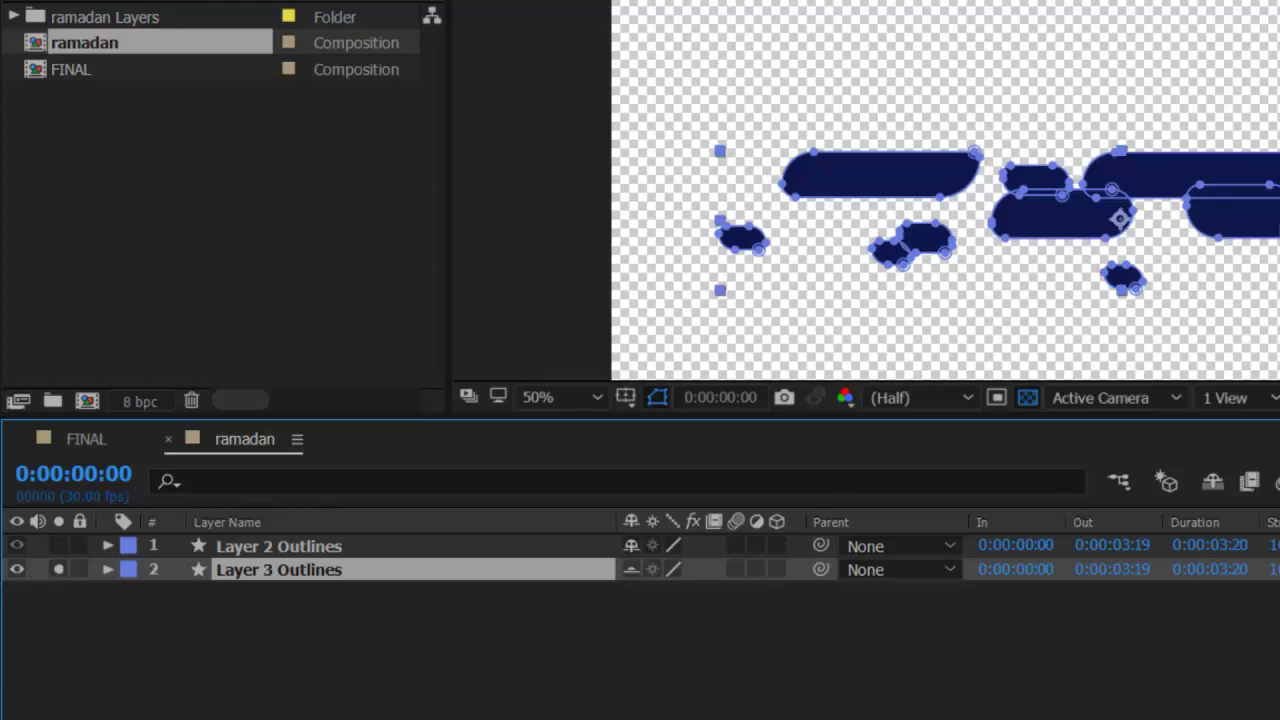
click(58, 570)
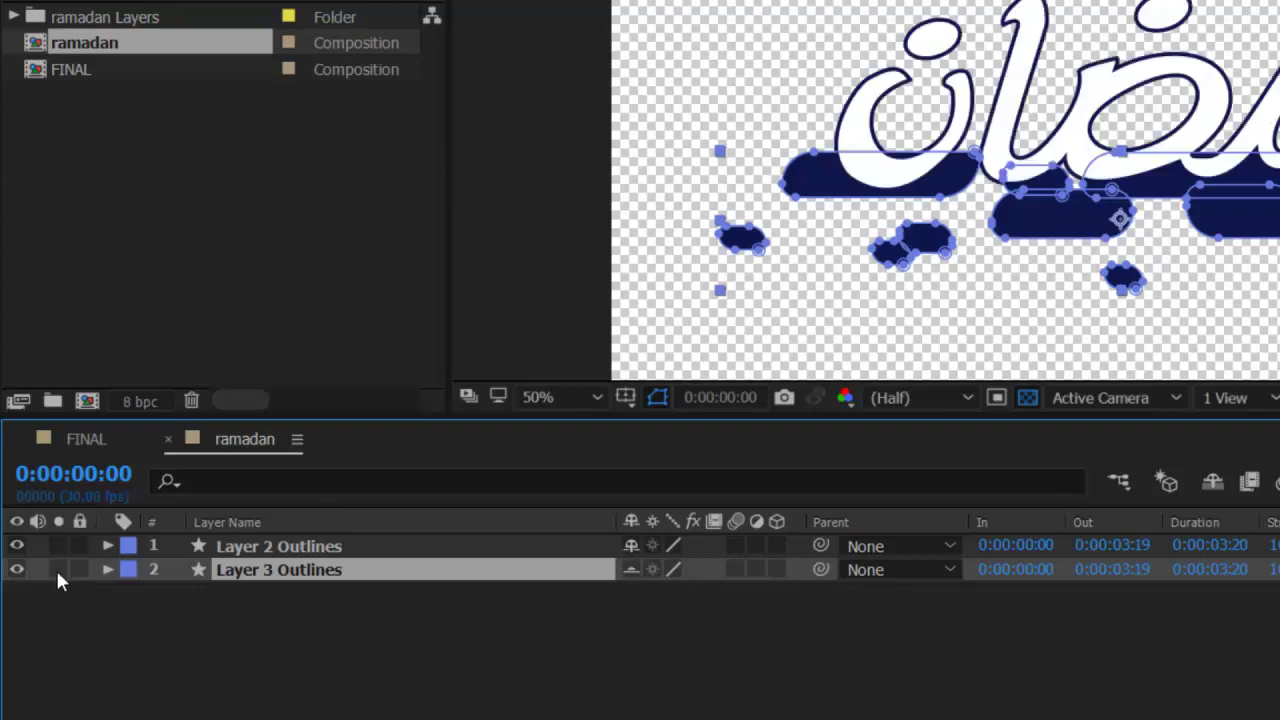
click(58, 570)
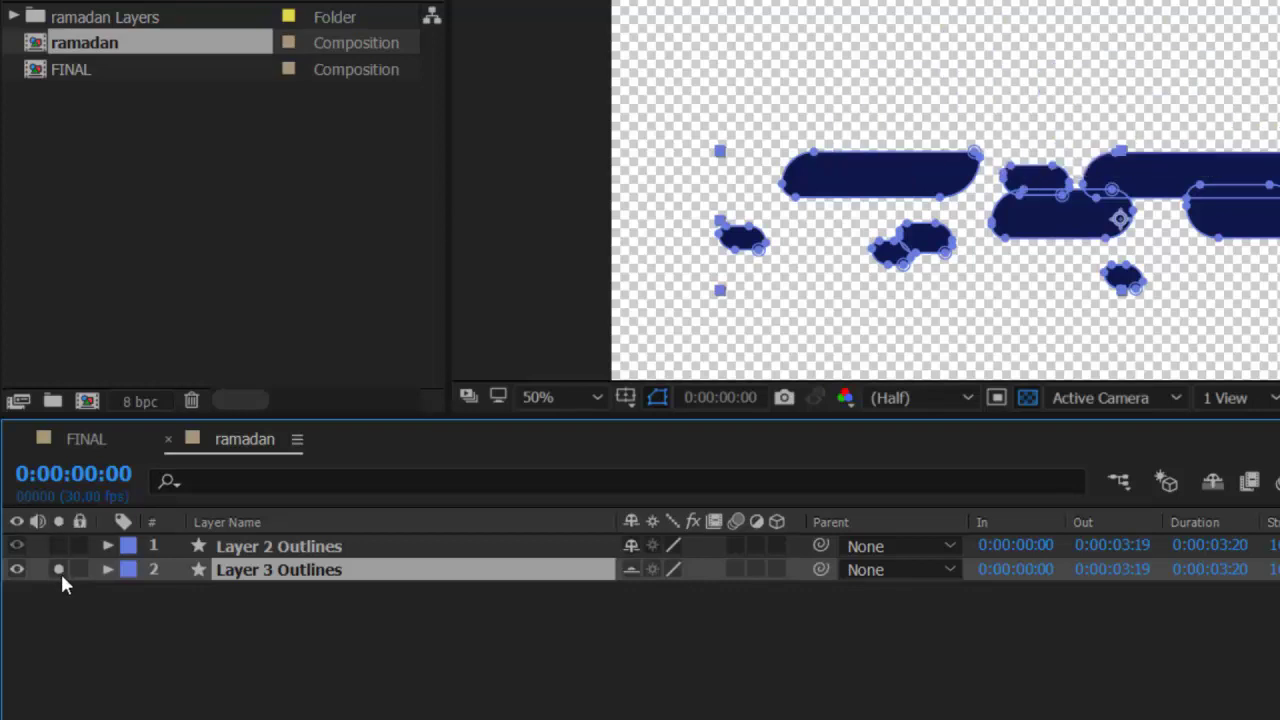
Step: Unsolo Layer 3 Outlines so the lettering shows, and lock both outline layers
click(60, 572)
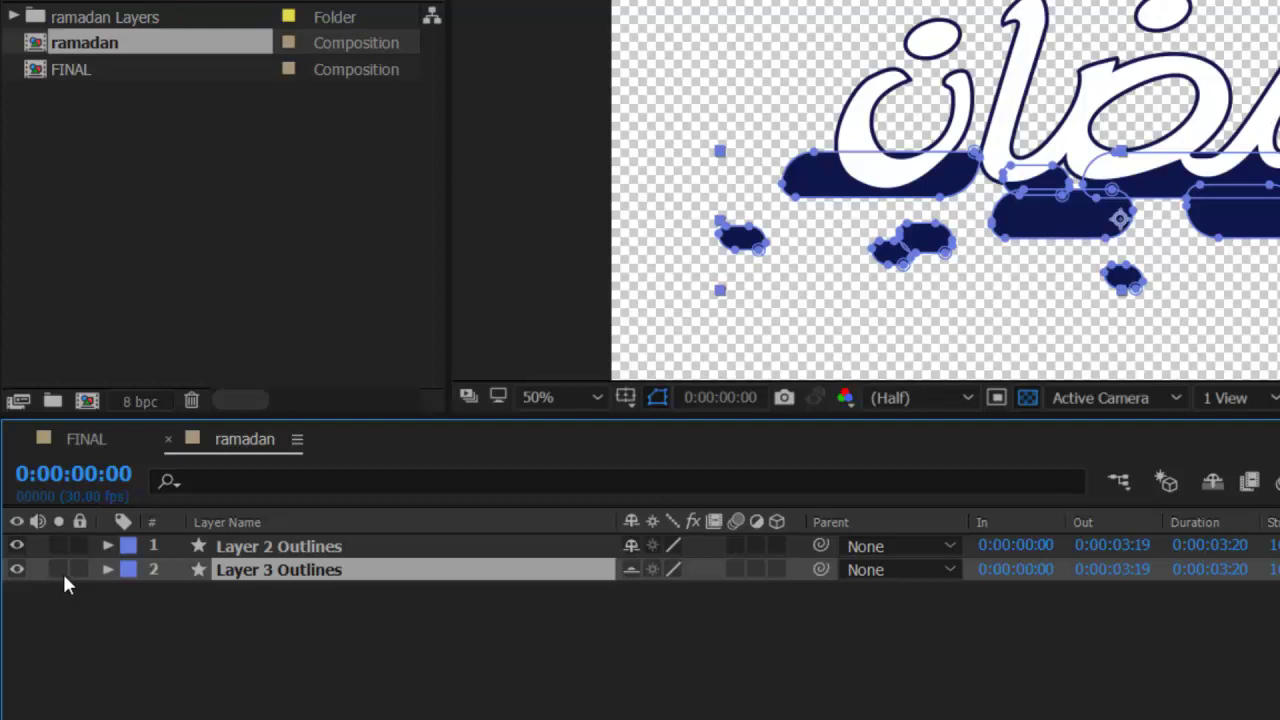
click(59, 570)
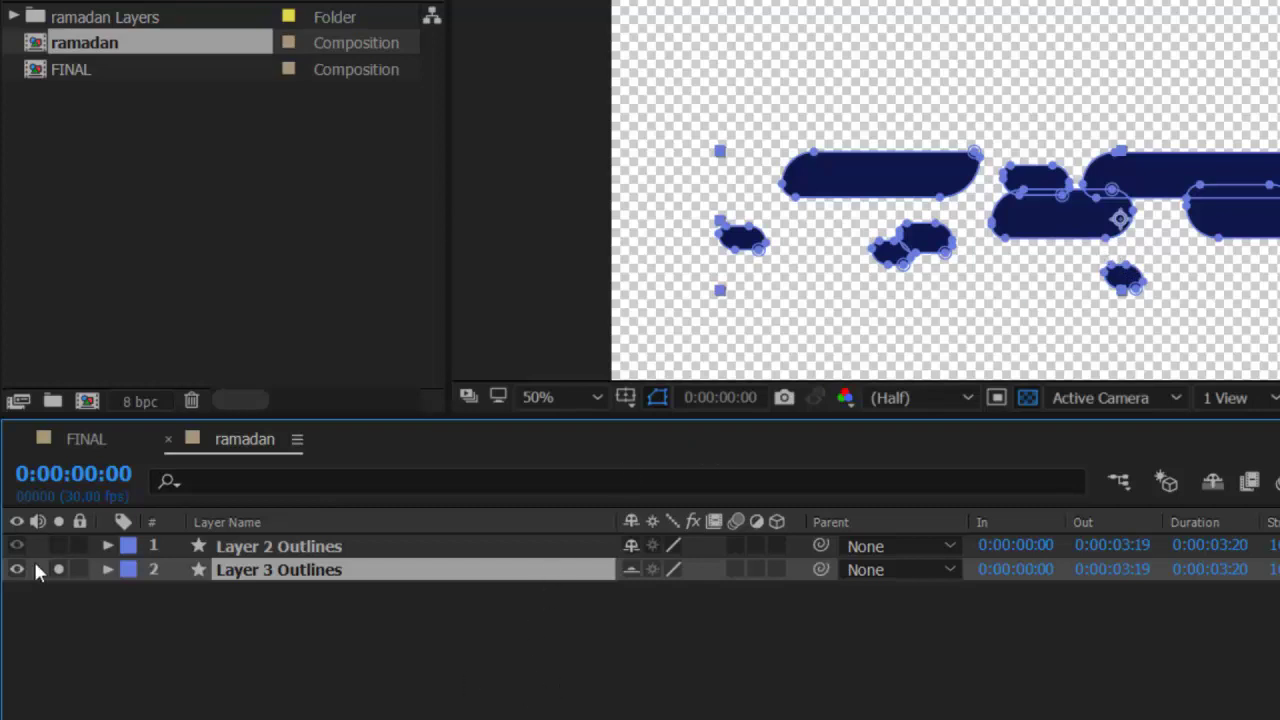
click(59, 569)
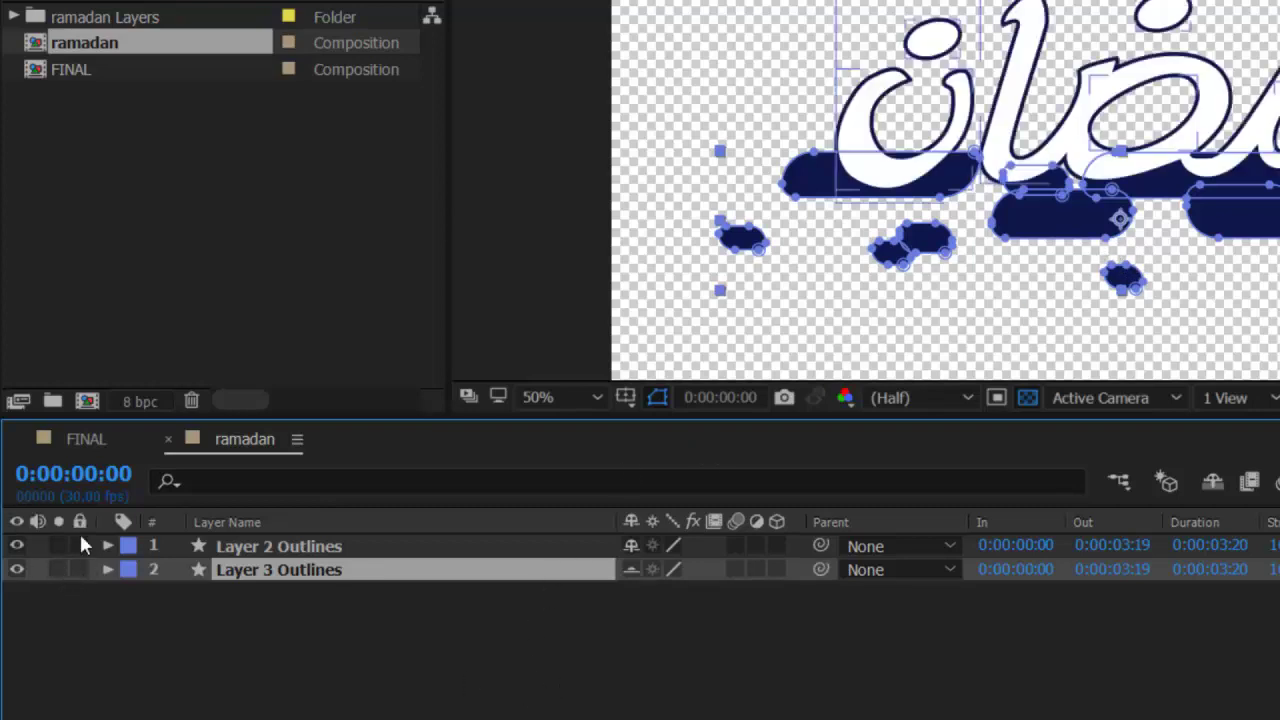
drag(80, 569, 80, 546)
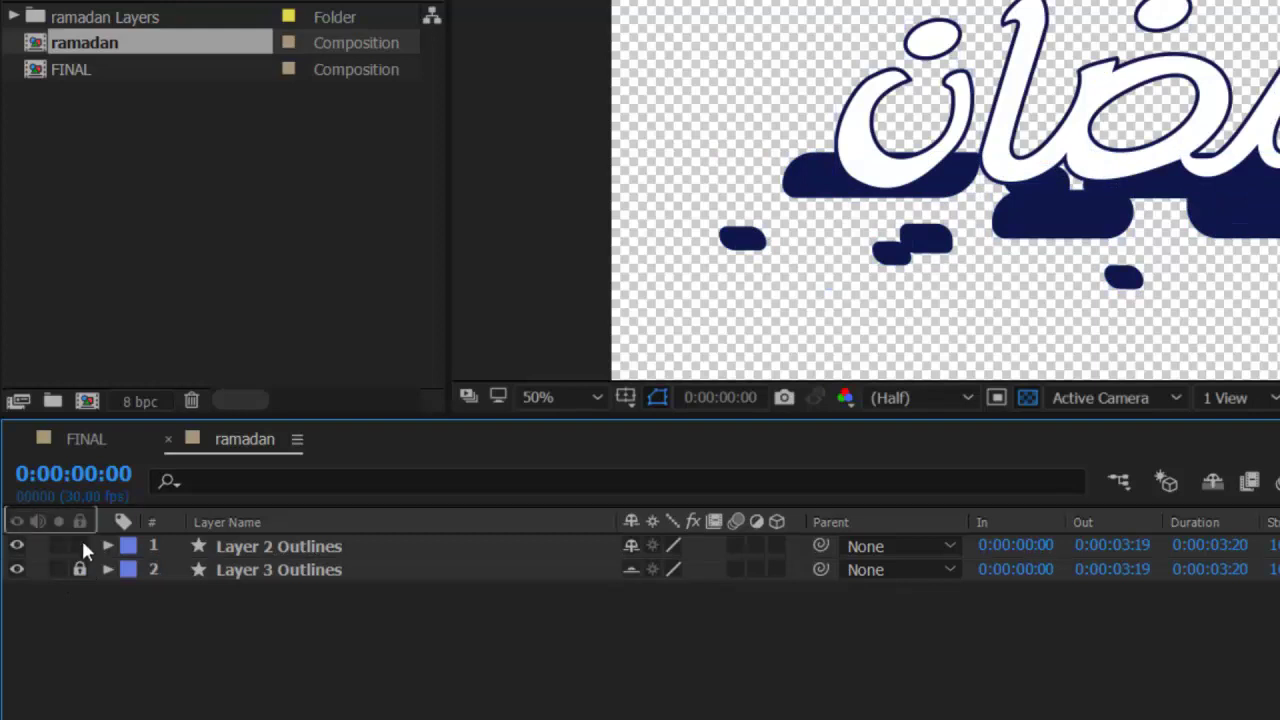
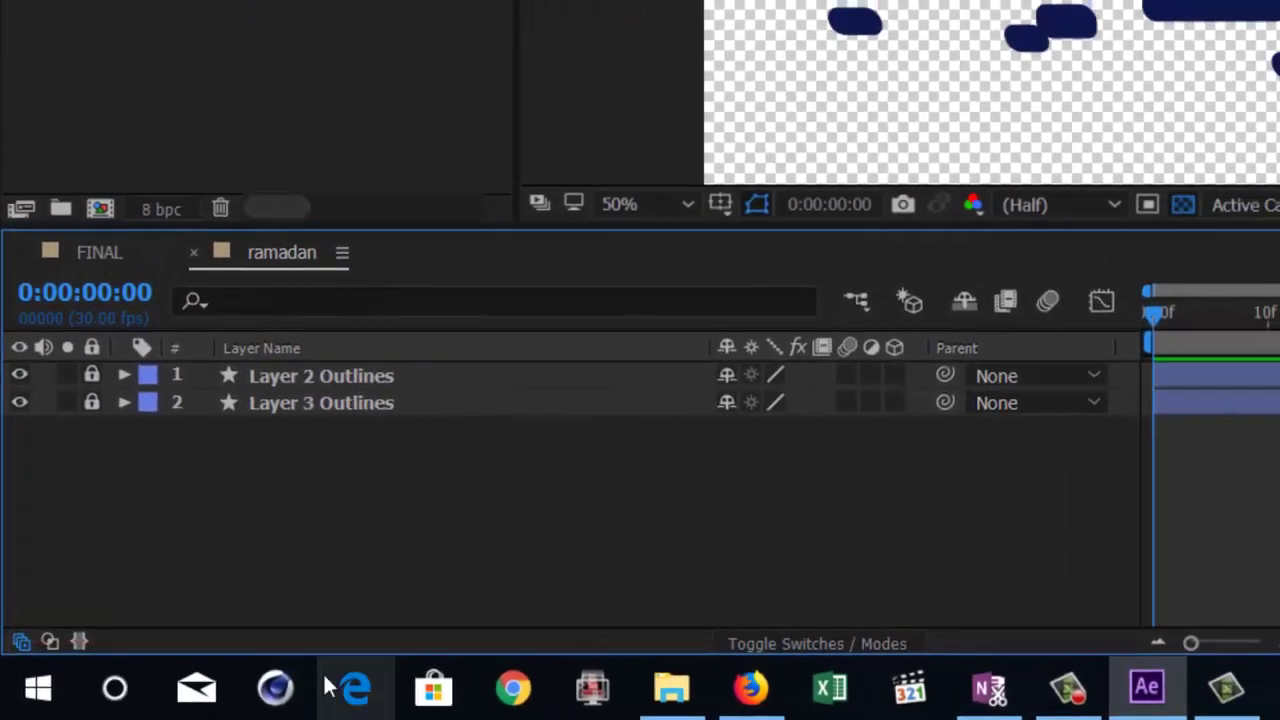
Step: Show and hide the mode and in/out layer columns, leaving Layer 2 Outlines with no parent
click(56, 644)
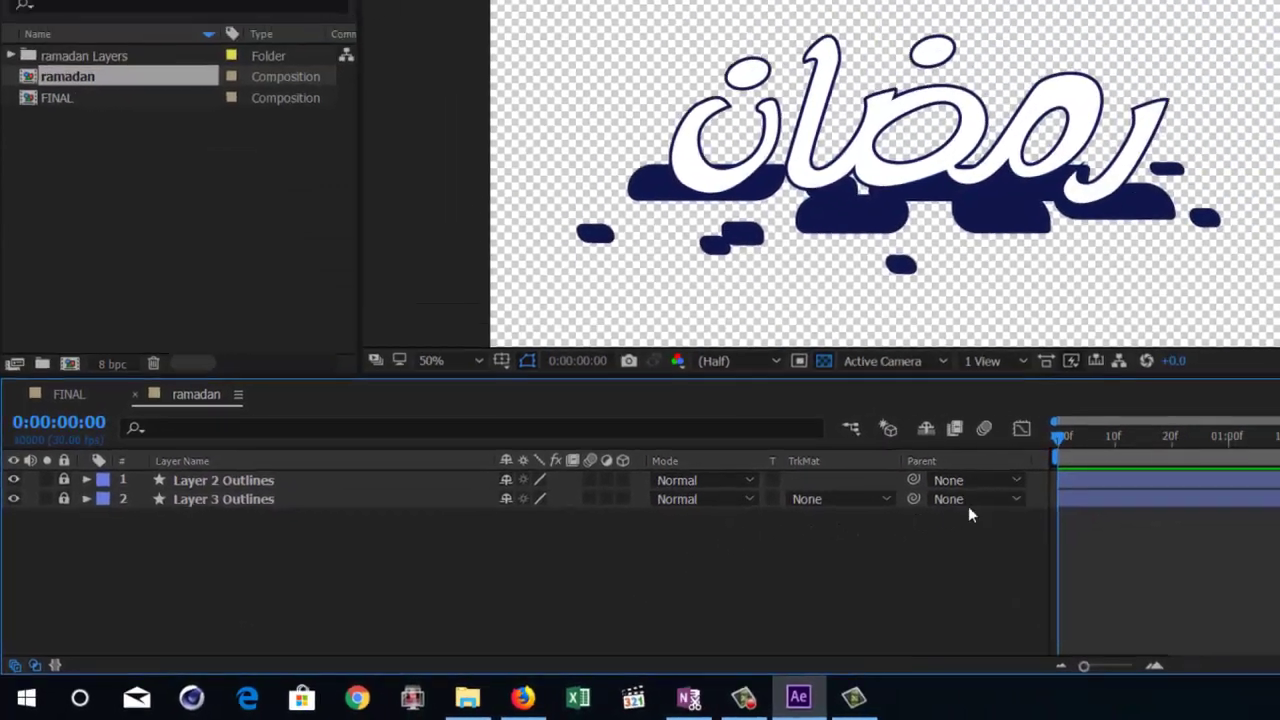
click(56, 665)
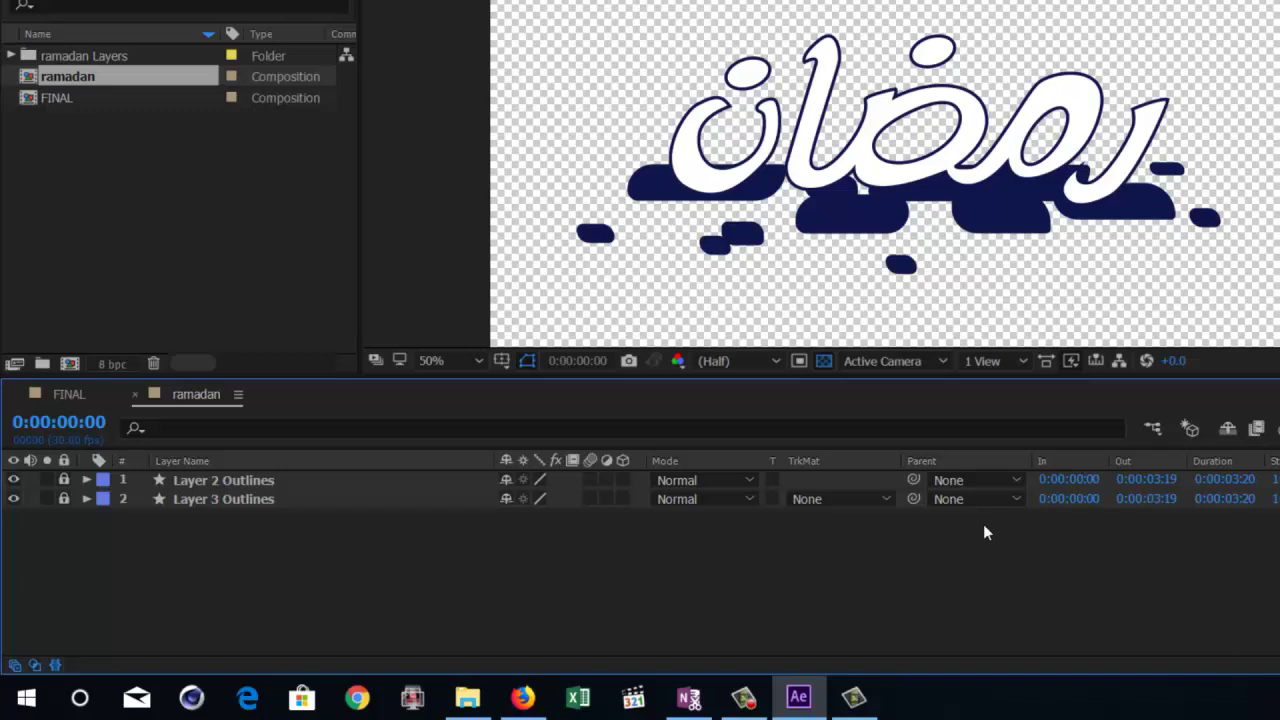
click(55, 666)
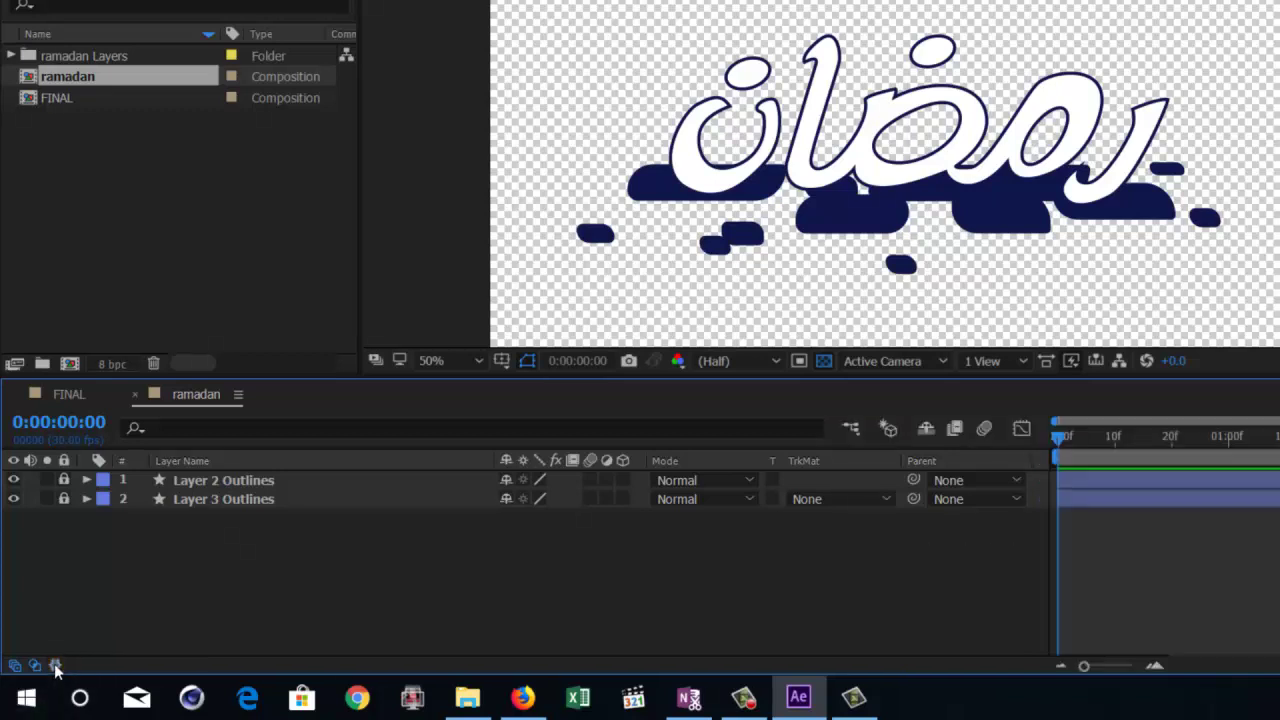
click(34, 665)
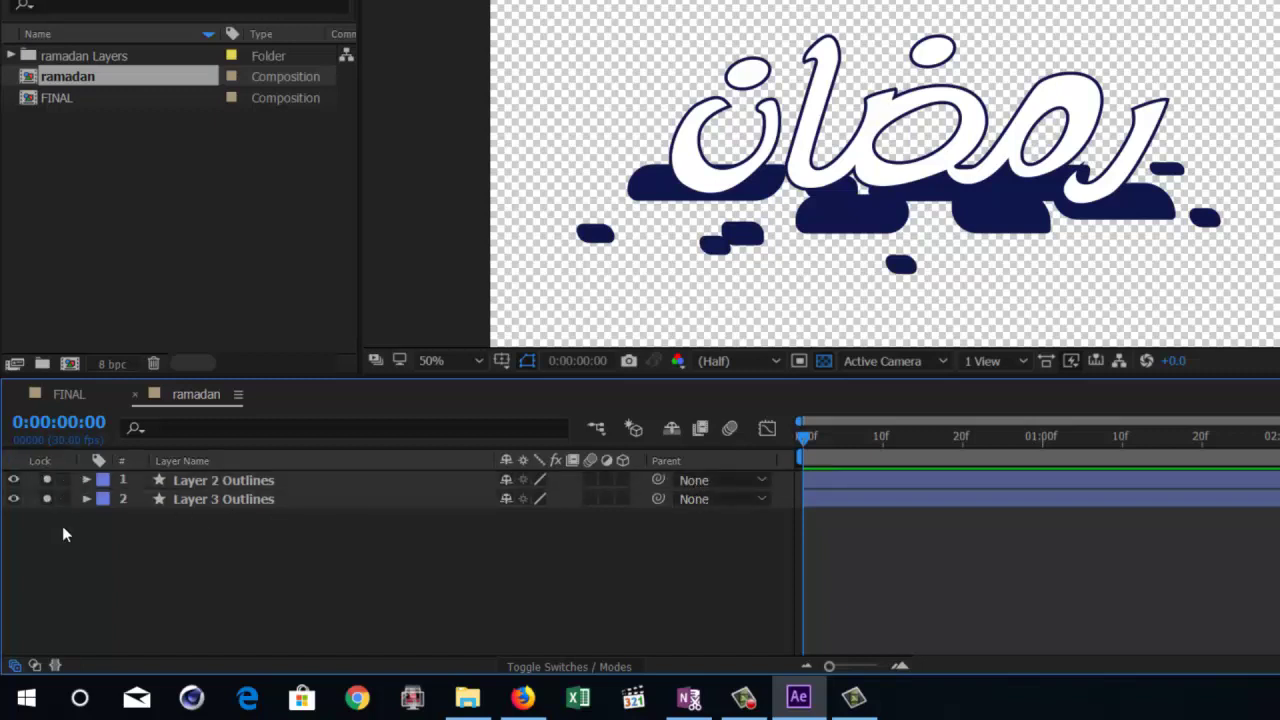
click(760, 482)
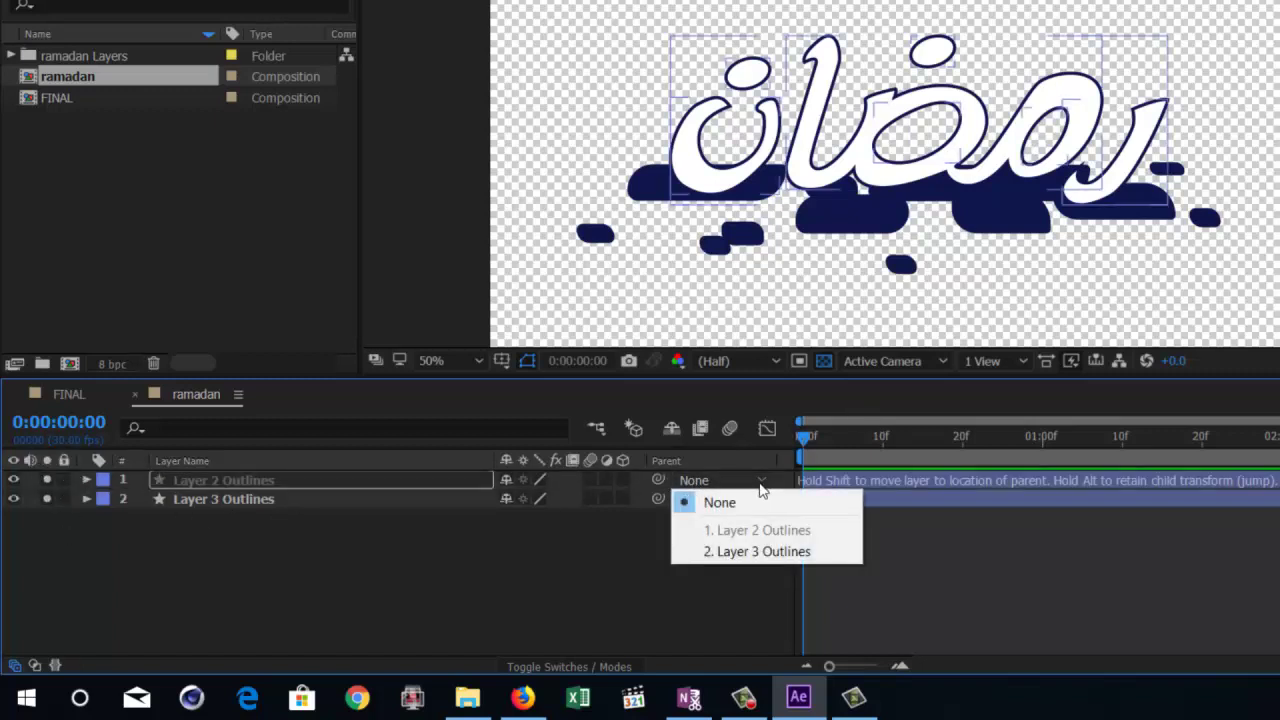
click(660, 501)
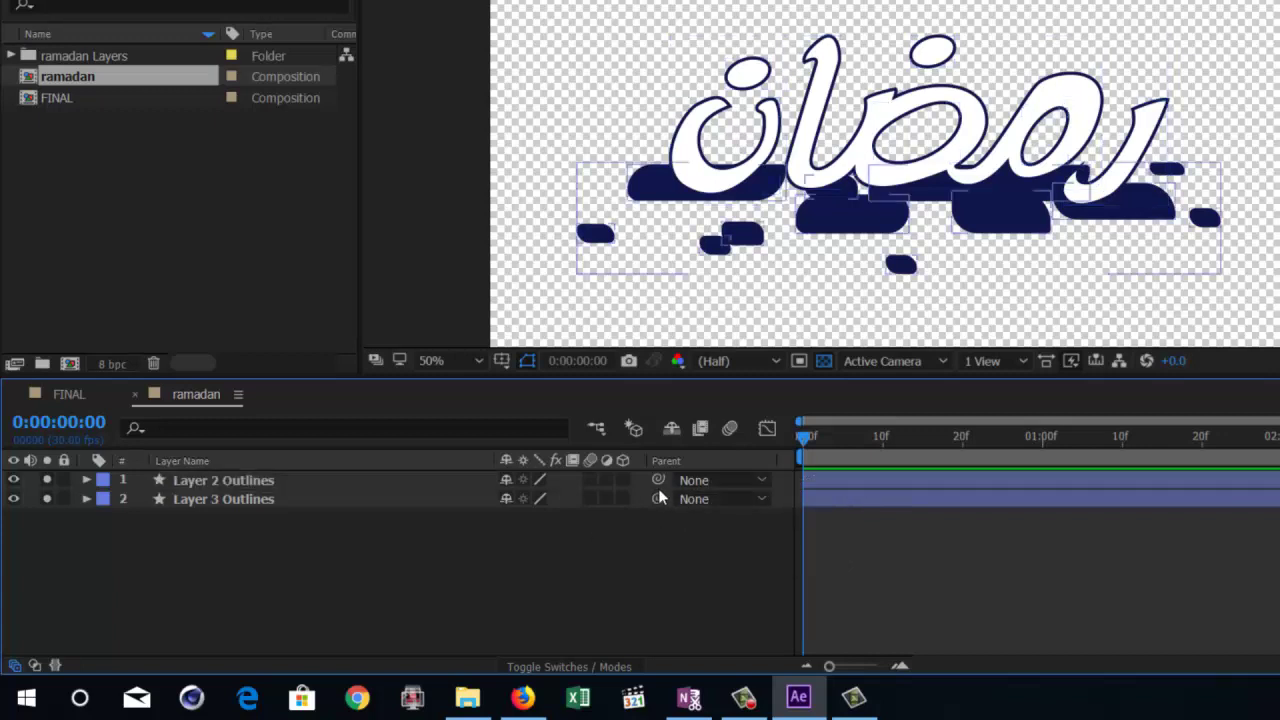
click(658, 481)
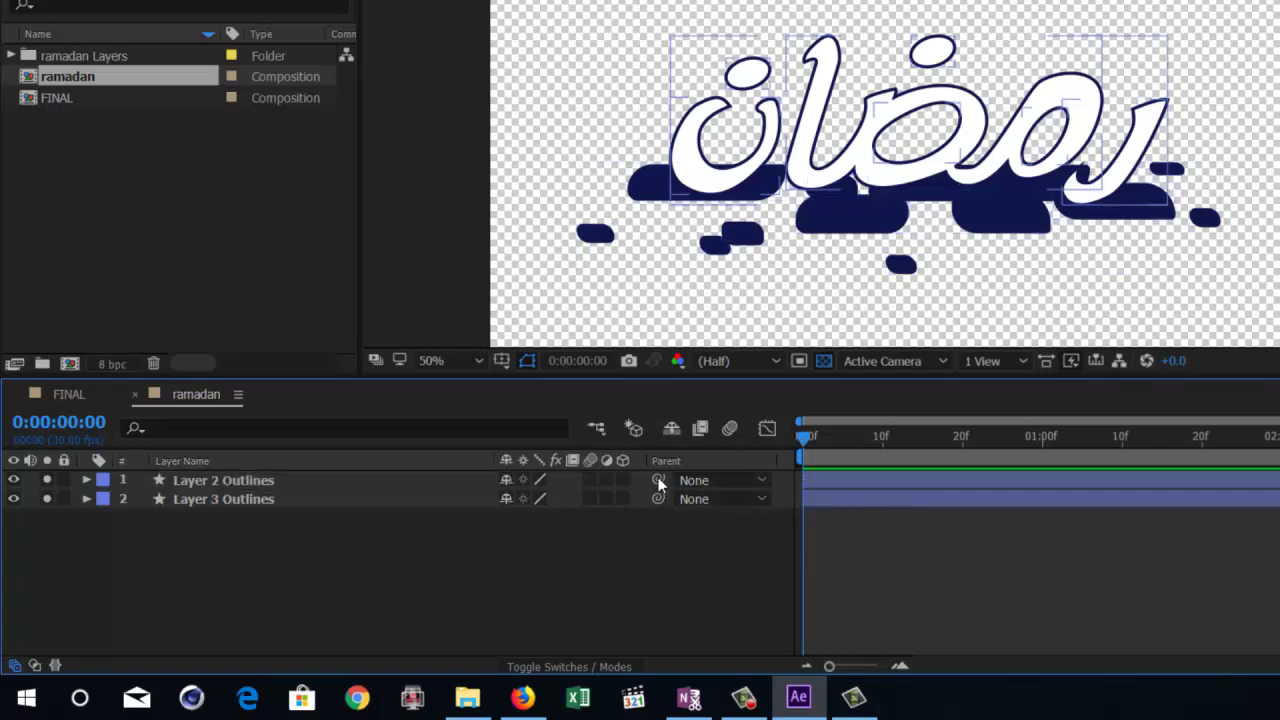
click(658, 481)
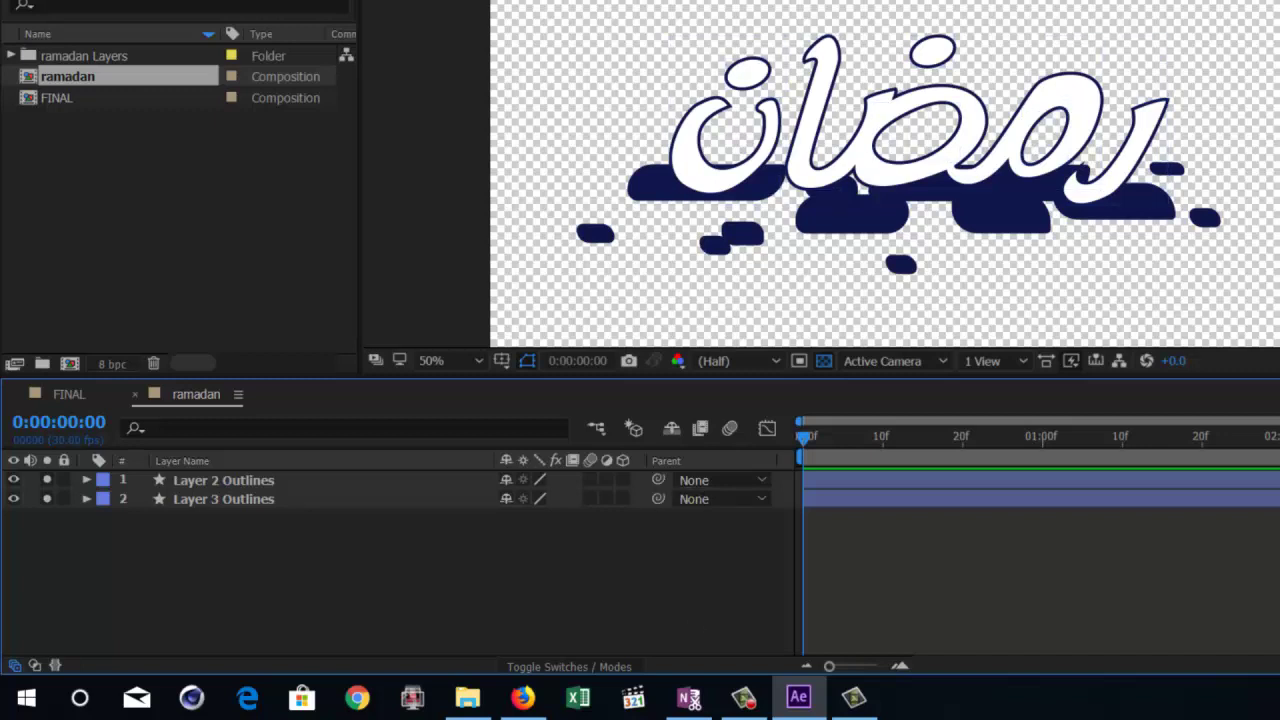
Step: Create a default 1920×1080 Comp 1 and draw a tall, narrow rectangle above the frame centre
key(ctrl+n)
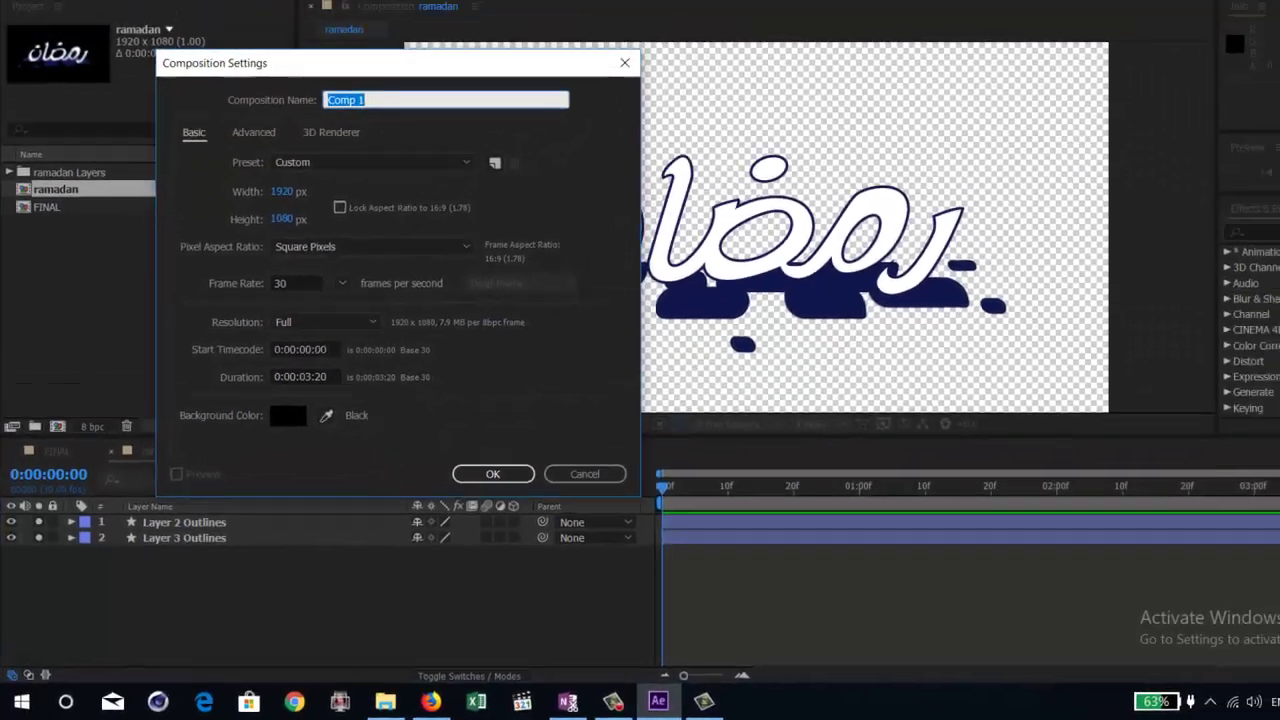
key(Return)
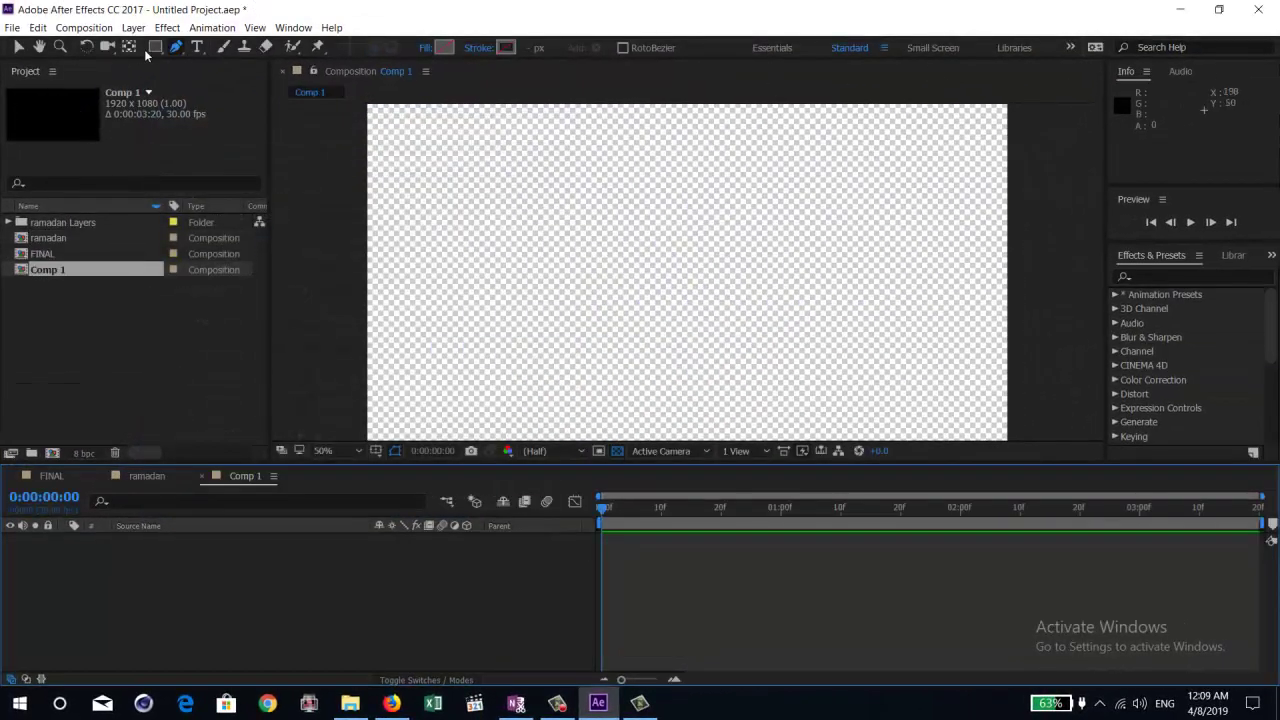
drag(157, 50, 190, 74)
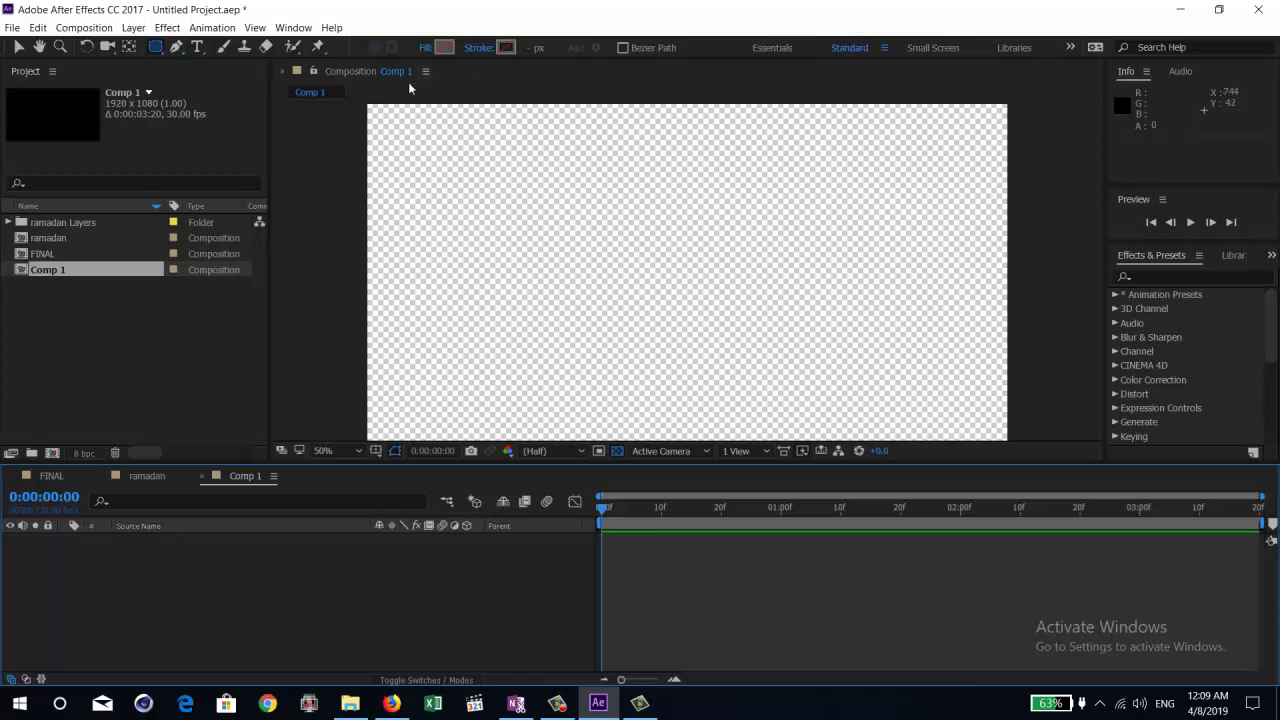
mouse_move(726, 157)
mouse_down()
mouse_move(808, 292)
mouse_move(748, 268)
mouse_up()
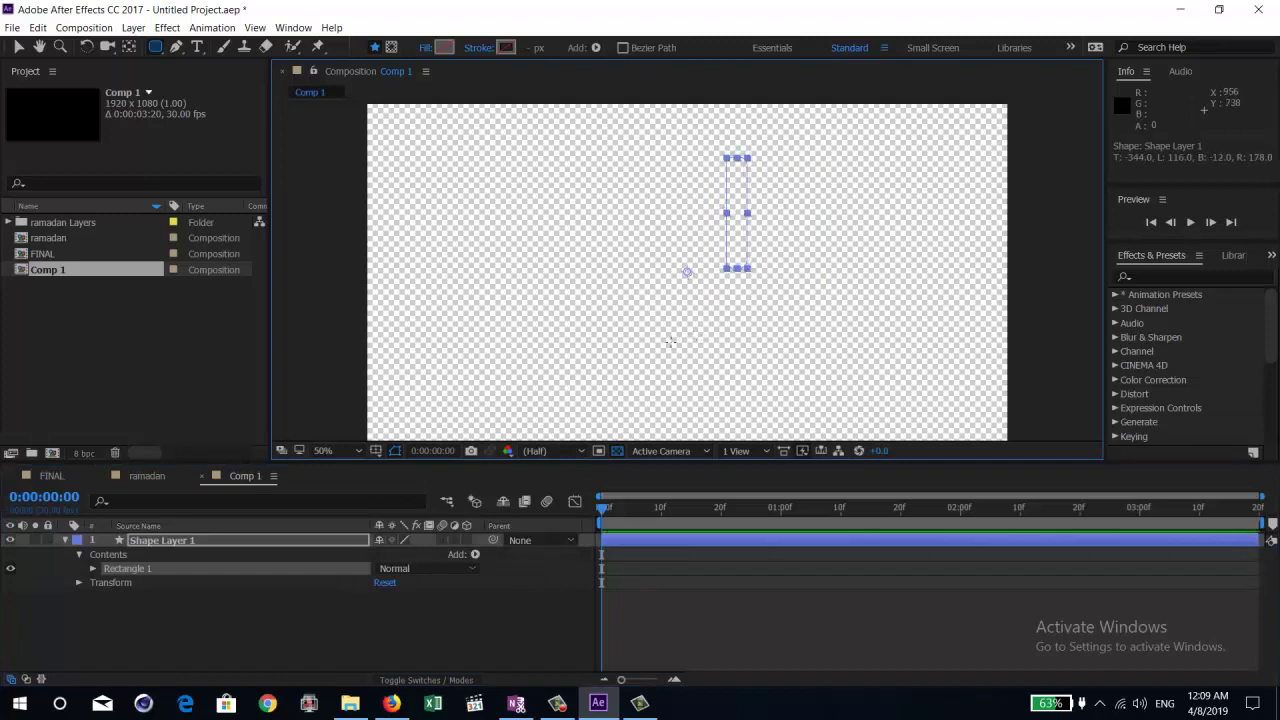
Step: Set the rectangle's fill colour to red E31D13
click(444, 47)
drag(789, 471, 820, 447)
click(991, 427)
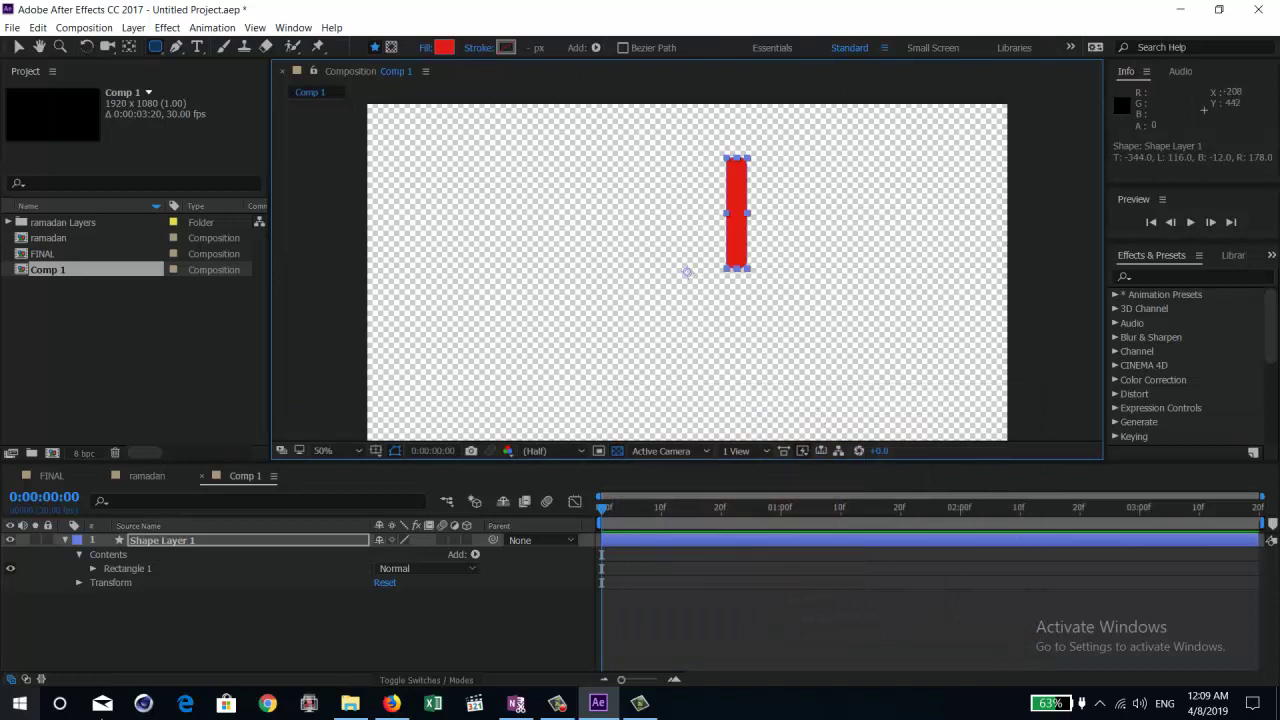
click(191, 643)
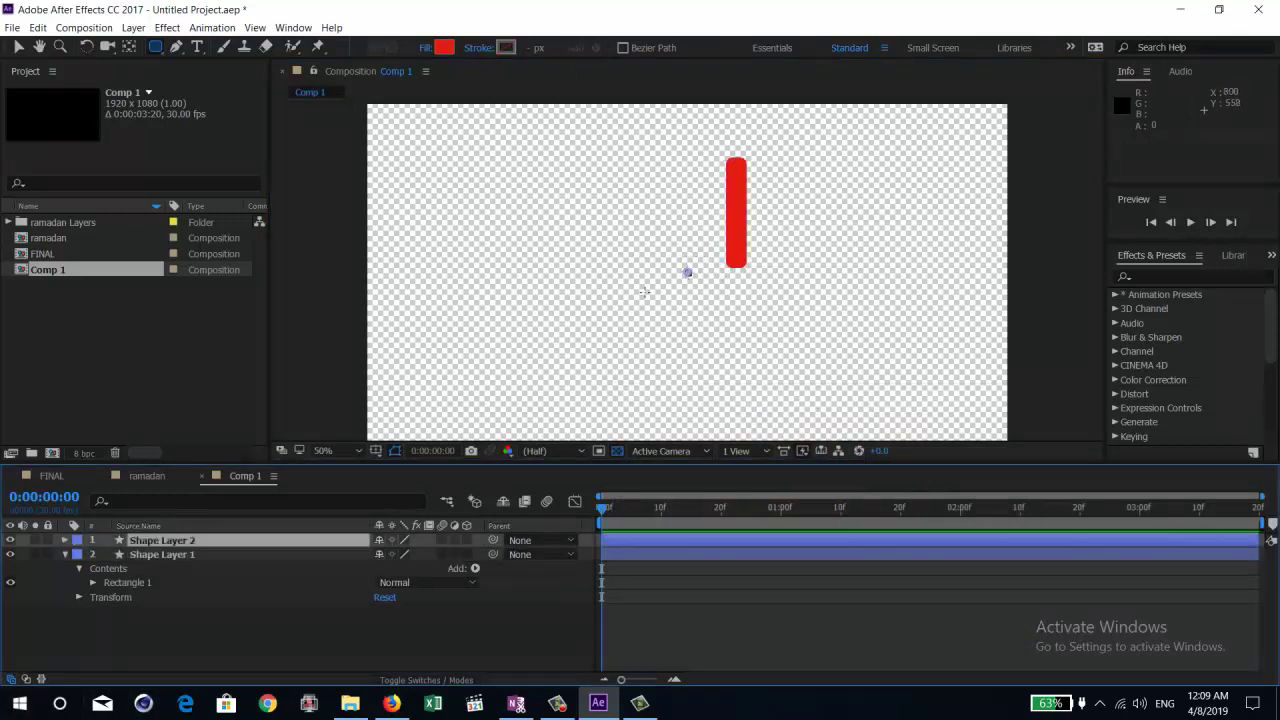
Step: Undo the accidental second rounded rectangle and dismiss the flowchart popup
drag(636, 279, 711, 347)
key(Caps_Lock)
key(Caps_Lock)
key(ctrl+z)
key(Tab)
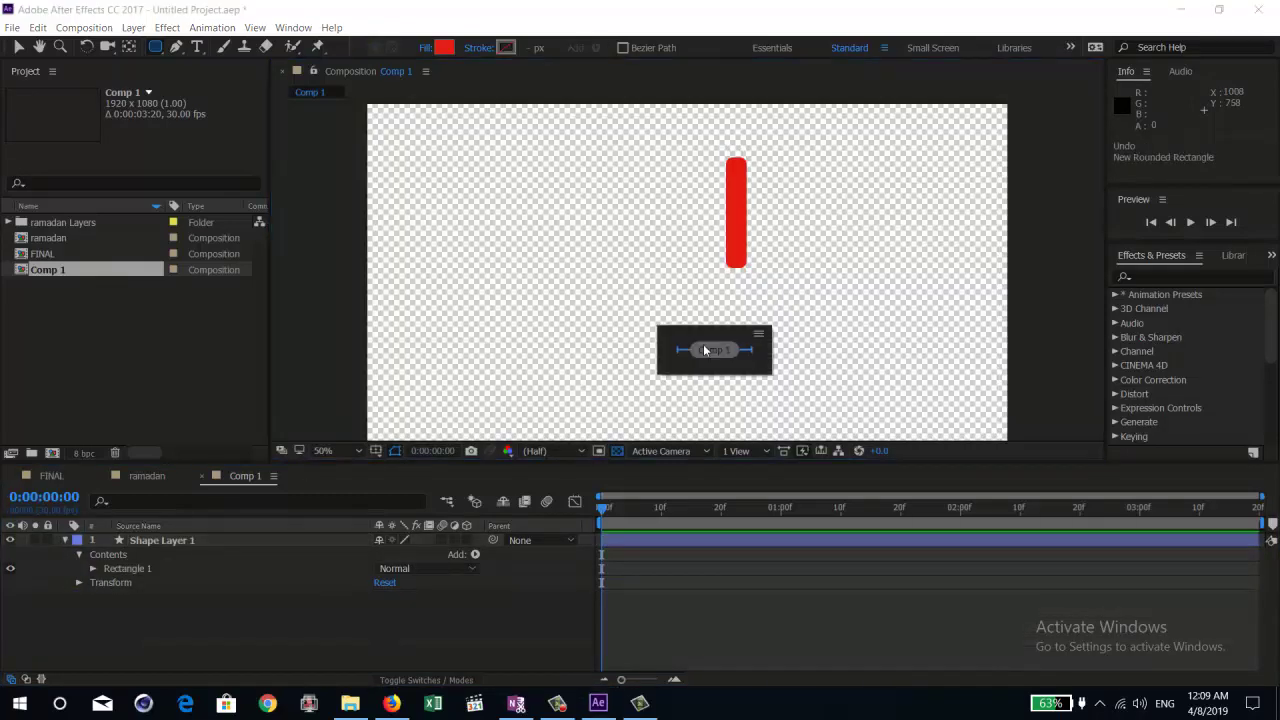
click(420, 255)
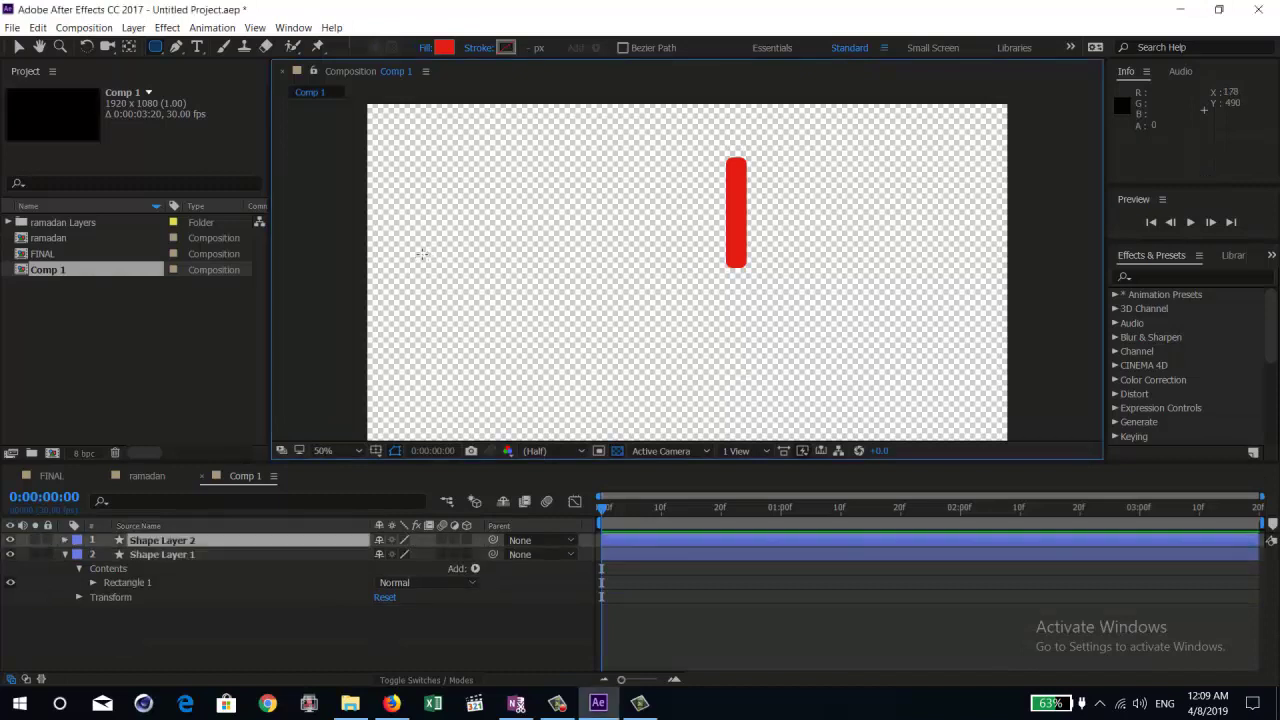
Step: Draw a red circle with the Ellipse tool and move it onto the bar's bottom end
click(158, 51)
click(206, 84)
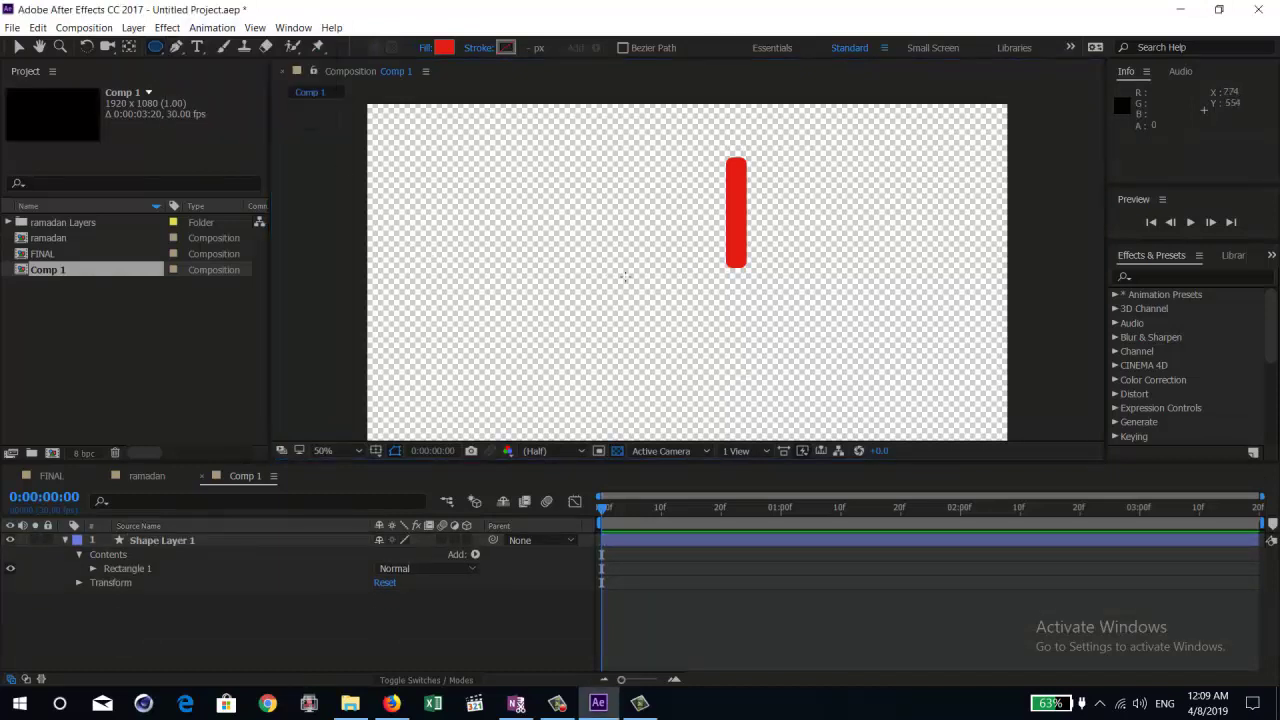
mouse_move(603, 311)
mouse_down()
mouse_move(709, 380)
mouse_move(692, 395)
mouse_up()
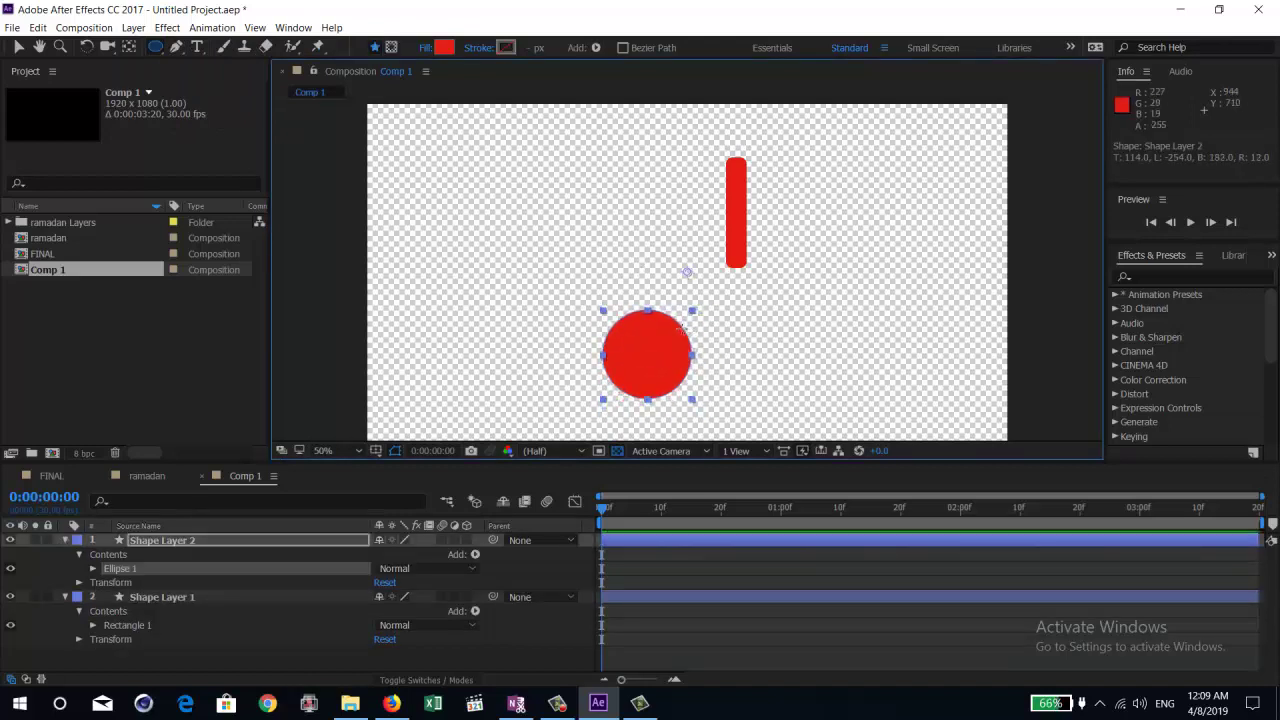
key(v)
drag(653, 336, 726, 272)
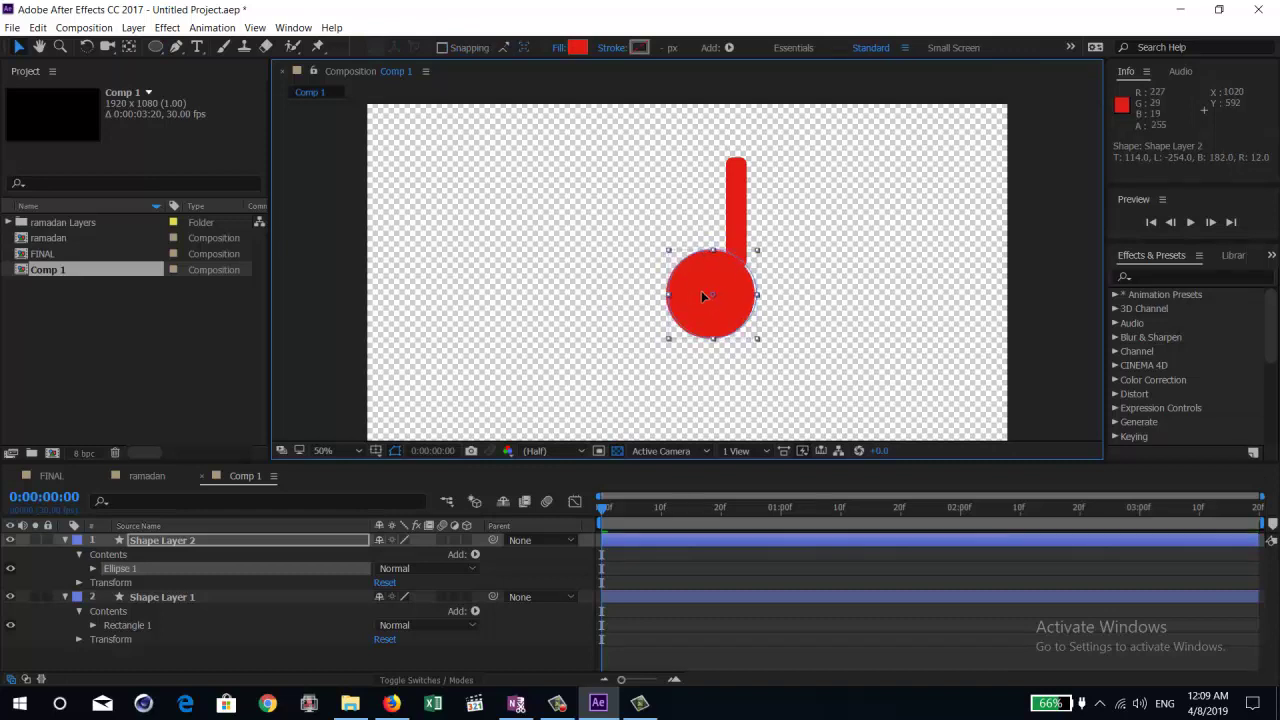
drag(699, 280, 693, 282)
click(150, 598)
Step: Rename the circle's shape layer to 'circle'
click(187, 545)
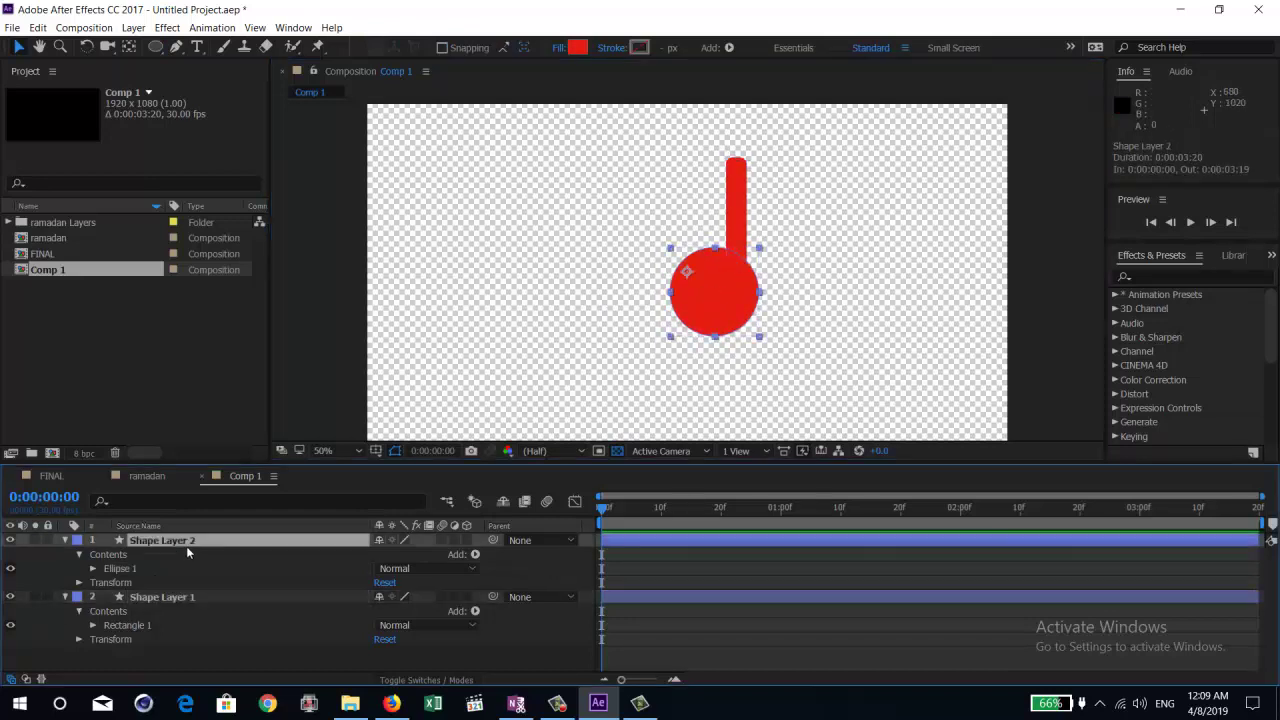
key(Return)
text(d)
text(circle)
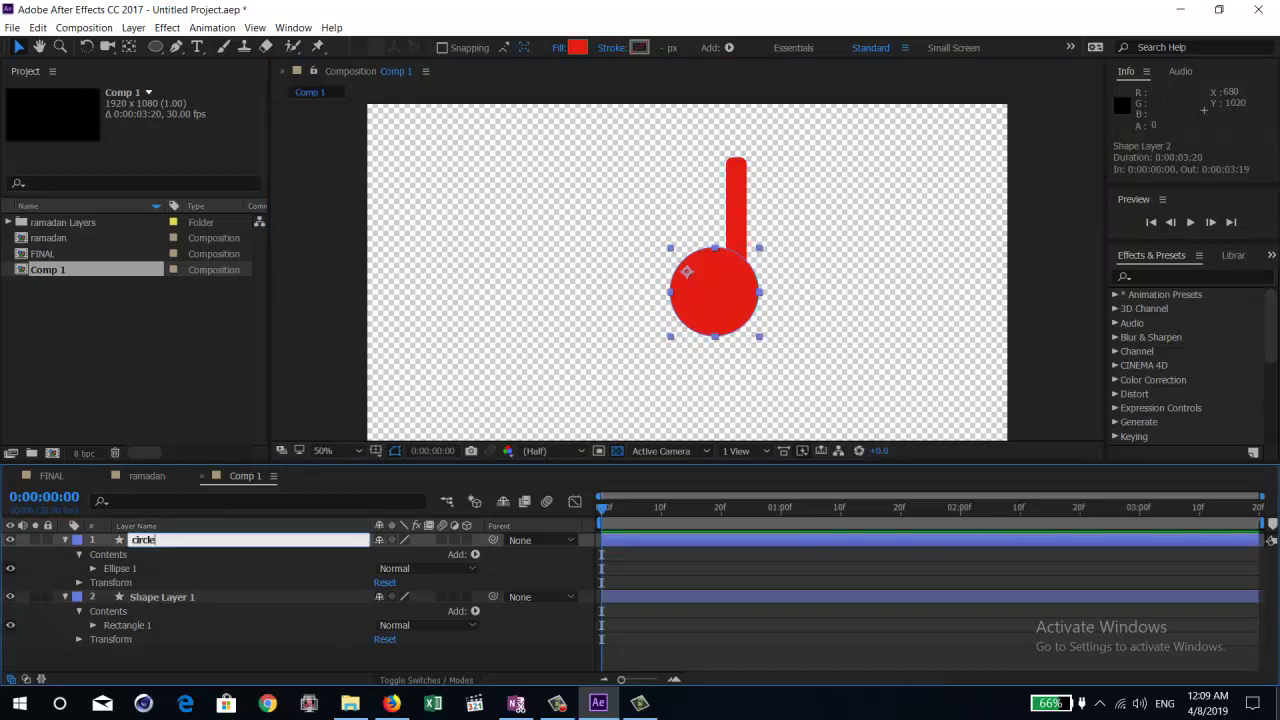
click(229, 597)
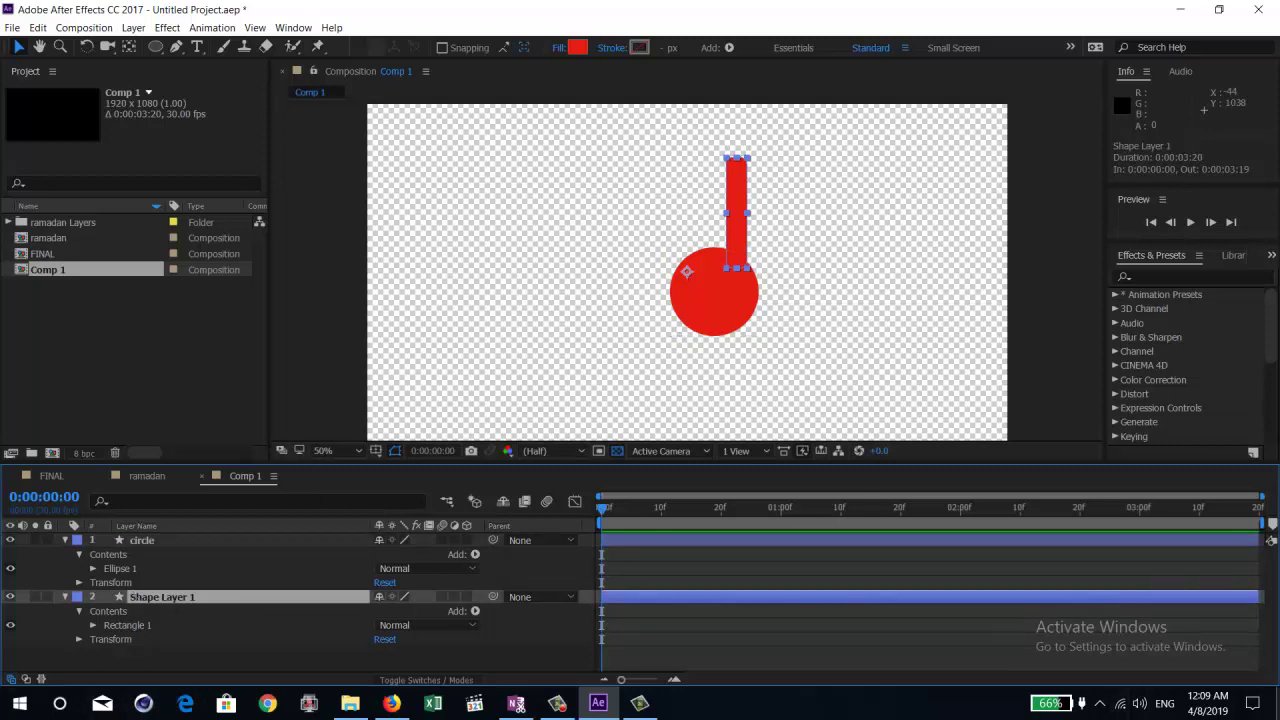
Step: Reveal the bar's Rotation and move its anchor point near the bar's bottom
key(r)
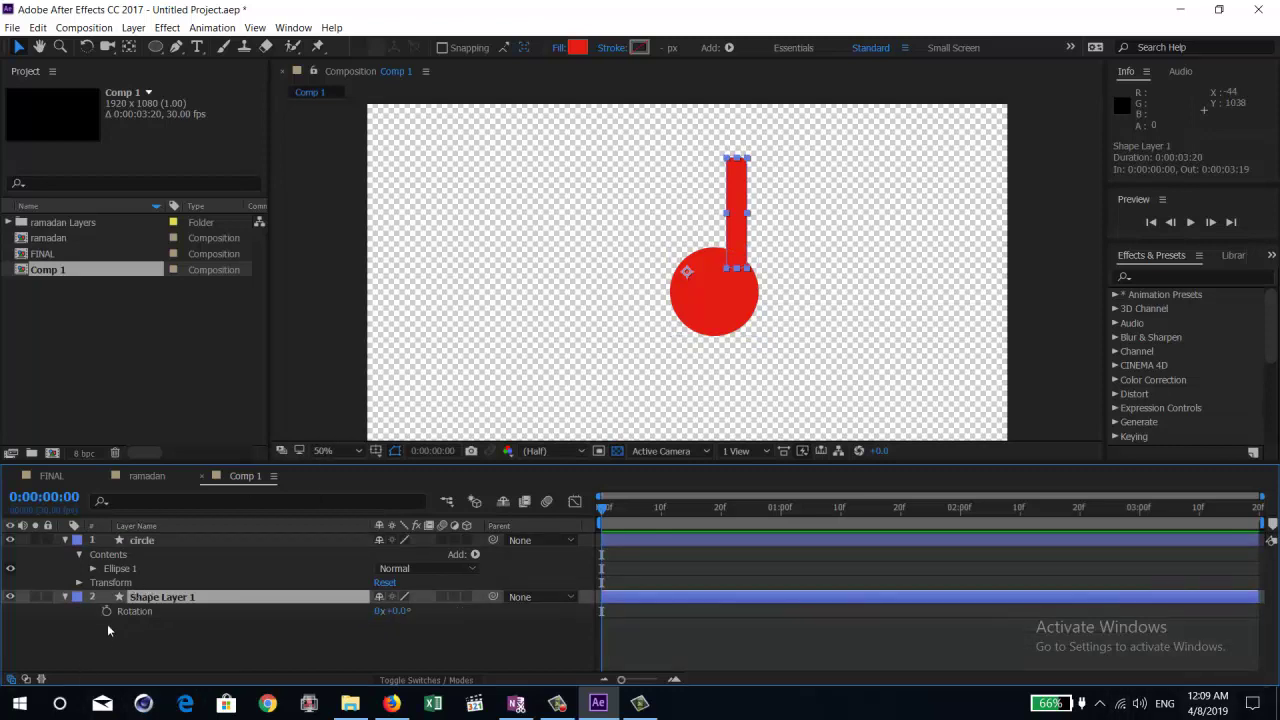
click(129, 615)
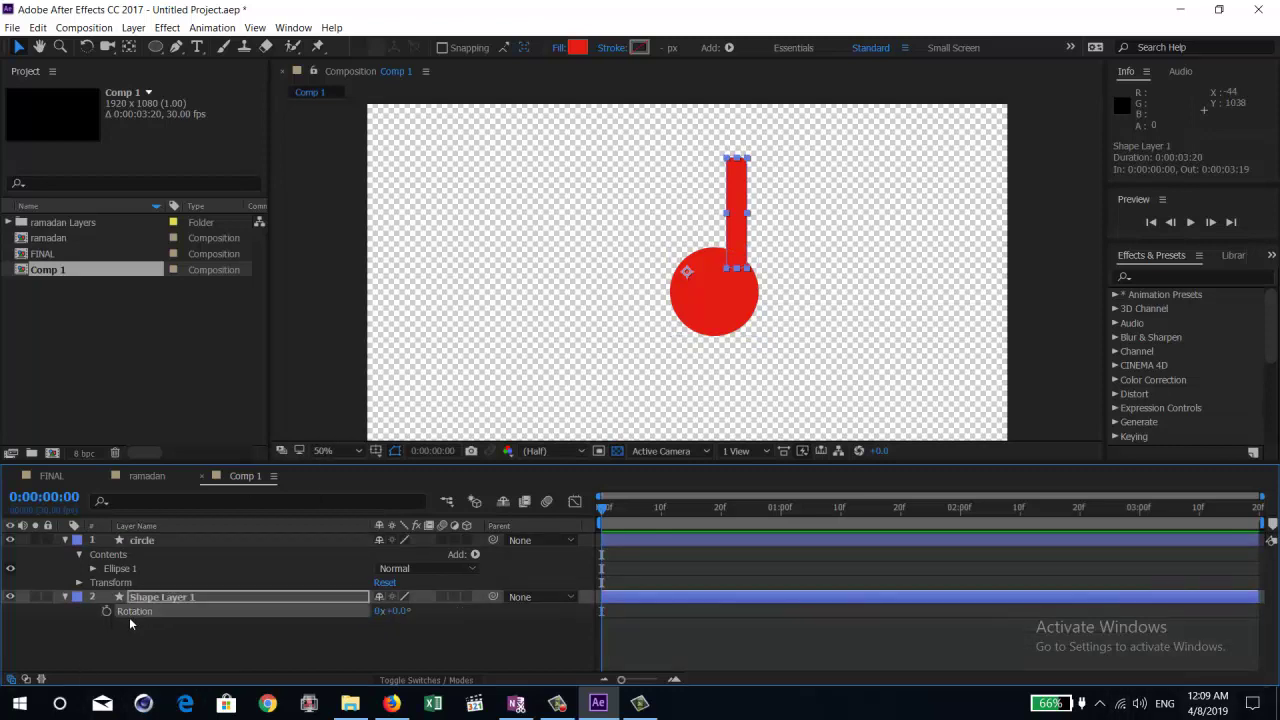
click(731, 196)
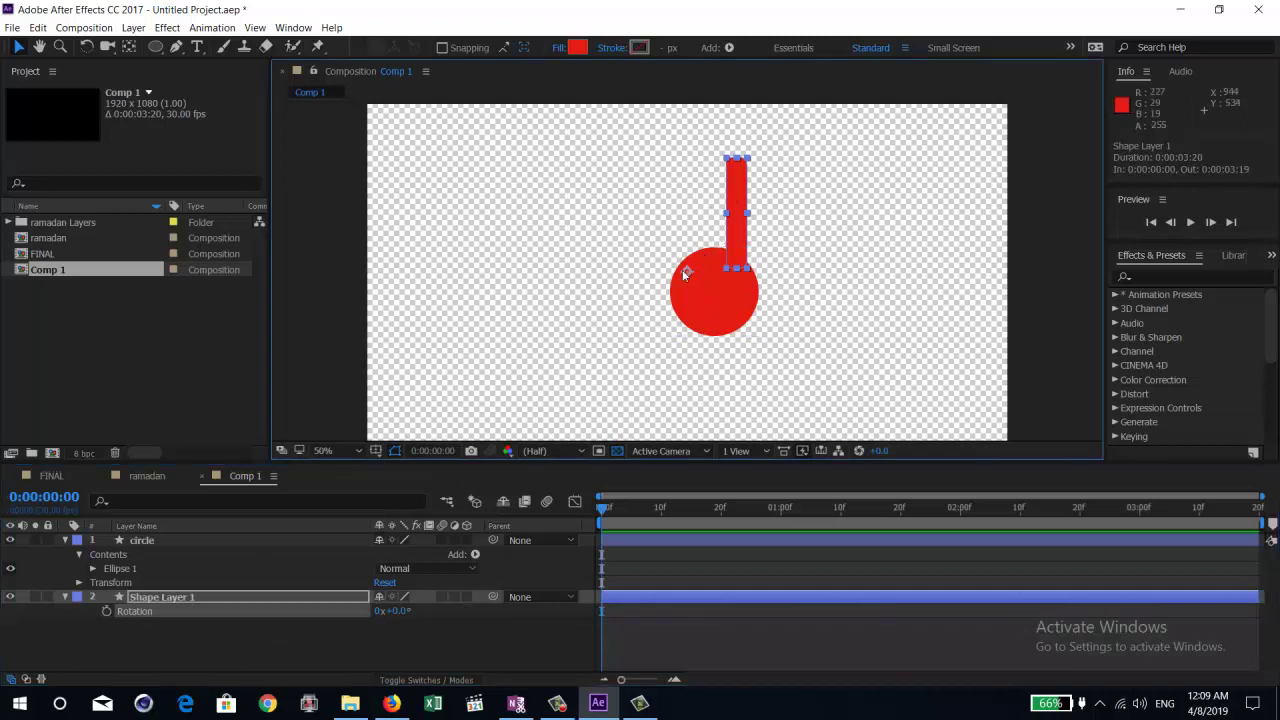
key(y)
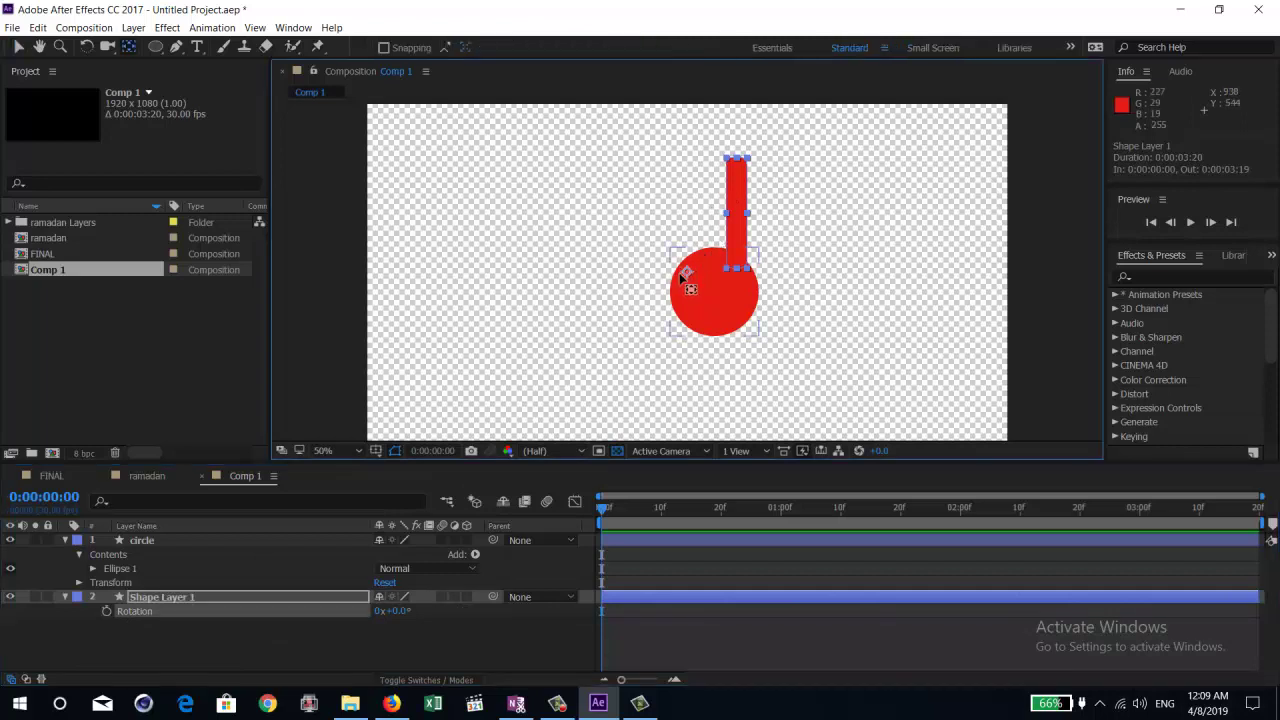
drag(682, 272, 687, 270)
drag(718, 256, 735, 265)
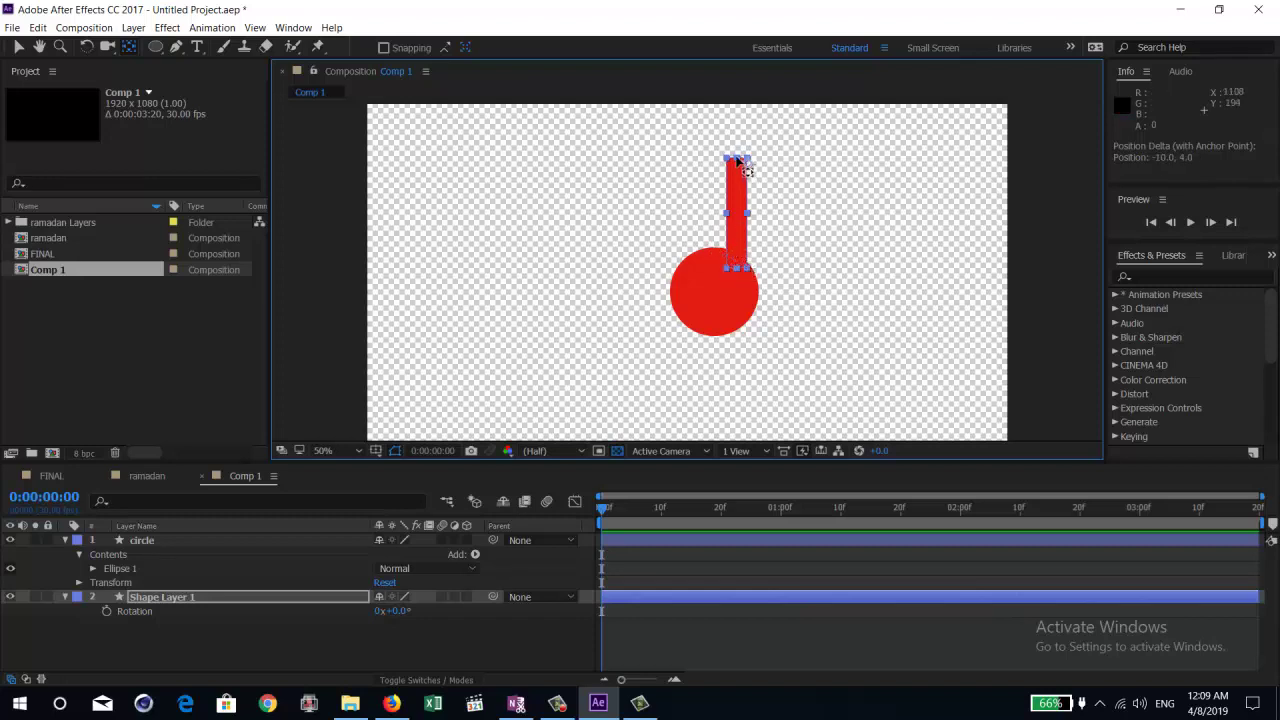
drag(752, 163, 749, 164)
Step: Rotate the bar layer to -105 degrees
click(190, 610)
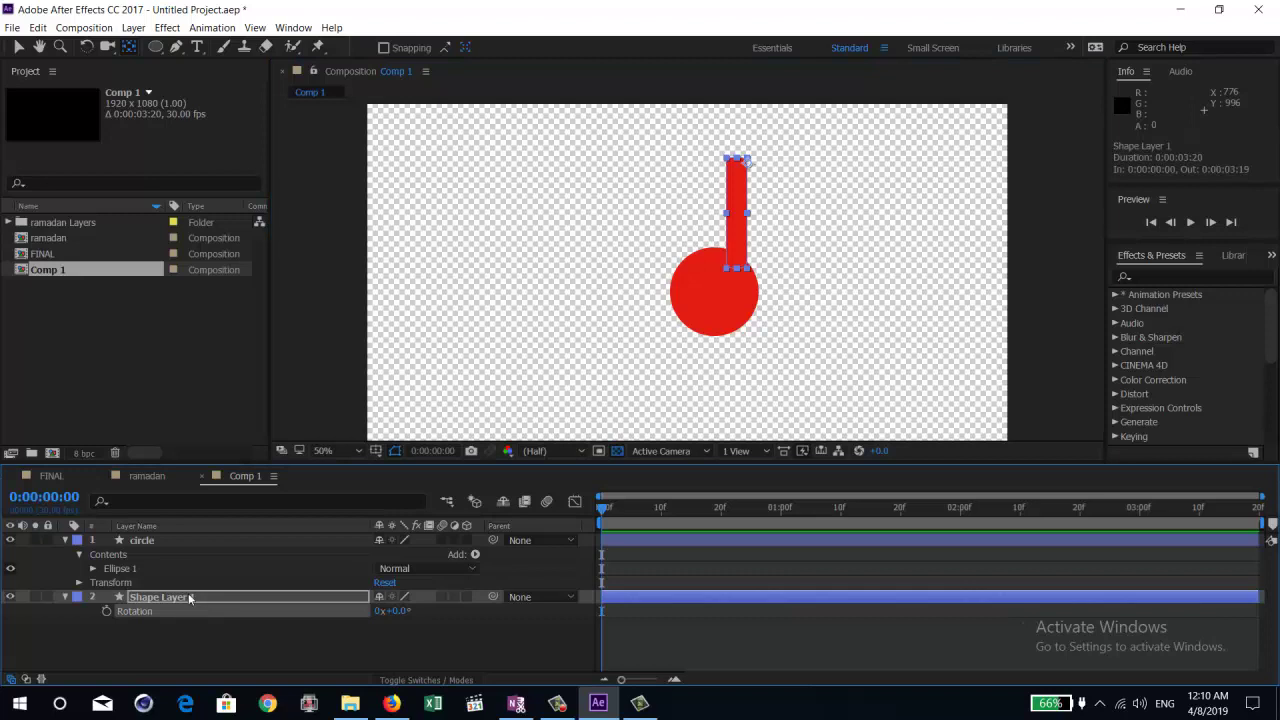
click(163, 541)
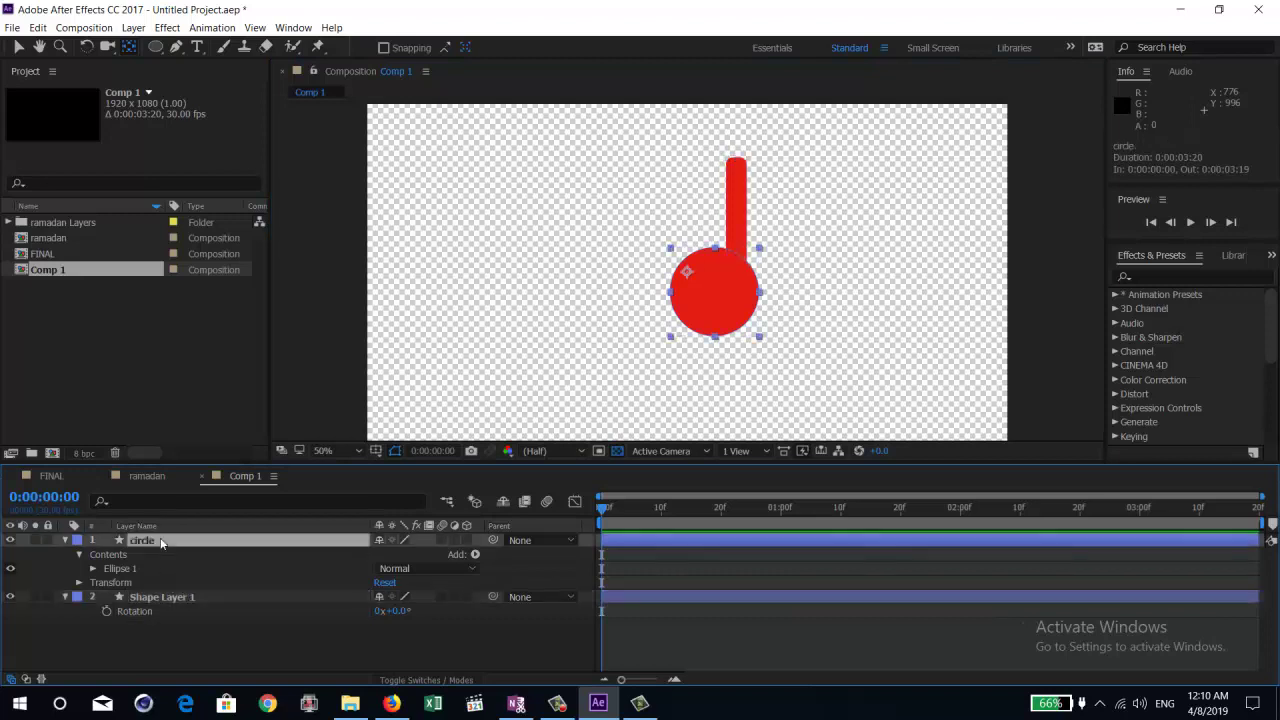
click(175, 598)
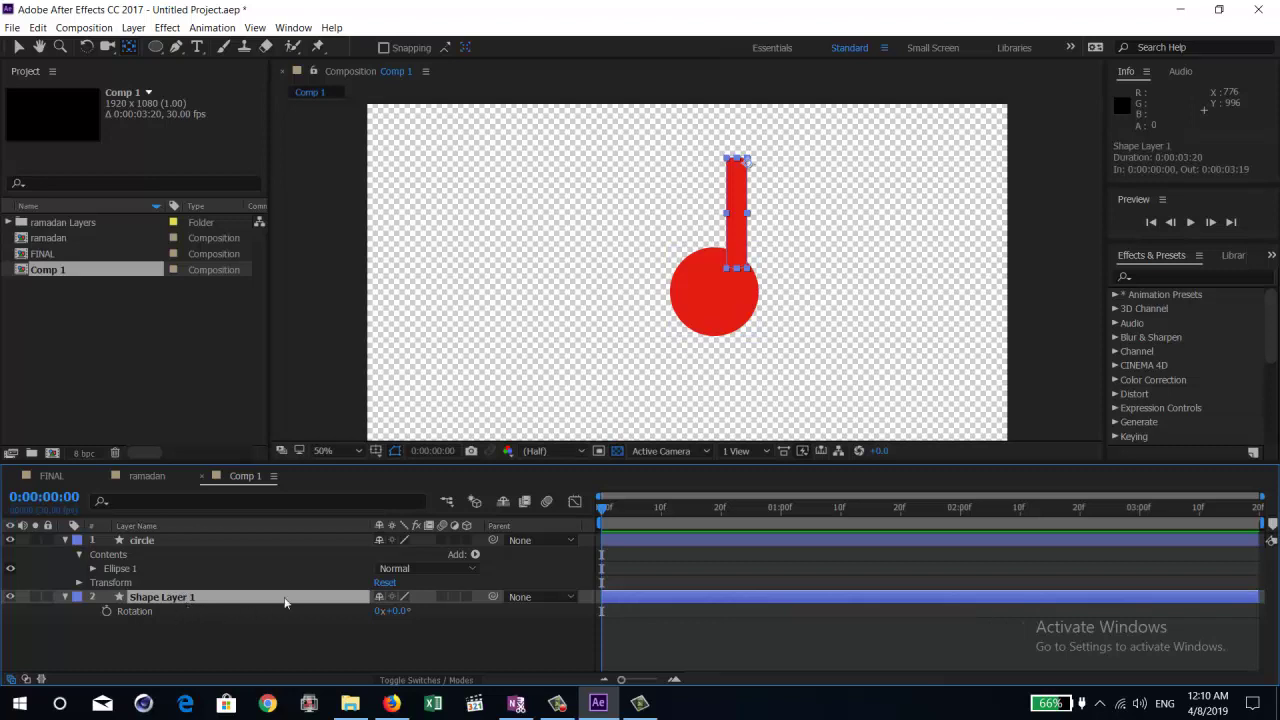
mouse_move(397, 613)
mouse_down()
mouse_move(328, 639)
mouse_move(677, 533)
mouse_up()
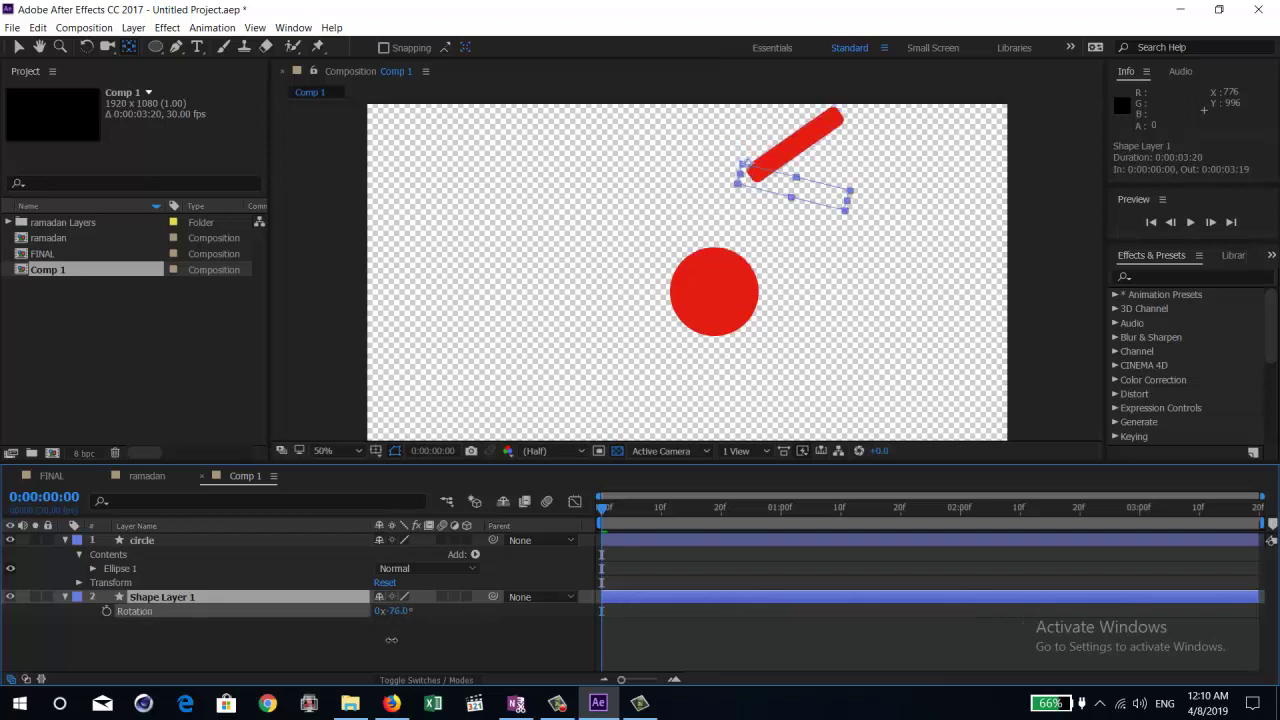
Step: Turn off the transparency grid and set Shape Layer 1's rotation to 0°
click(619, 452)
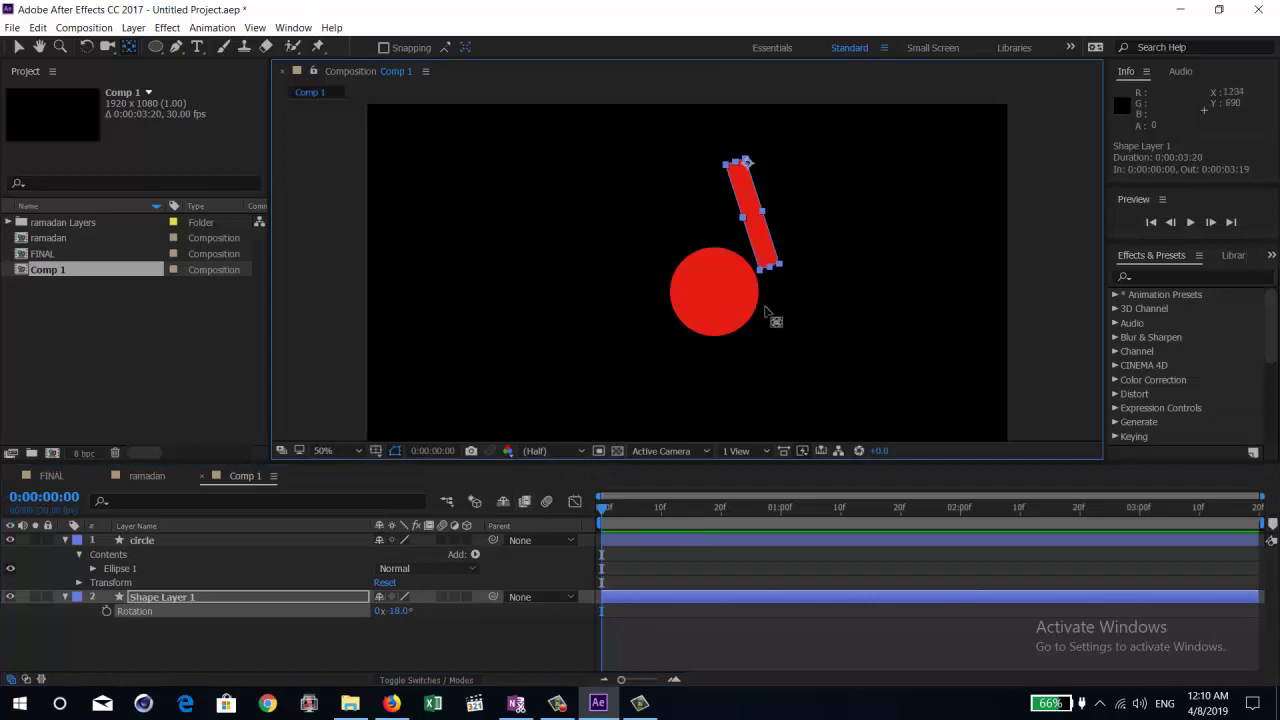
click(717, 281)
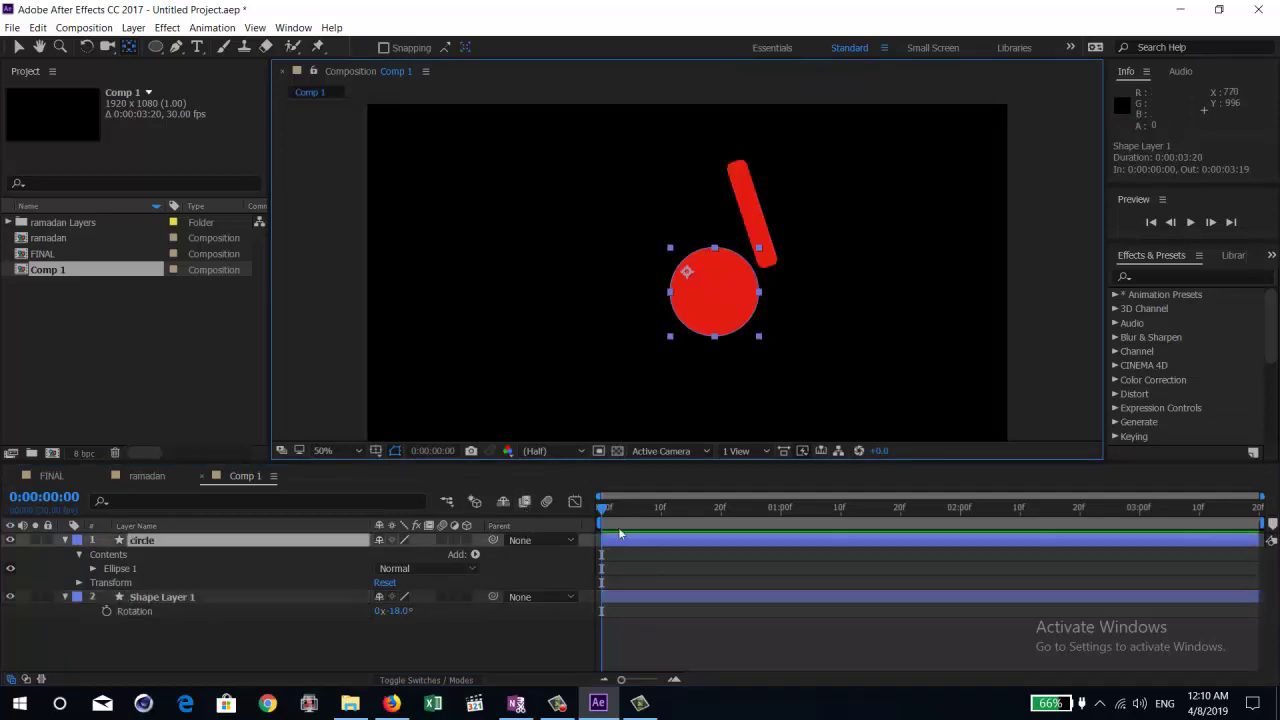
click(398, 610)
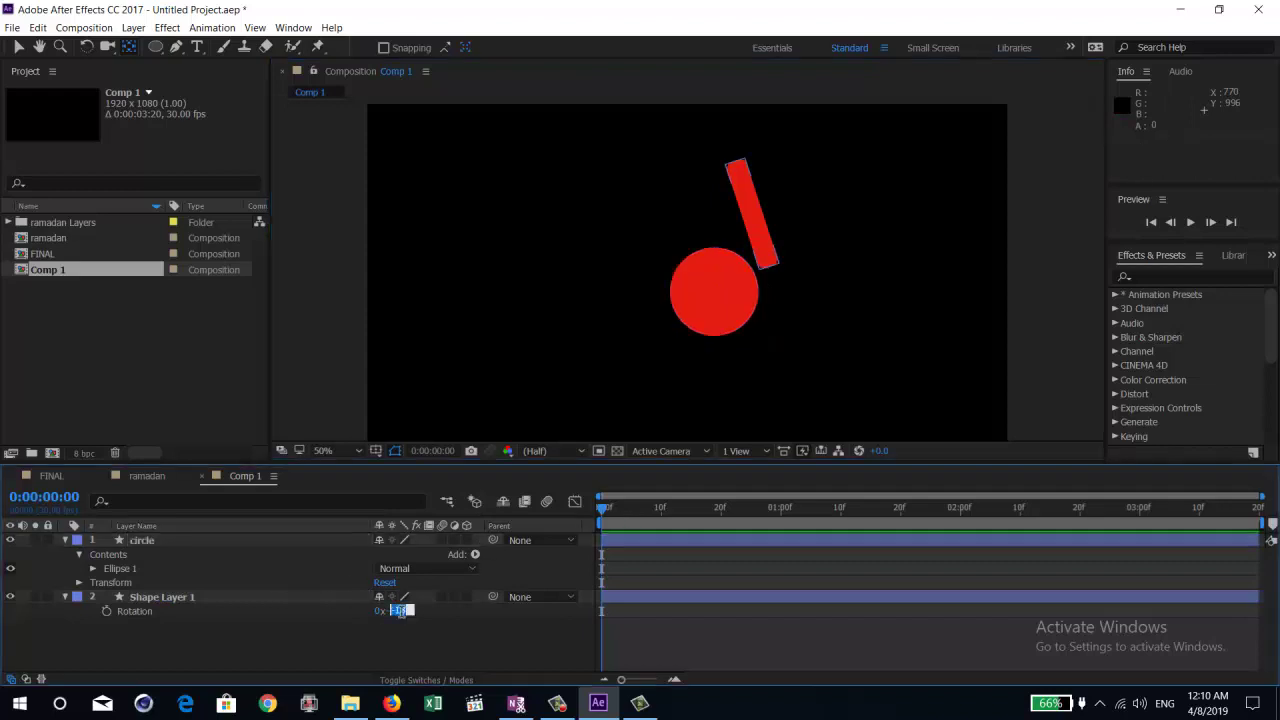
text(0)
key(Return)
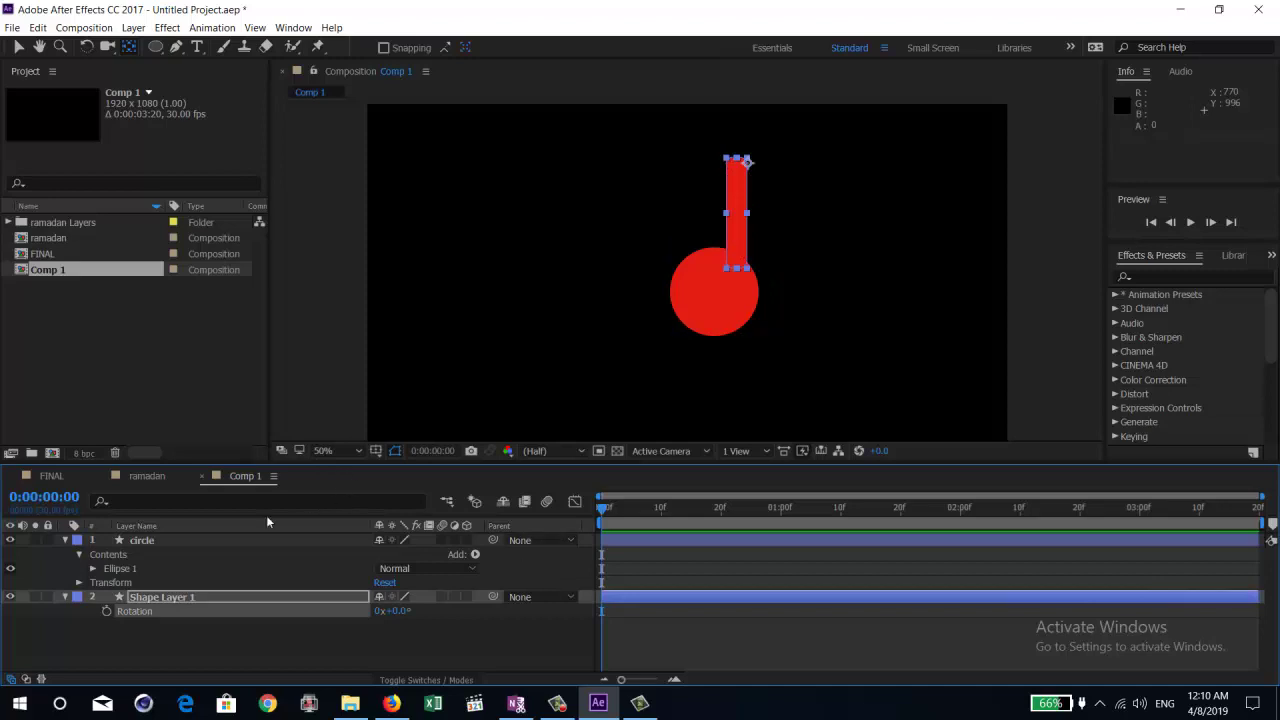
Step: Alternate selection between the circle layer and Shape Layer 1
click(160, 540)
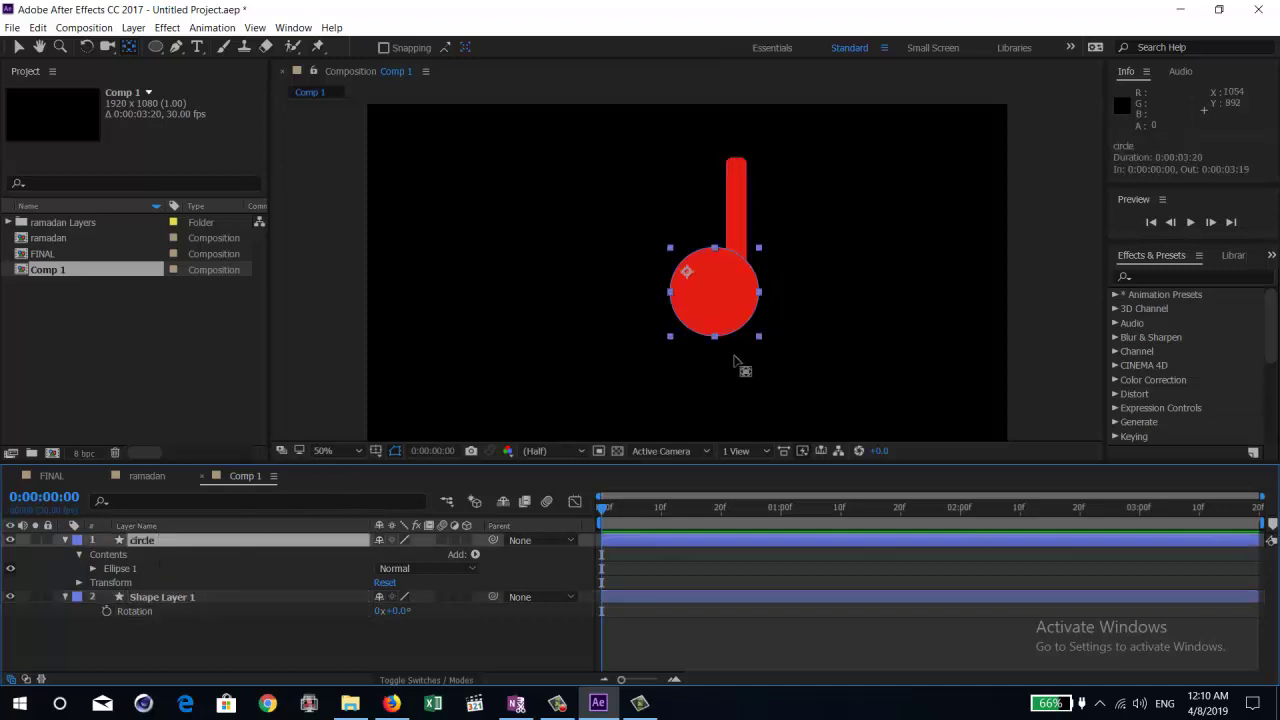
click(745, 178)
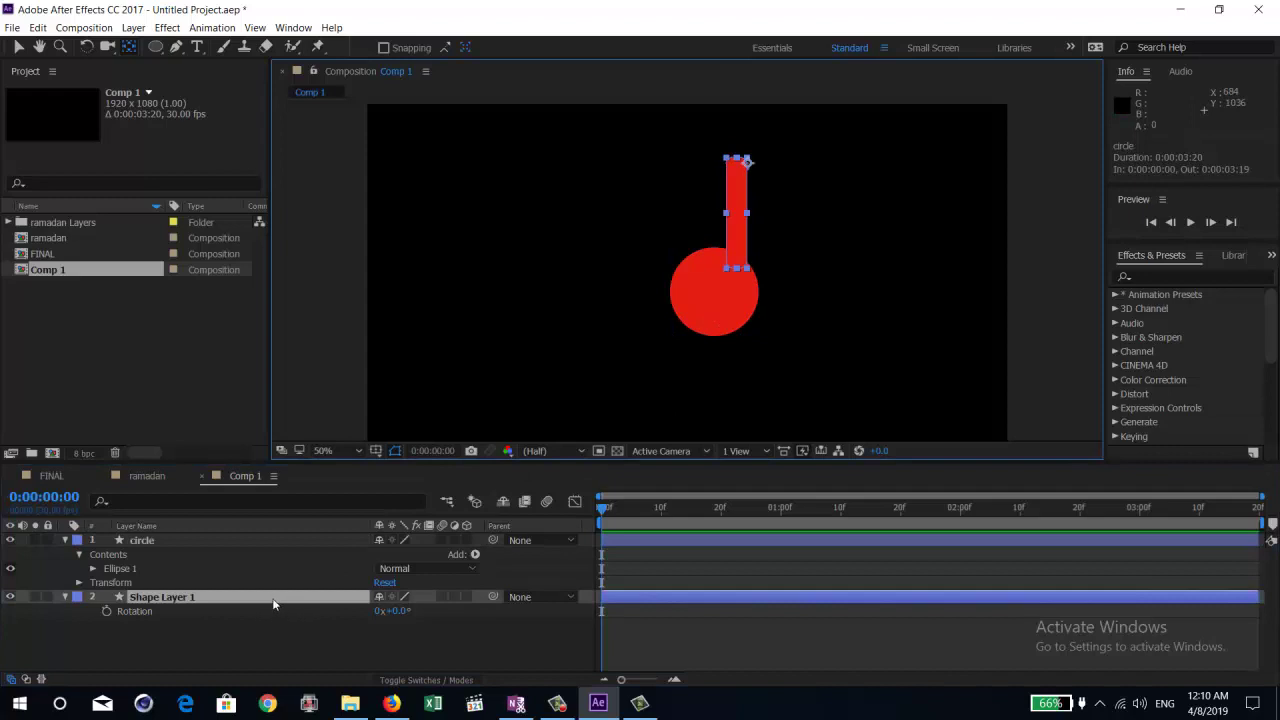
click(330, 556)
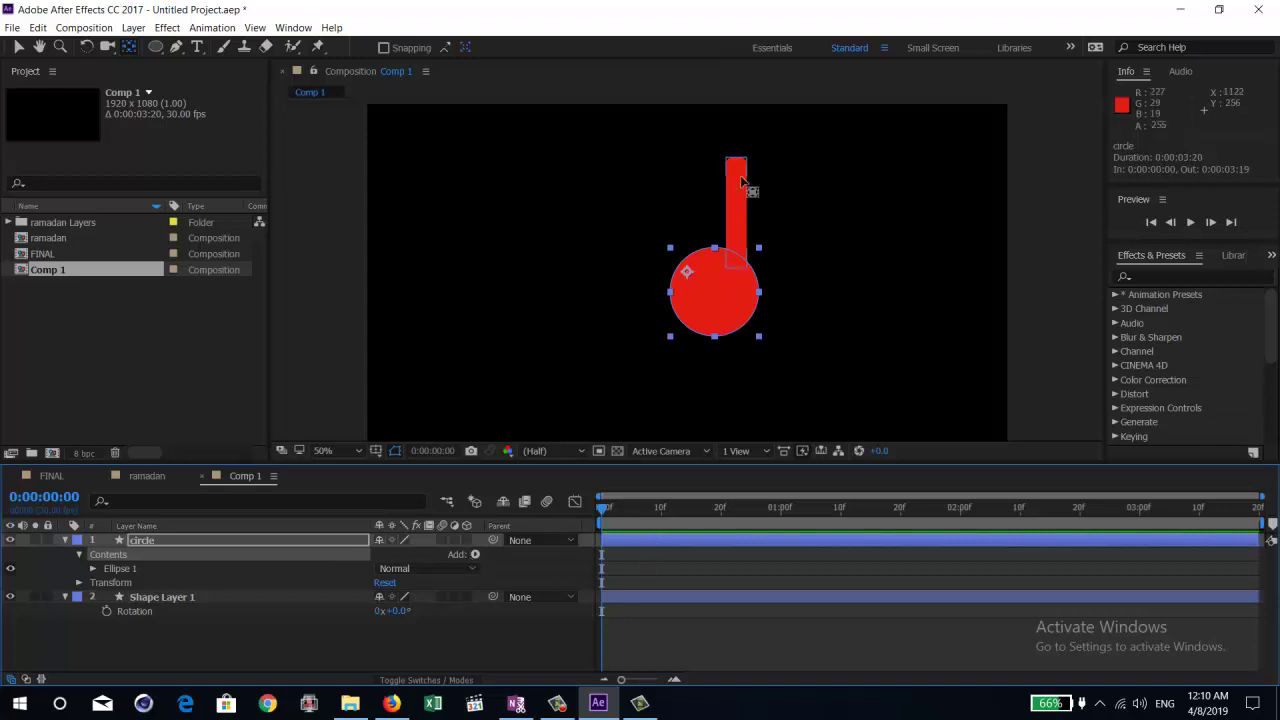
click(187, 601)
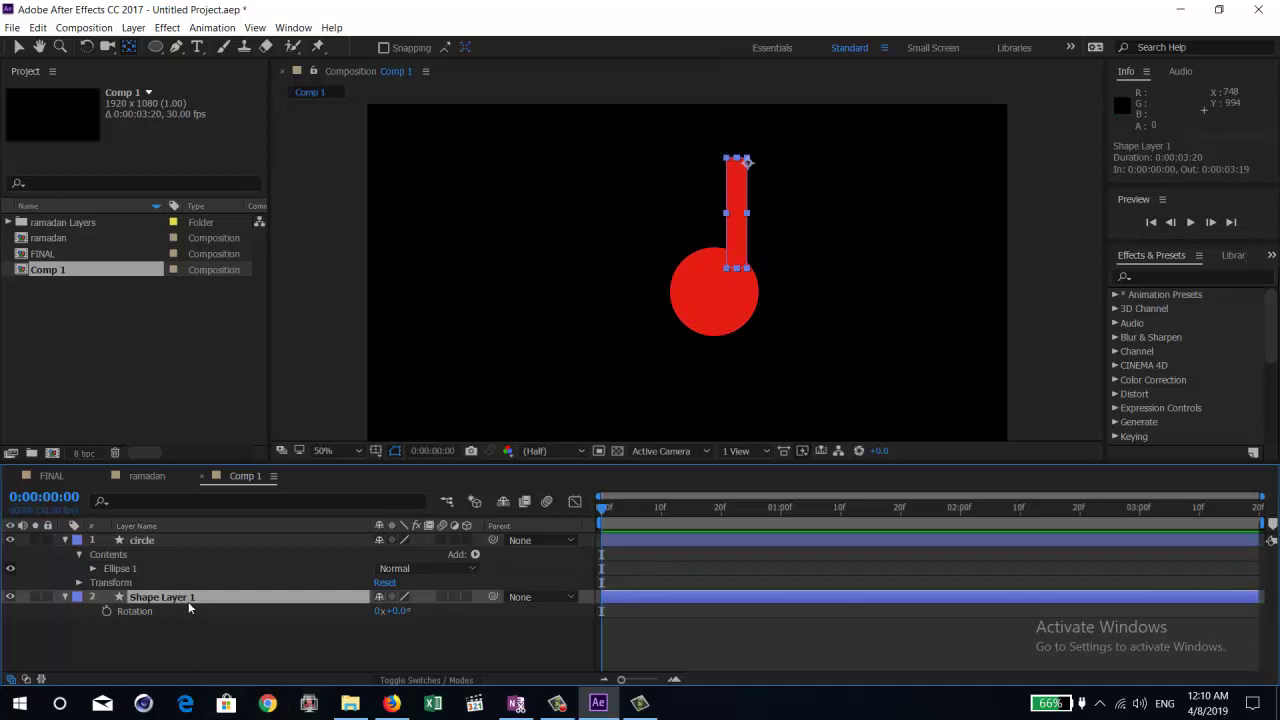
click(279, 541)
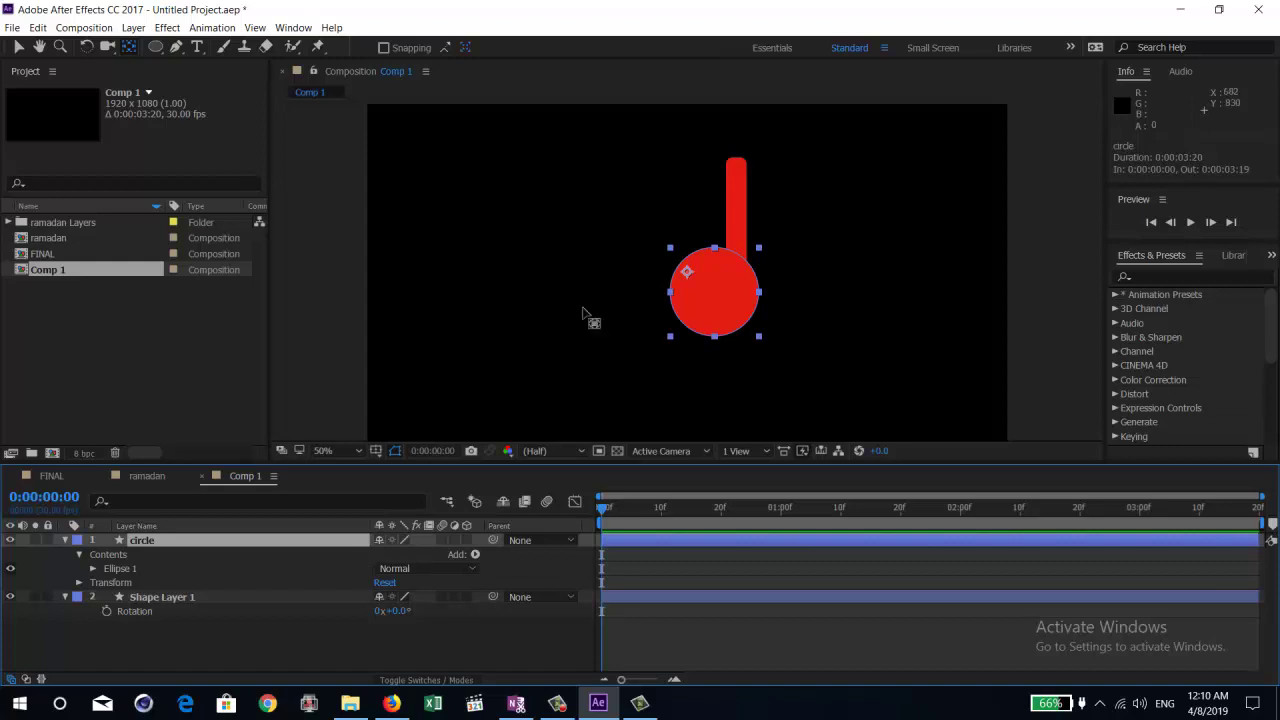
click(728, 210)
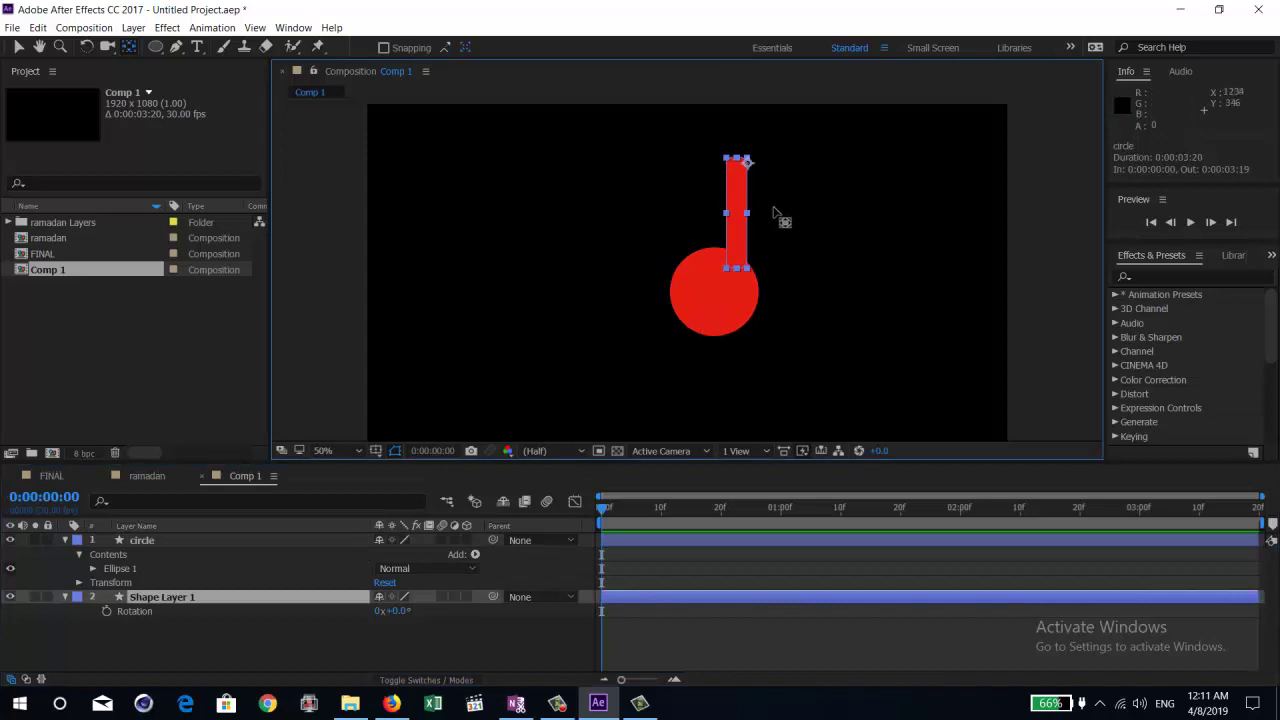
Step: Parent the circle layer to Shape Layer 1 with the pick whip
click(241, 539)
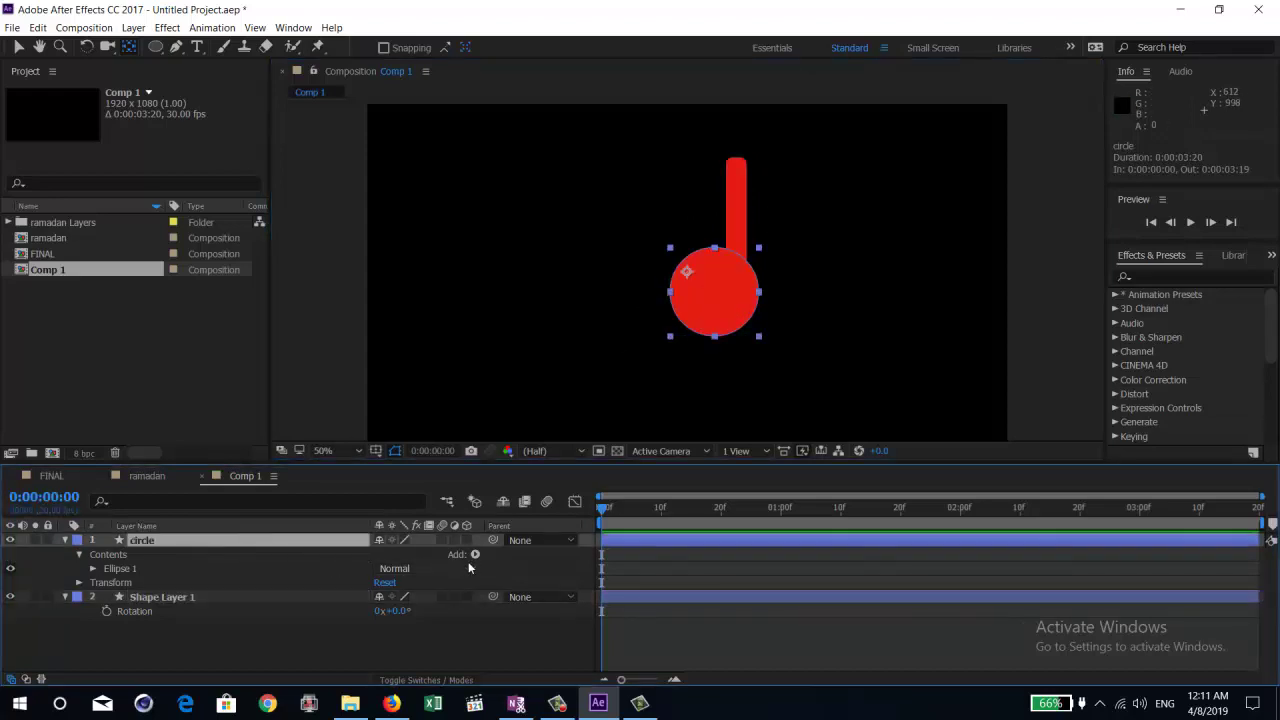
drag(492, 540, 207, 597)
click(227, 642)
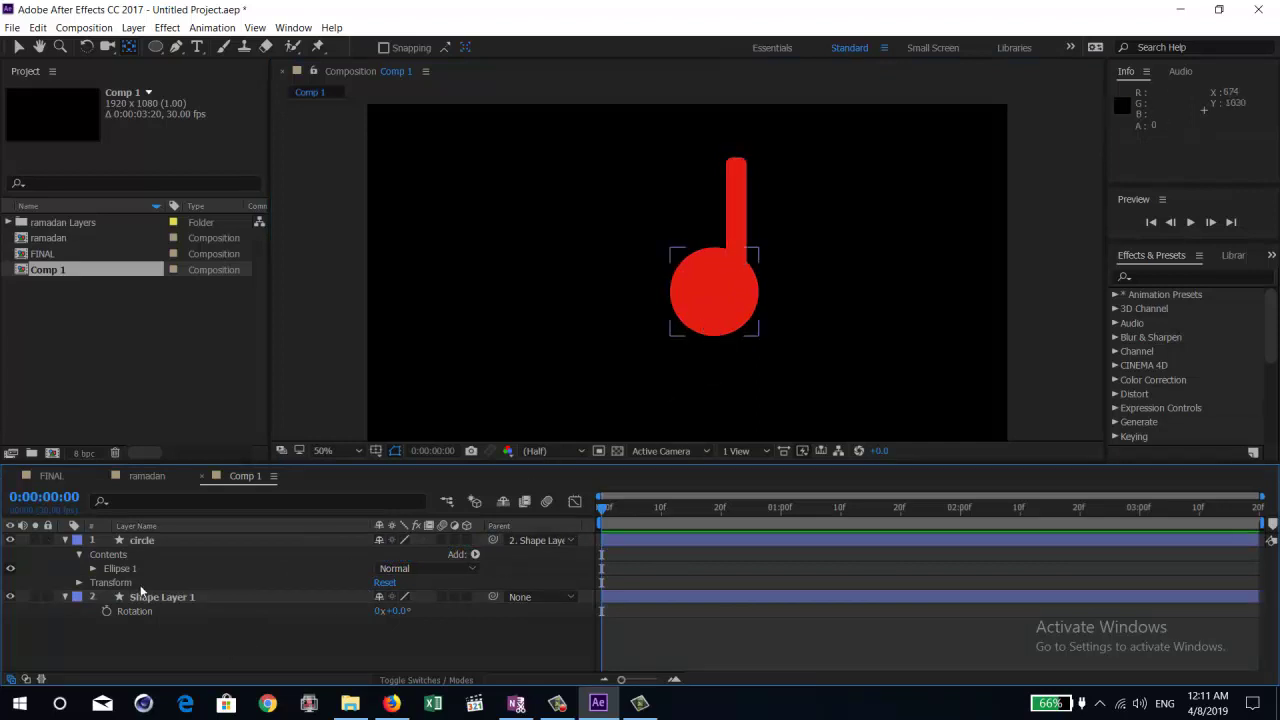
Step: Rotate Shape Layer 1 to 17° so the circle swings along with it
click(169, 598)
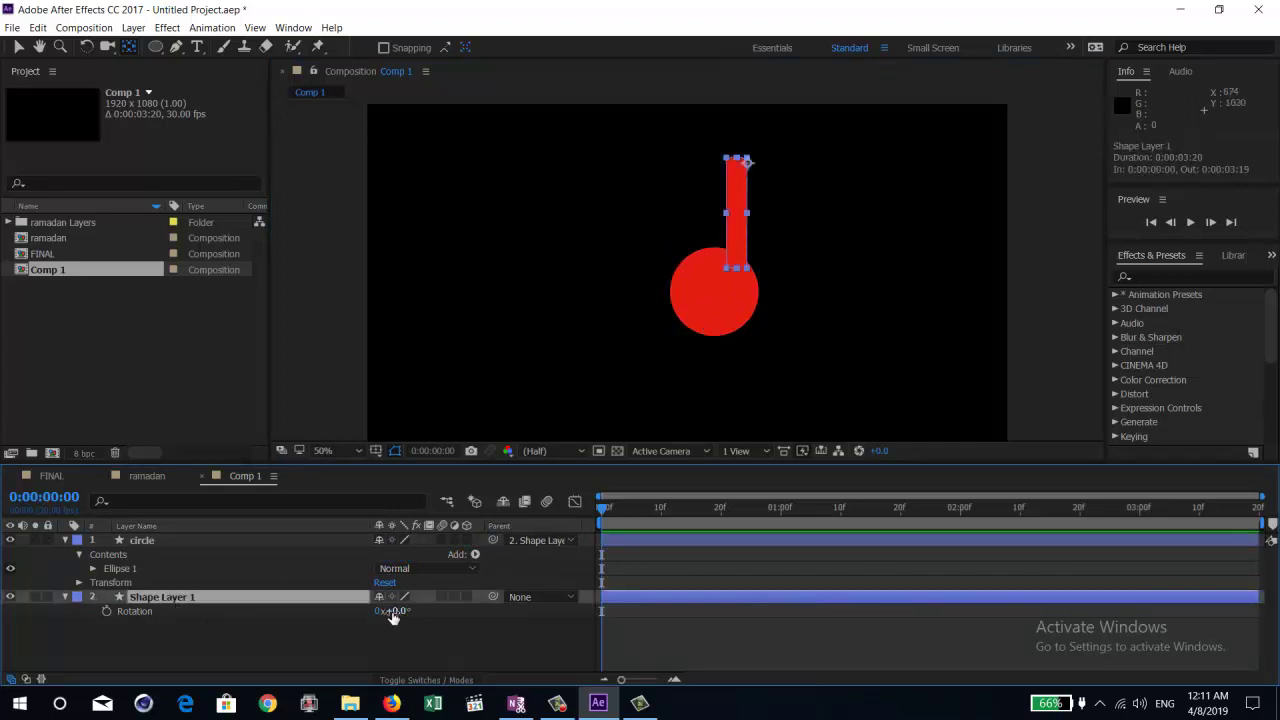
mouse_move(395, 611)
mouse_down()
mouse_move(460, 617)
mouse_move(404, 674)
mouse_move(350, 676)
mouse_move(444, 676)
mouse_up()
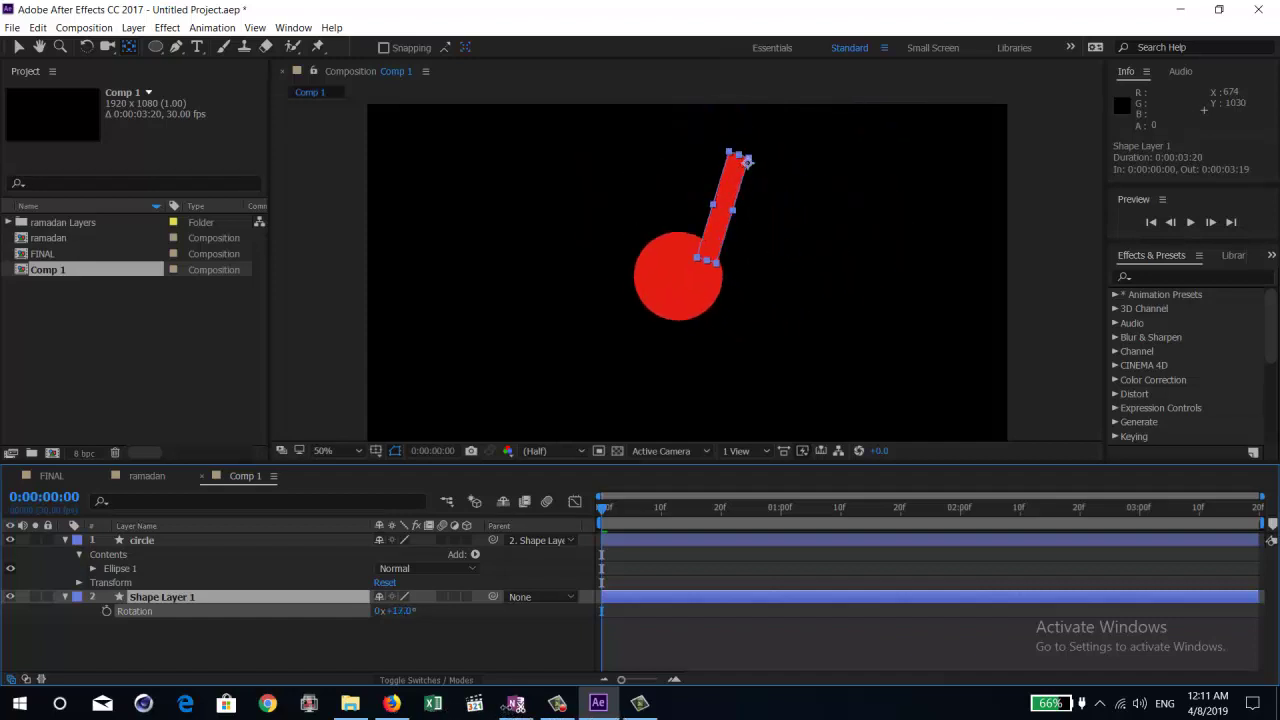
click(392, 646)
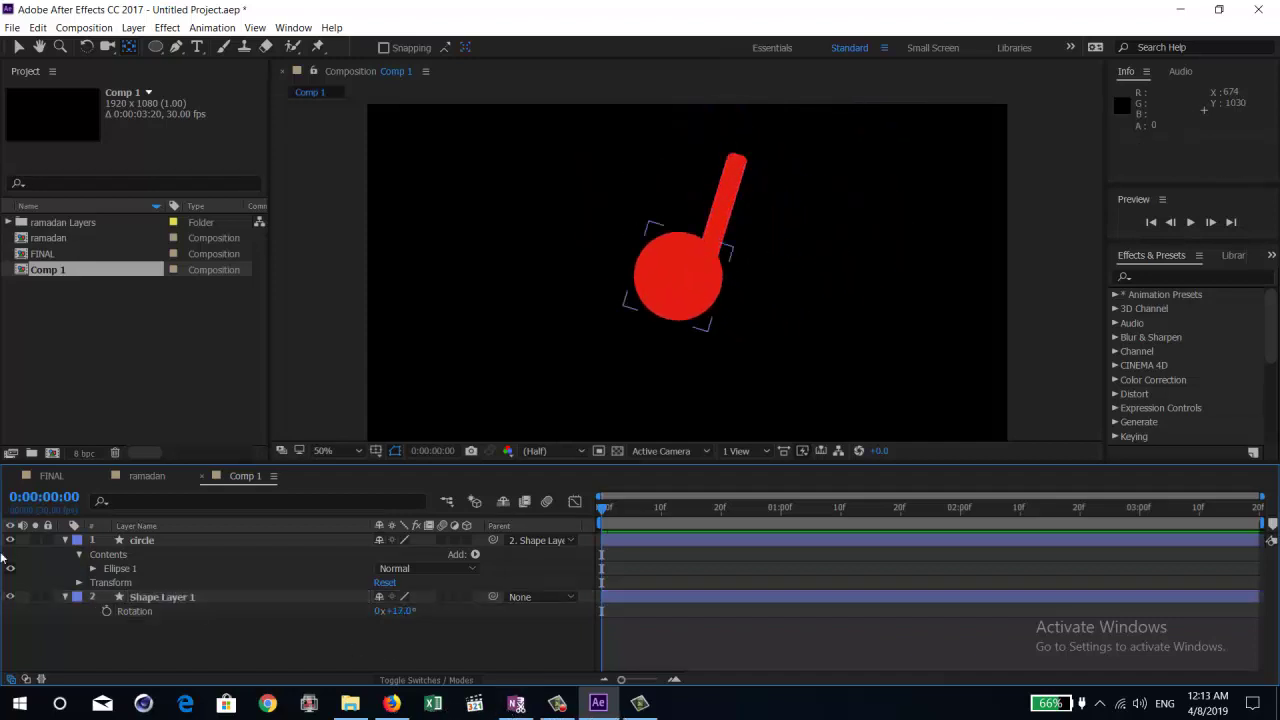
click(160, 542)
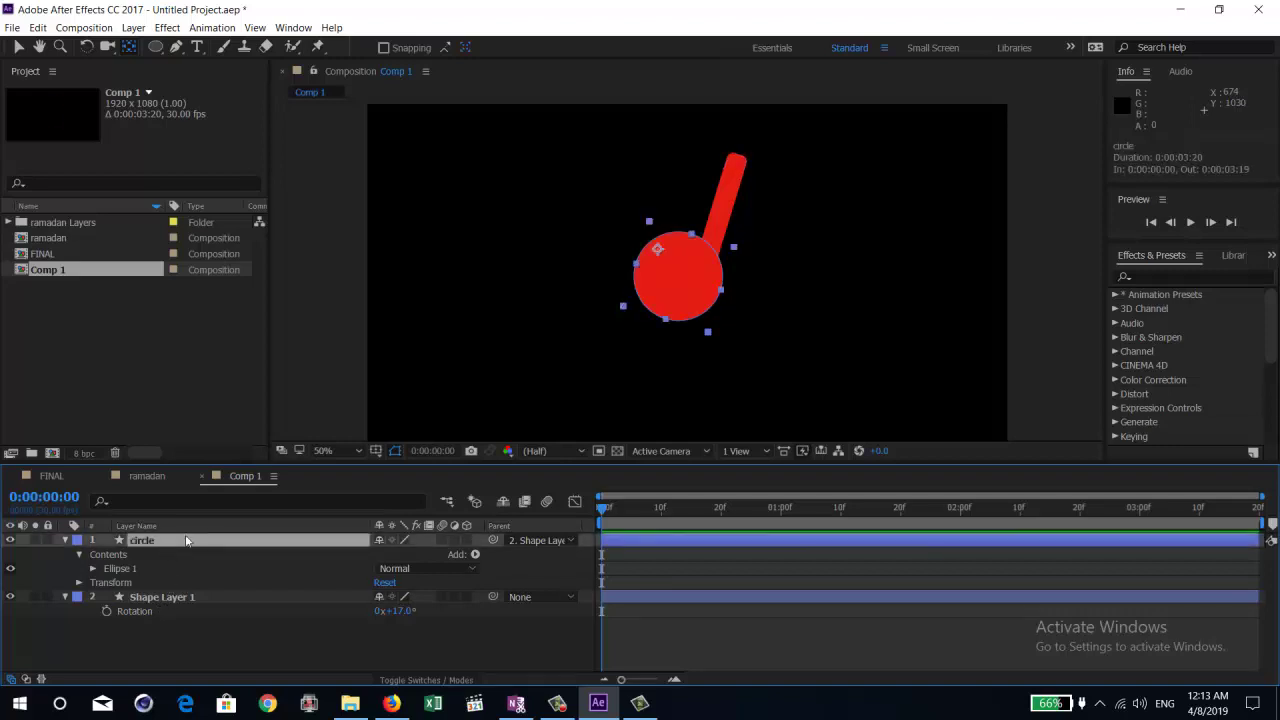
key(ctrl+v)
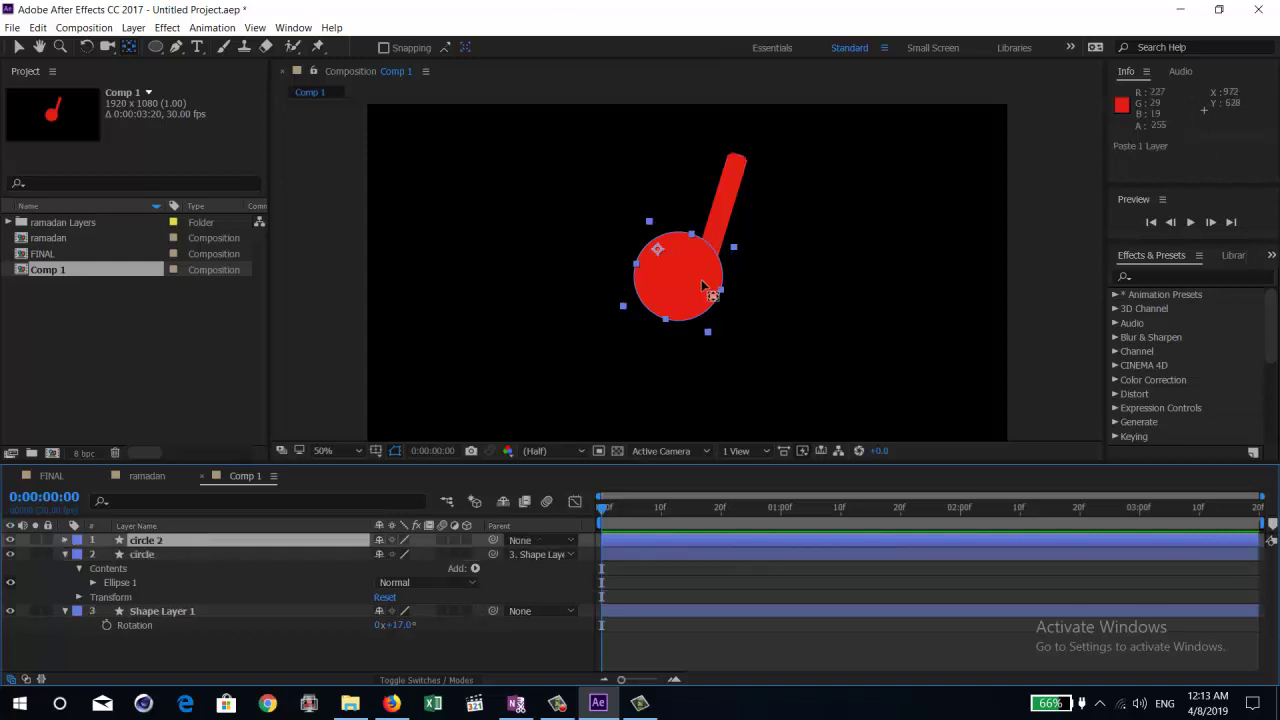
key(v)
drag(704, 287, 520, 263)
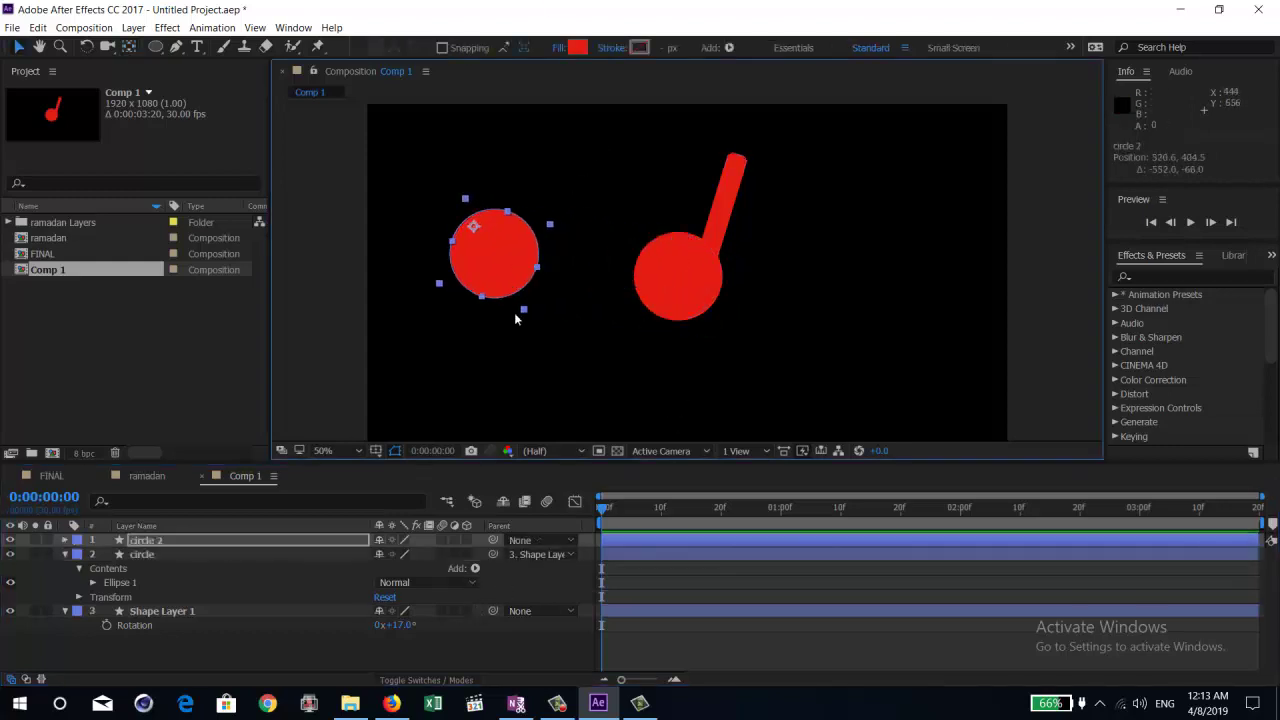
key(ctrl+z)
key(ctrl+z)
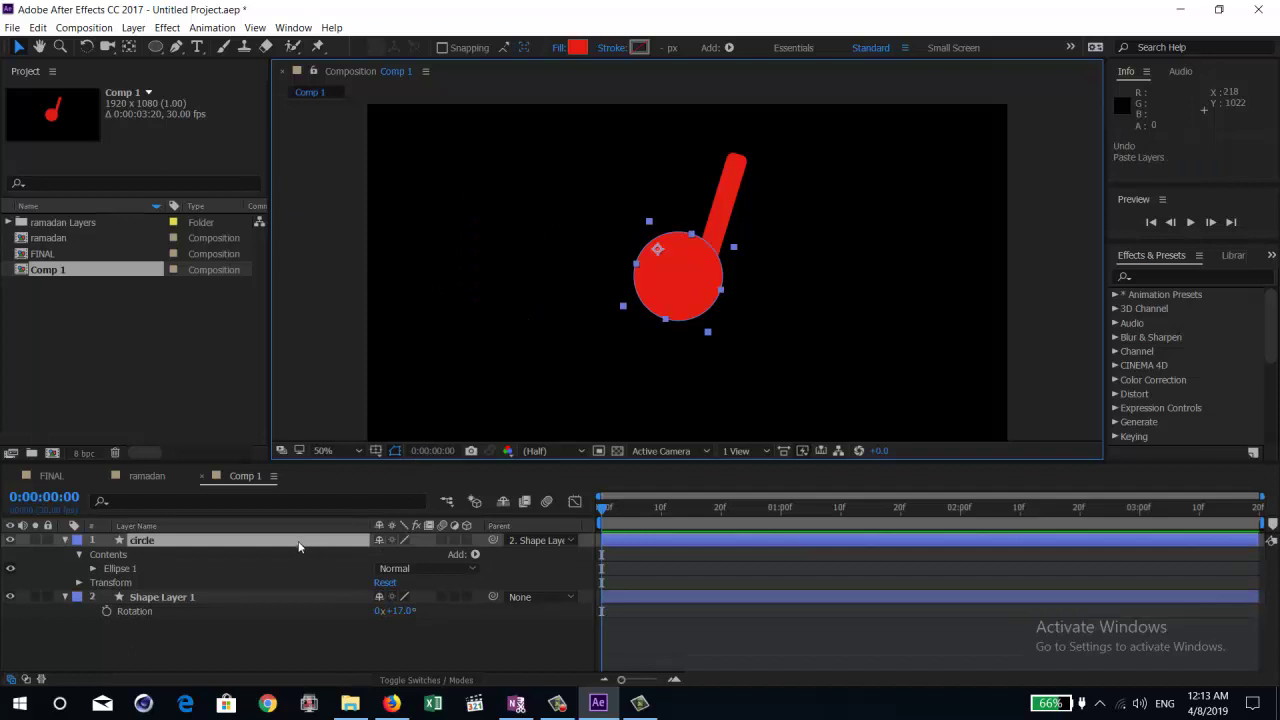
key(ctrl+d)
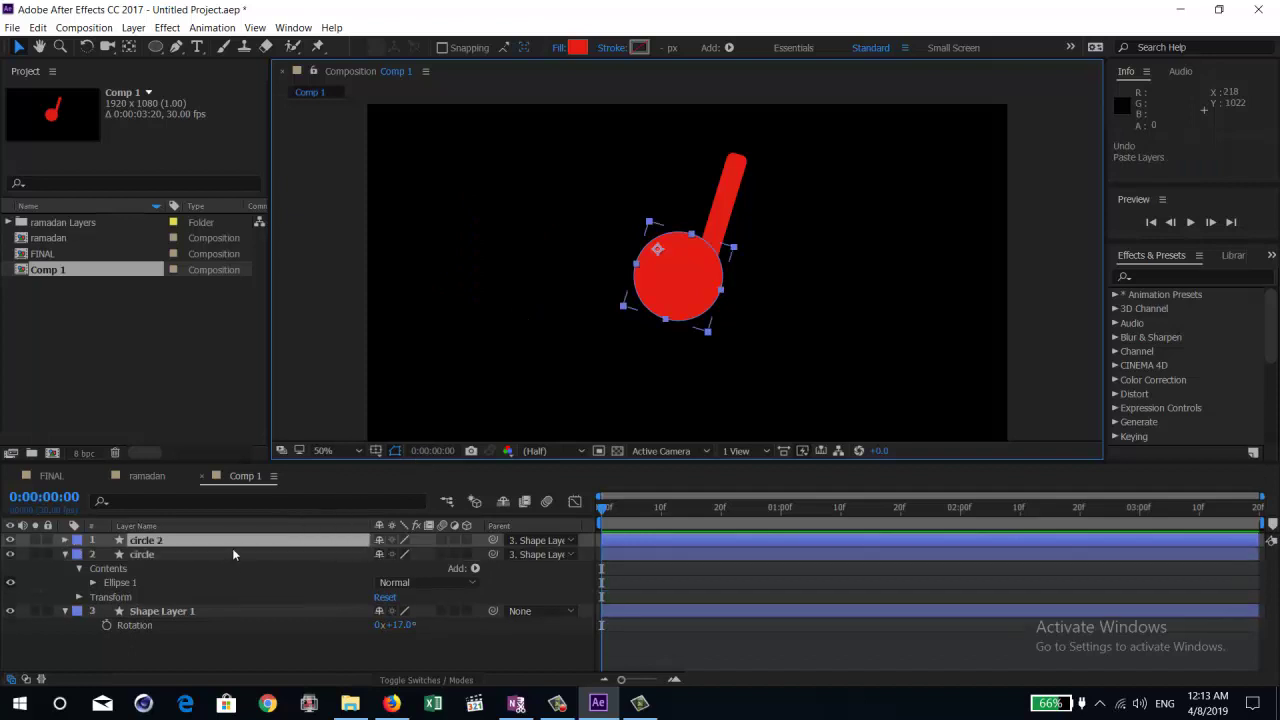
drag(683, 260, 575, 257)
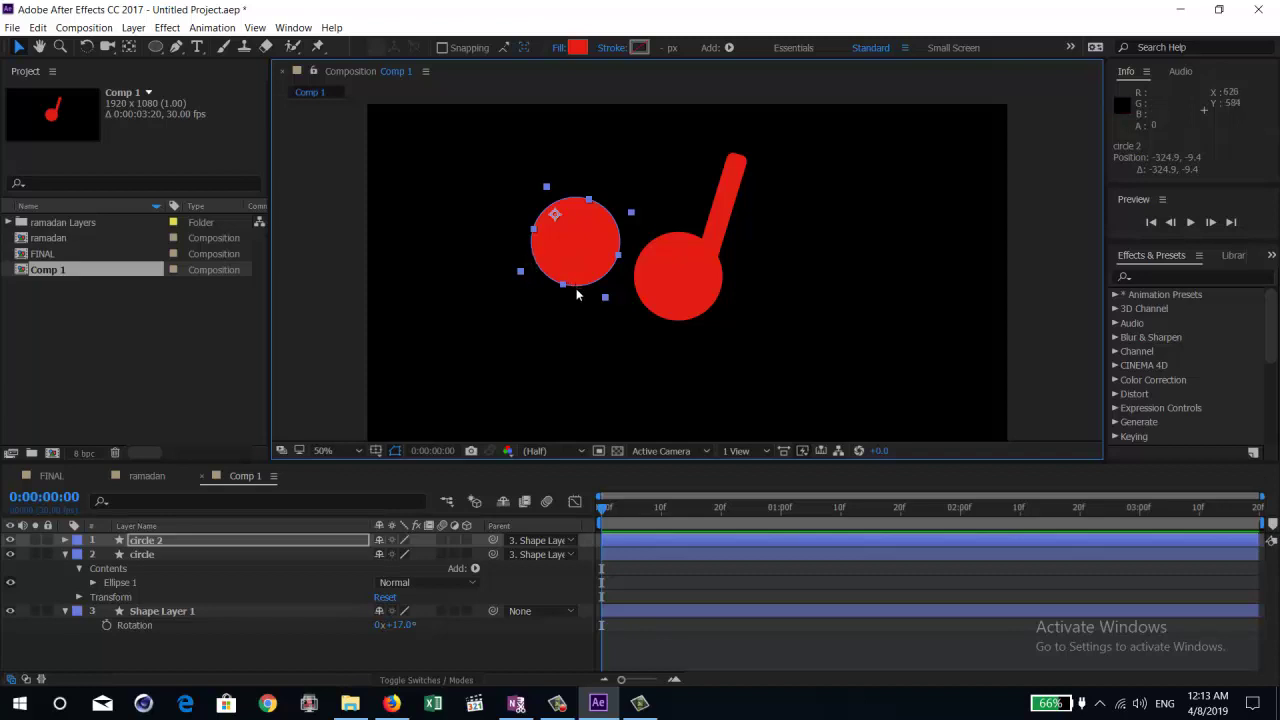
key(Delete)
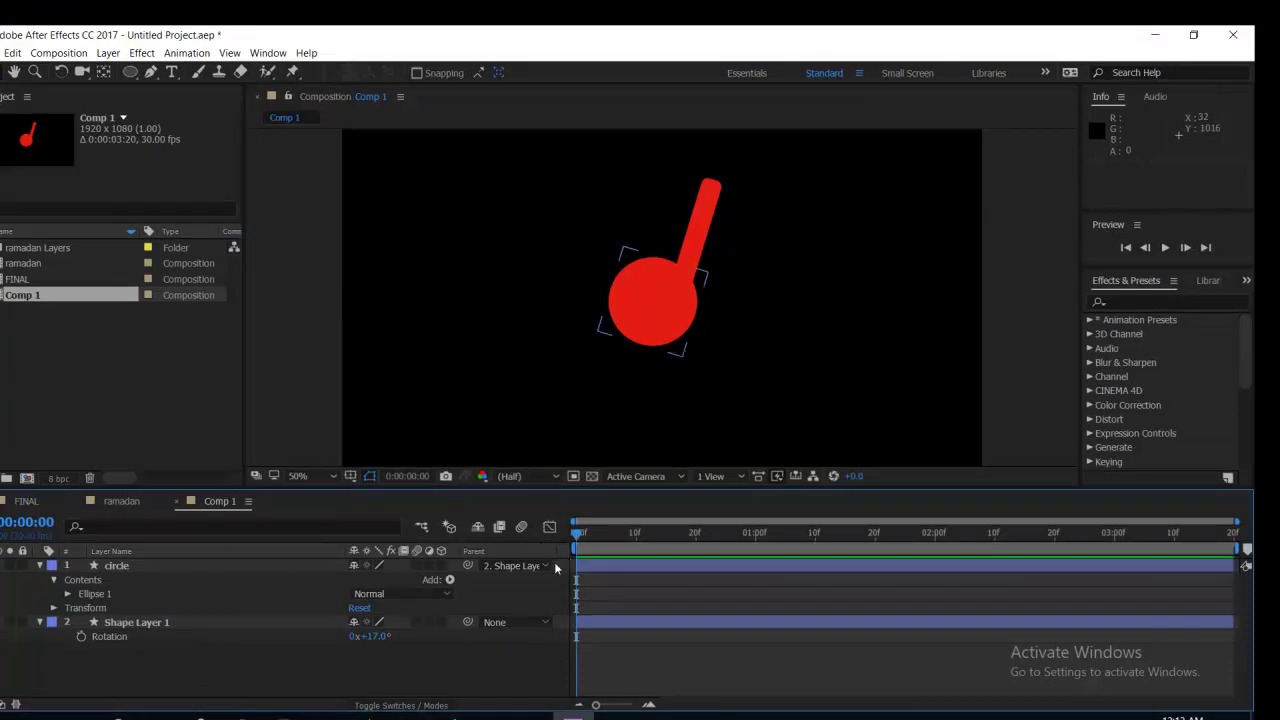
Step: Scrub to 0:00:00:10, then step forward ten frames at a time to 0:00:04:00
mouse_move(594, 533)
mouse_down()
mouse_move(637, 540)
mouse_move(575, 538)
mouse_up()
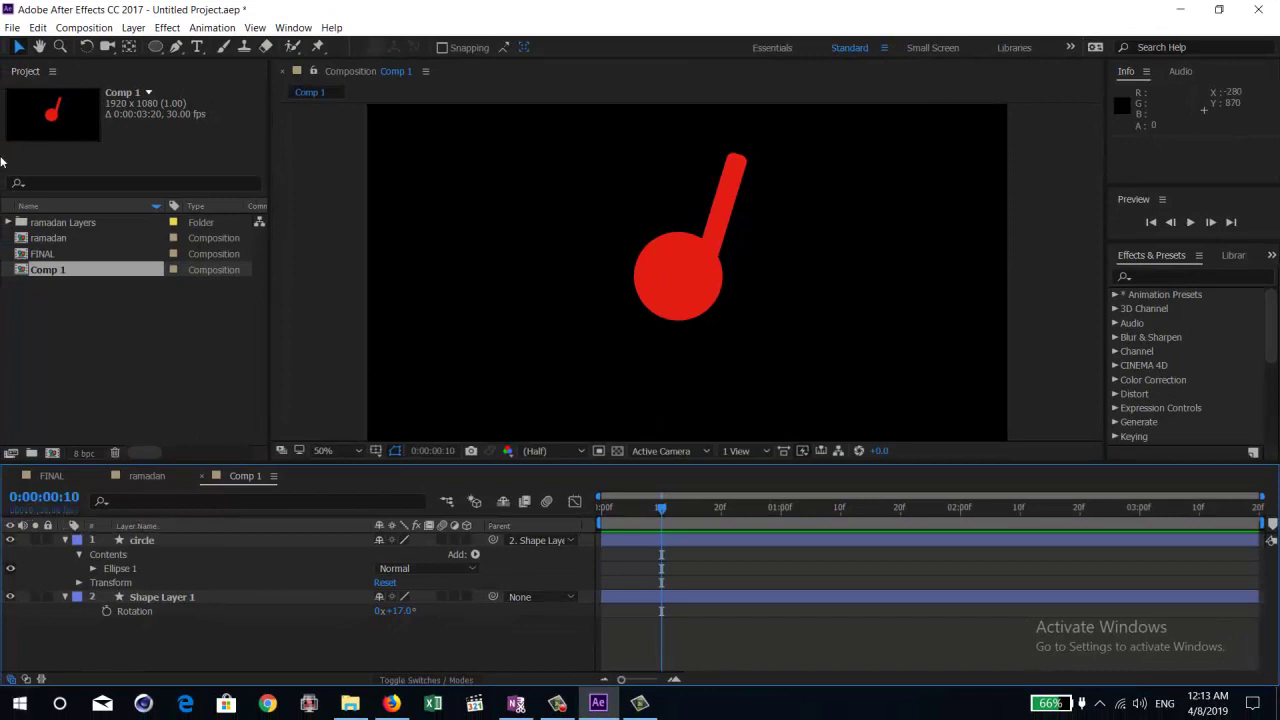
key(shift+Page_Down)
key(shift+Page_Down)
key(shift+Page_Down)
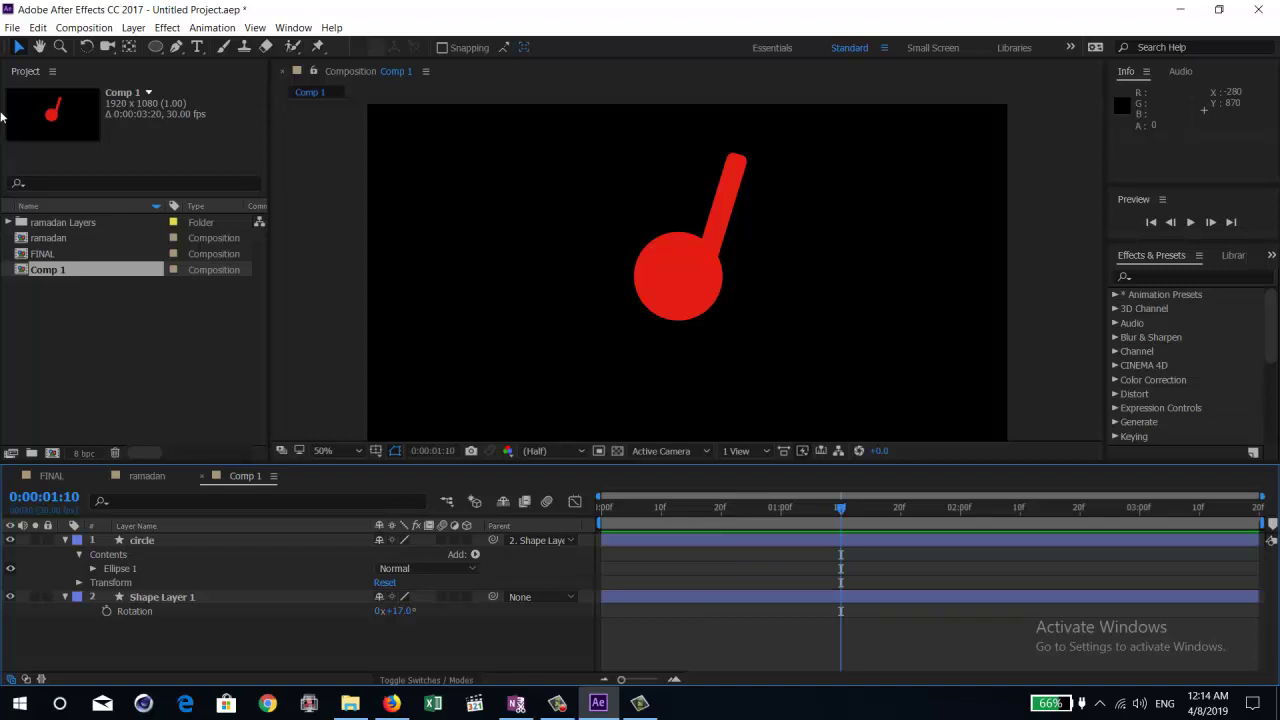
key(shift+Page_Down)
key(shift+Page_Down)
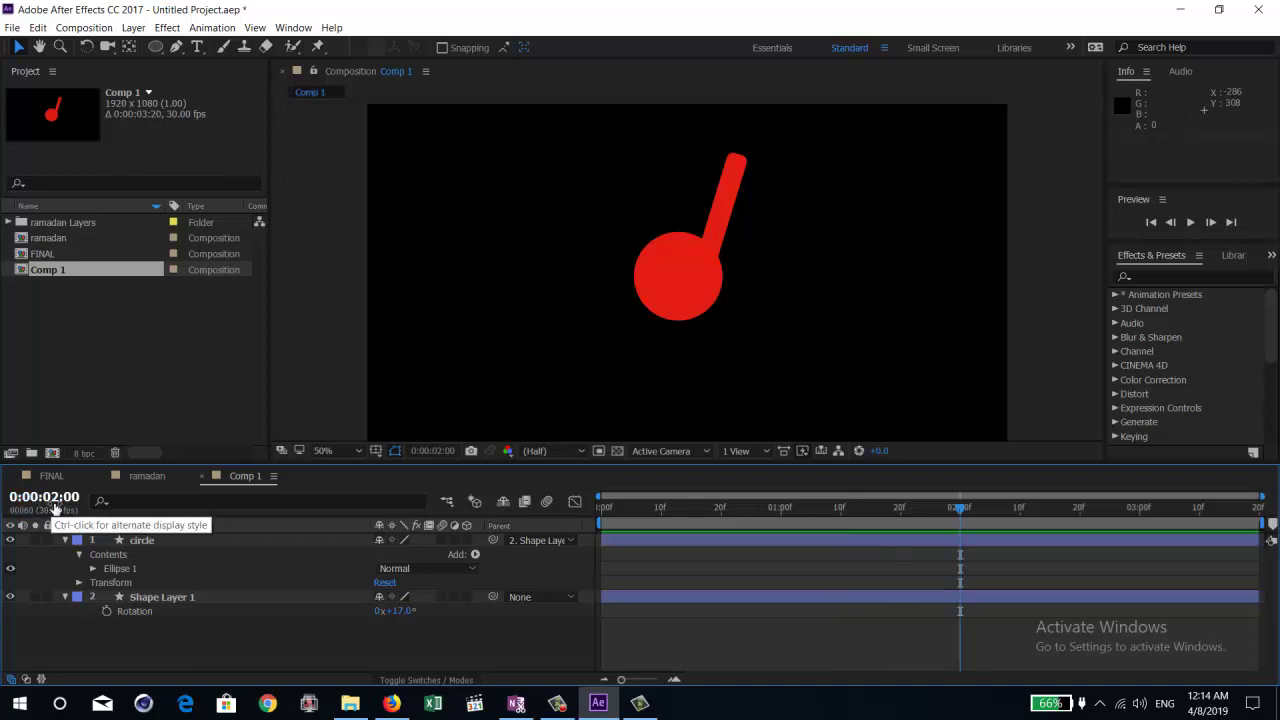
key(shift+Page_Down)
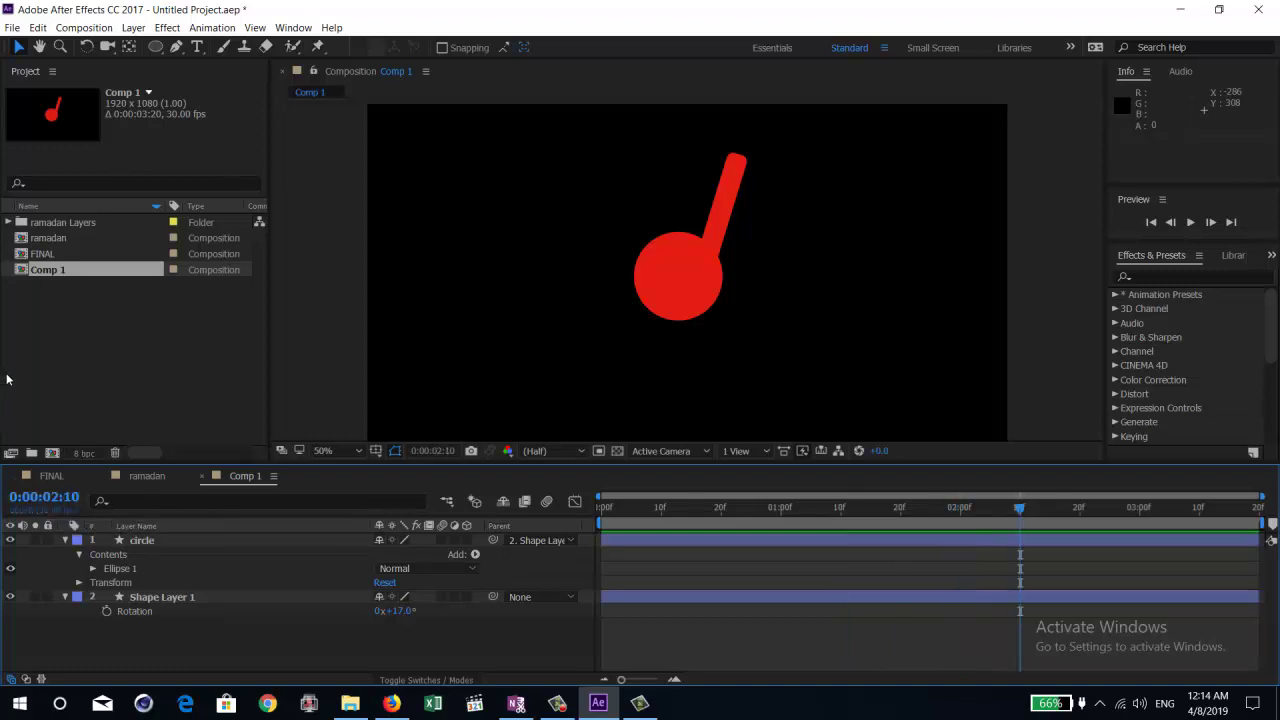
key(shift+Page_Down)
key(shift+Page_Down)
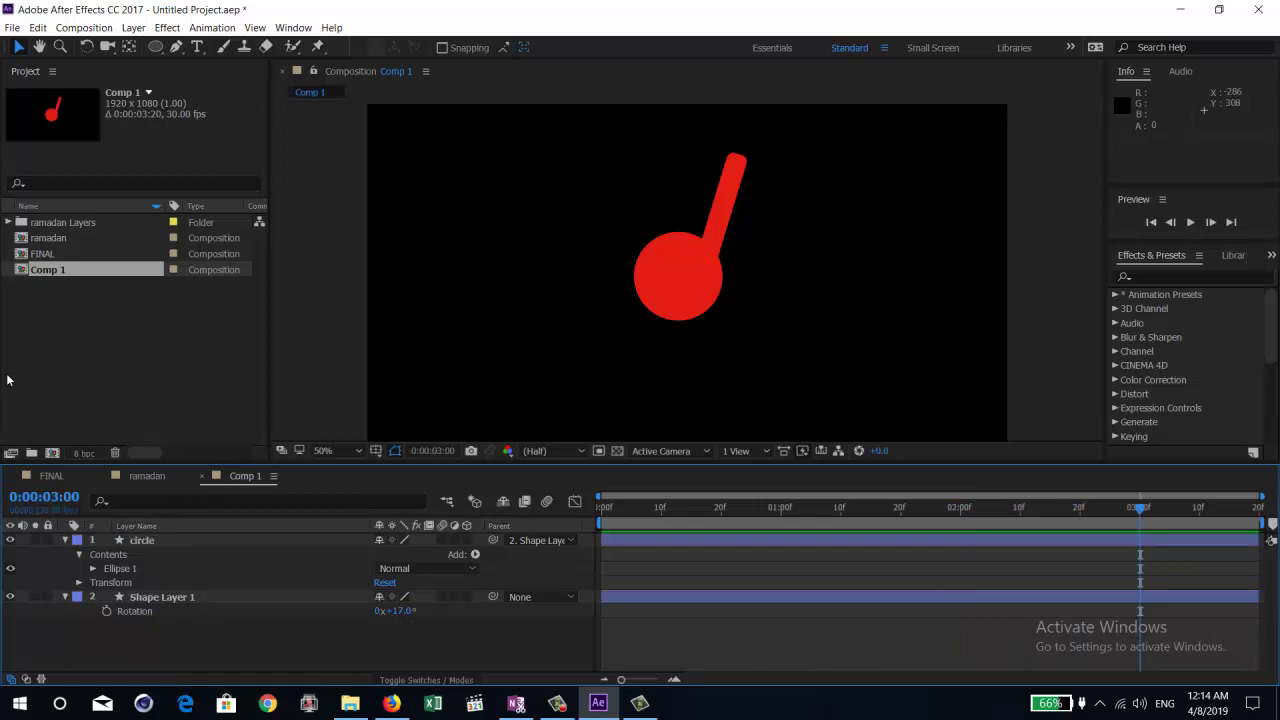
key(shift+Page_Down)
key(shift+Page_Down)
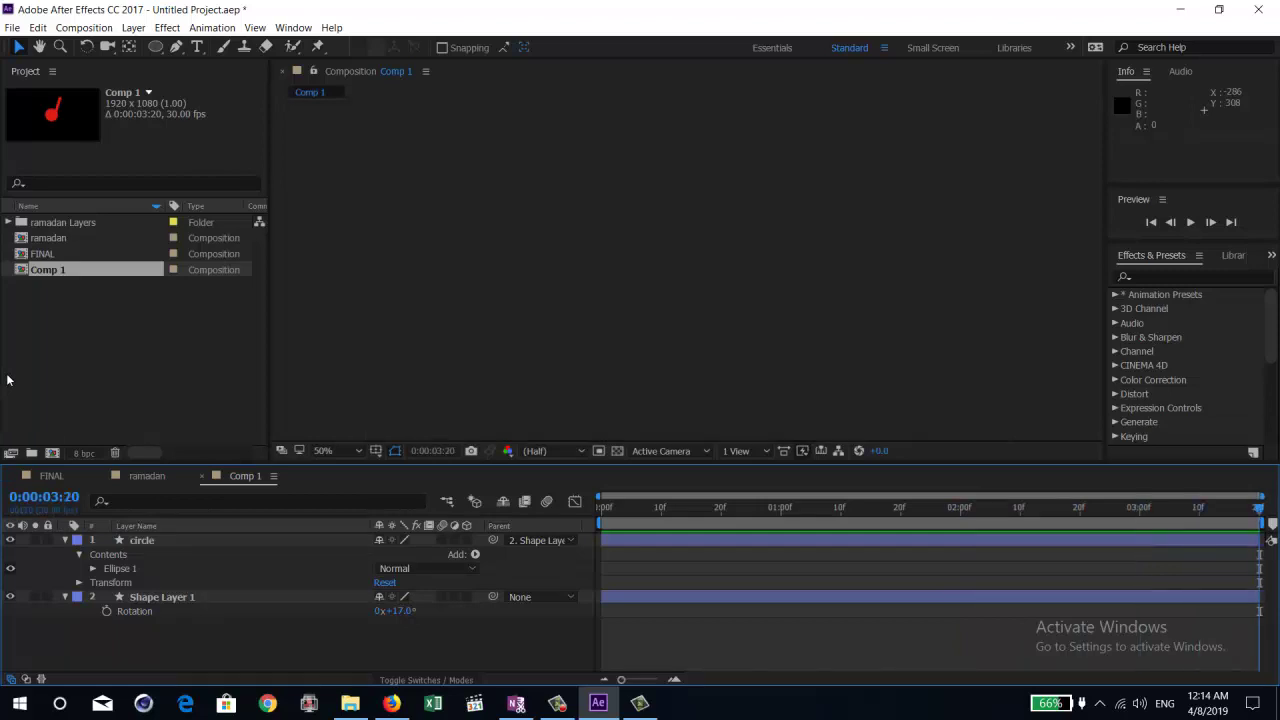
key(shift+Page_Down)
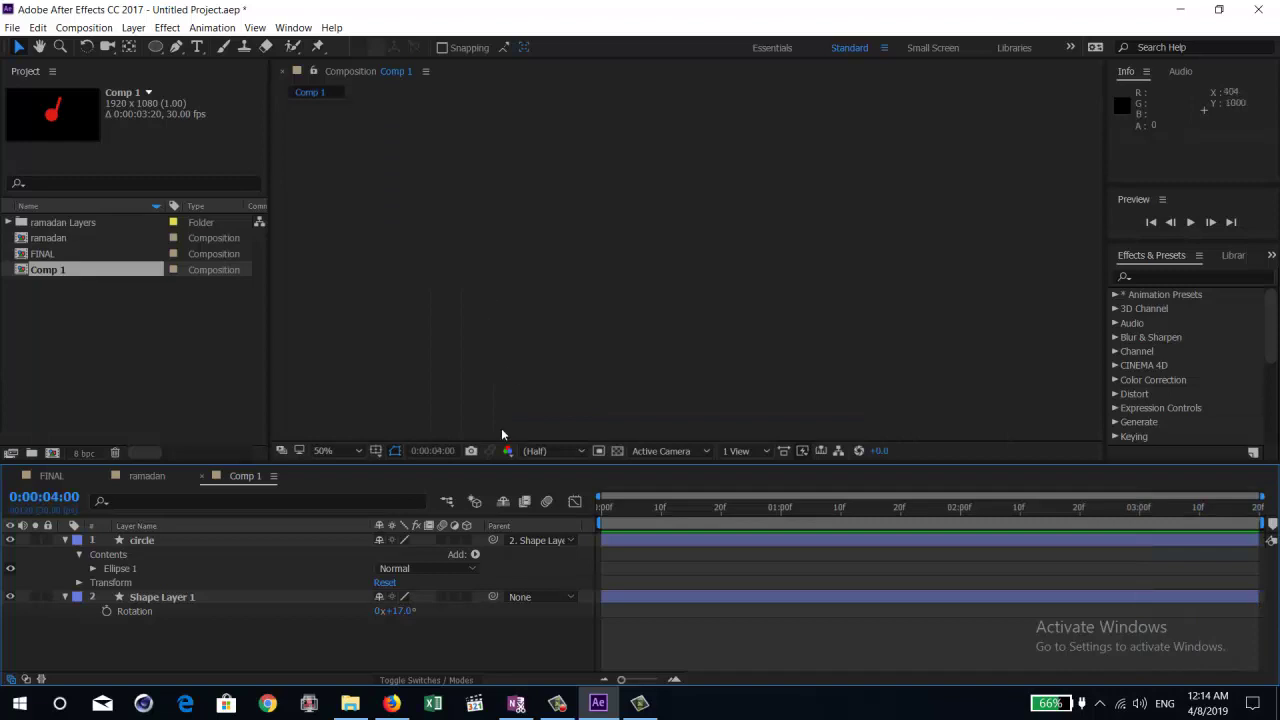